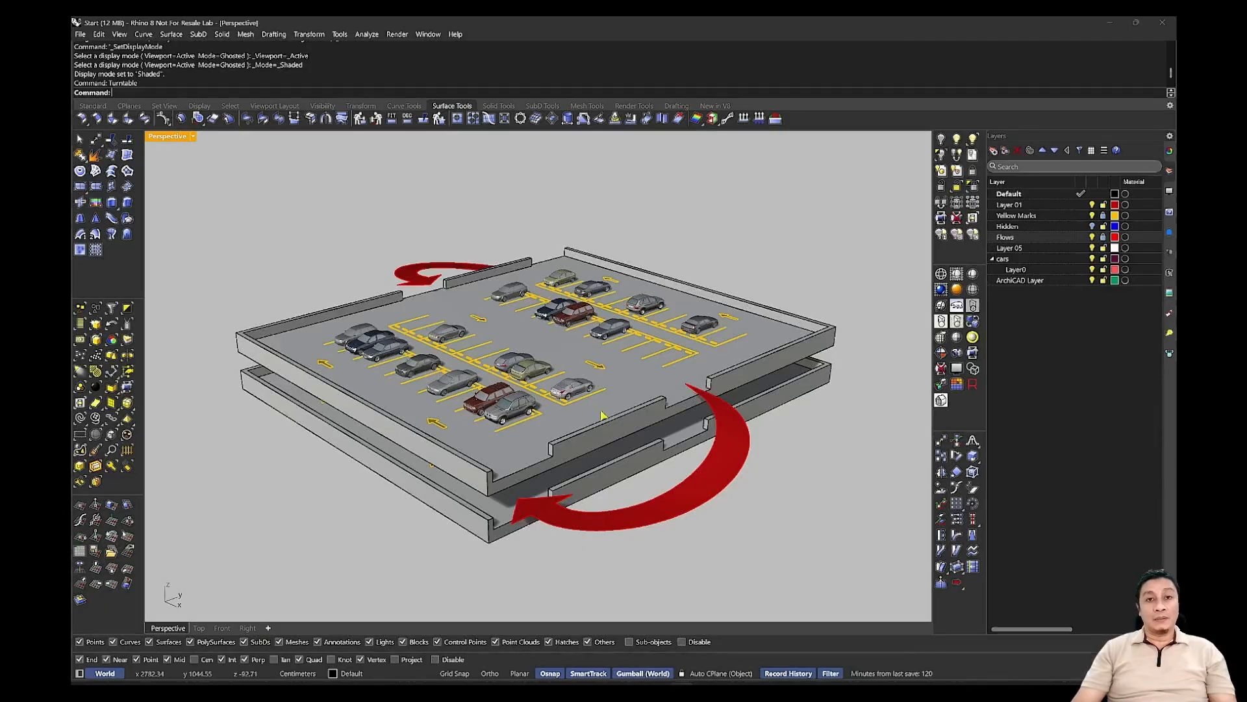
# Examine the two-level parking model, its red traffic-flow arrows and the deck openings where the ramps connect.
pyautogui.scroll(5, 625, 376)
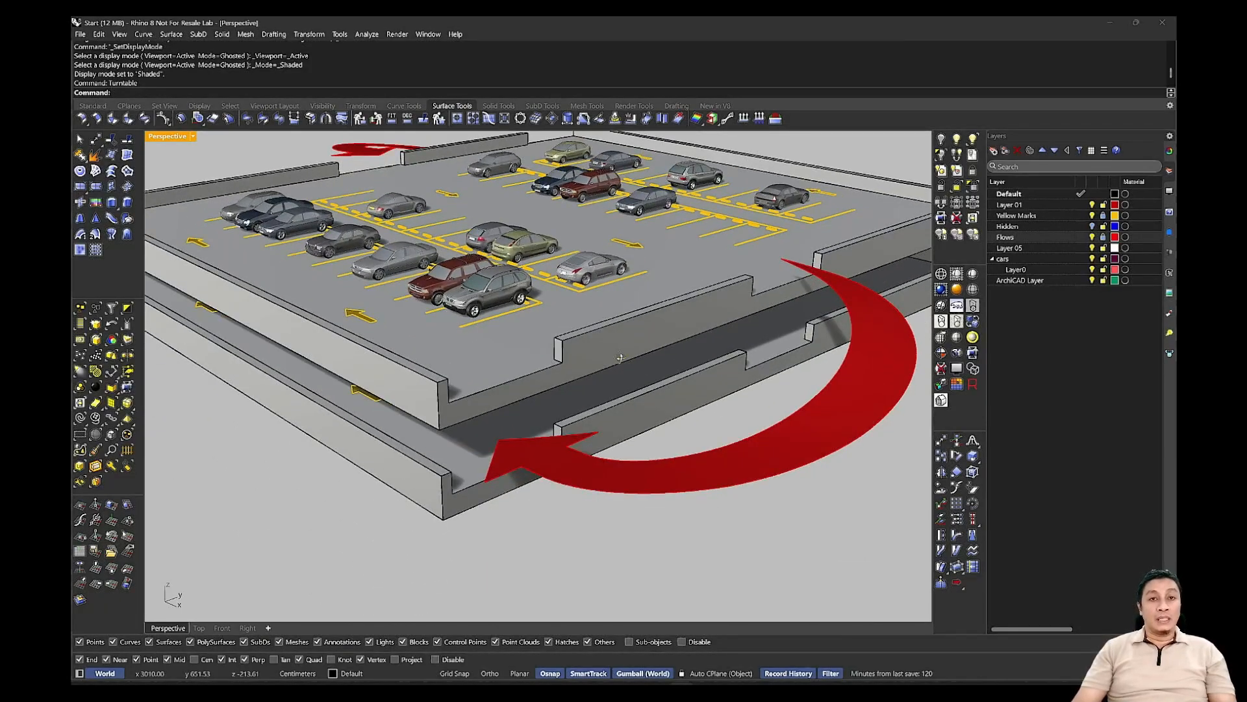
pyautogui.scroll(-3, 620, 358)
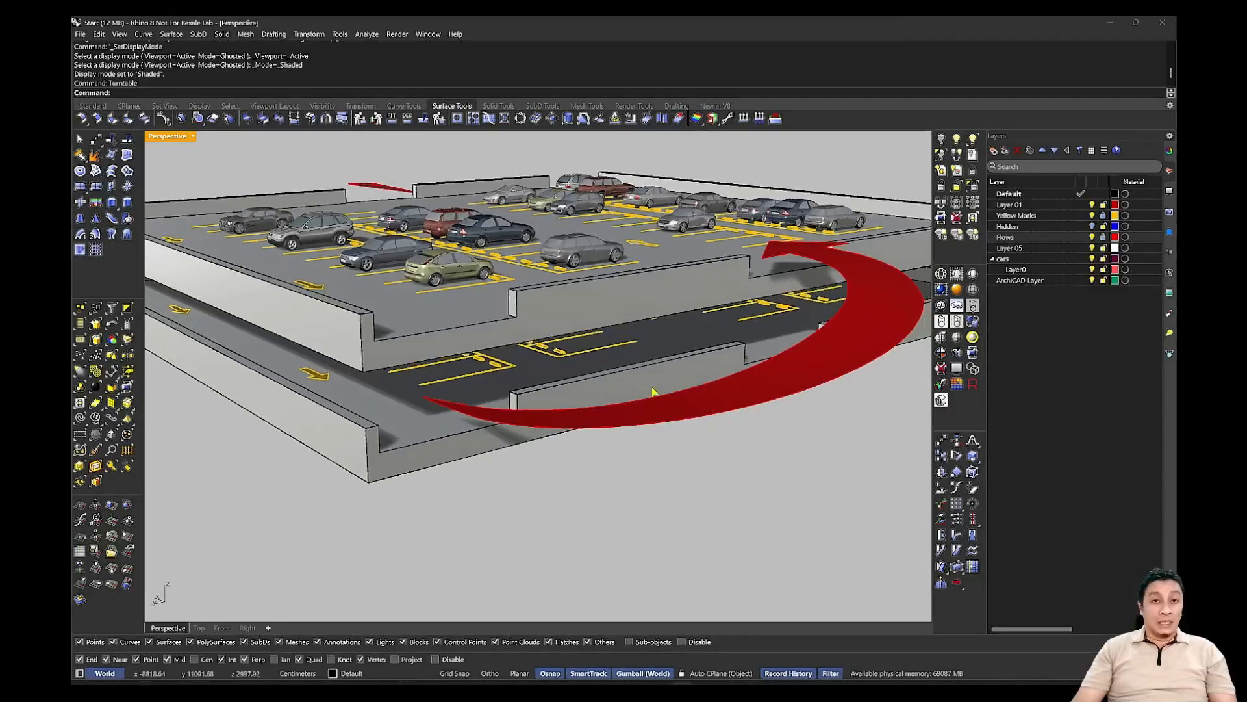
pyautogui.click(420, 399)
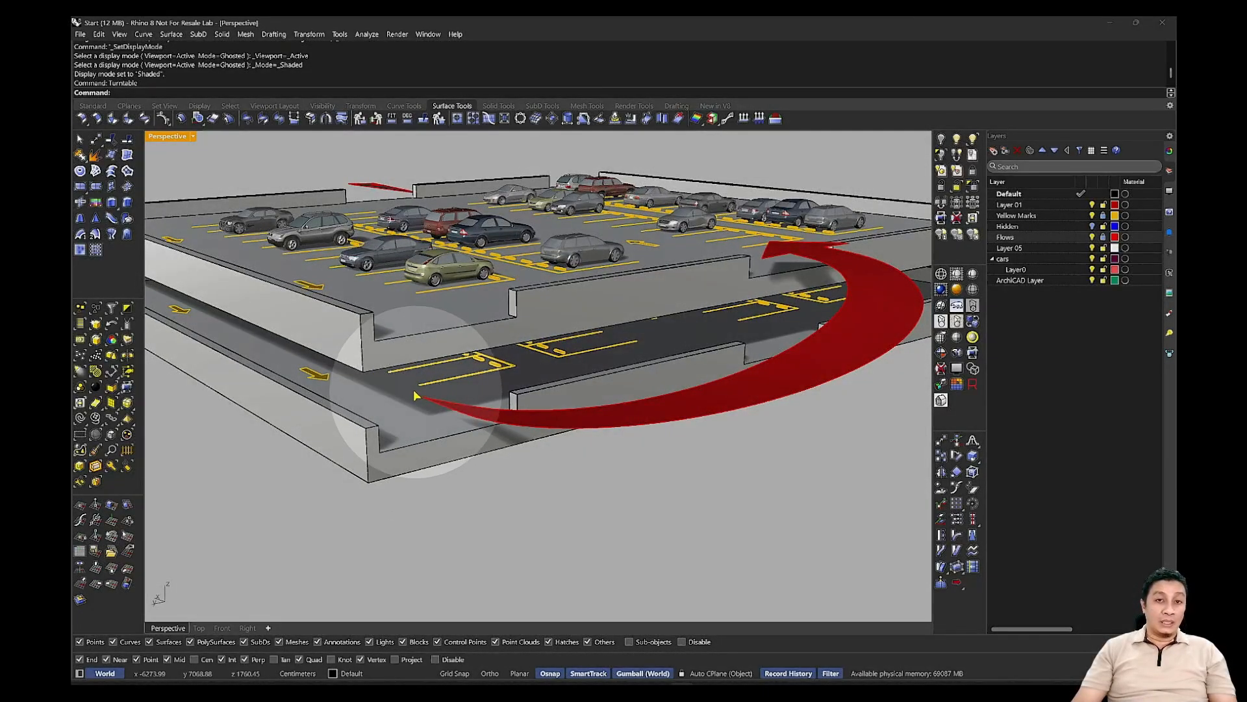
pyautogui.moveTo(414, 395); pyautogui.dragTo(367, 356, button='right')
pyautogui.press('ctrl')
pyautogui.press('ctrl')
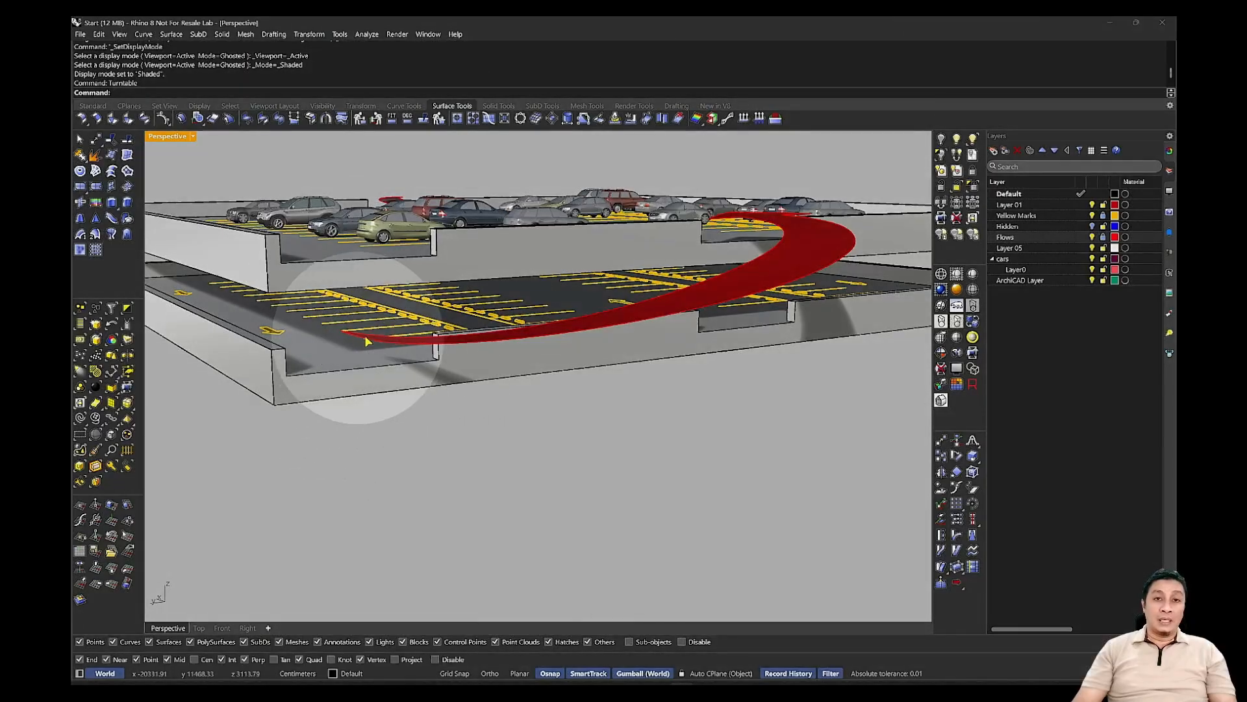
pyautogui.moveTo(744, 226); pyautogui.dragTo(768, 342, button='right')
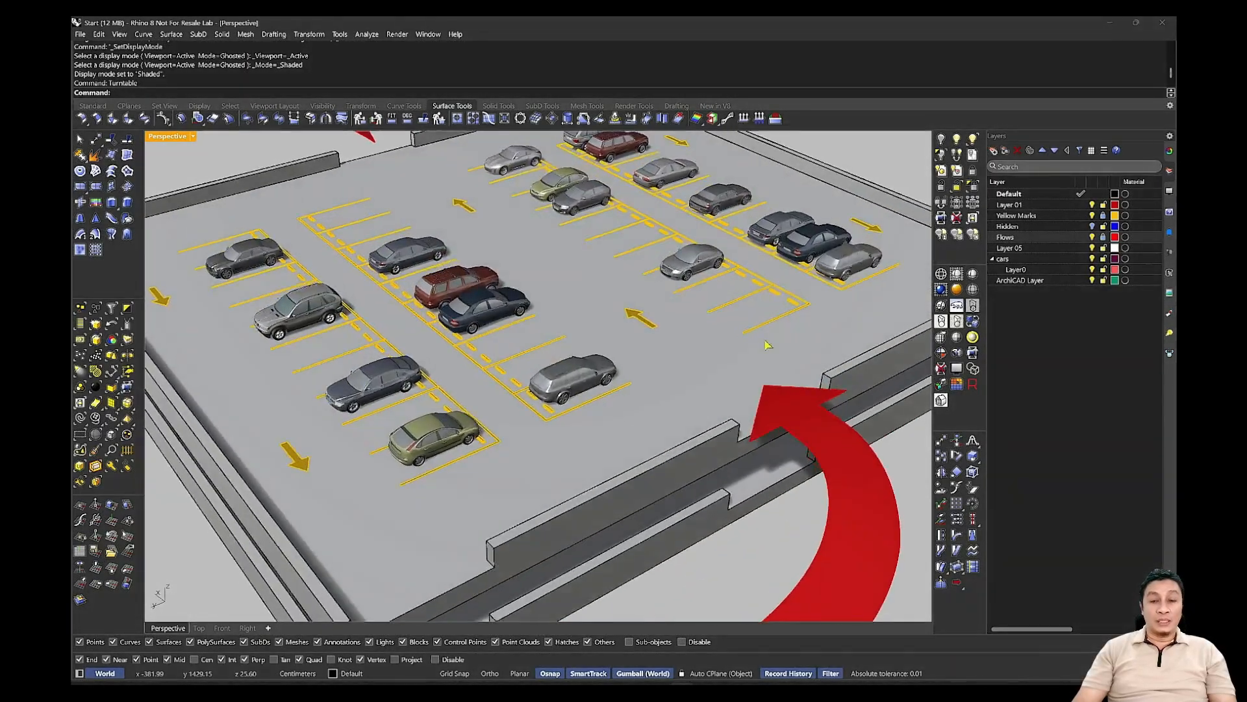
pyautogui.moveTo(715, 395); pyautogui.dragTo(694, 433, button='right')
pyautogui.scroll(-4, 673, 391)
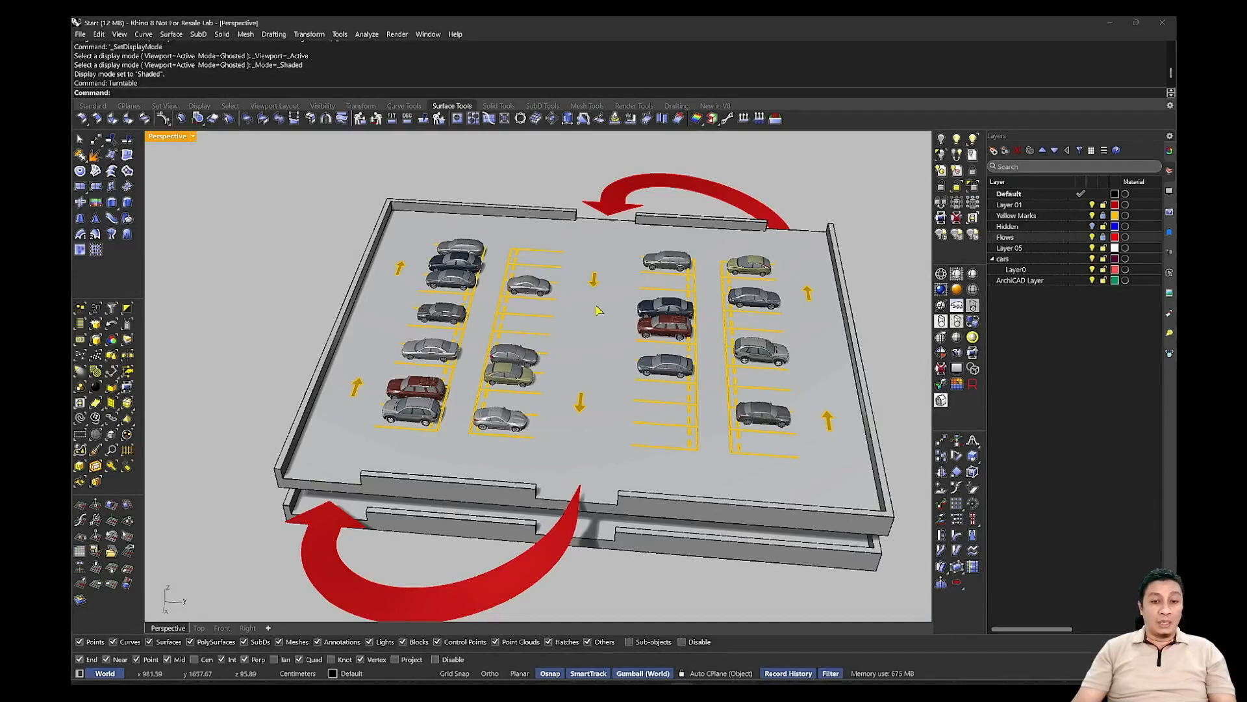
pyautogui.press('ctrl')
pyautogui.press('ctrl')
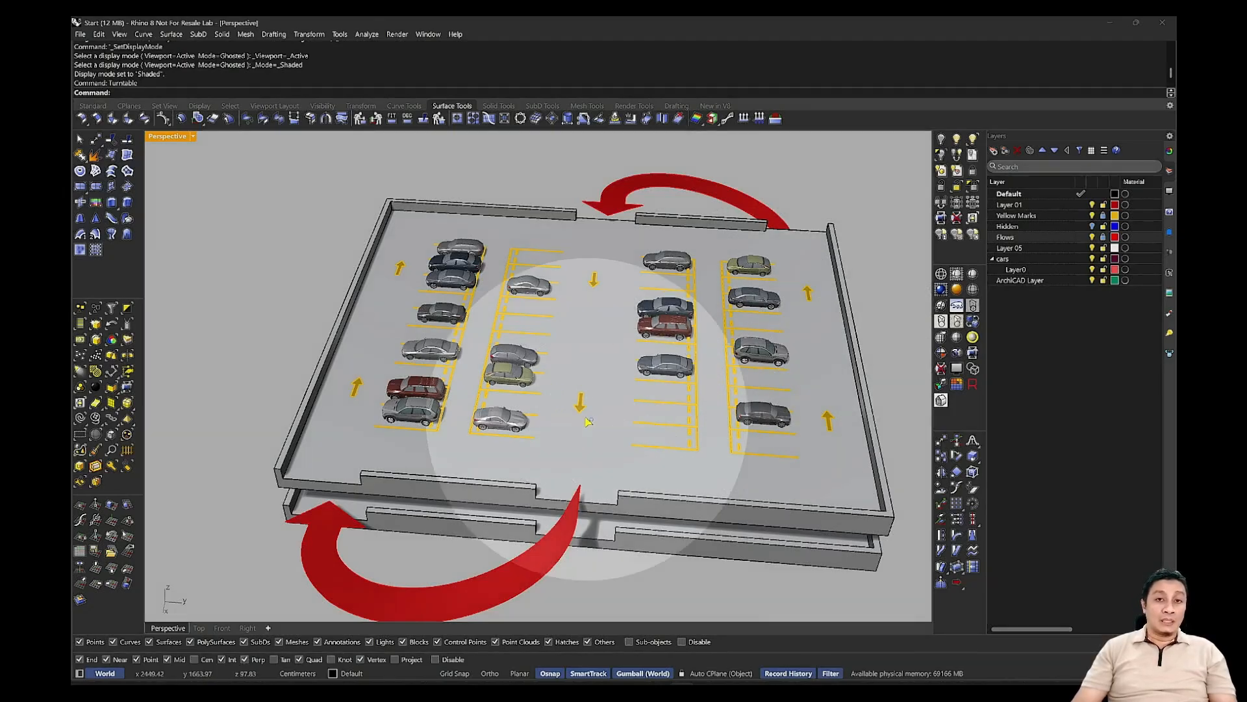
pyautogui.moveTo(587, 419); pyautogui.dragTo(679, 265, button='right')
pyautogui.scroll(5, 659, 379)
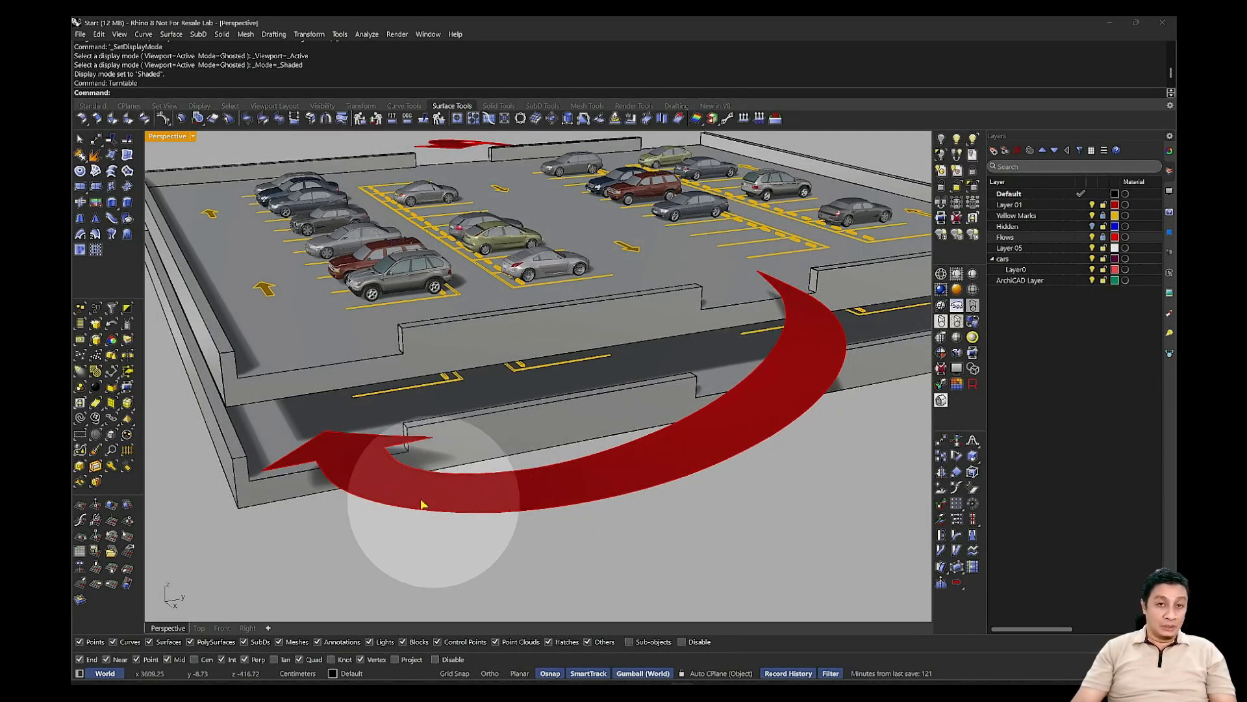
pyautogui.scroll(3, 335, 446)
pyautogui.moveTo(335, 445); pyautogui.dragTo(384, 434, button='right')
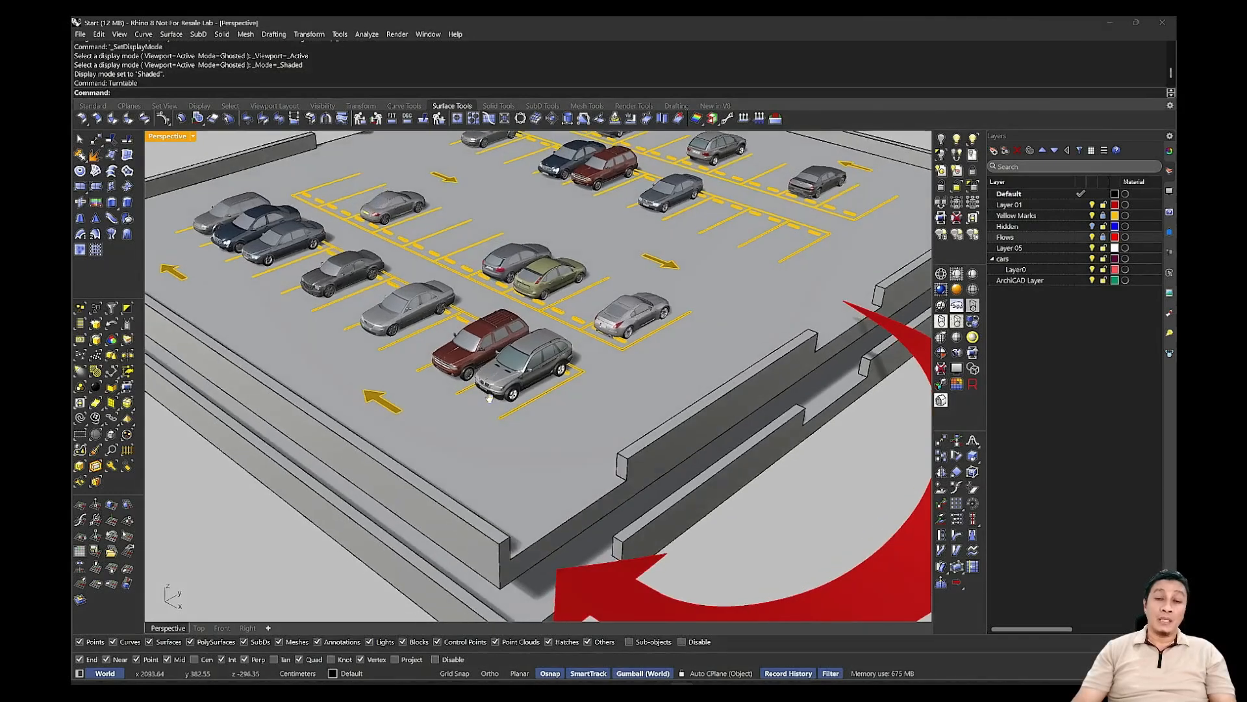
pyautogui.keyDown('shift'); pyautogui.moveTo(510, 422); pyautogui.dragTo(399, 329, button='right'); pyautogui.keyUp('shift')
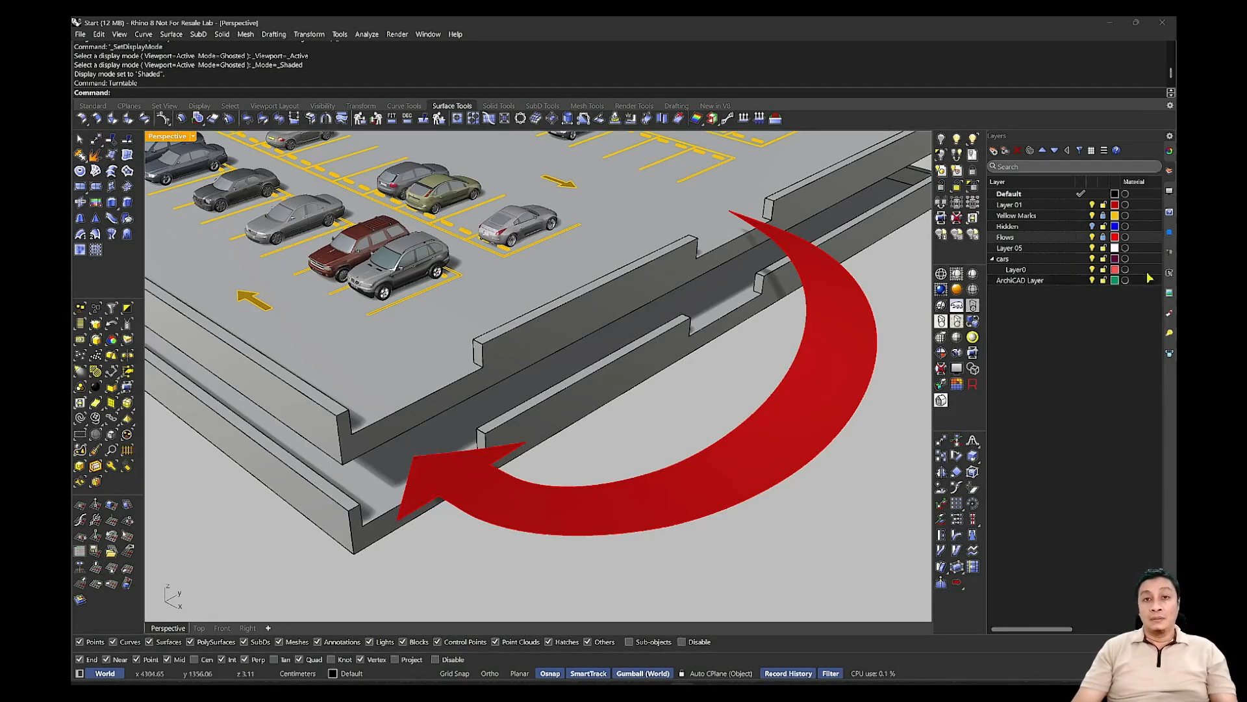
# Hide the Flows layer and switch the perspective view to Ghosted display, showing the deck edge with the openings.
pyautogui.click(1092, 237)
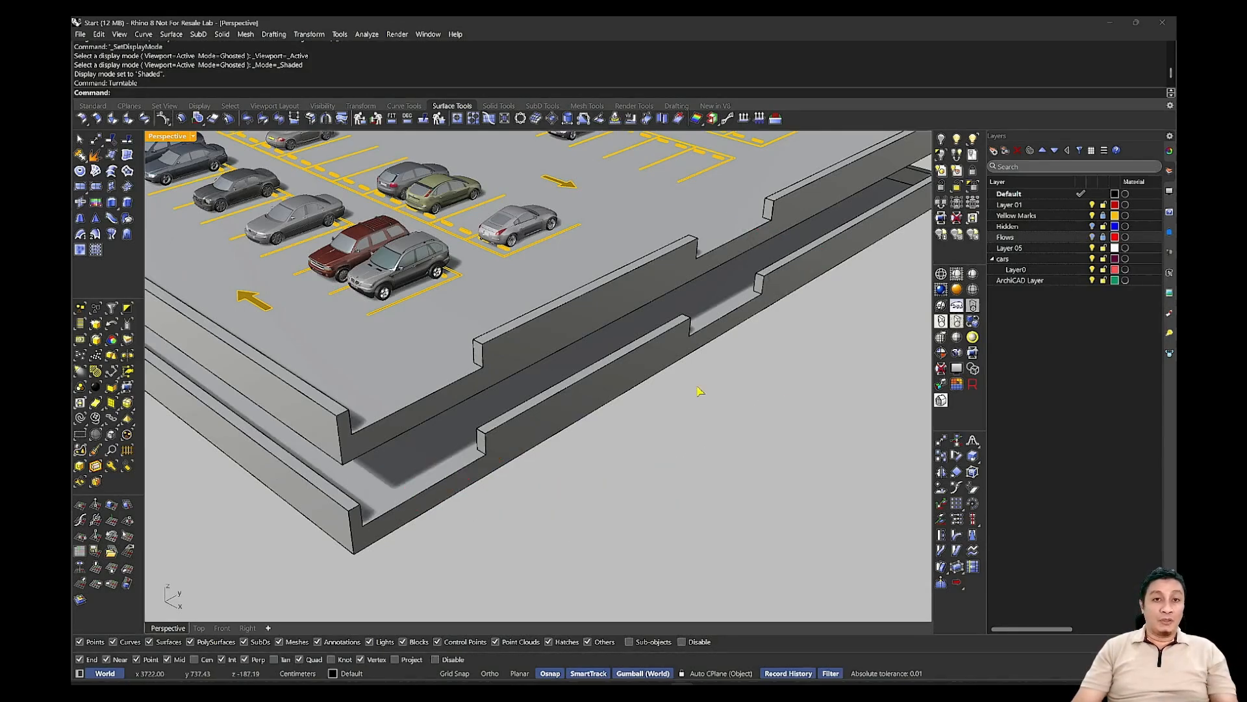
pyautogui.moveTo(697, 388); pyautogui.dragTo(694, 386, button='right')
pyautogui.hotkey('ctrl', 'alt', 'g')
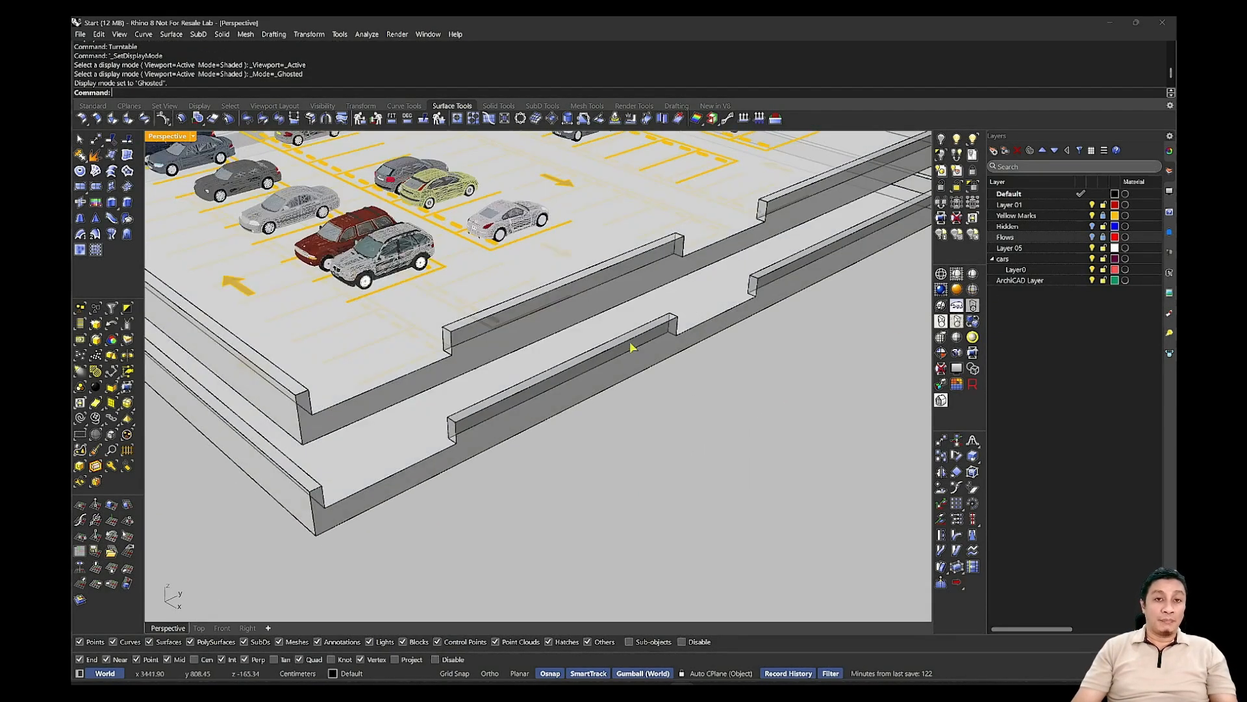
pyautogui.moveTo(619, 396); pyautogui.dragTo(603, 400, button='right')
pyautogui.moveTo(722, 308); pyautogui.dragTo(719, 313, button='right')
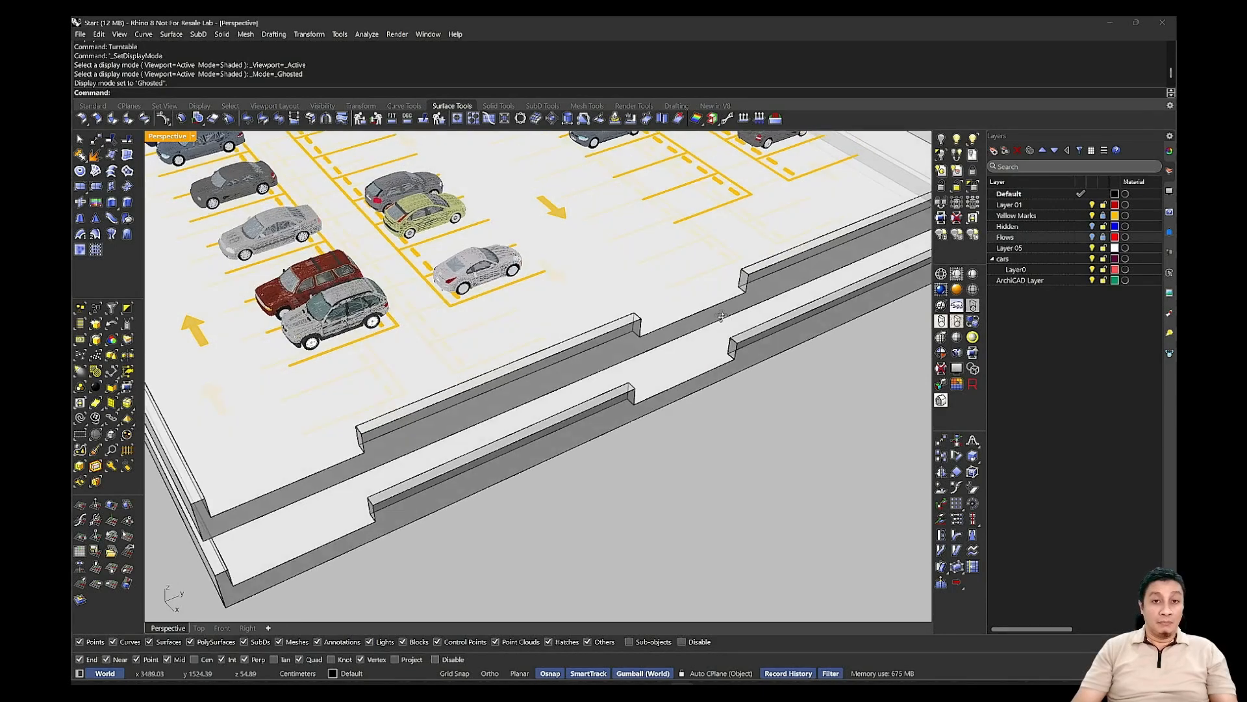
pyautogui.moveTo(629, 376); pyautogui.dragTo(644, 396, button='right')
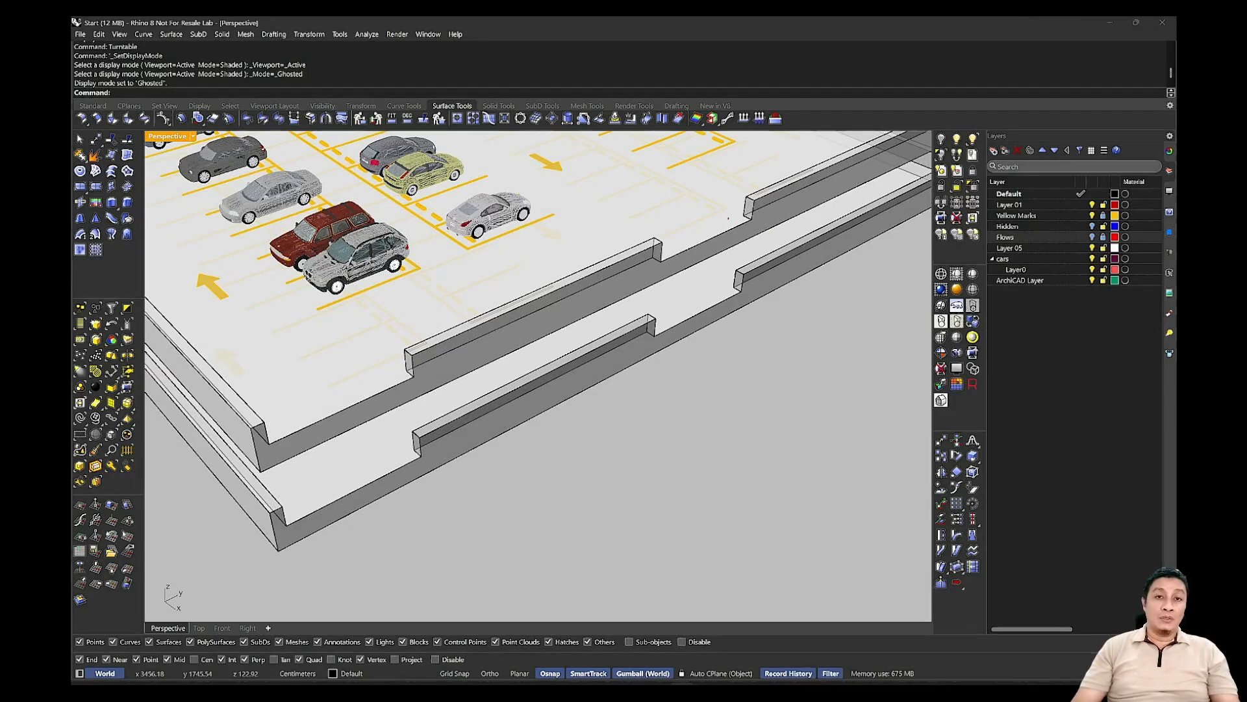
pyautogui.moveTo(827, 423)
pyautogui.mouseDown()
pyautogui.moveTo(738, 565)
pyautogui.moveTo(460, 584)
pyautogui.moveTo(296, 535)
pyautogui.mouseUp()
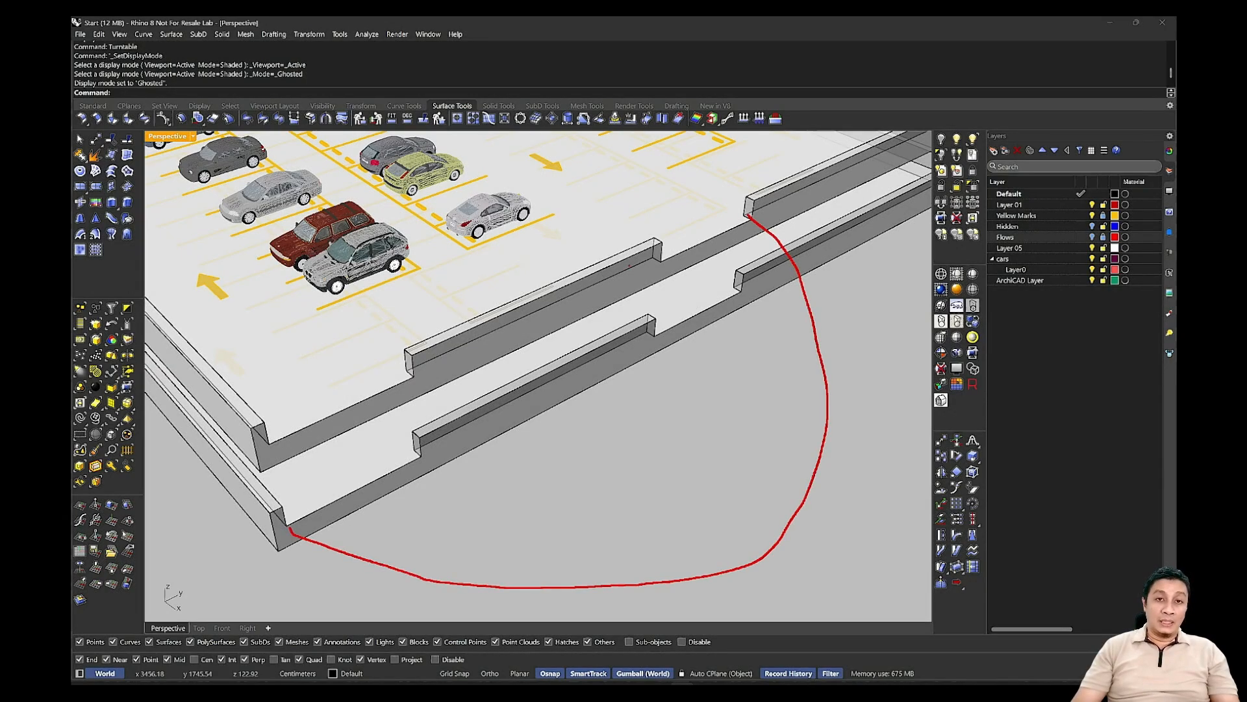
pyautogui.moveTo(658, 260)
pyautogui.mouseDown()
pyautogui.moveTo(682, 322)
pyautogui.moveTo(650, 462)
pyautogui.mouseUp()
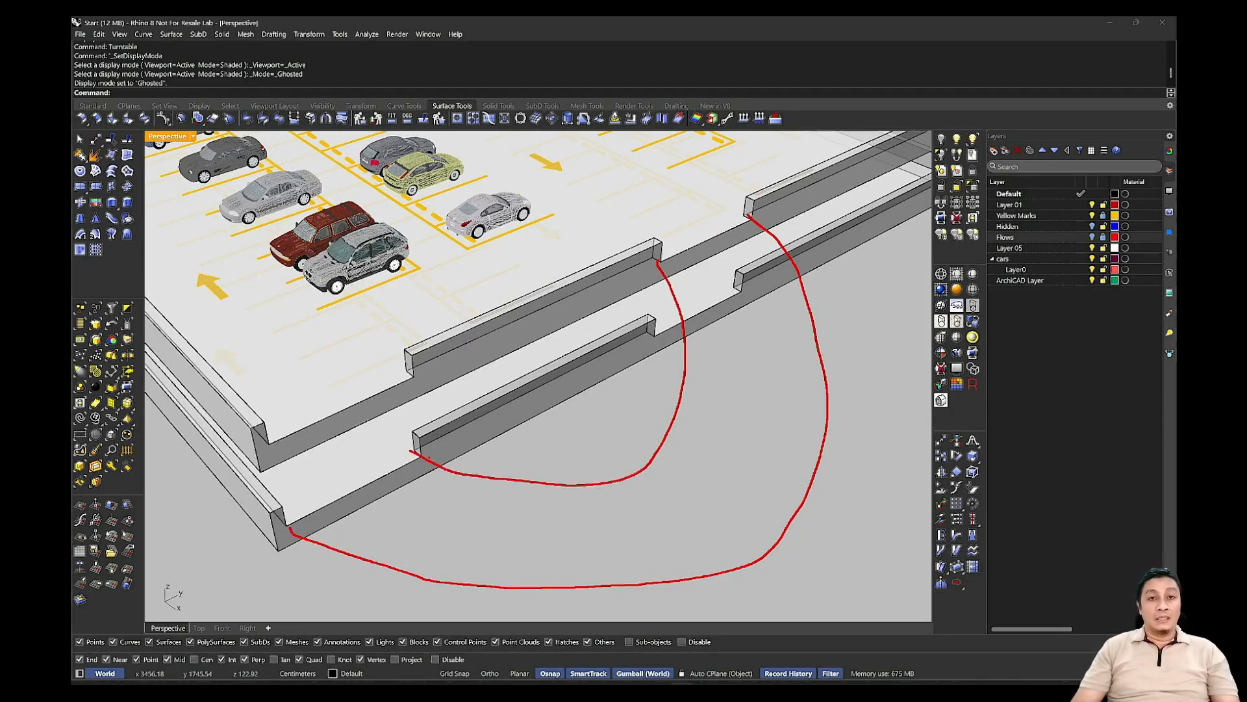
pyautogui.press('Escape')
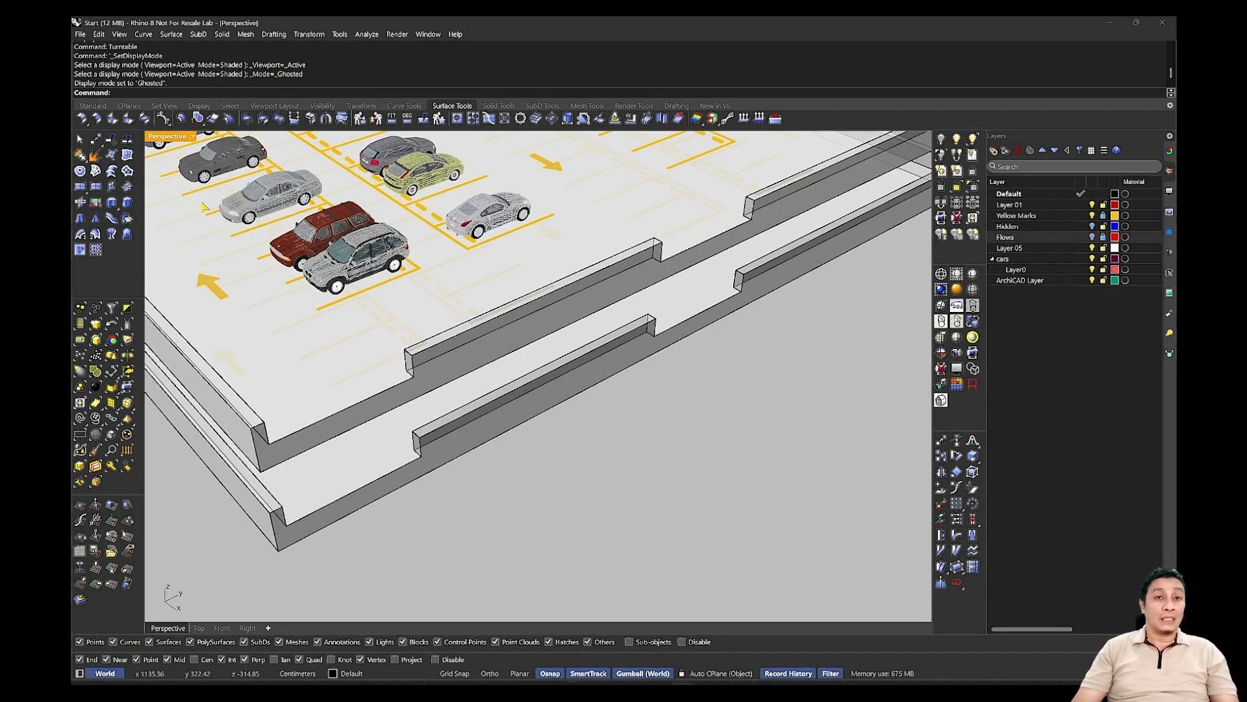
# Draw a straight polyline from the far corner of the upper deck's opening down to the near inner corner of the lower deck.
pyautogui.click(93, 105)
pyautogui.click(112, 139)
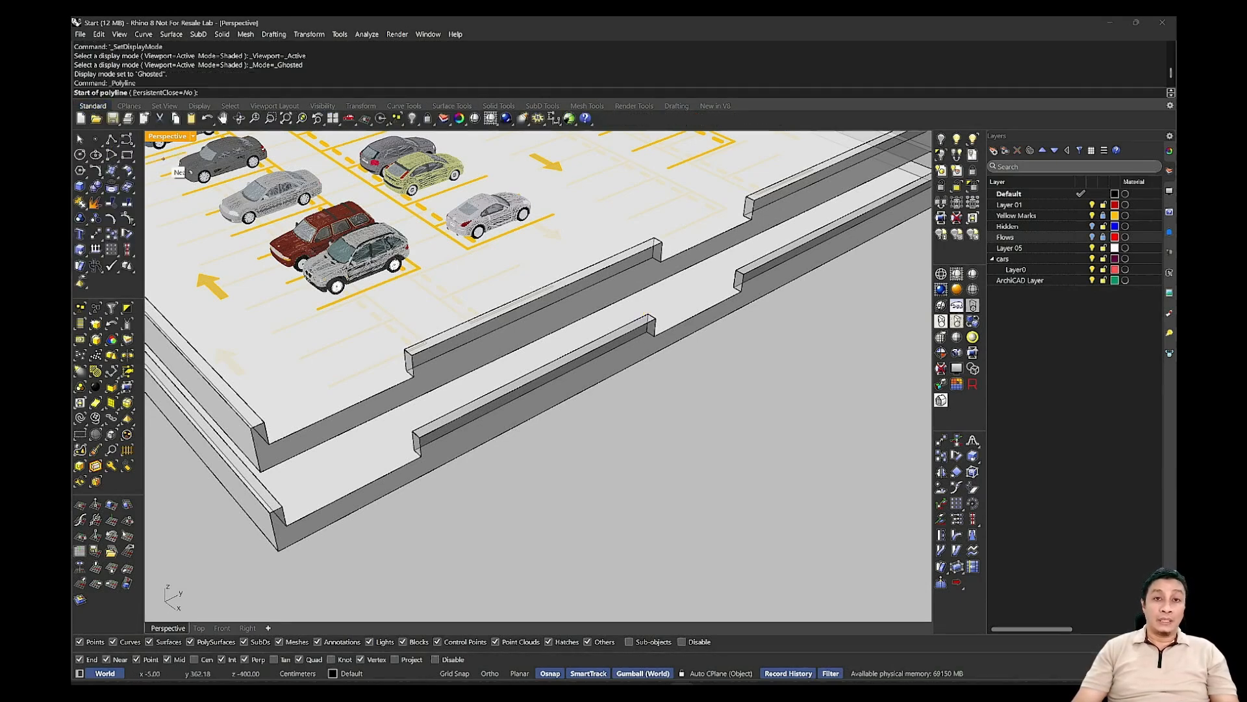
pyautogui.click(752, 221)
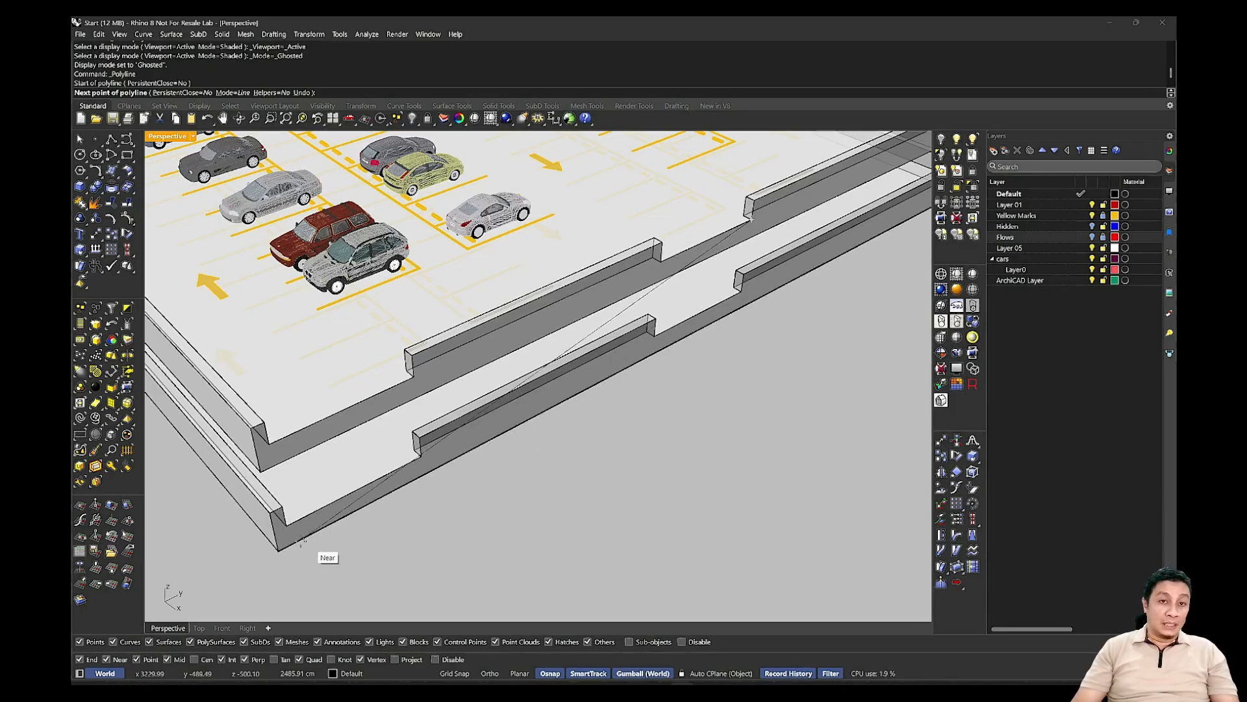
pyautogui.click(286, 527)
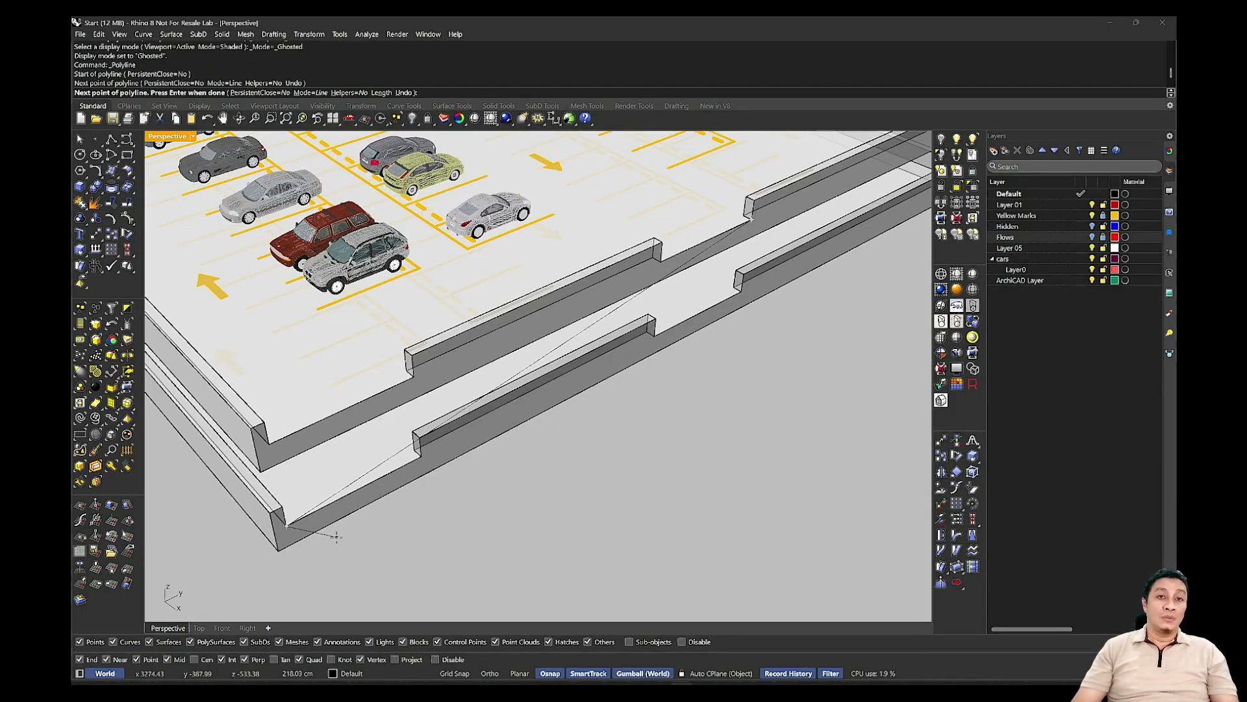
pyautogui.press('Return')
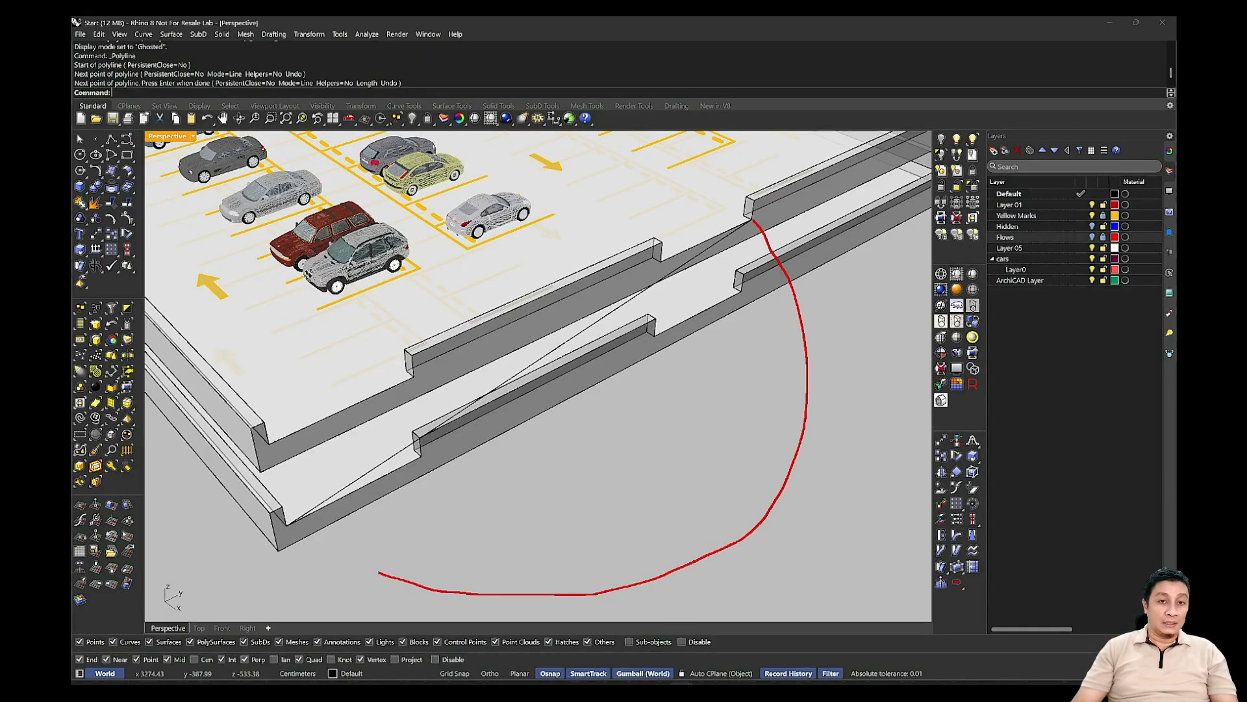
pyautogui.moveTo(313, 541); pyautogui.dragTo(287, 525)
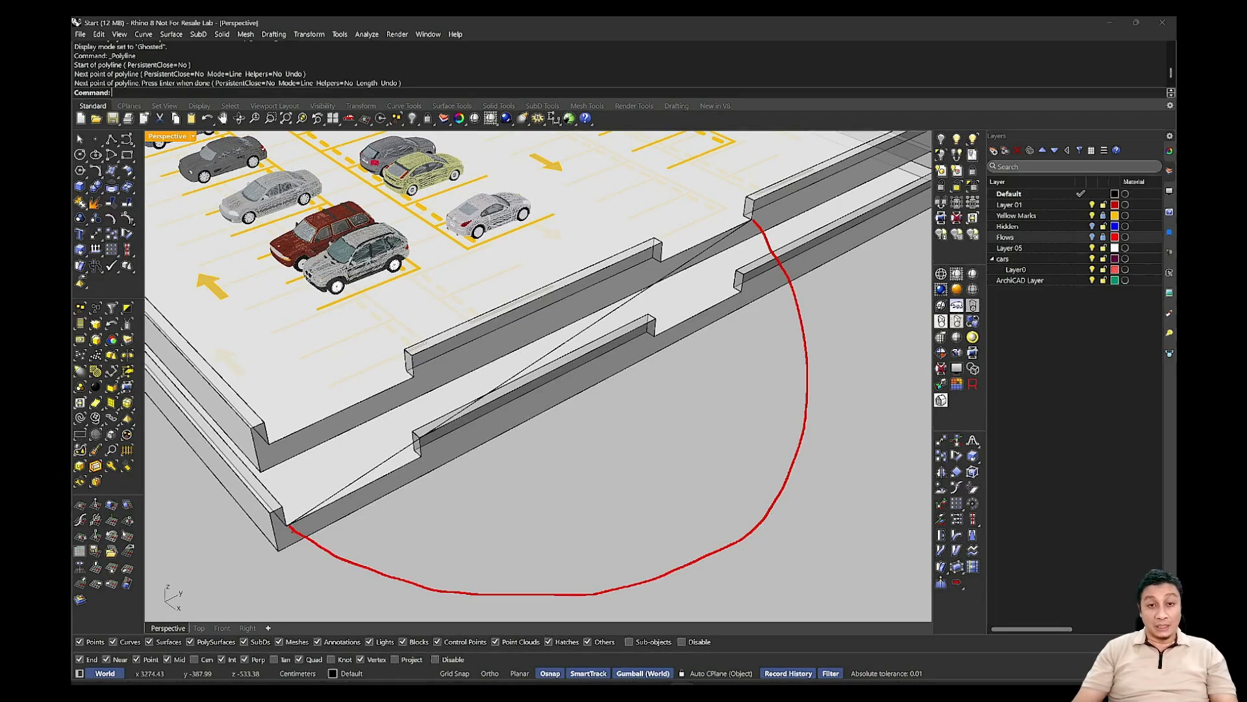
pyautogui.press('Escape')
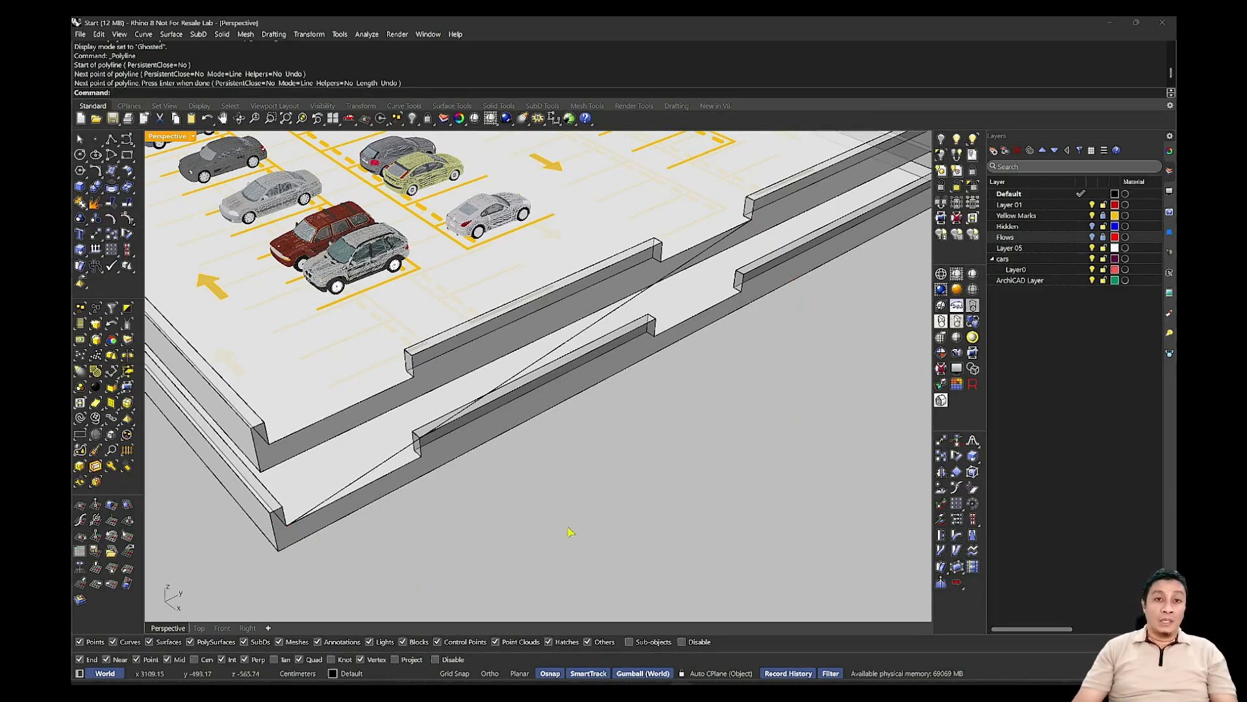
# Extrude the sloped line horizontally to both sides into a wide inclined surface reaching well beyond the deck edge.
pyautogui.press('Return')
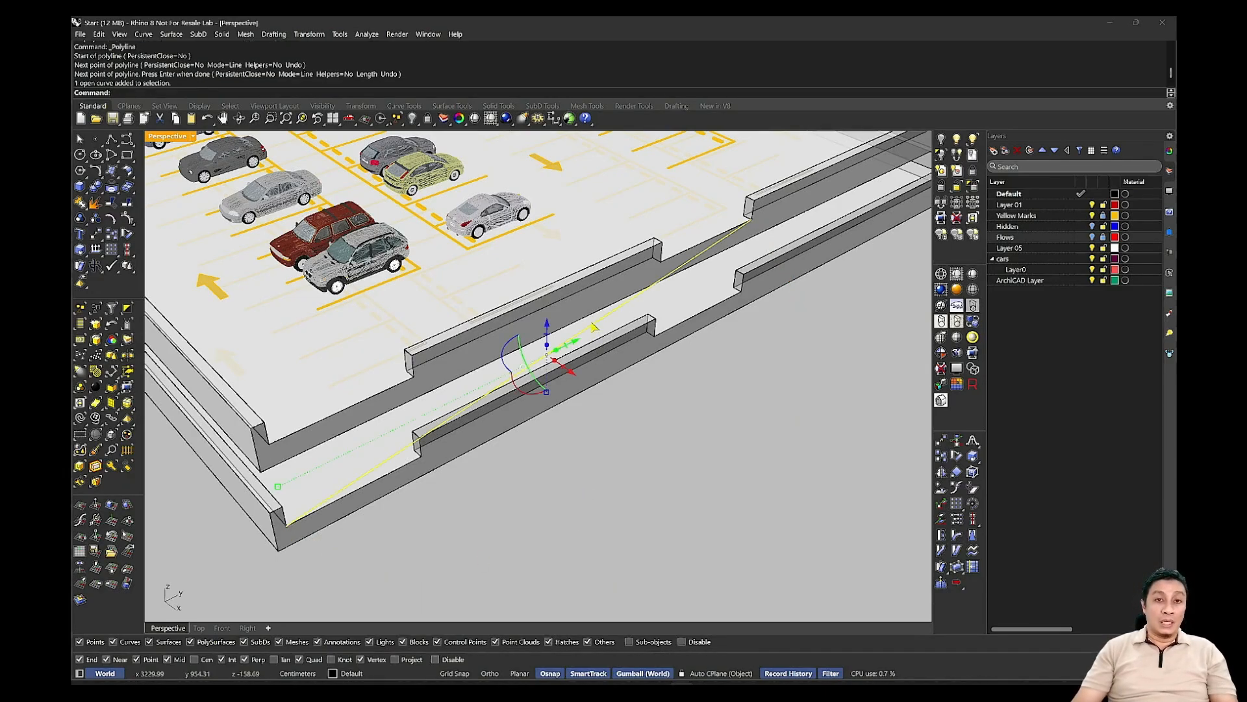
pyautogui.keyDown('shift'); pyautogui.moveTo(553, 358); pyautogui.dragTo(739, 512); pyautogui.keyUp('shift')
pyautogui.click(836, 495)
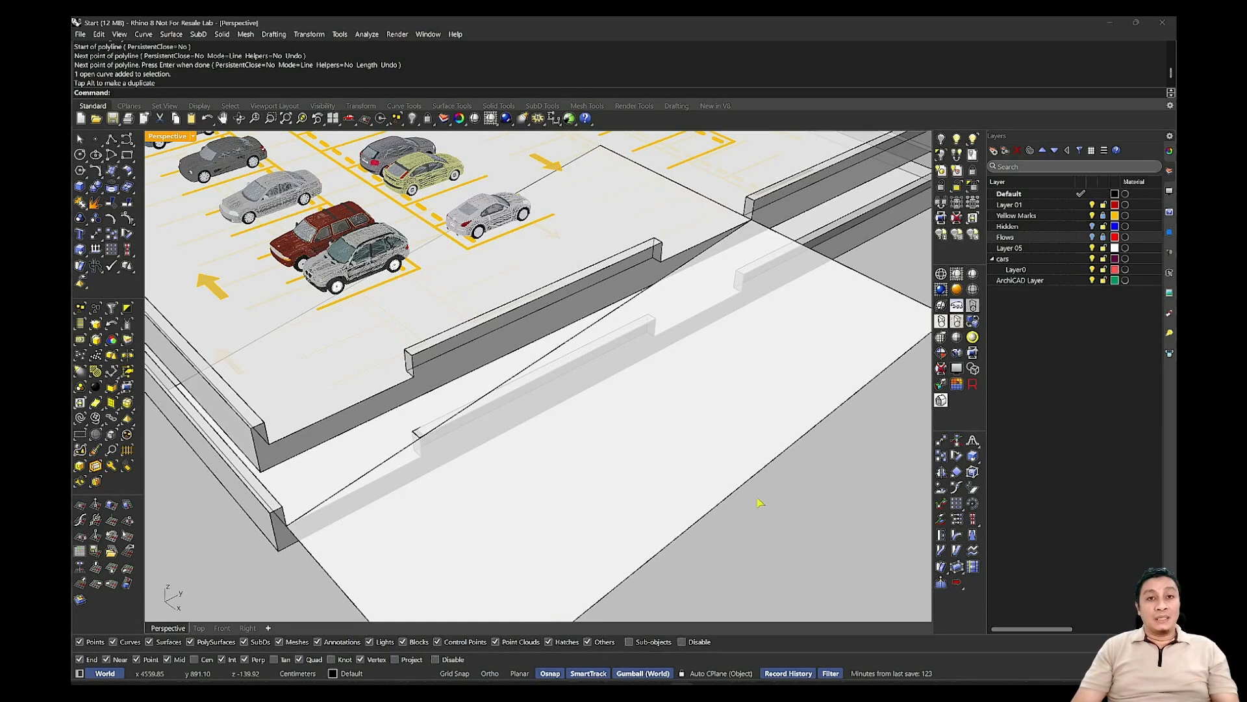
# Align the construction plane to the inclined surface, with its origin on the surface and the default X axis direction.
pyautogui.click(533, 472)
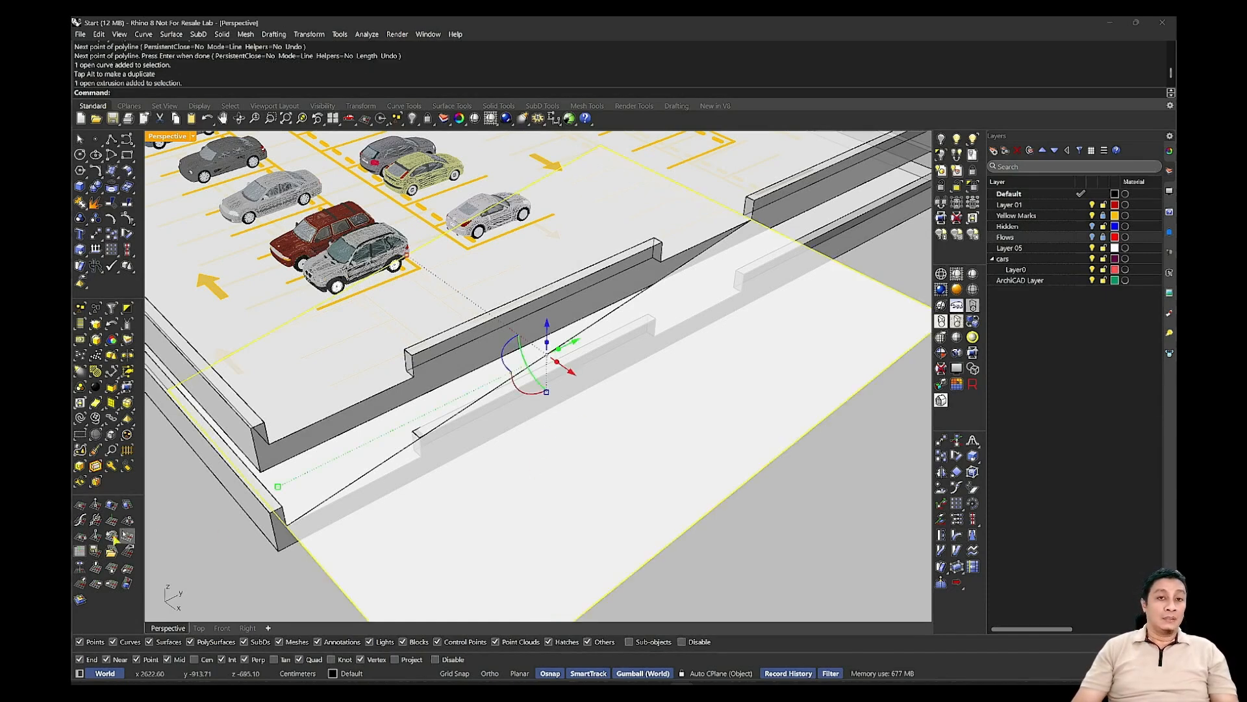
pyautogui.click(127, 504)
pyautogui.click(537, 462)
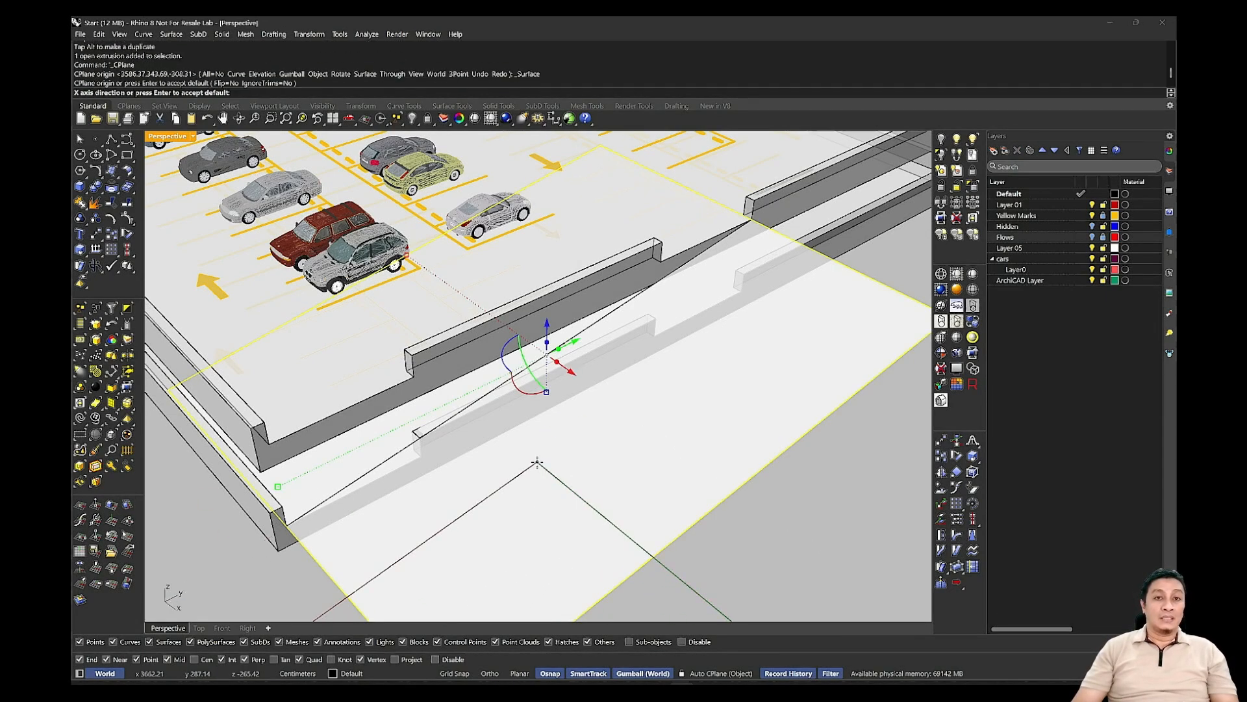
pyautogui.rightClick(537, 462)
pyautogui.rightClick(537, 462)
pyautogui.click(537, 462)
pyautogui.rightClick(671, 440)
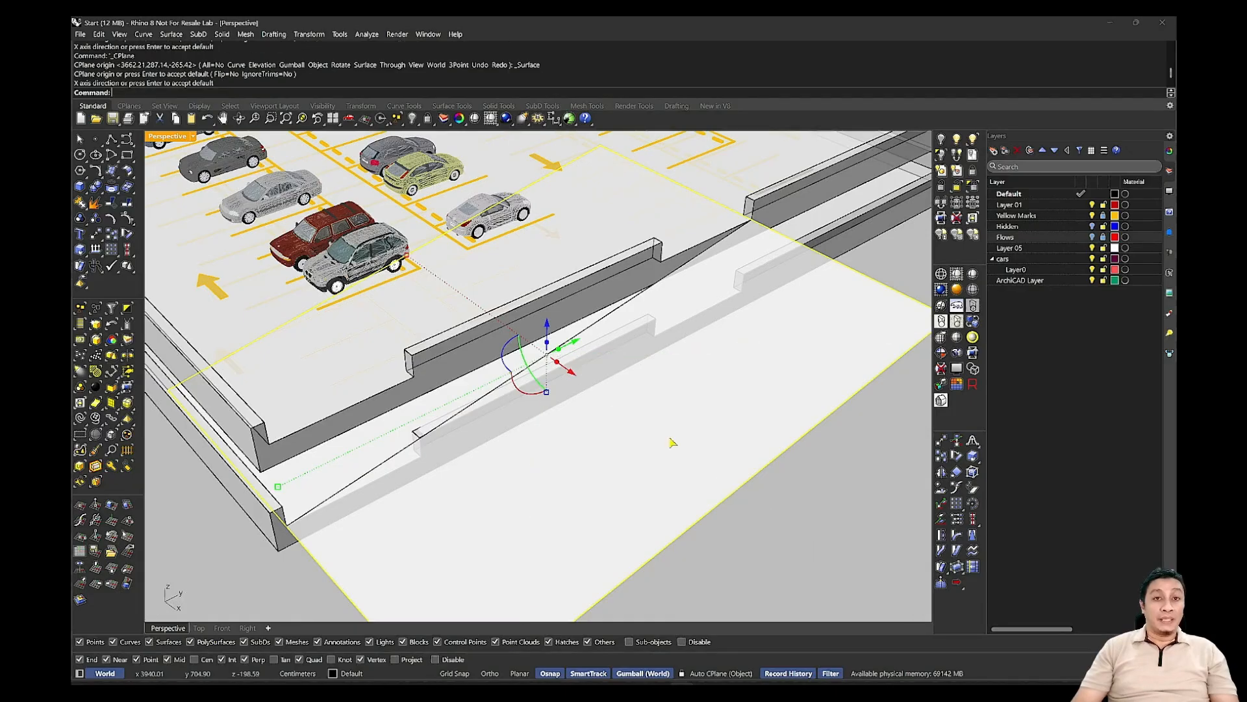
pyautogui.press('Escape')
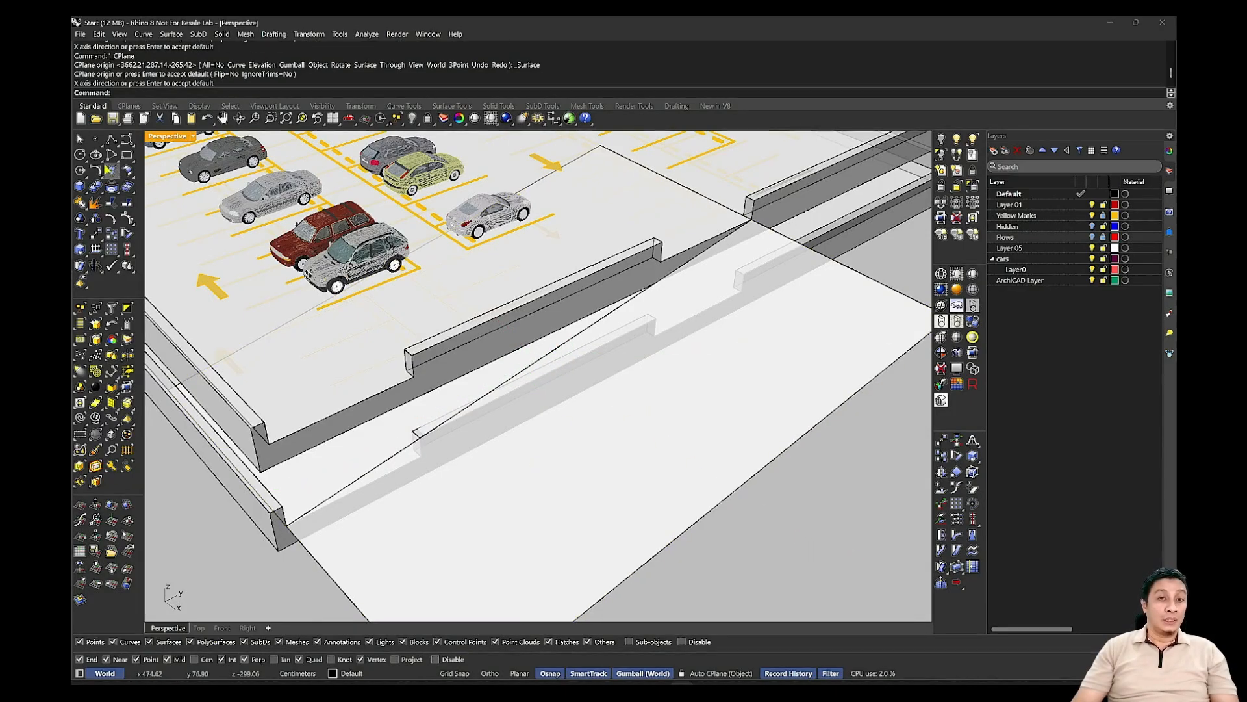
# Try a circle on the inclined plane, centred on the sloped line's midpoint and passing through its upper end.
pyautogui.click(80, 155)
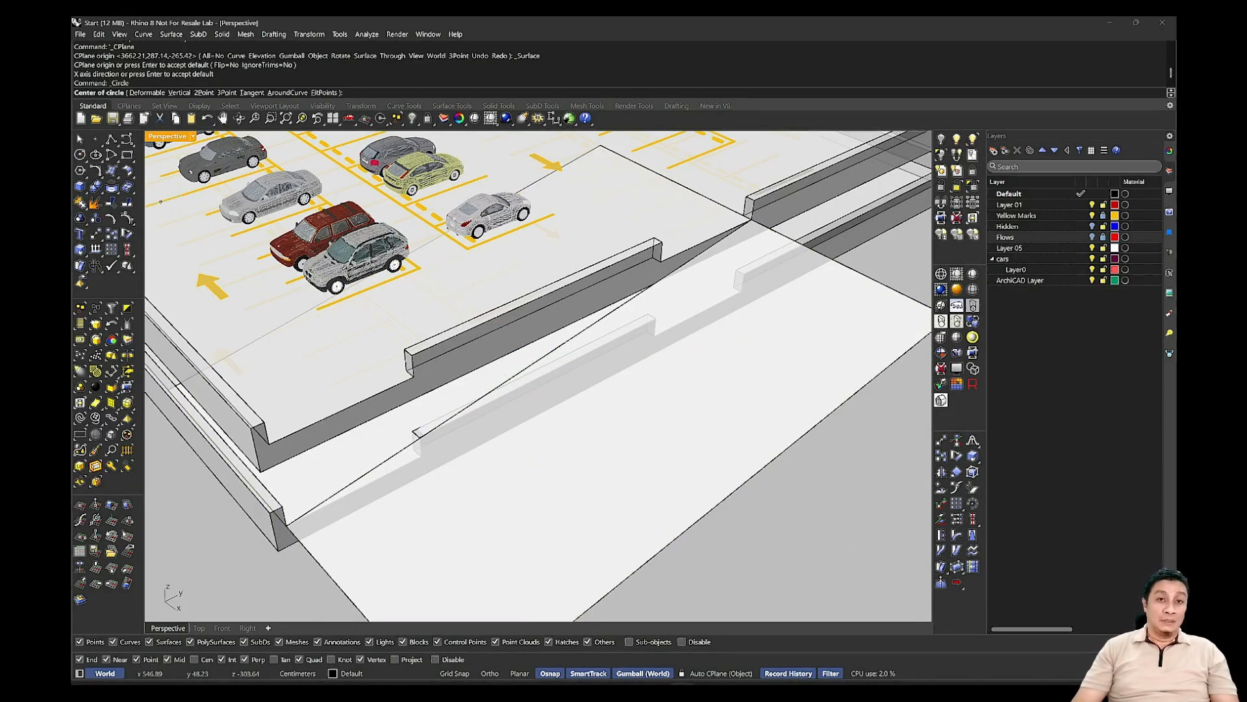
pyautogui.click(549, 359)
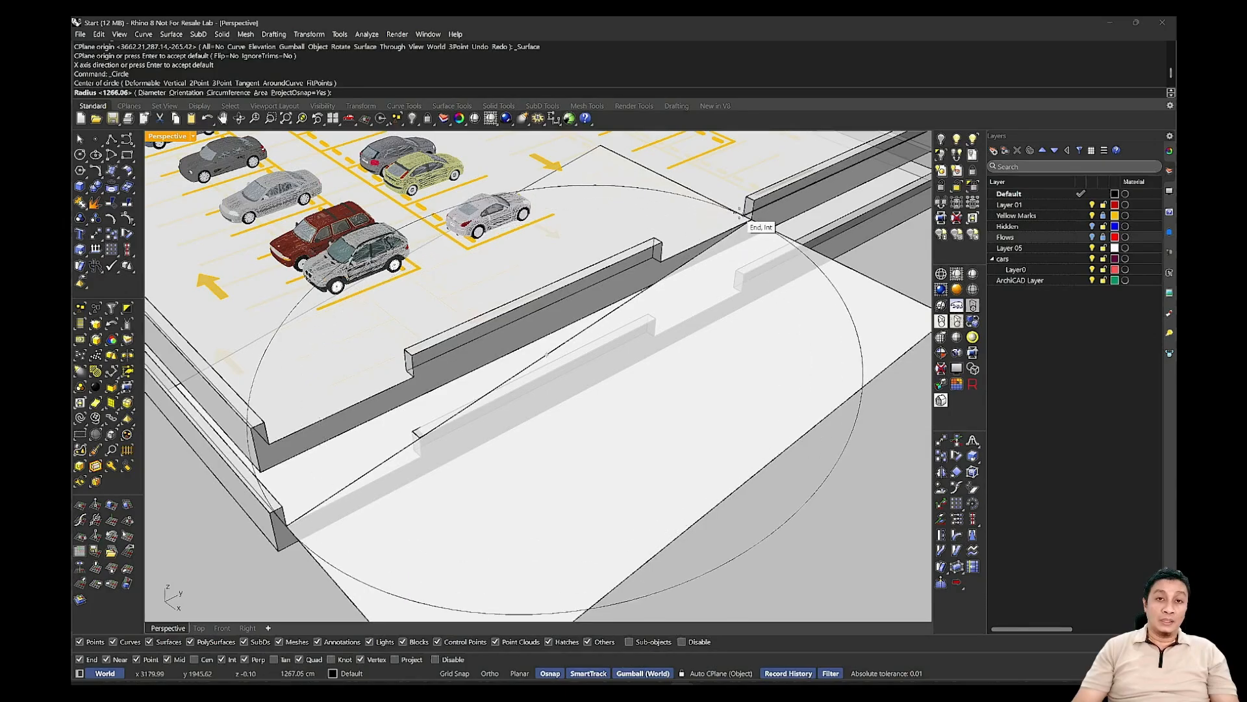
pyautogui.click(754, 222)
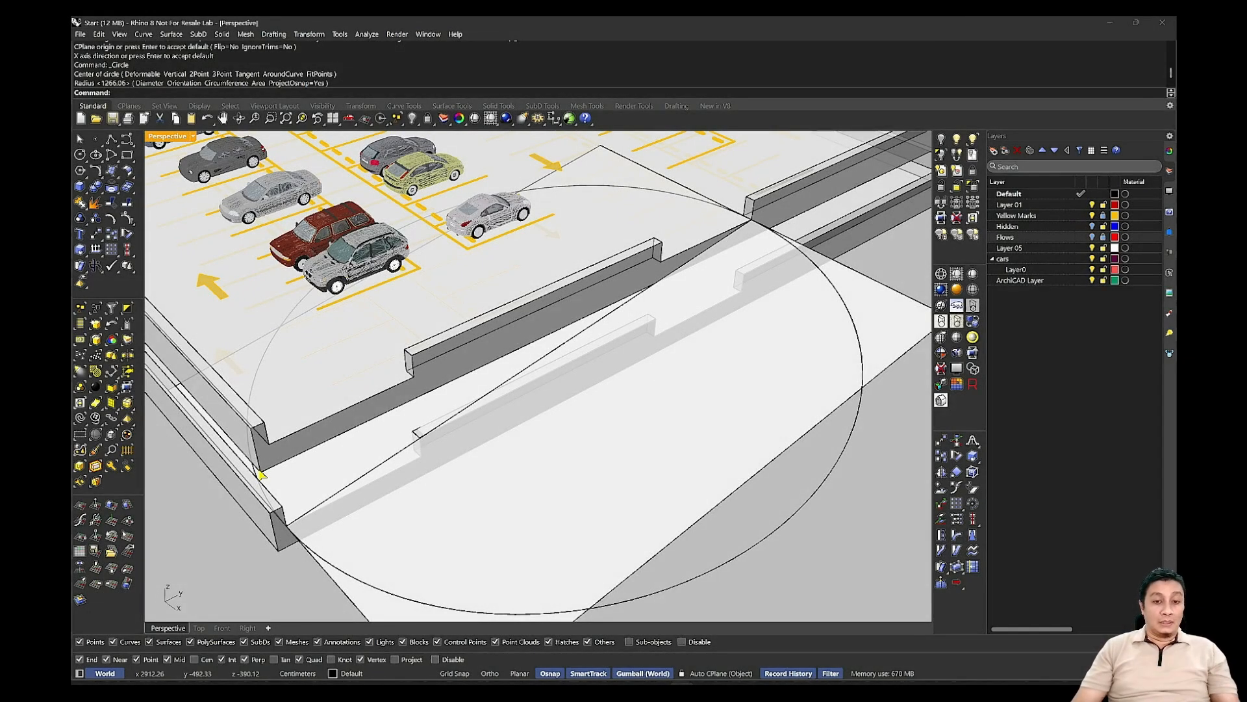
pyautogui.hotkey('ctrl', 'z')
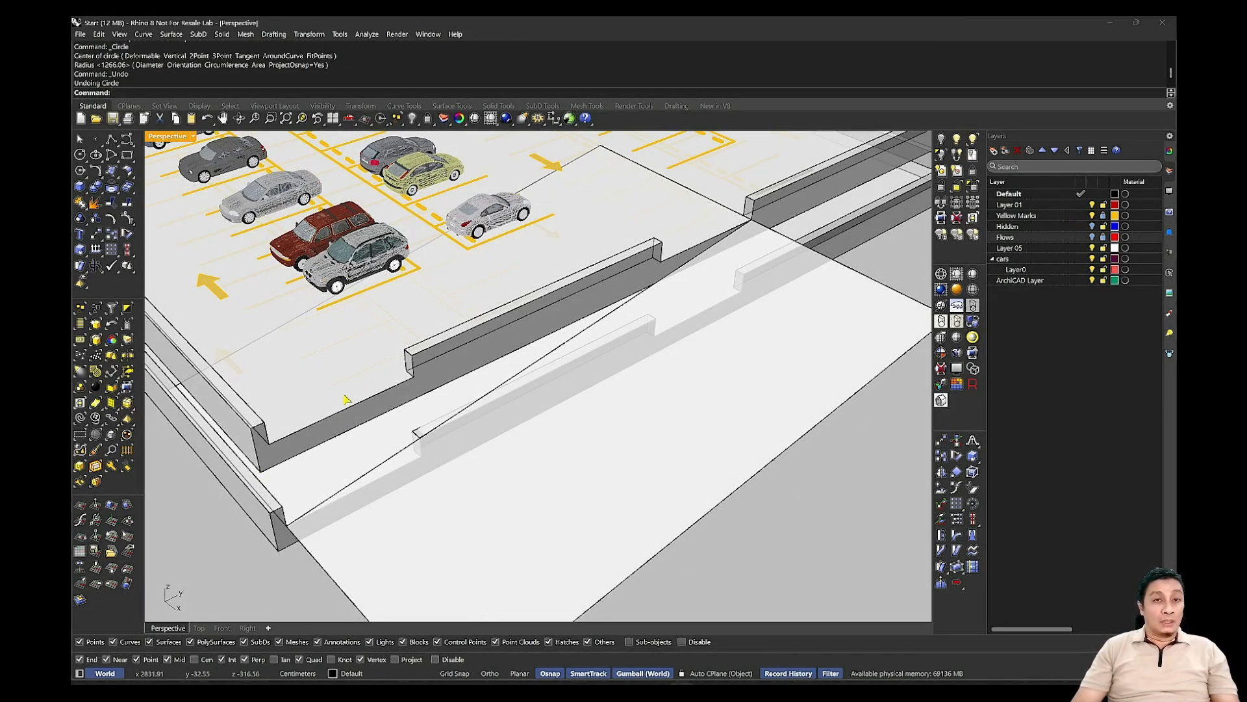
# Draw an arc on the inclined plane, centred on the sloped line's midpoint, from its lower end outward around to its upper end.
pyautogui.click(111, 154)
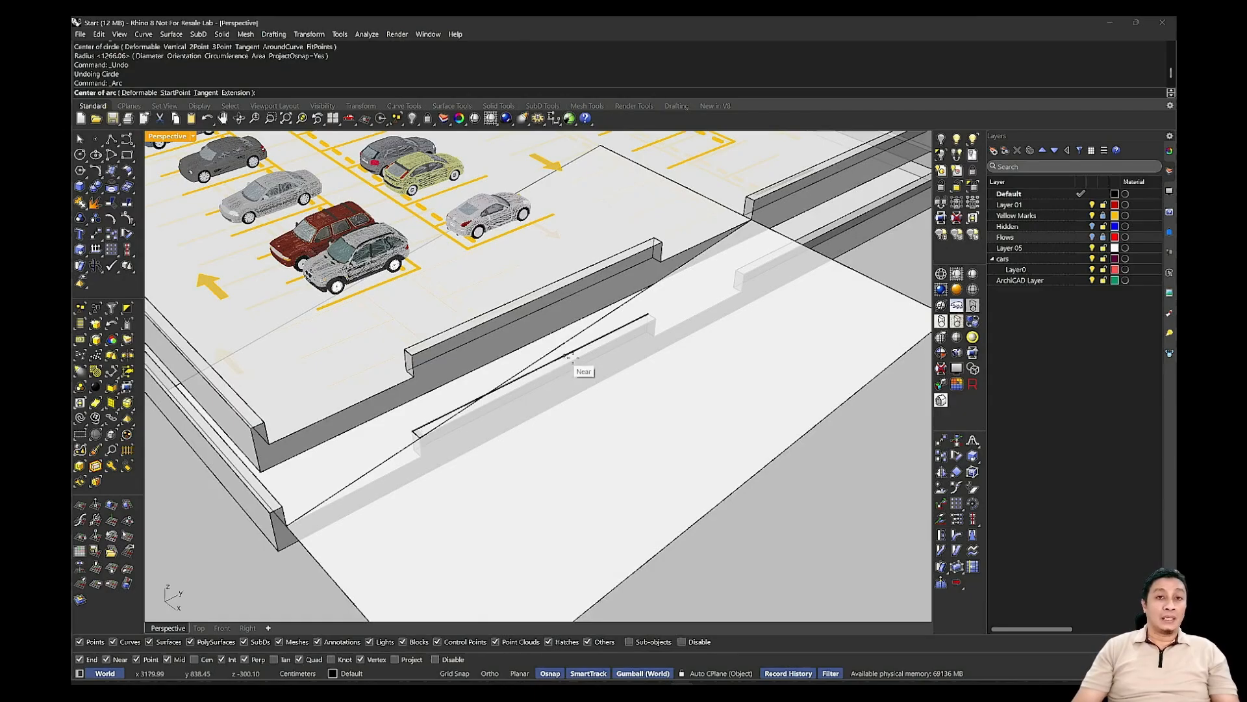
pyautogui.click(547, 351)
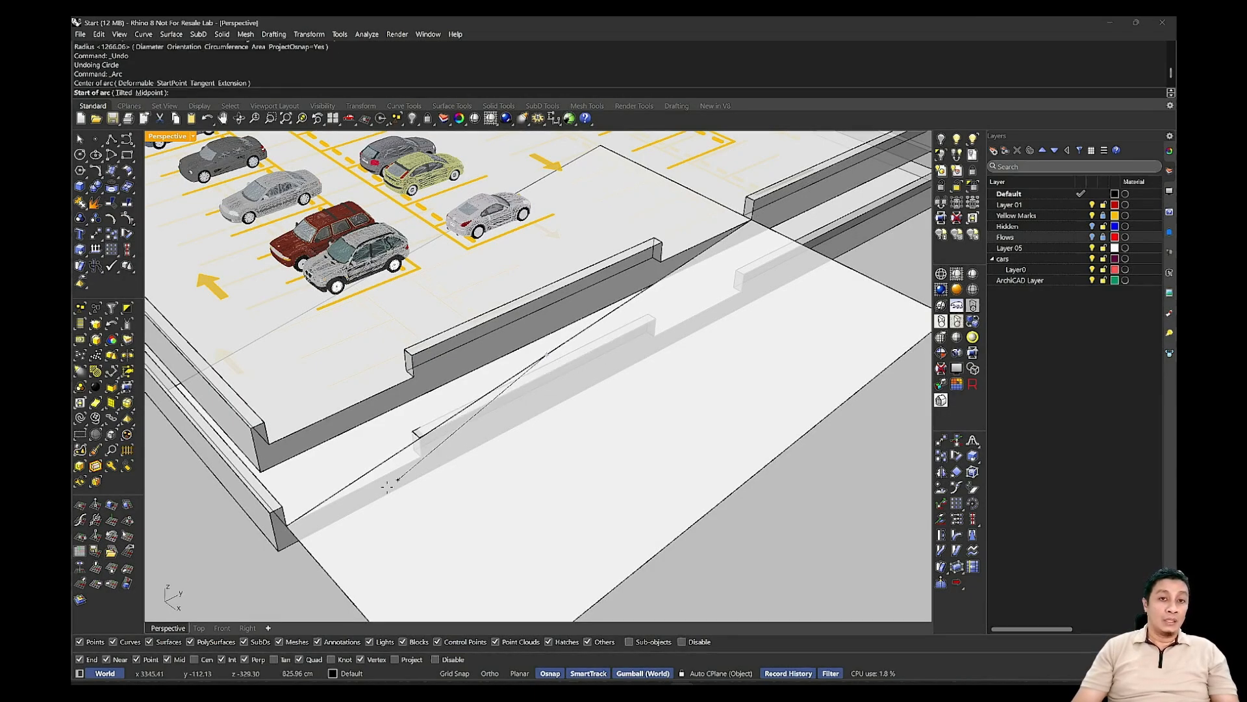
pyautogui.click(284, 523)
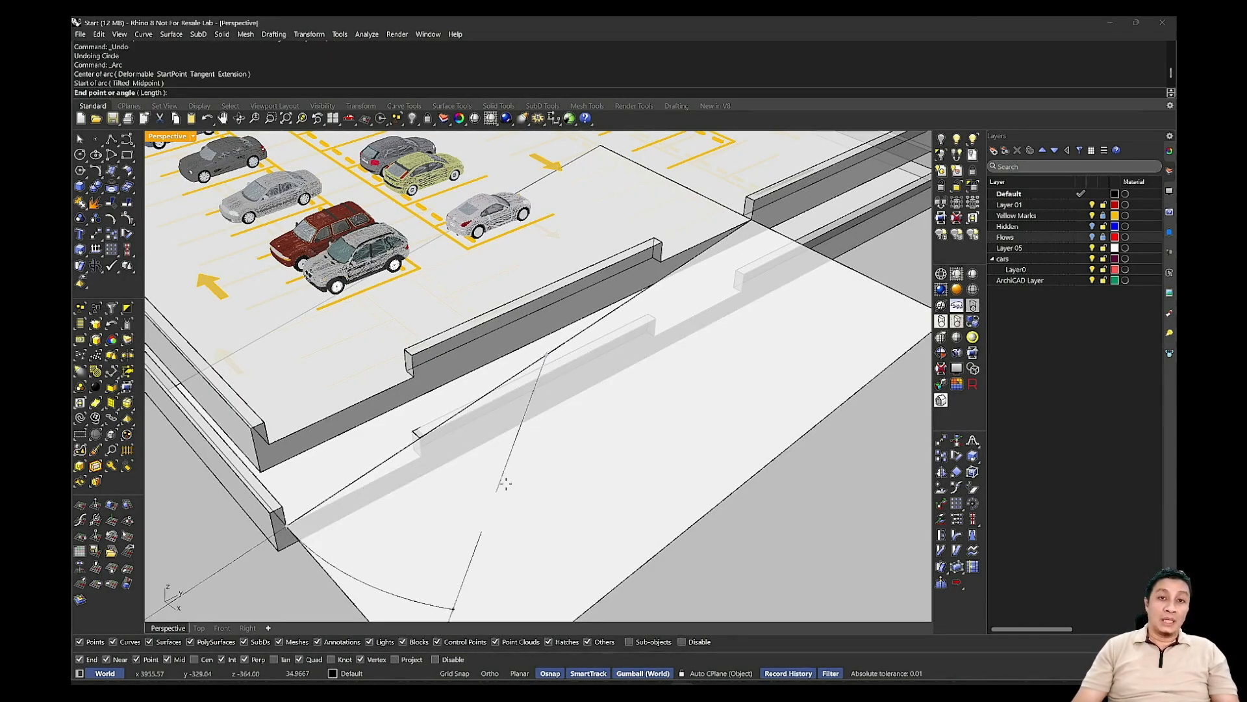
pyautogui.click(749, 226)
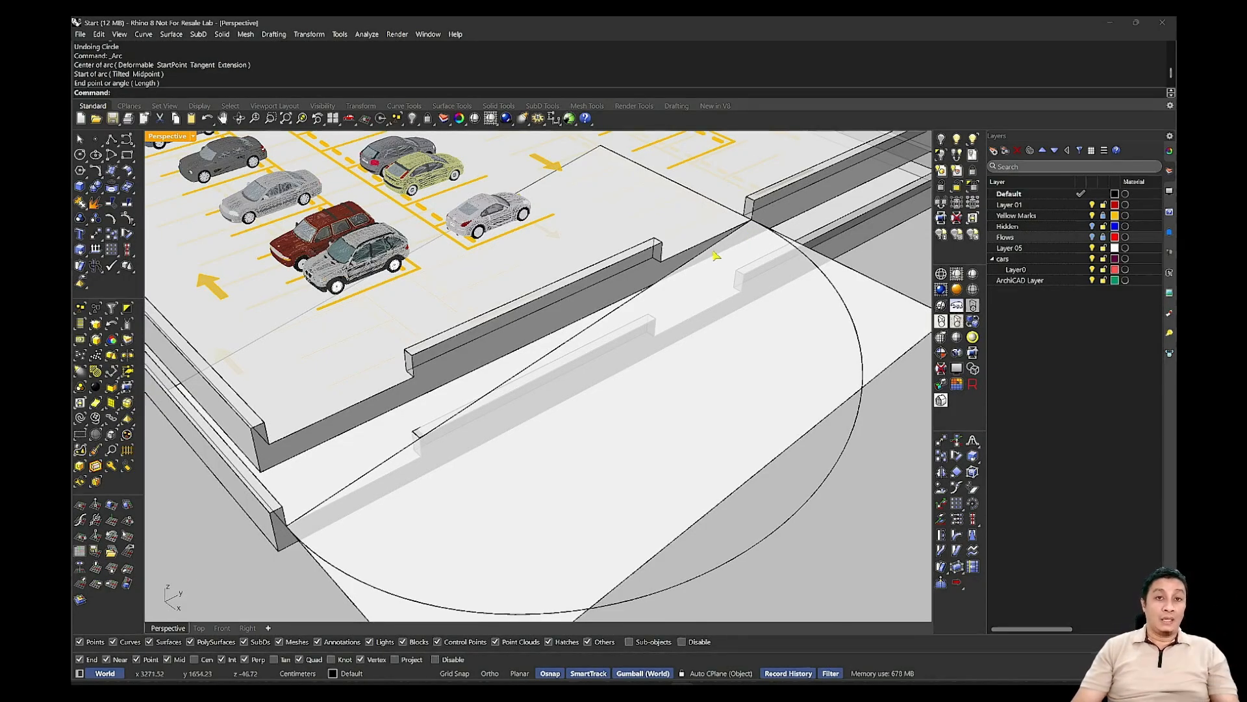
# Delete the sloped guide line and the inclined helper surface, keeping the large arc.
pyautogui.click(599, 326)
pyautogui.keyDown('shift'); pyautogui.click(692, 407); pyautogui.keyUp('shift')
pyautogui.press('Delete')
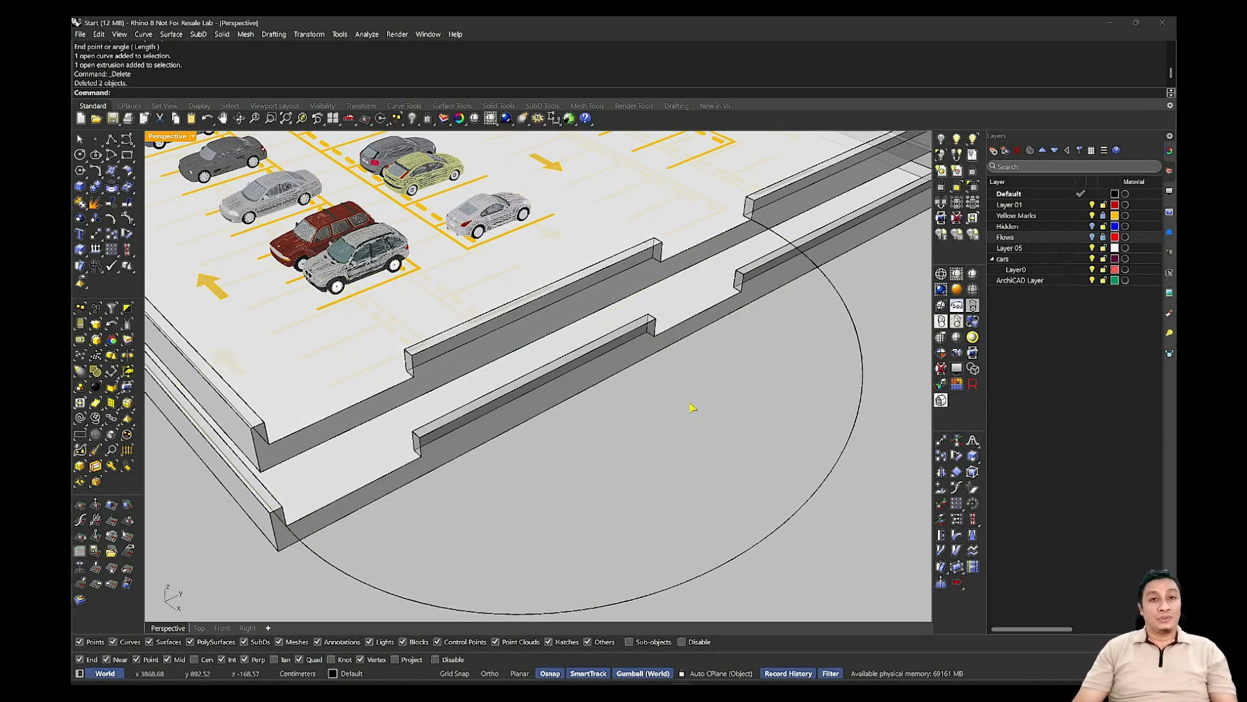
# Draw a straight polyline from the base of the upper middle parapet's far end to the base of the lower middle parapet's near end.
pyautogui.click(111, 138)
pyautogui.click(660, 262)
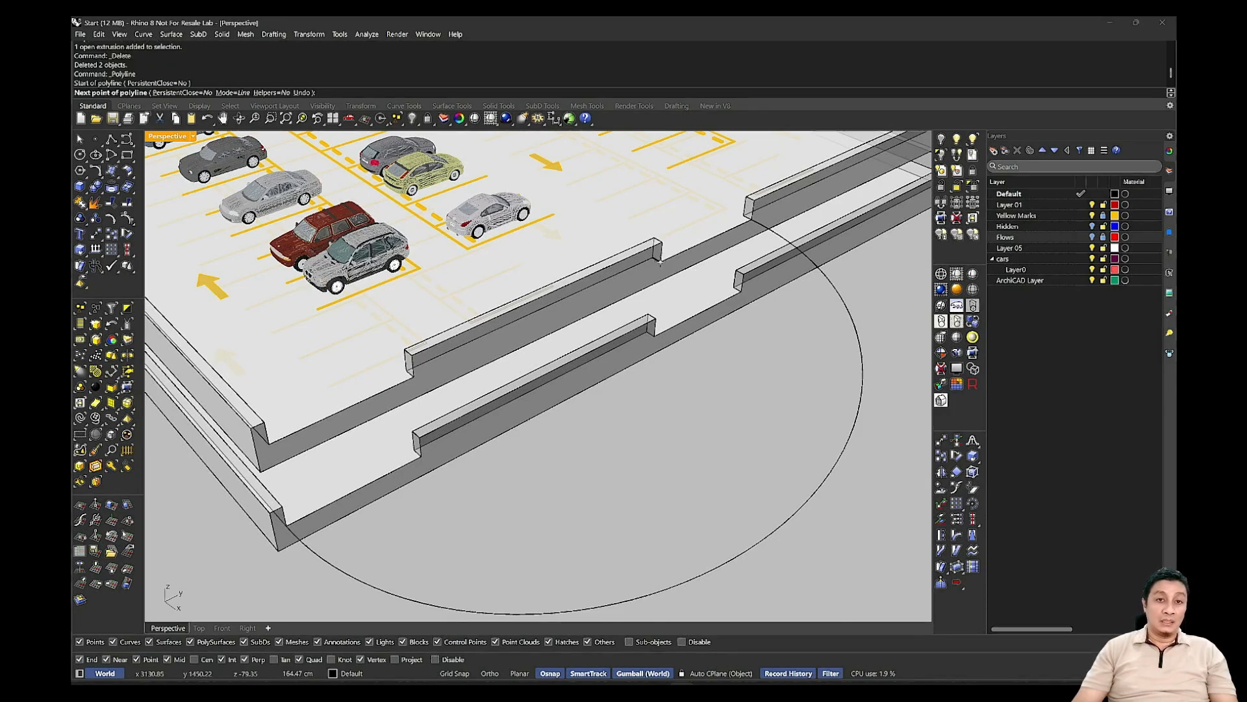
pyautogui.click(421, 457)
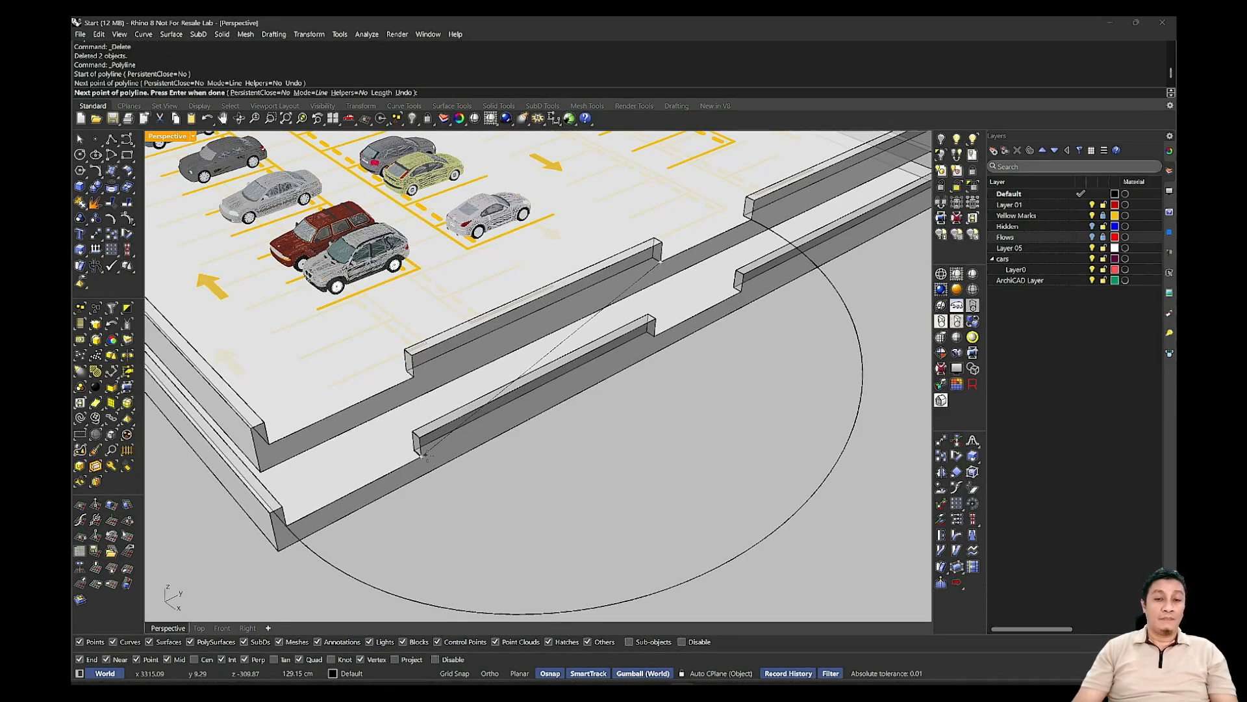
pyautogui.press('Return')
# Extrude the new sloped line horizontally to both sides into an inclined surface extending beyond the deck edge.
pyautogui.click(562, 354)
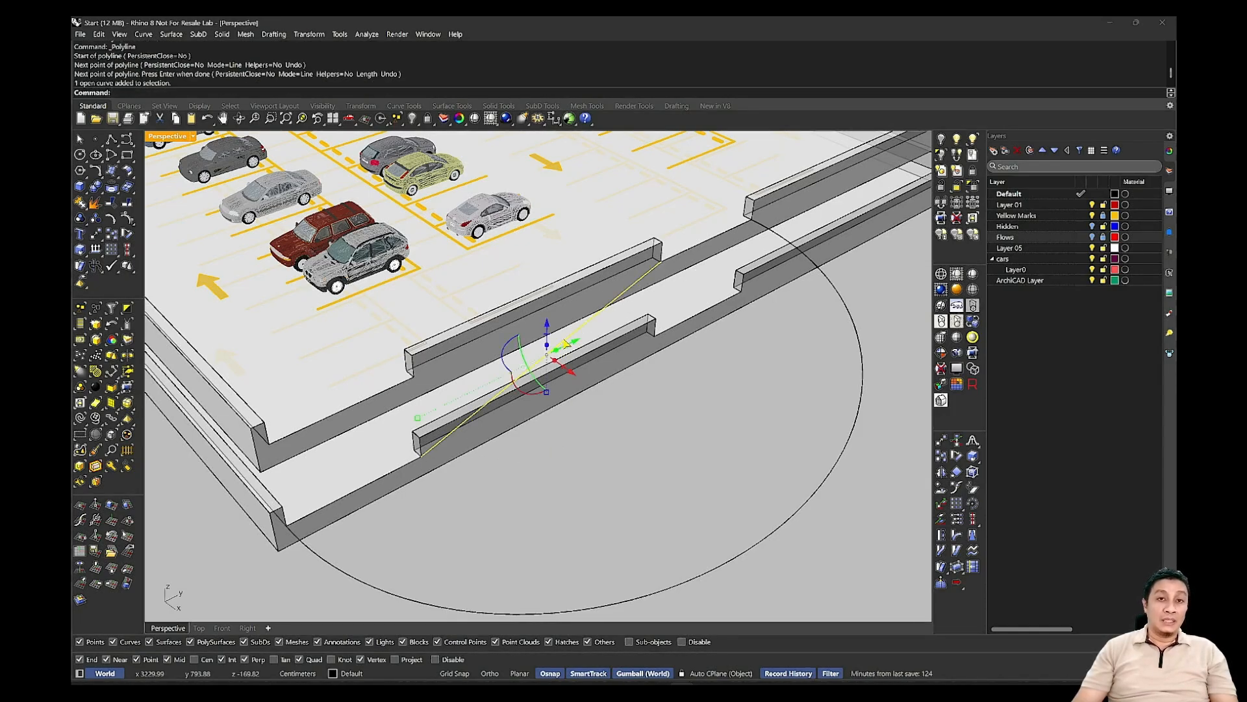
pyautogui.moveTo(556, 362); pyautogui.dragTo(705, 492)
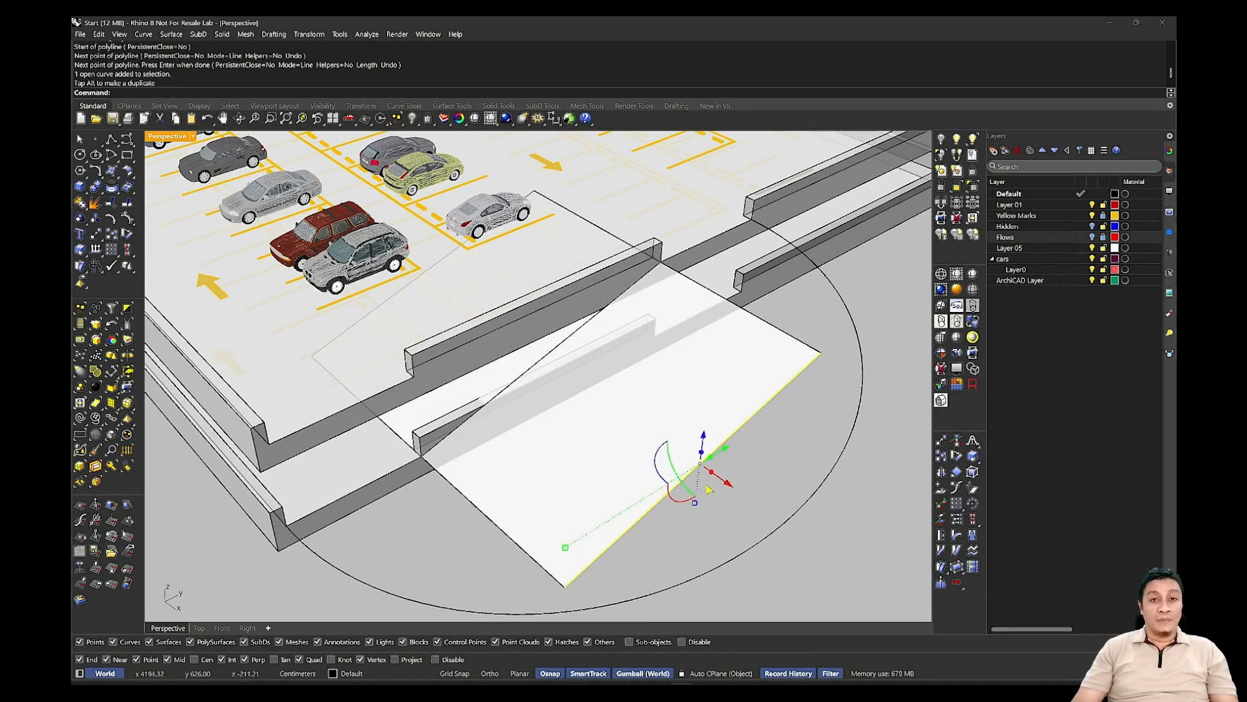
pyautogui.click(722, 518)
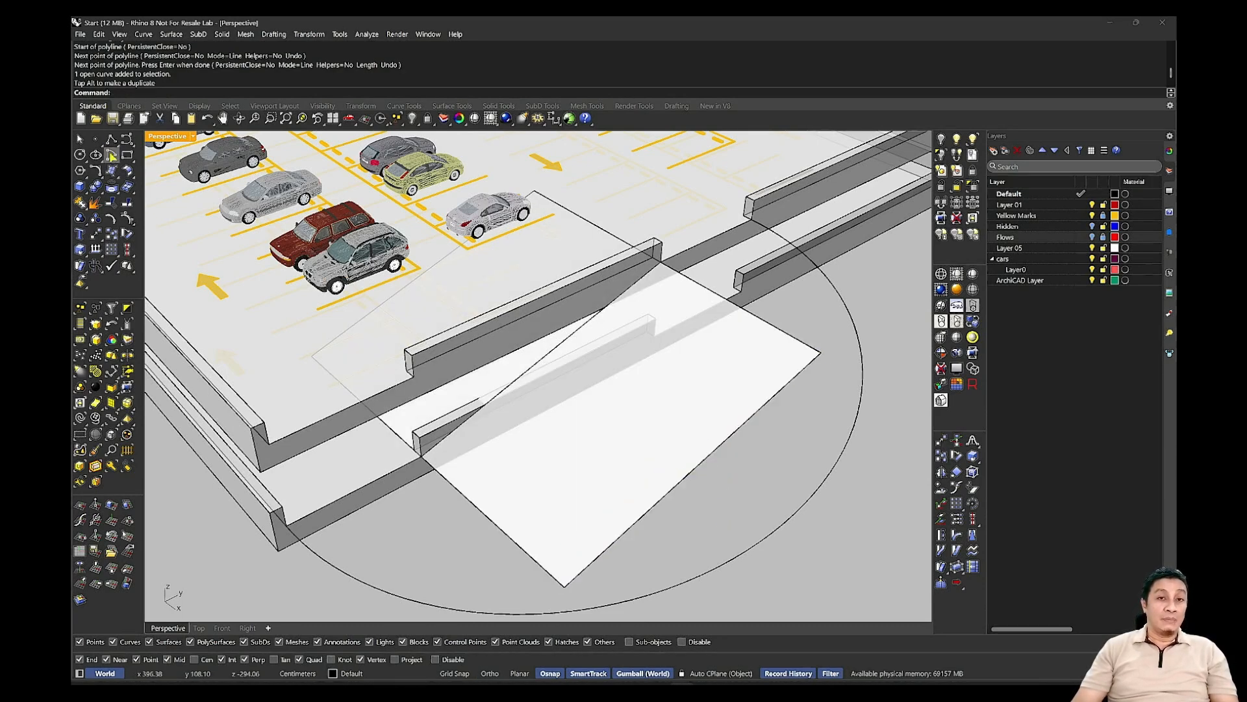
# Align the construction plane to the new inclined surface with the default origin and X axis direction.
pyautogui.click(111, 170)
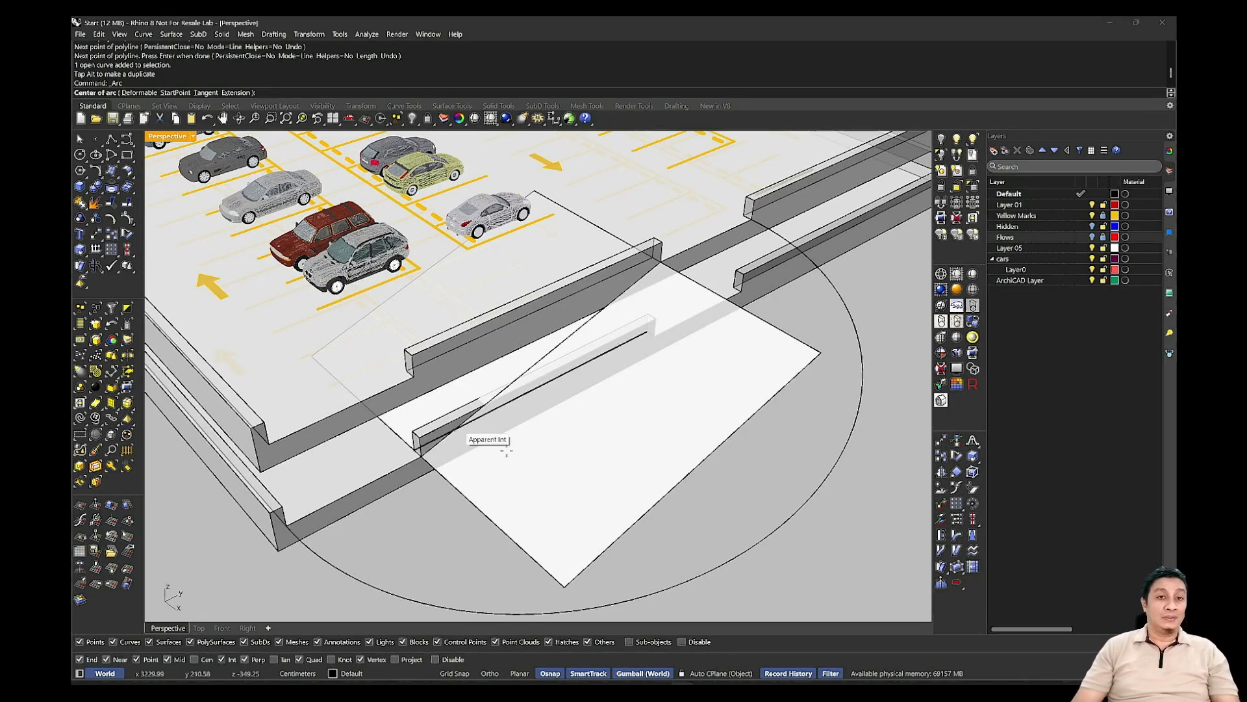
pyautogui.click(128, 506)
pyautogui.click(594, 473)
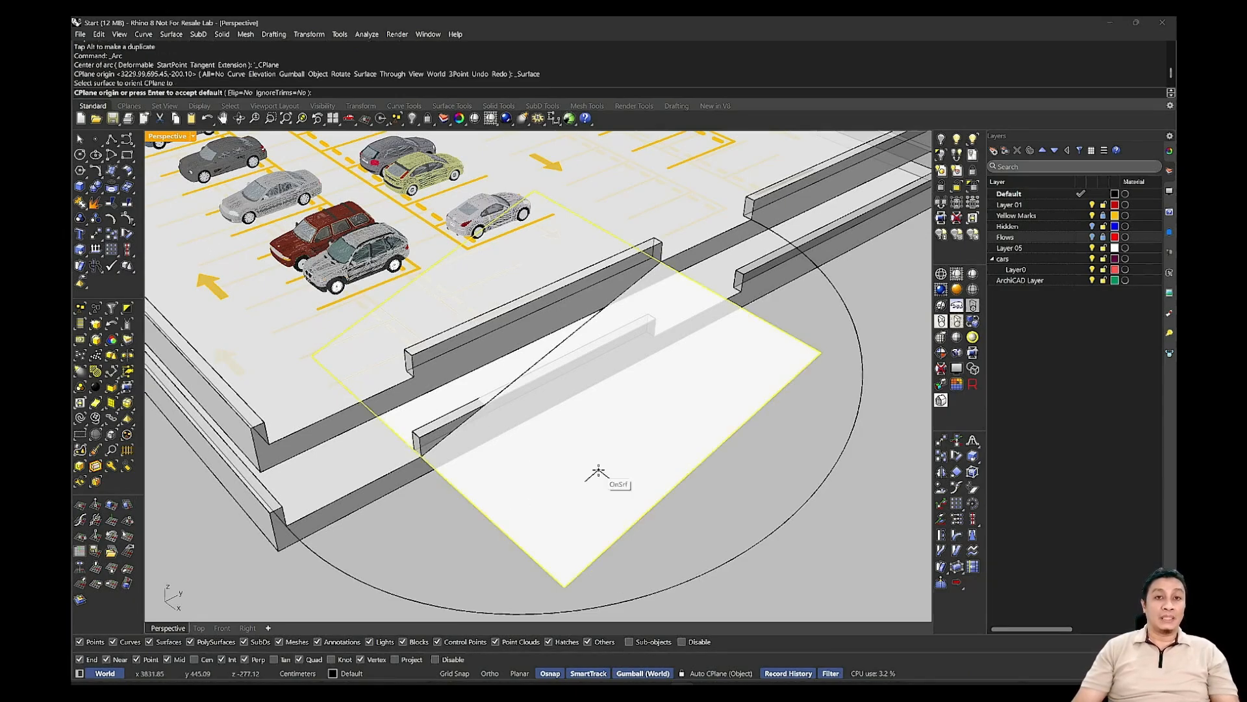
pyautogui.press('Return')
pyautogui.press('Return')
pyautogui.press('Escape')
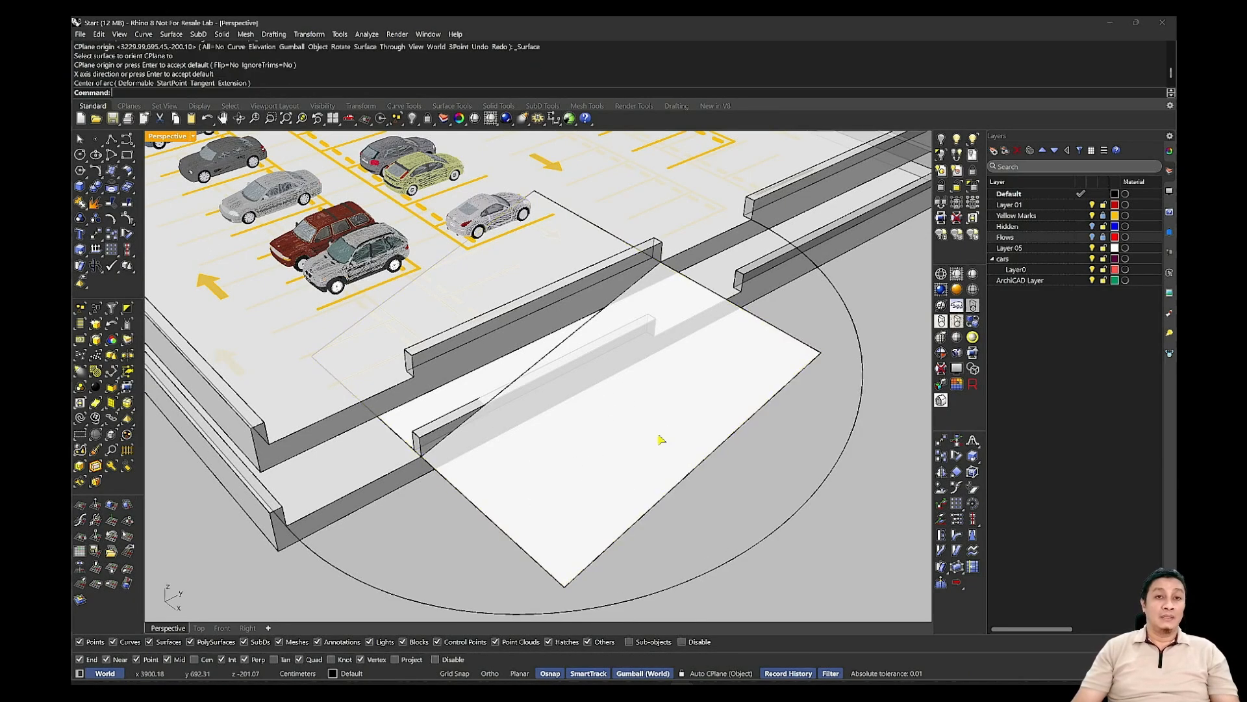
# Draw the inner arc centred on the shorter sloped line's midpoint, from its lower end outward around to its upper end.
pyautogui.click(111, 154)
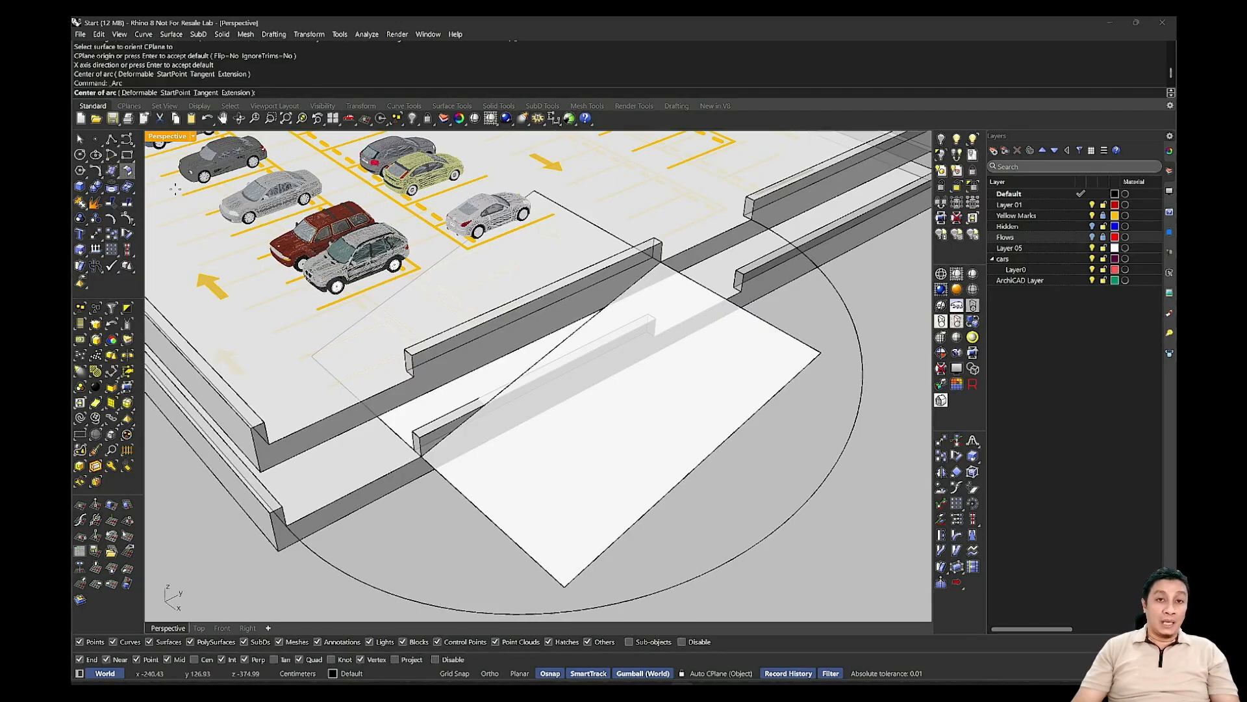
pyautogui.click(549, 353)
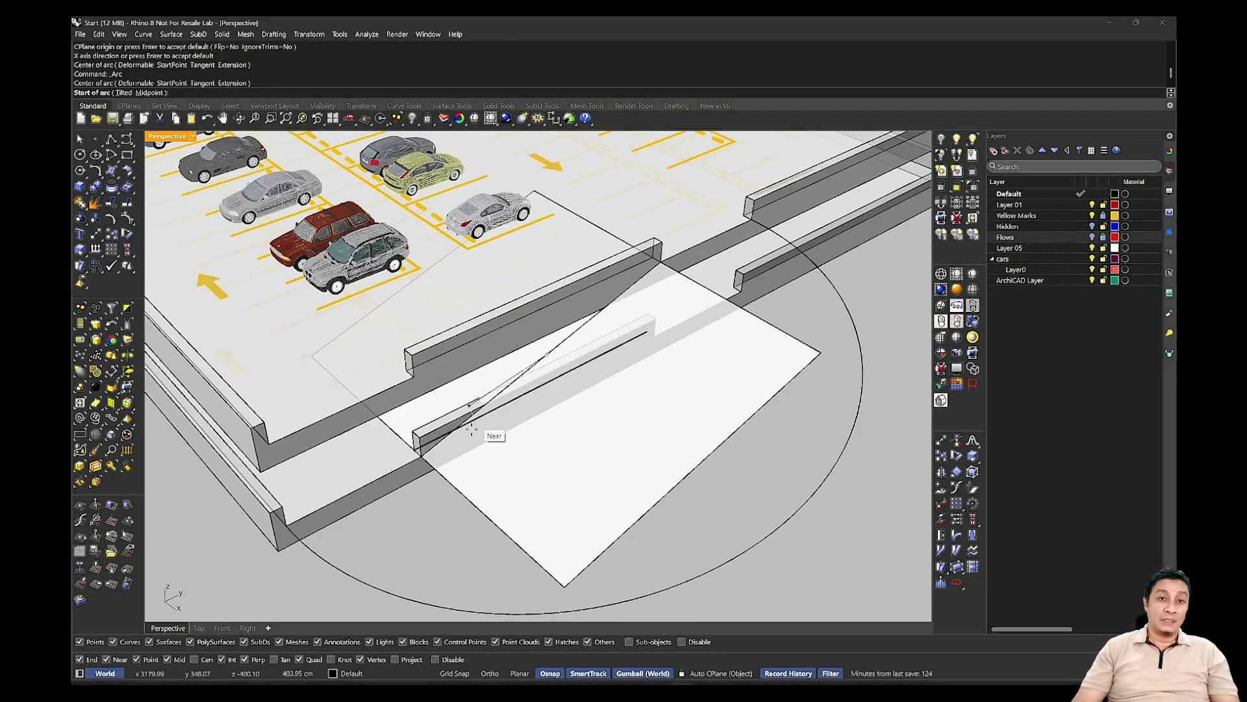
pyautogui.click(423, 457)
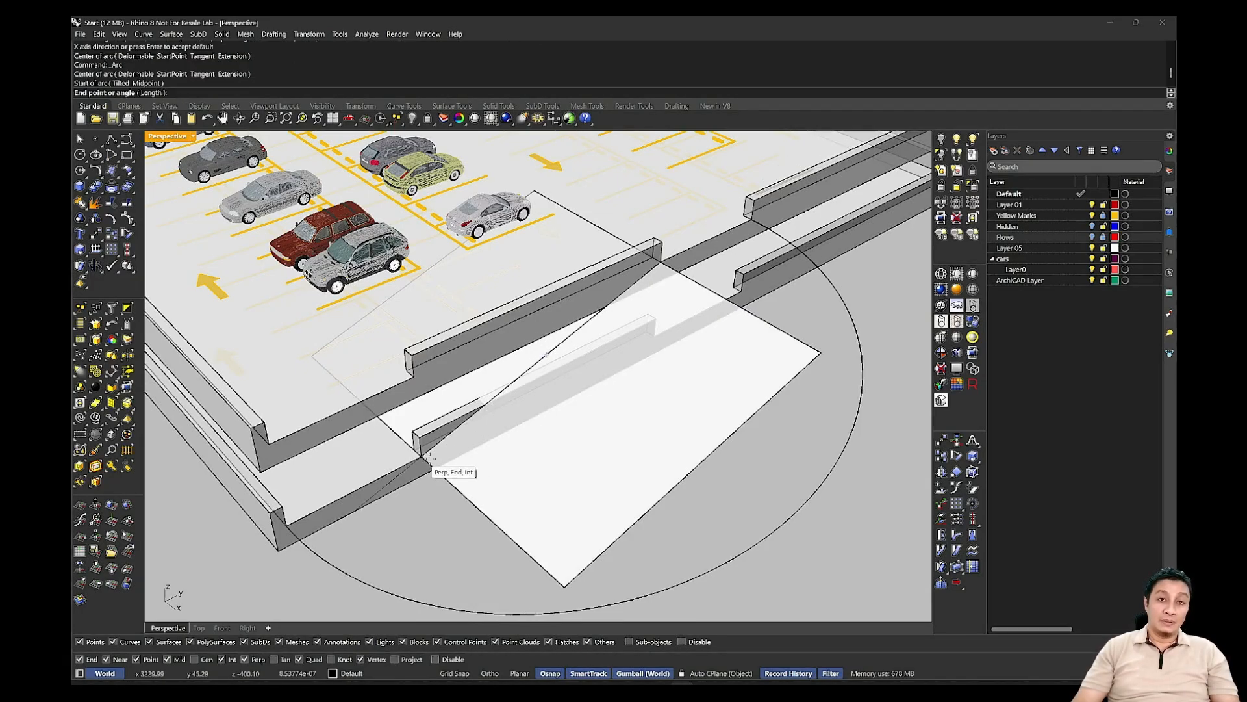
pyautogui.click(663, 262)
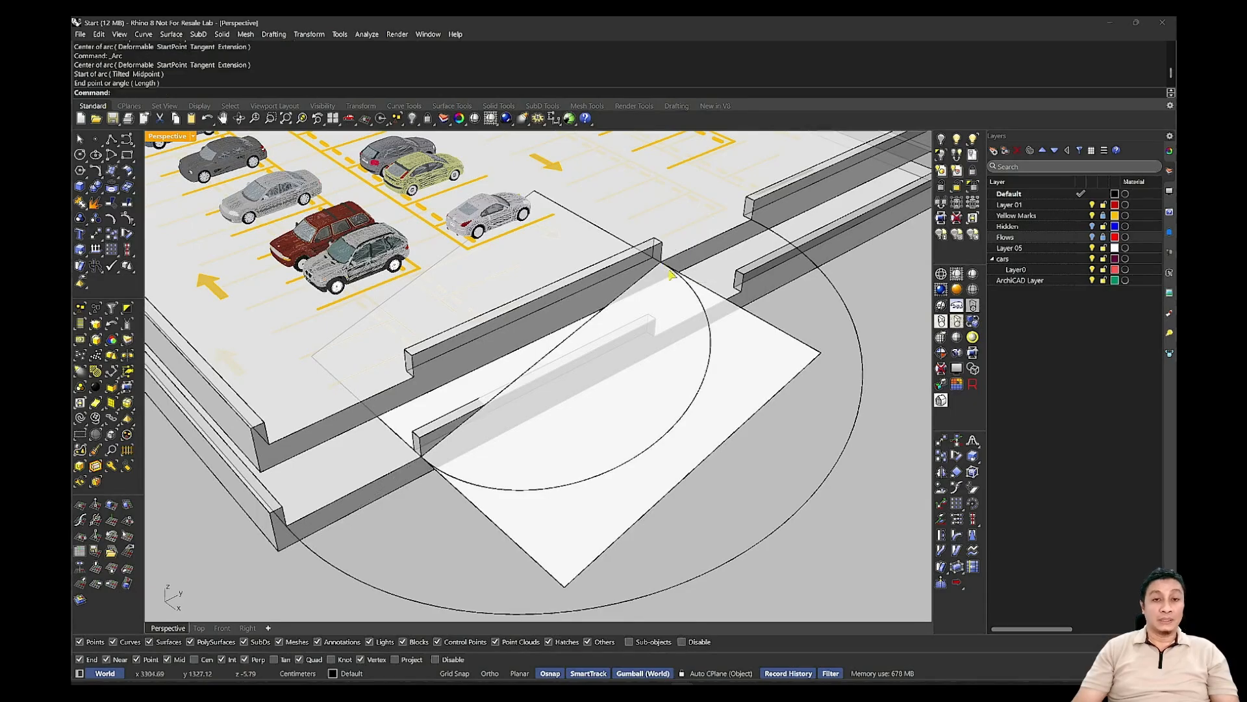
# Delete the shorter sloped line and its inclined surface, leaving the two concentric arcs.
pyautogui.click(567, 340)
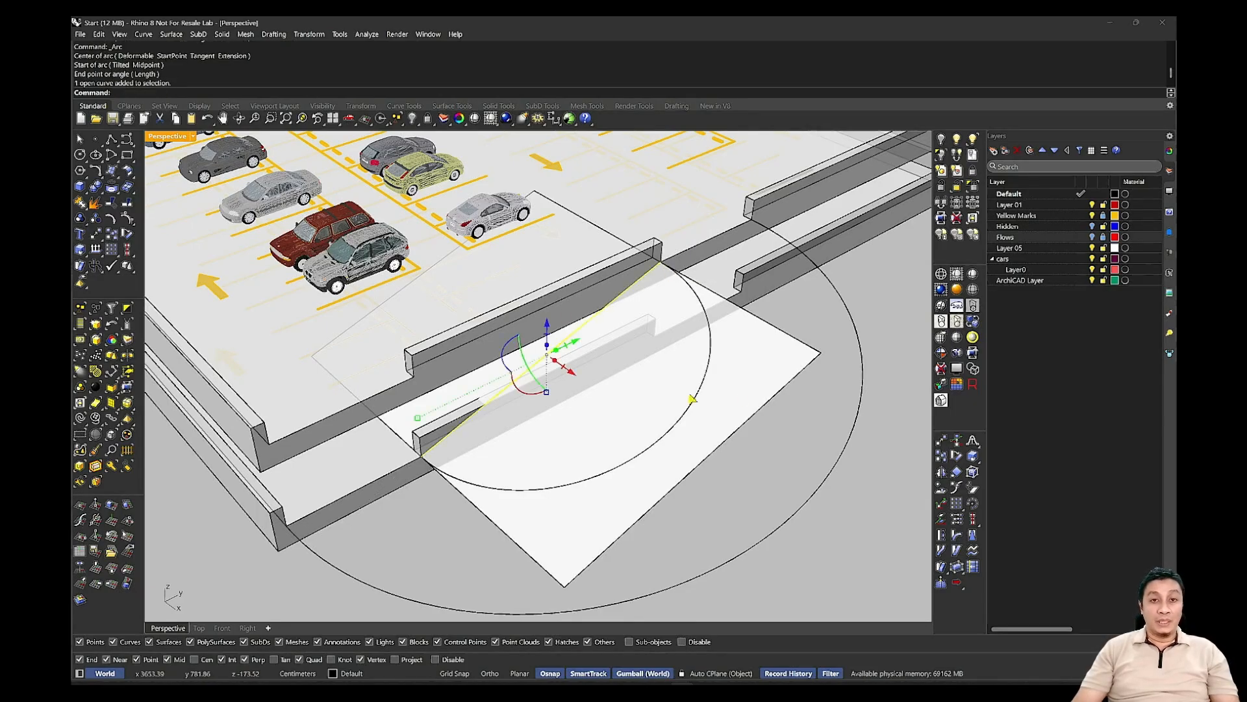
pyautogui.click(760, 377)
pyautogui.press('Delete')
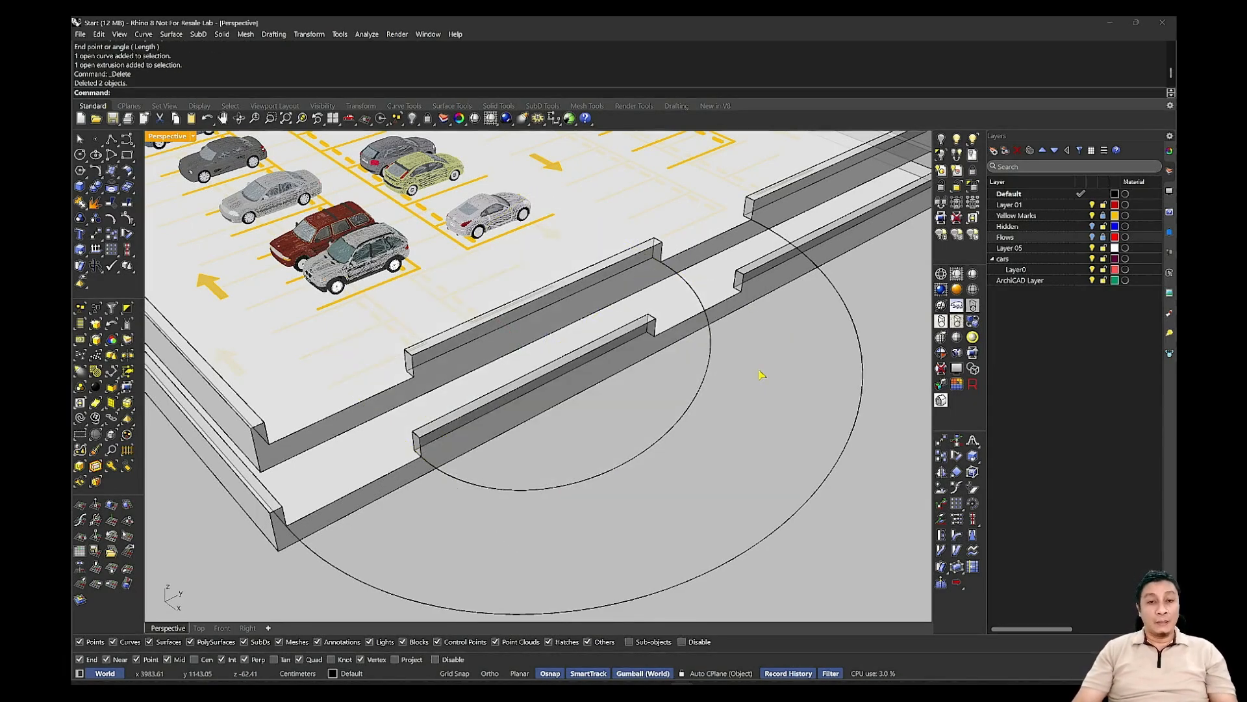
# Reset the construction plane to World Top before offsetting the arcs.
pyautogui.scroll(3, 748, 380)
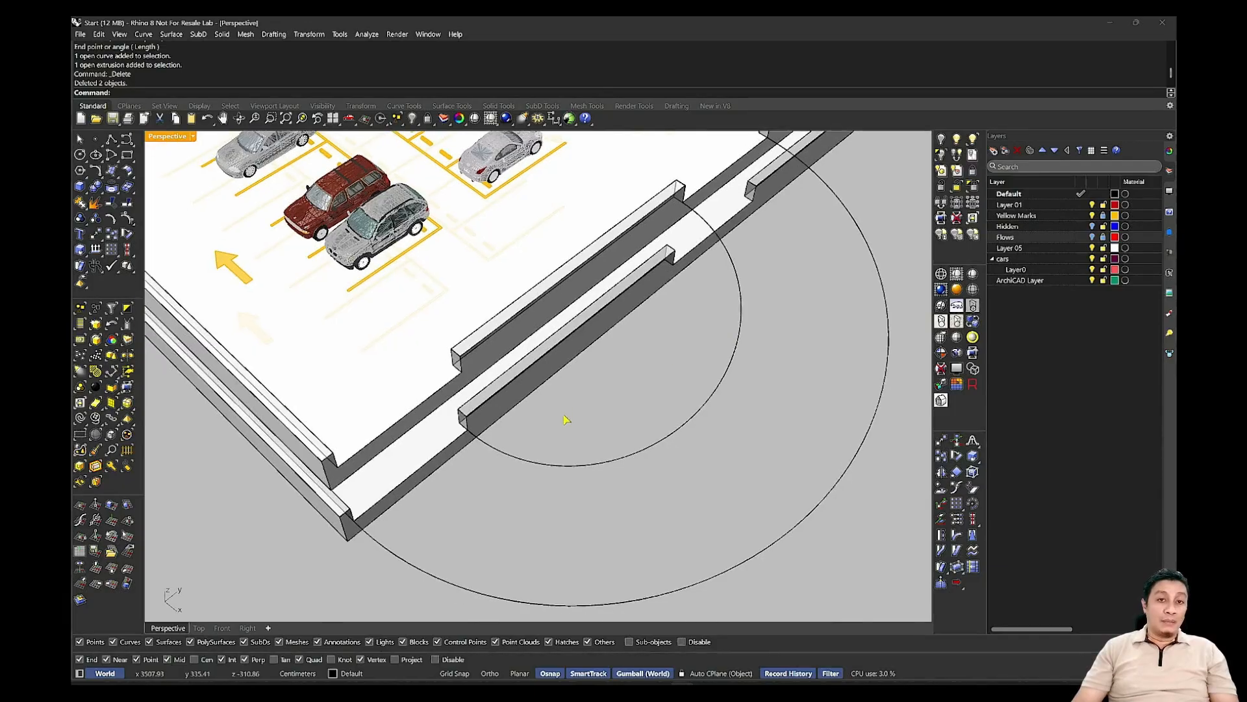
pyautogui.scroll(4, 558, 426)
pyautogui.scroll(-5, 555, 427)
pyautogui.moveTo(528, 429); pyautogui.dragTo(568, 303, button='right')
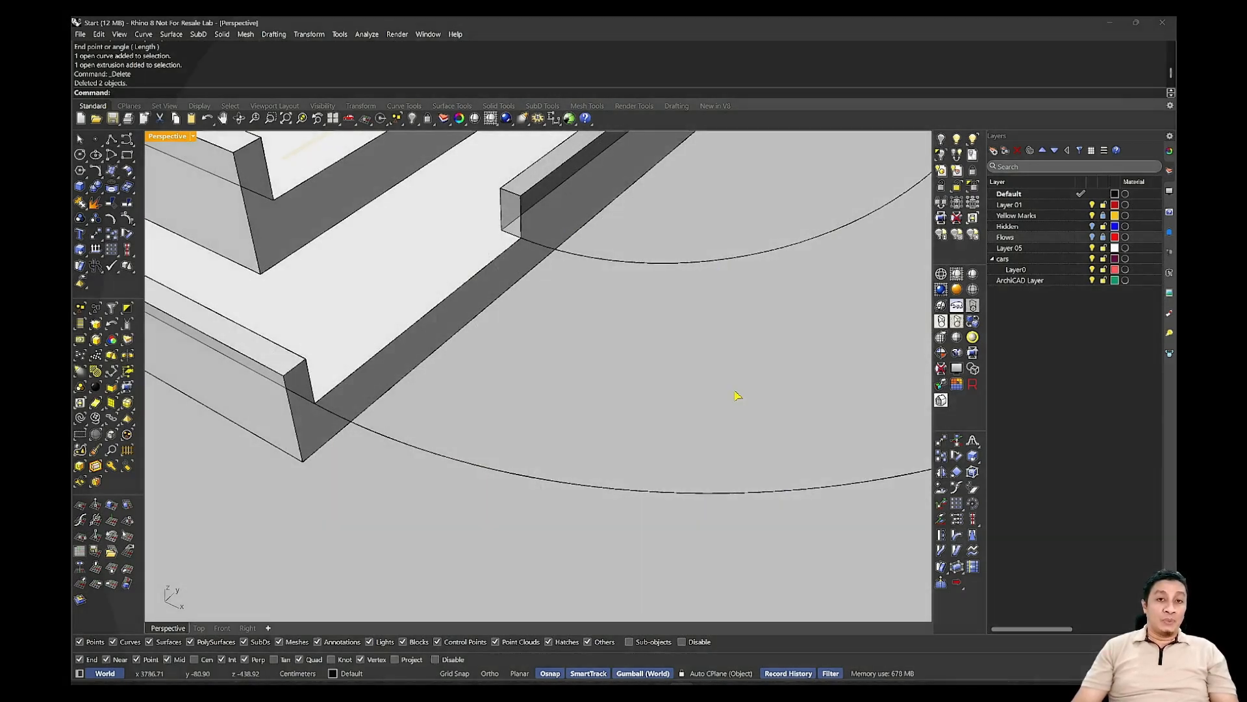
pyautogui.moveTo(735, 392); pyautogui.dragTo(707, 445, button='right')
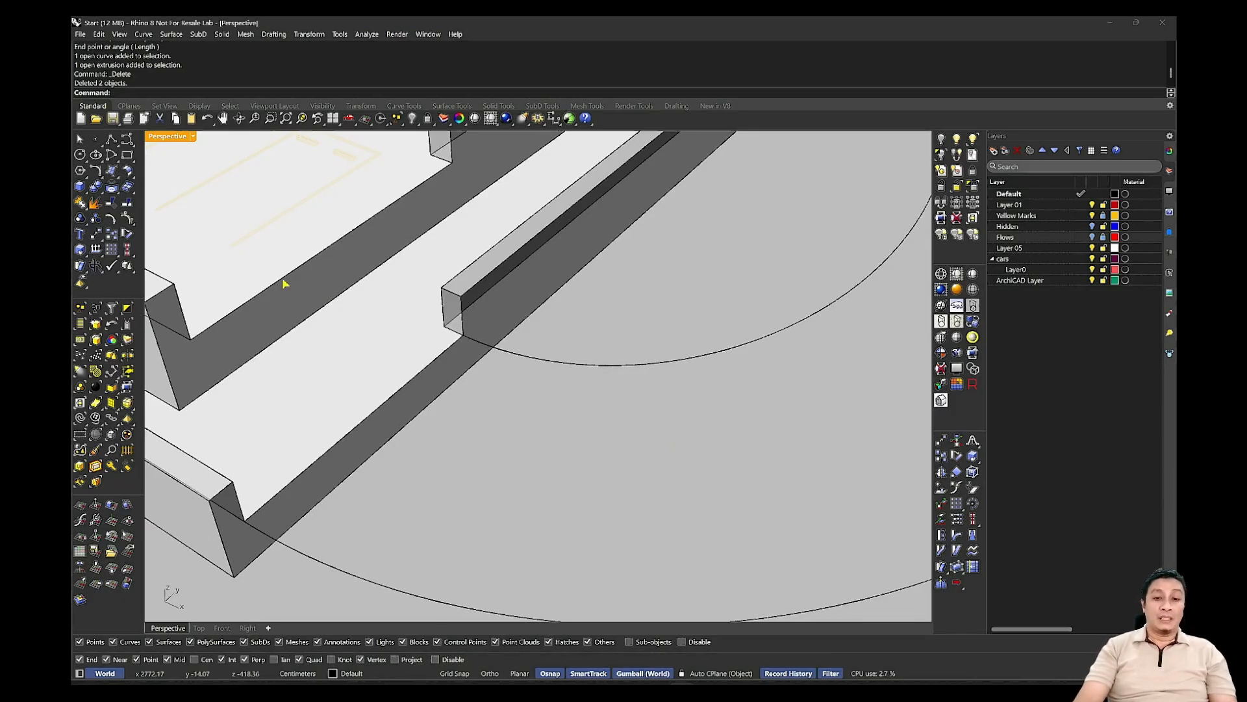
pyautogui.middleClick(599, 322)
pyautogui.click(615, 332)
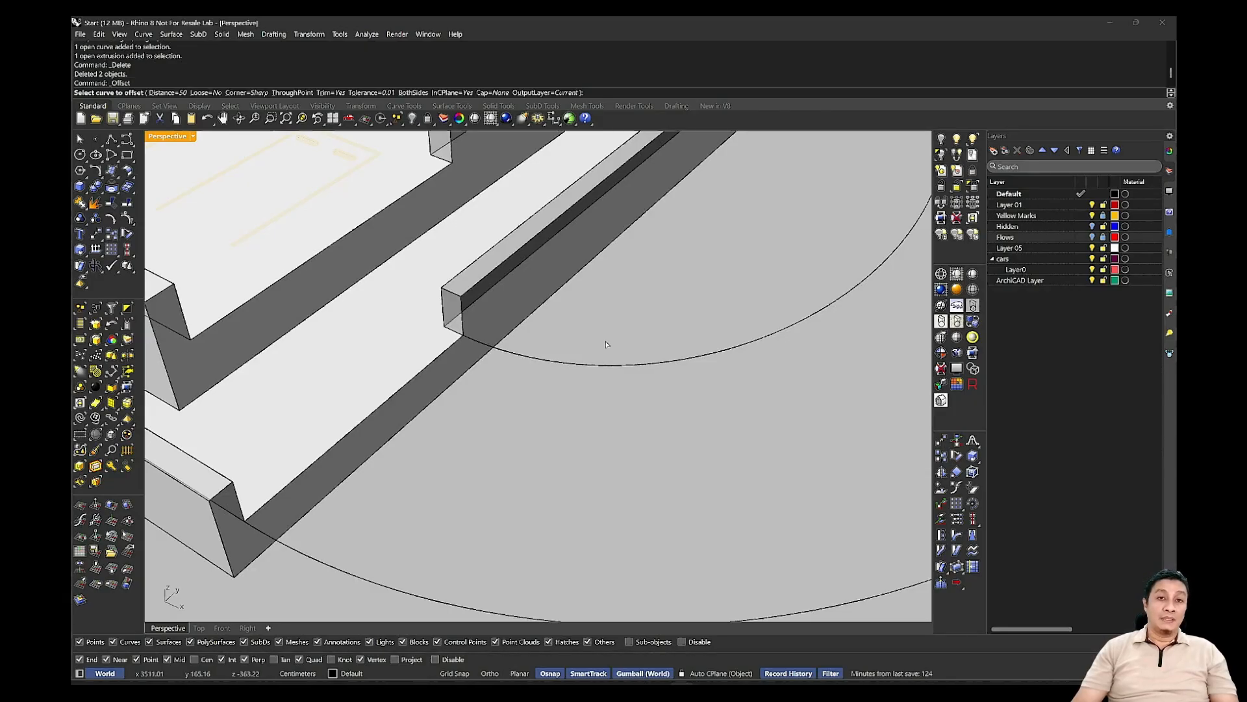
pyautogui.click(95, 567)
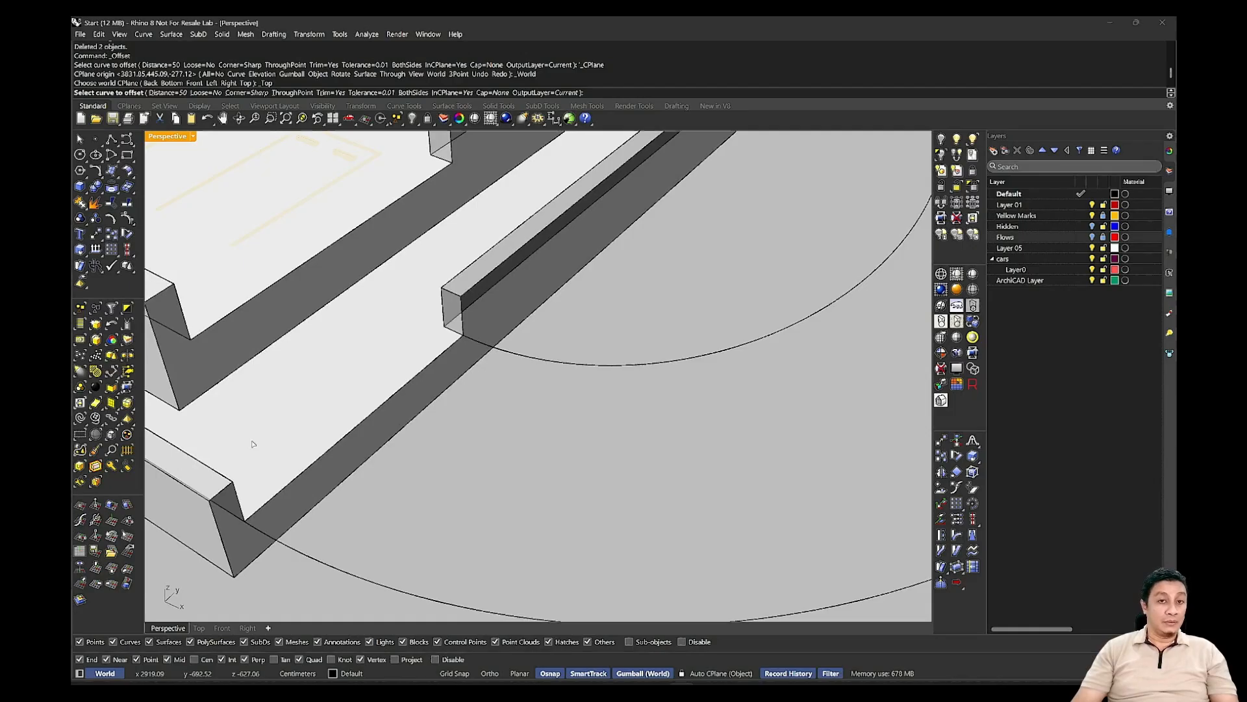
pyautogui.press('Escape')
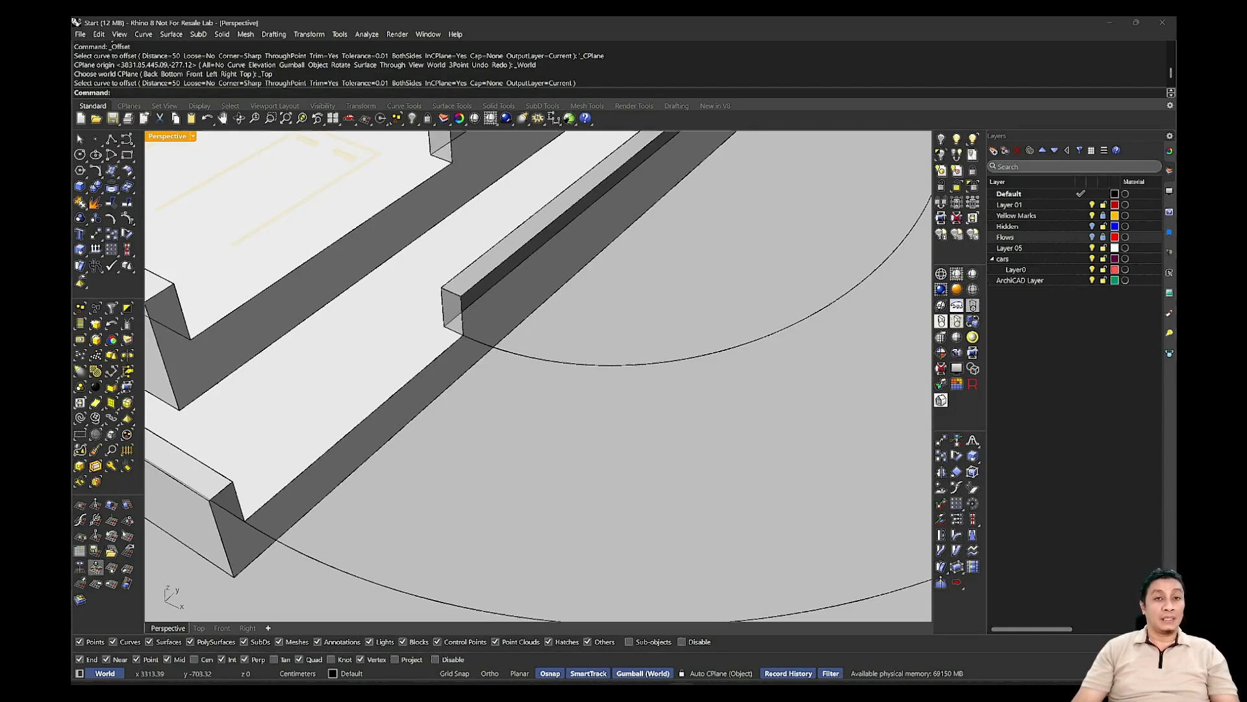
pyautogui.click(96, 567)
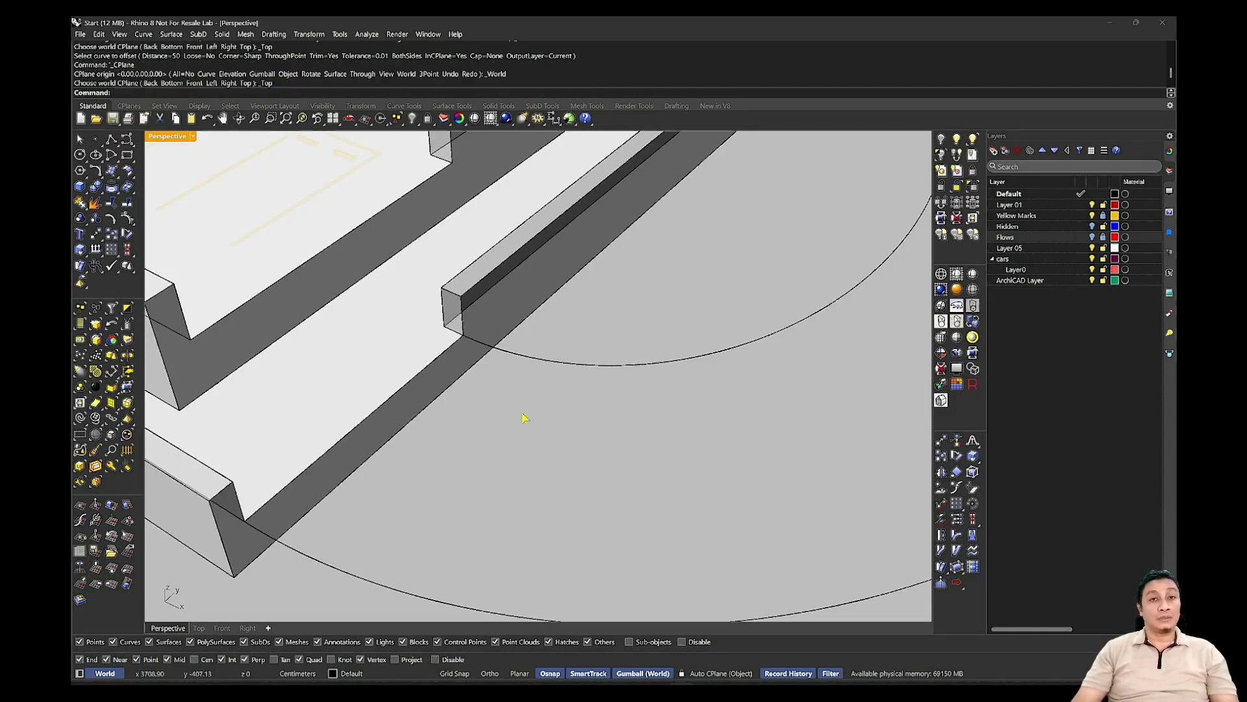
# Offset the inner arc inward by 50 cm, taking the distance from the thickness of the lower parapet's end.
pyautogui.middleClick(575, 383)
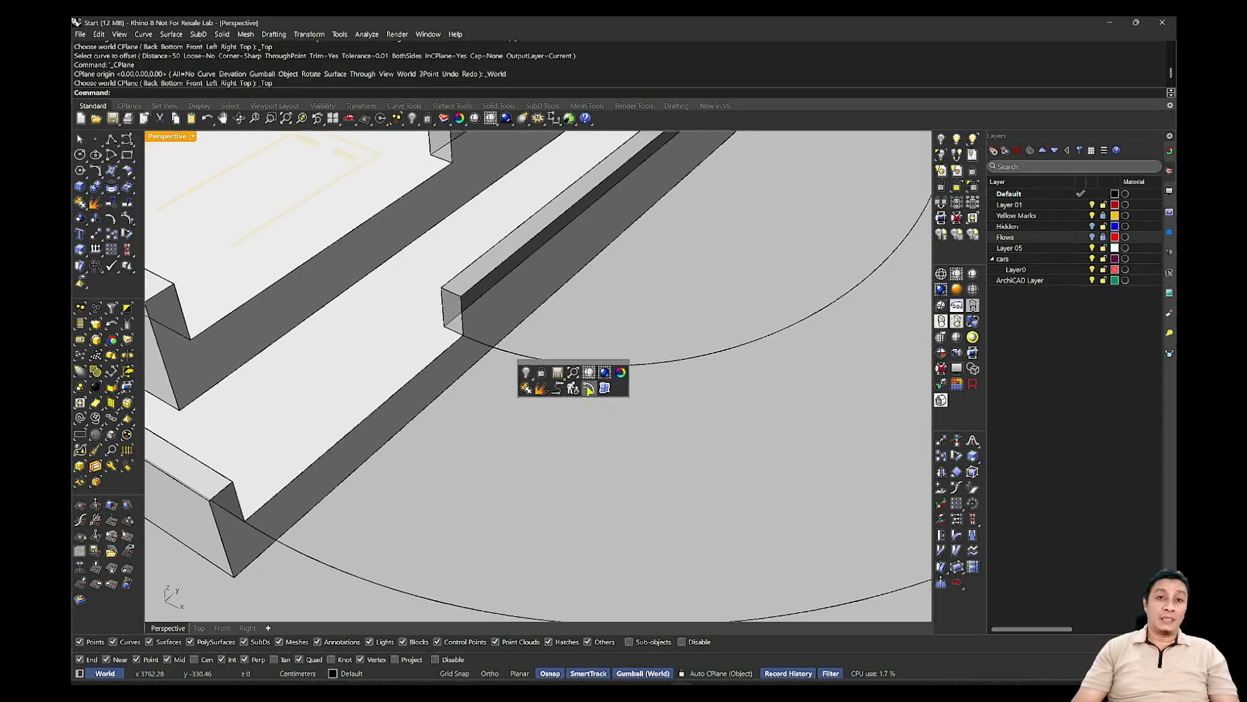
pyautogui.click(589, 388)
pyautogui.click(626, 367)
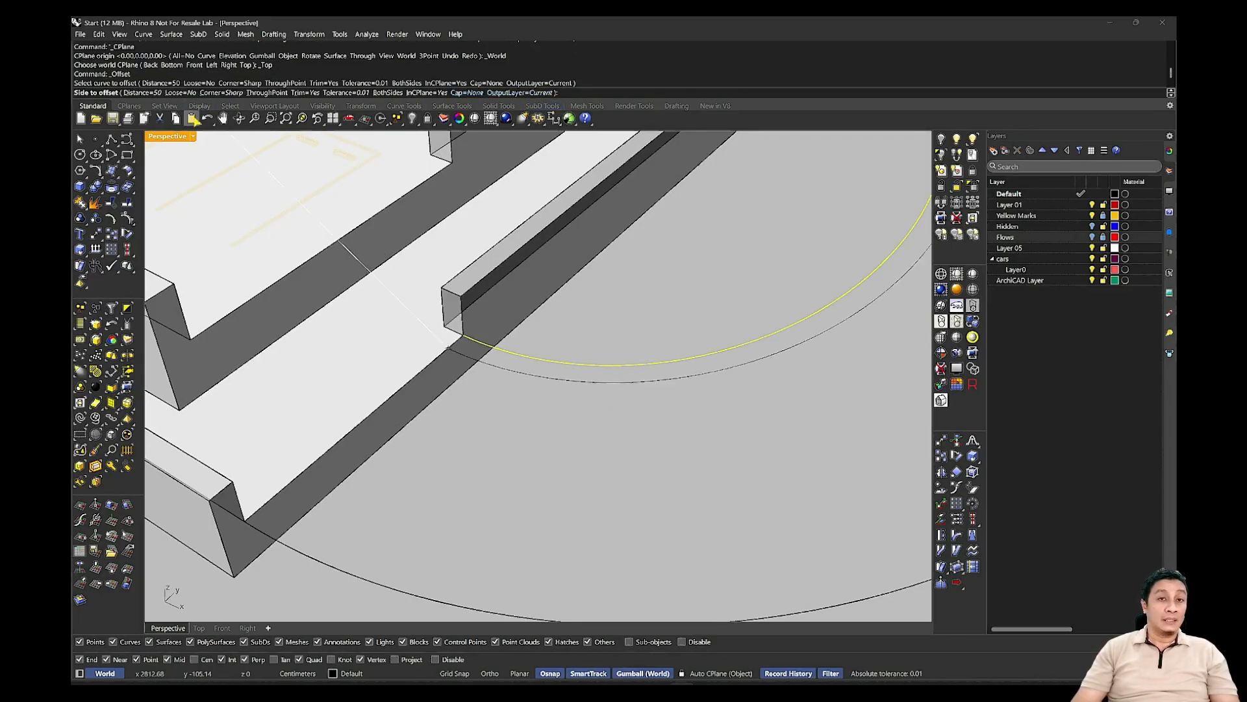
pyautogui.click(144, 93)
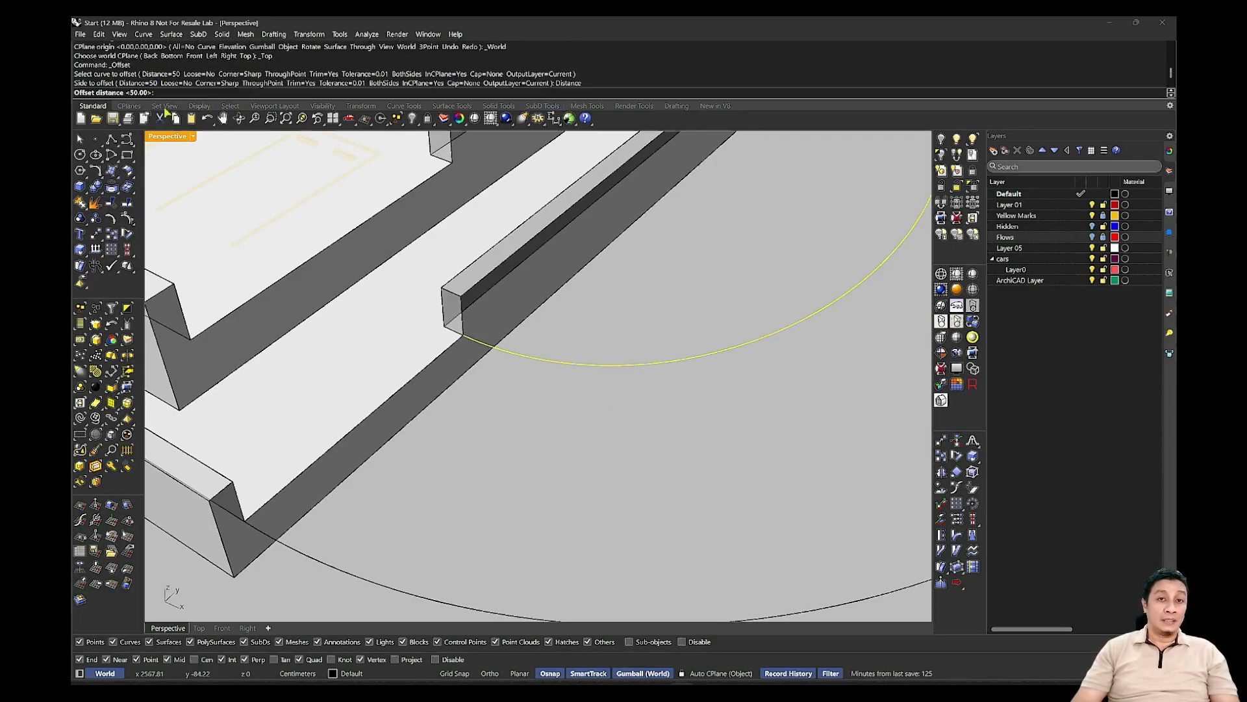
pyautogui.click(463, 335)
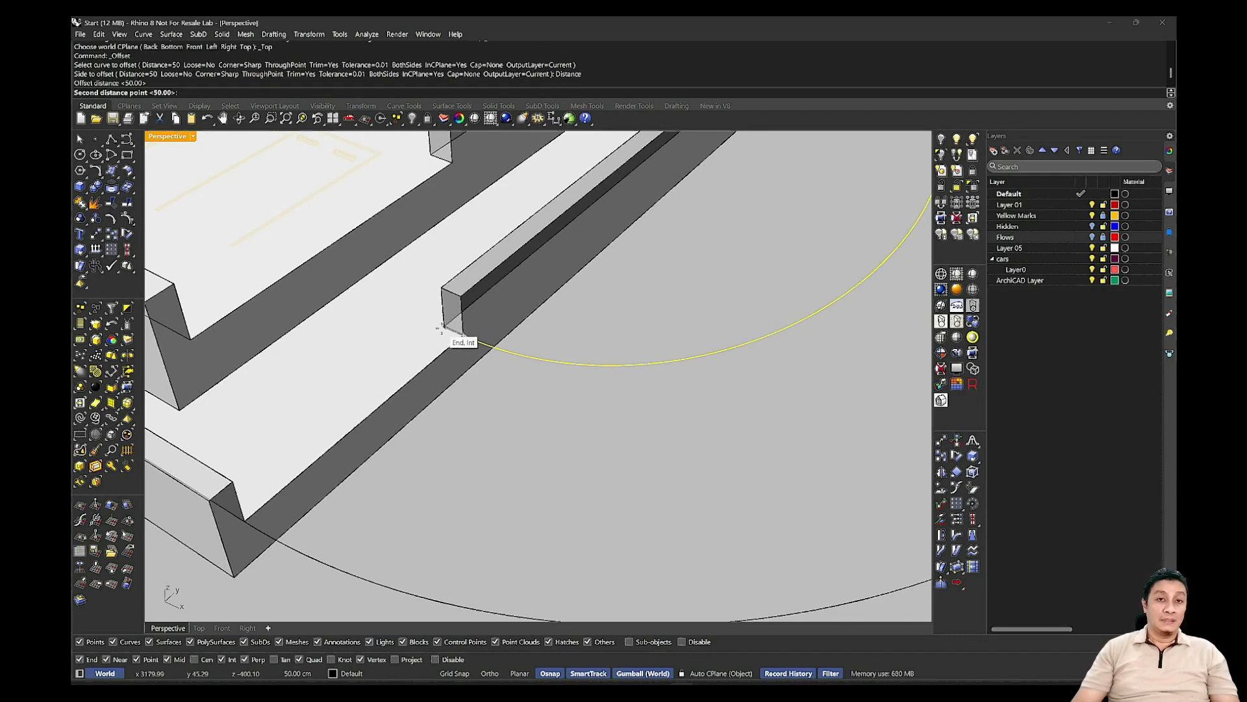
pyautogui.click(443, 329)
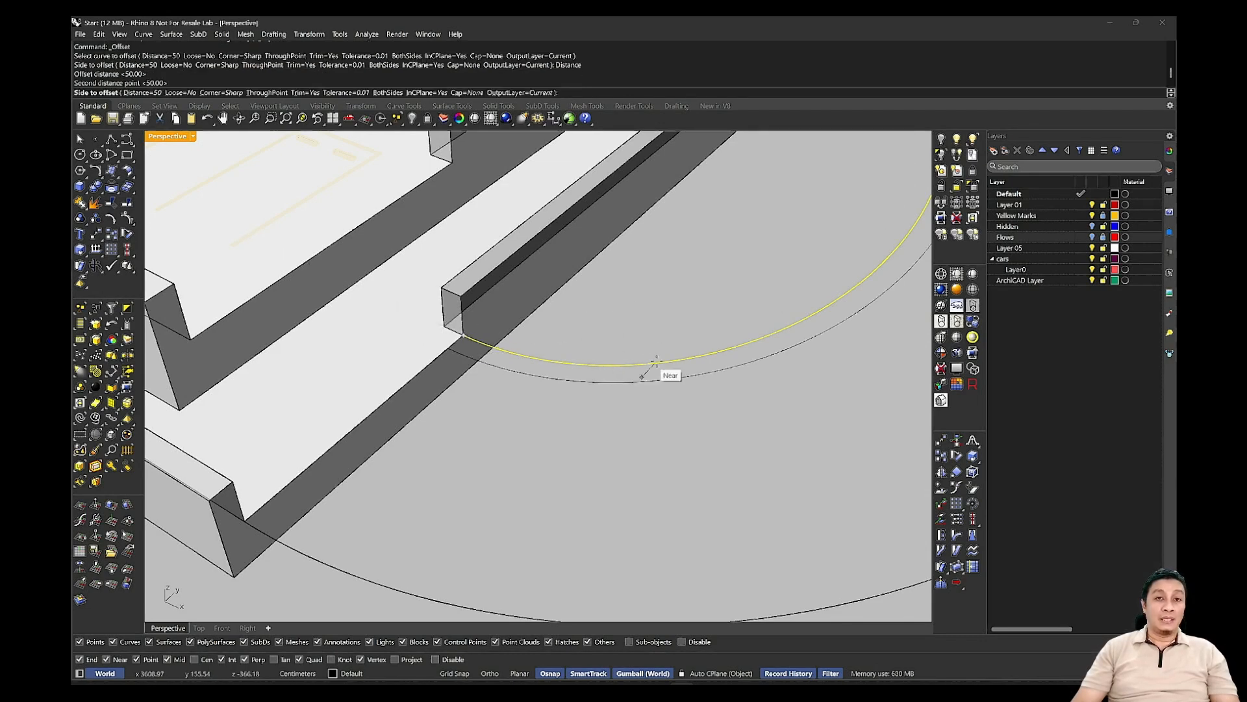
pyautogui.click(525, 325)
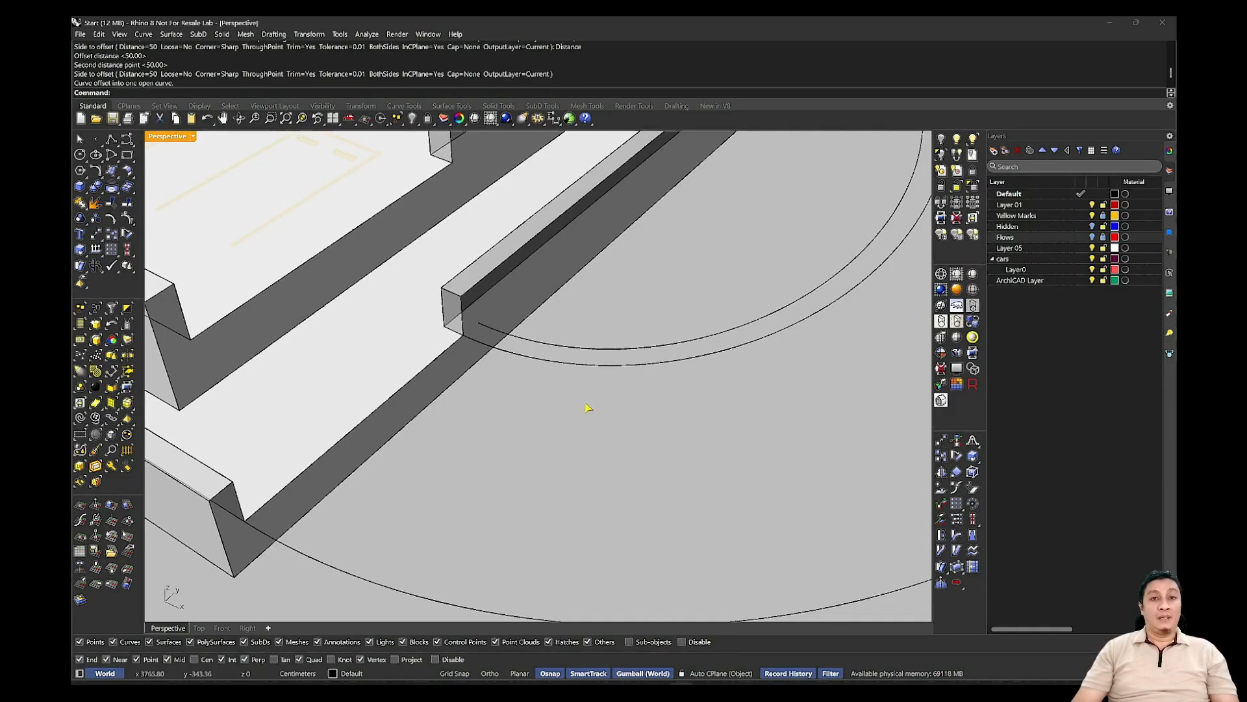
# Offset the outer arc outward by the same 50 cm distance.
pyautogui.scroll(-2, 589, 408)
pyautogui.scroll(2, 540, 357)
pyautogui.scroll(2, 332, 338)
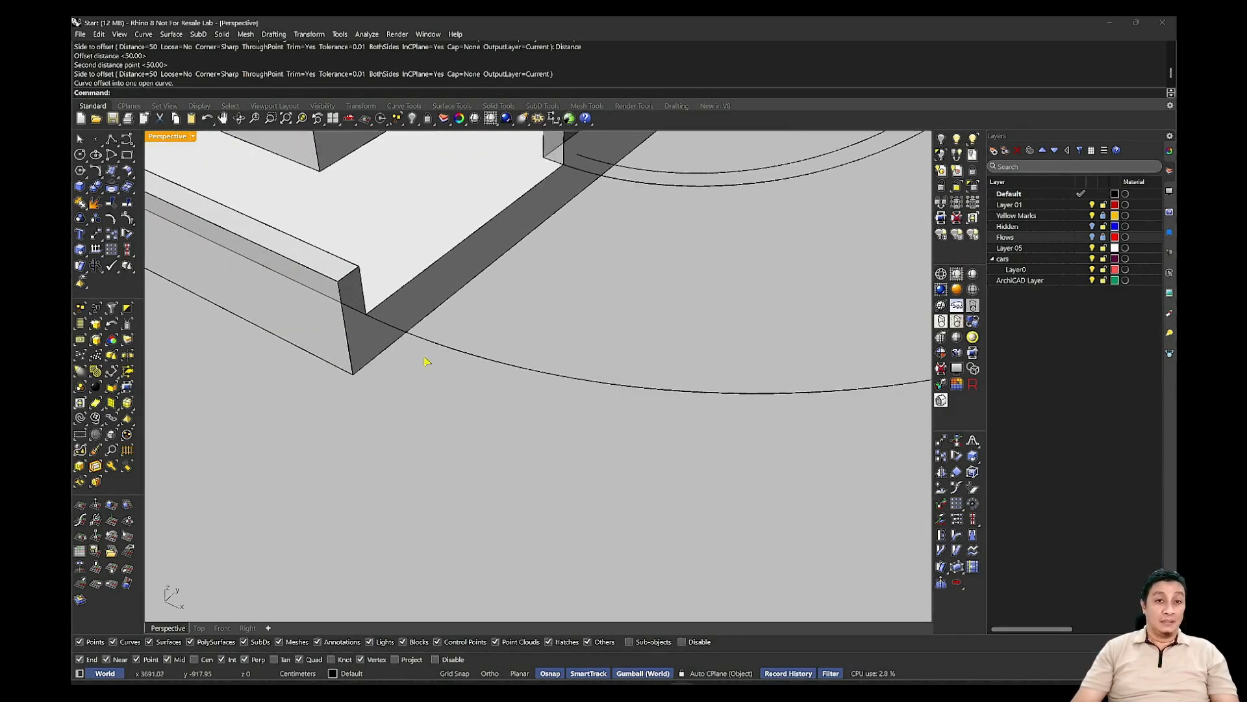
pyautogui.press('Return')
pyautogui.click(505, 367)
pyautogui.click(495, 414)
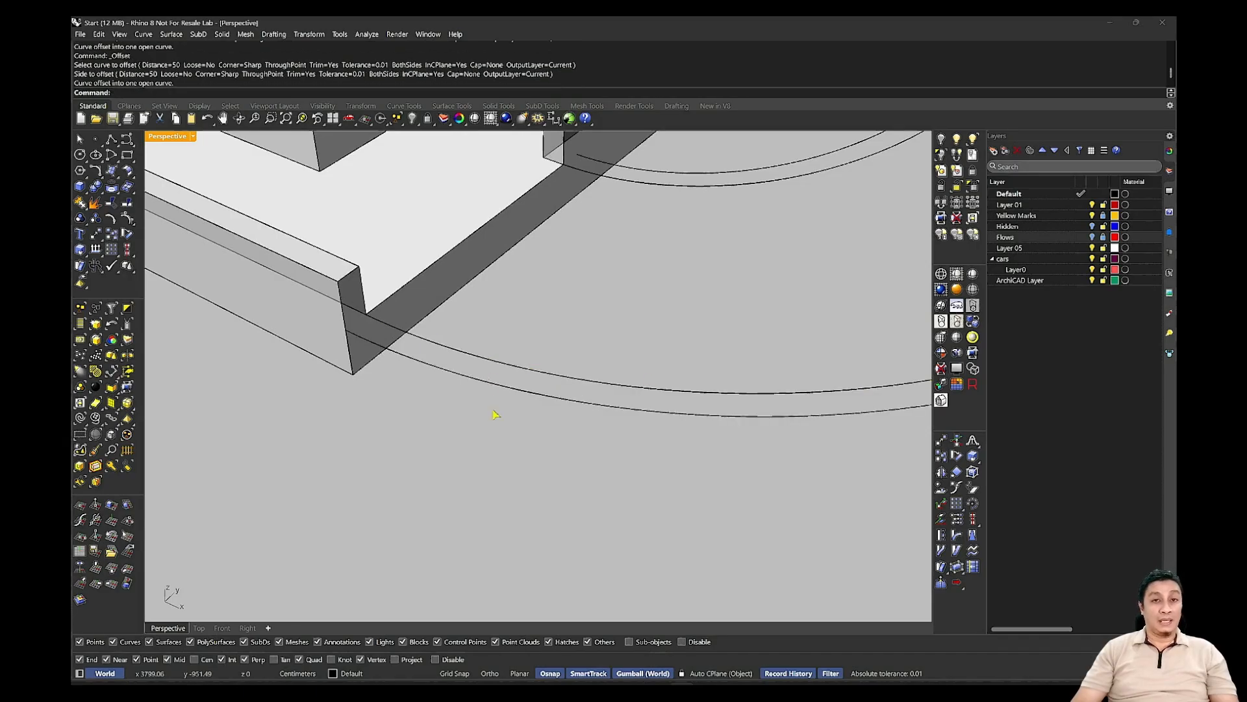
pyautogui.scroll(-3, 659, 355)
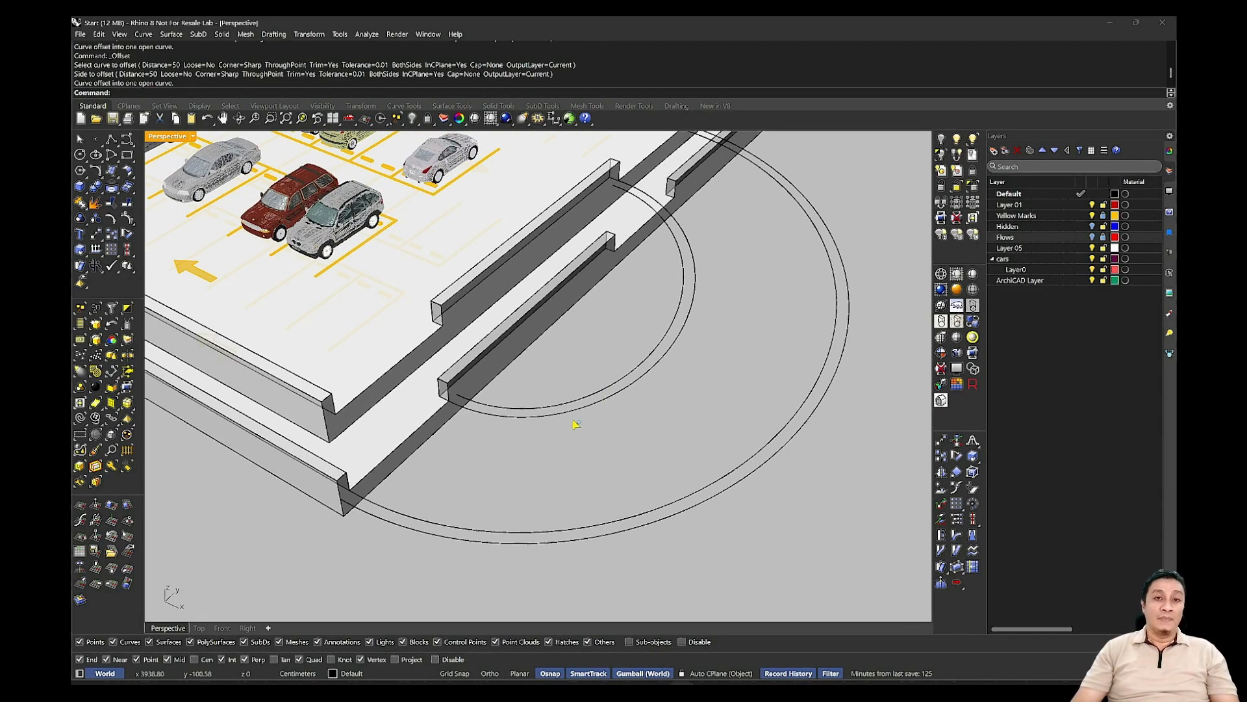
# Create edge surfaces between the two inner arcs and between the two outer arcs to form the parapet strips.
pyautogui.moveTo(575, 424); pyautogui.dragTo(585, 415, button='right')
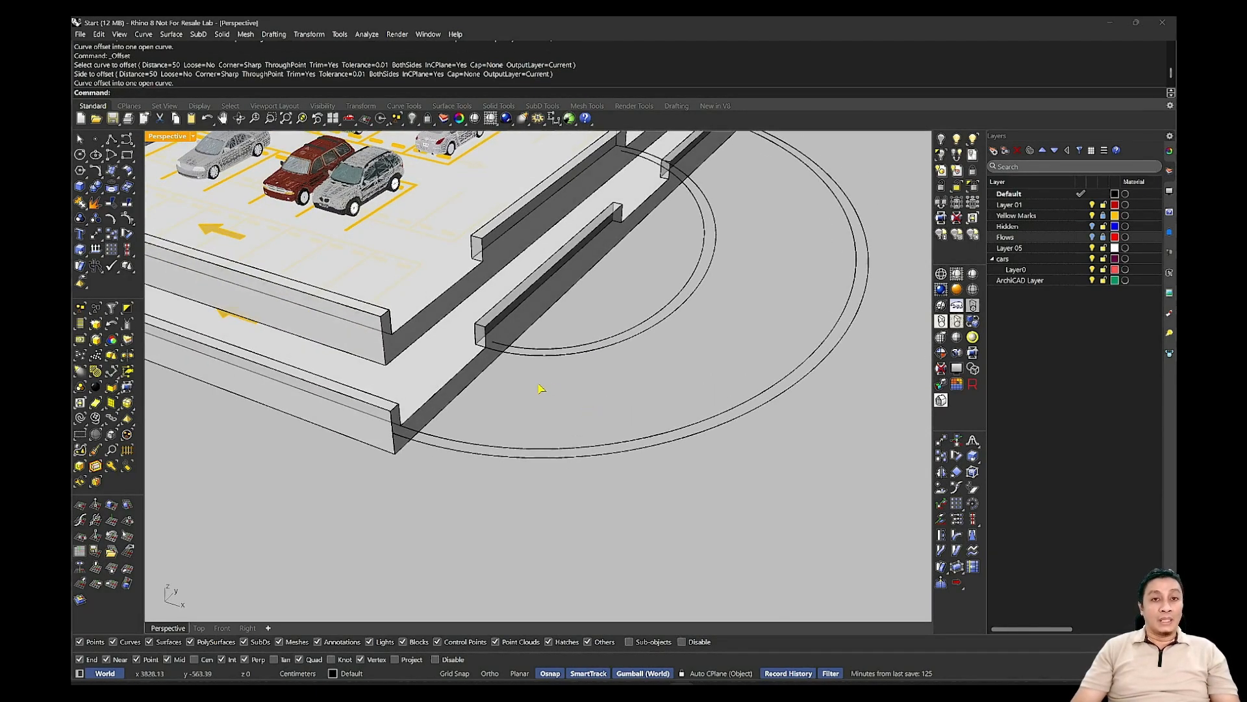
pyautogui.scroll(2, 497, 392)
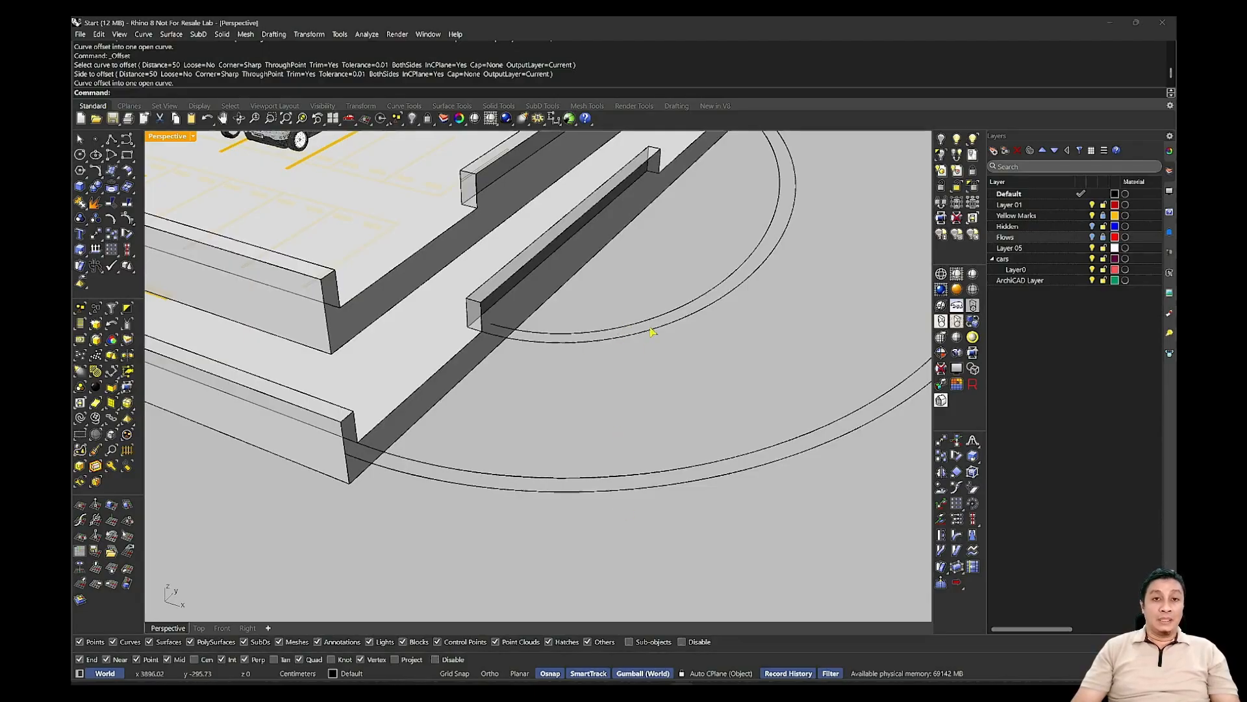
pyautogui.click(670, 316)
pyautogui.click(675, 323)
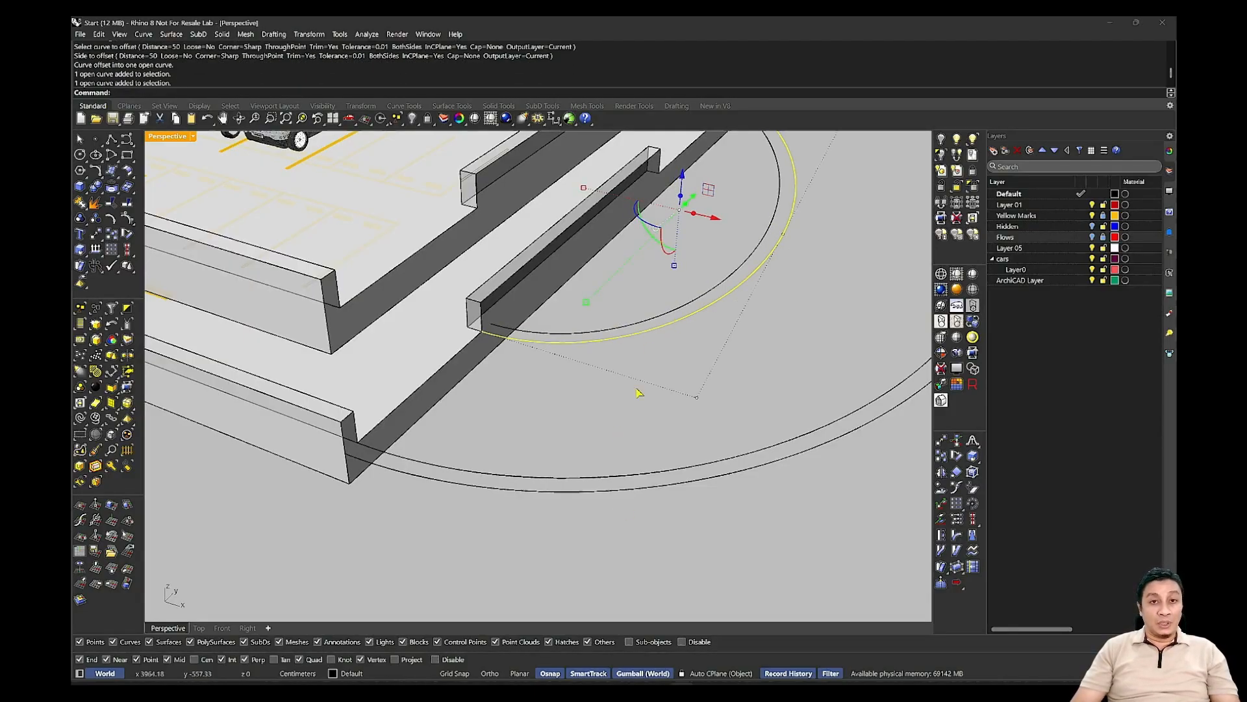
pyautogui.press('Escape')
pyautogui.moveTo(601, 362); pyautogui.dragTo(603, 363)
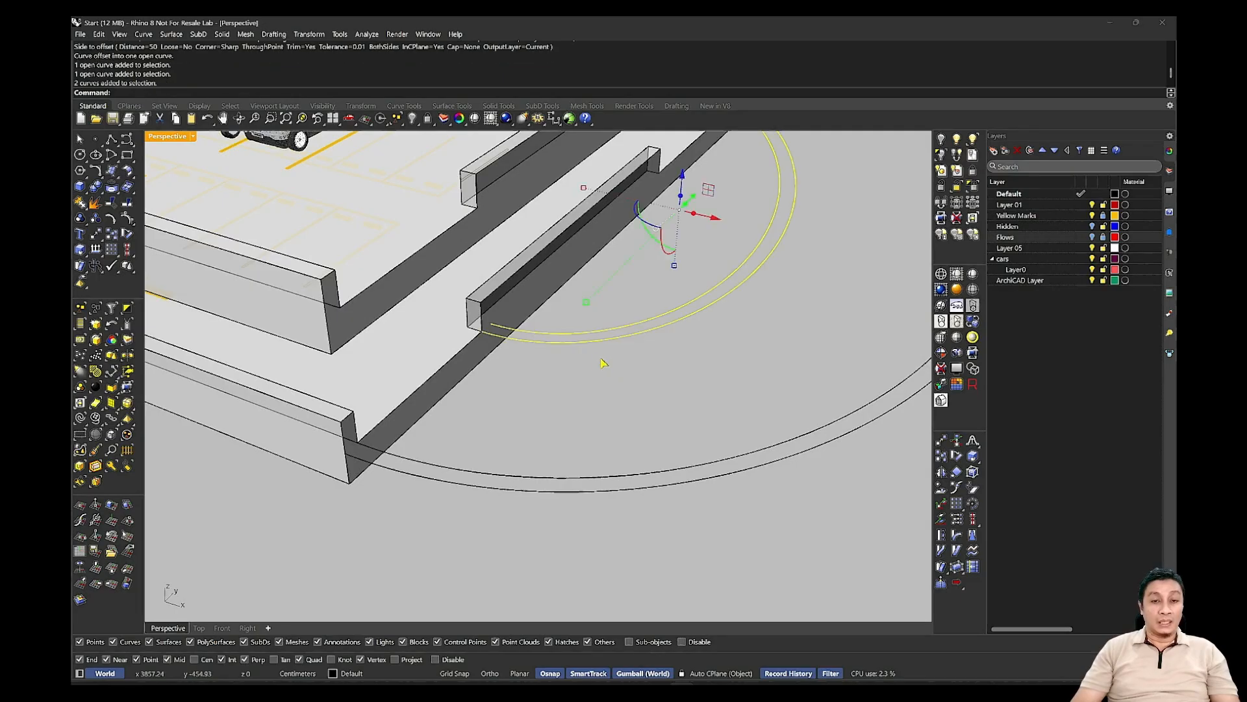
pyautogui.middleClick(600, 358)
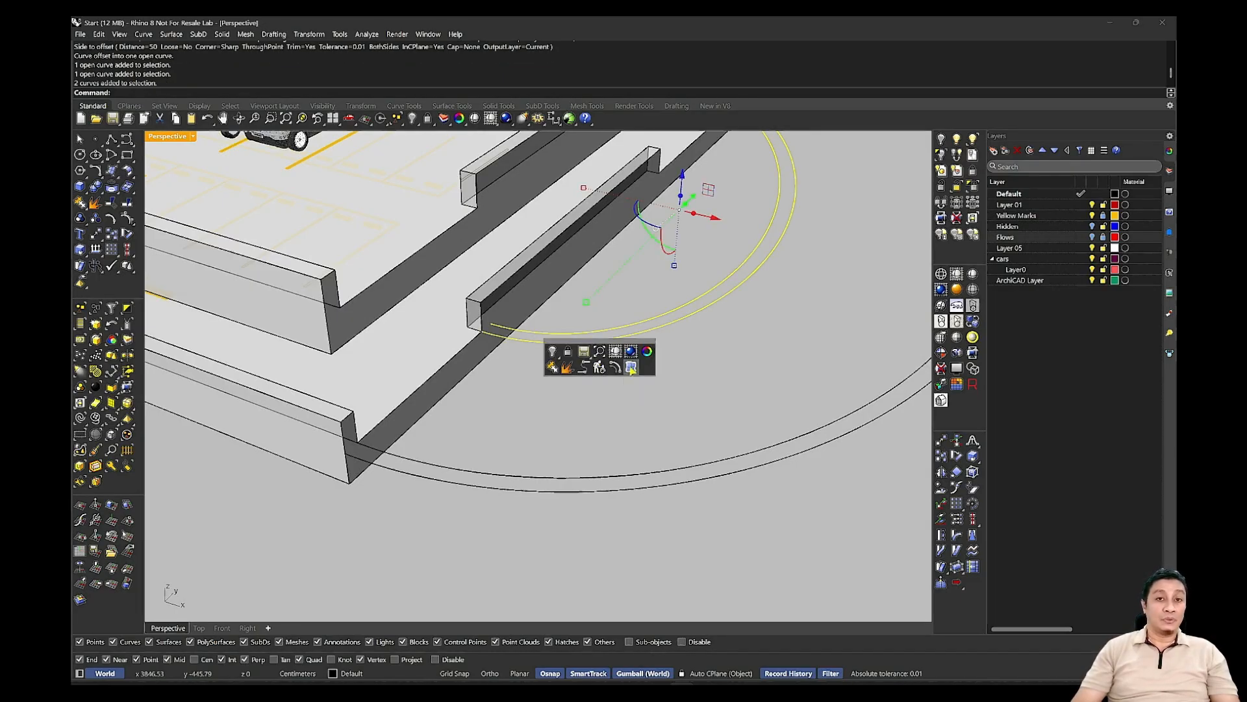
pyautogui.click(630, 368)
pyautogui.moveTo(628, 456); pyautogui.dragTo(577, 535)
pyautogui.rightClick(594, 457)
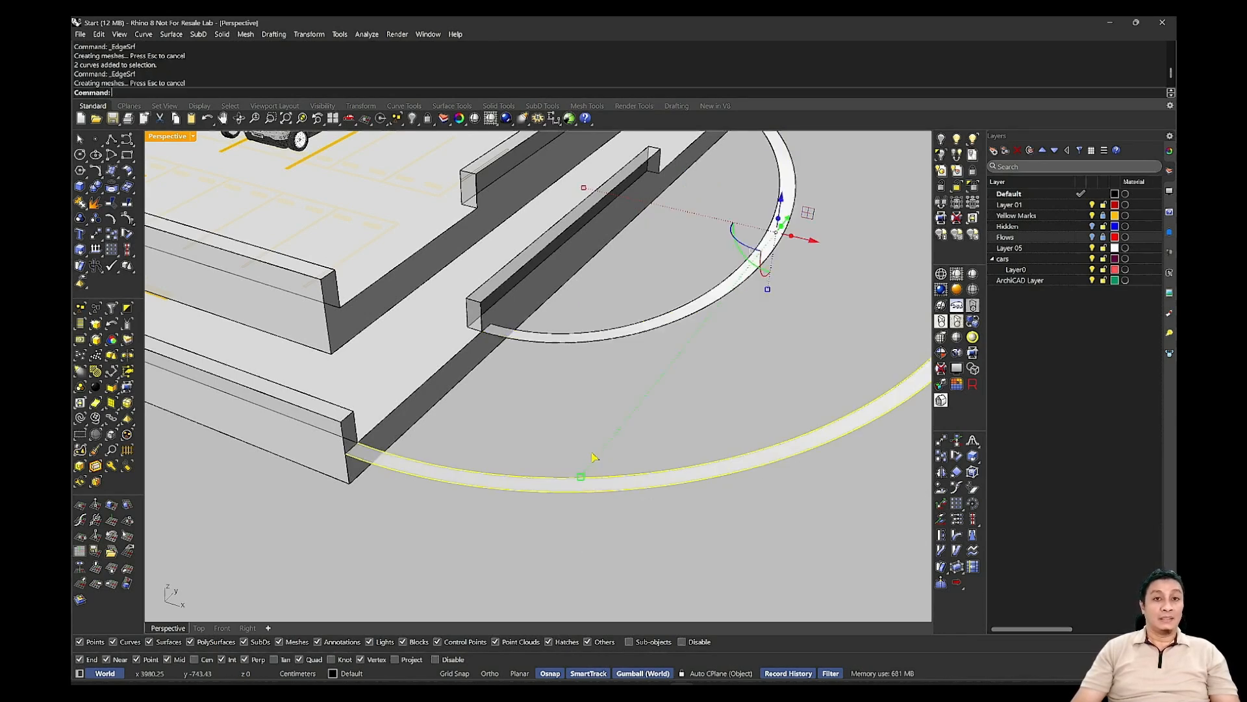
pyautogui.click(640, 434)
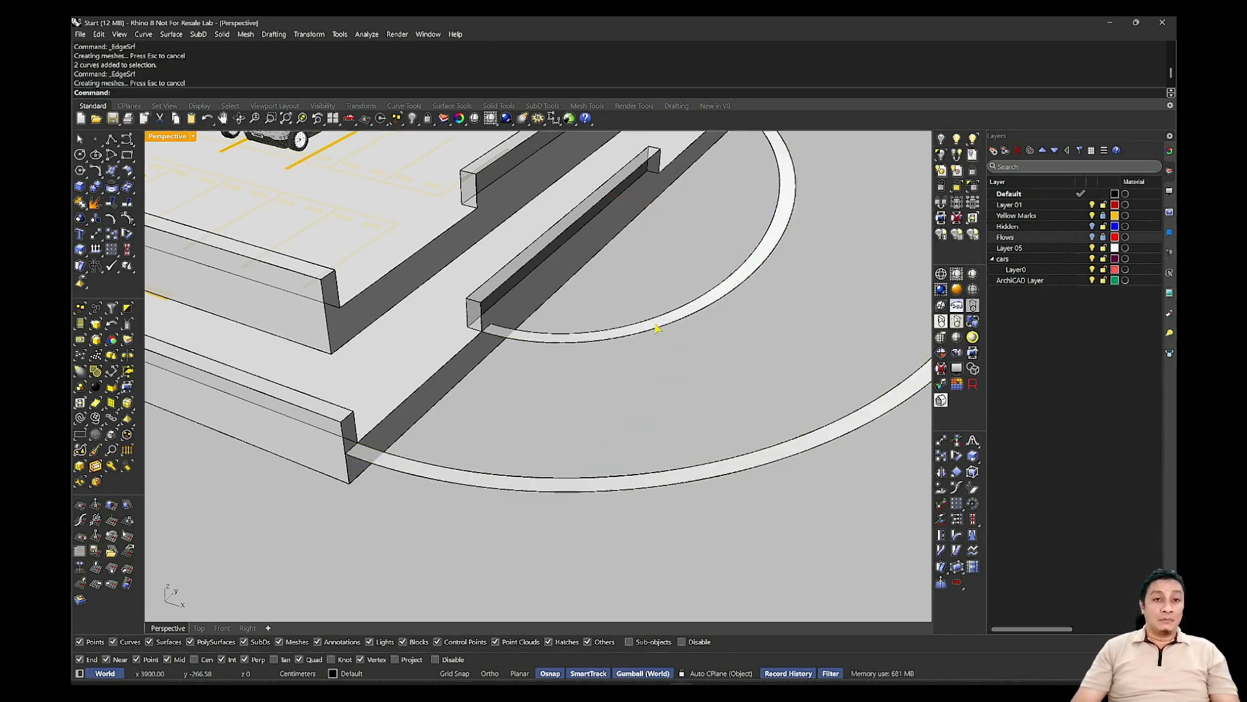
# Select all curves and delete them, keeping only the arc surfaces.
pyautogui.click(92, 416)
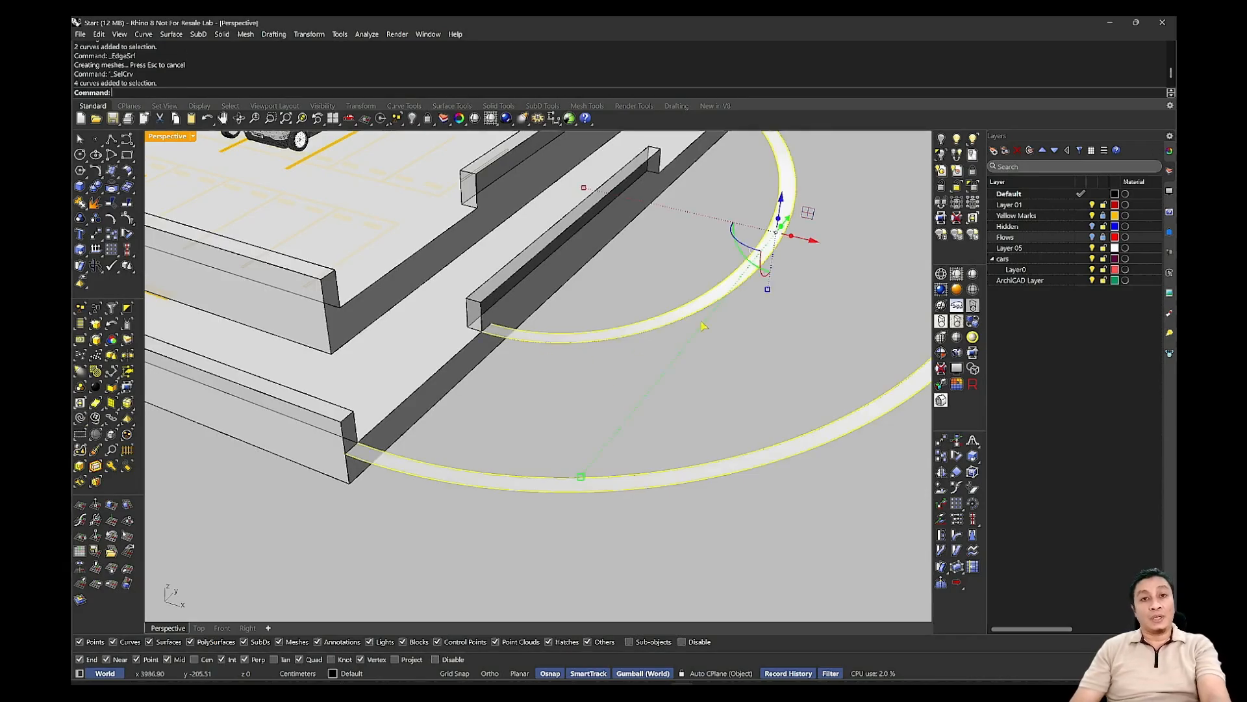
pyautogui.press('Delete')
pyautogui.click(643, 384)
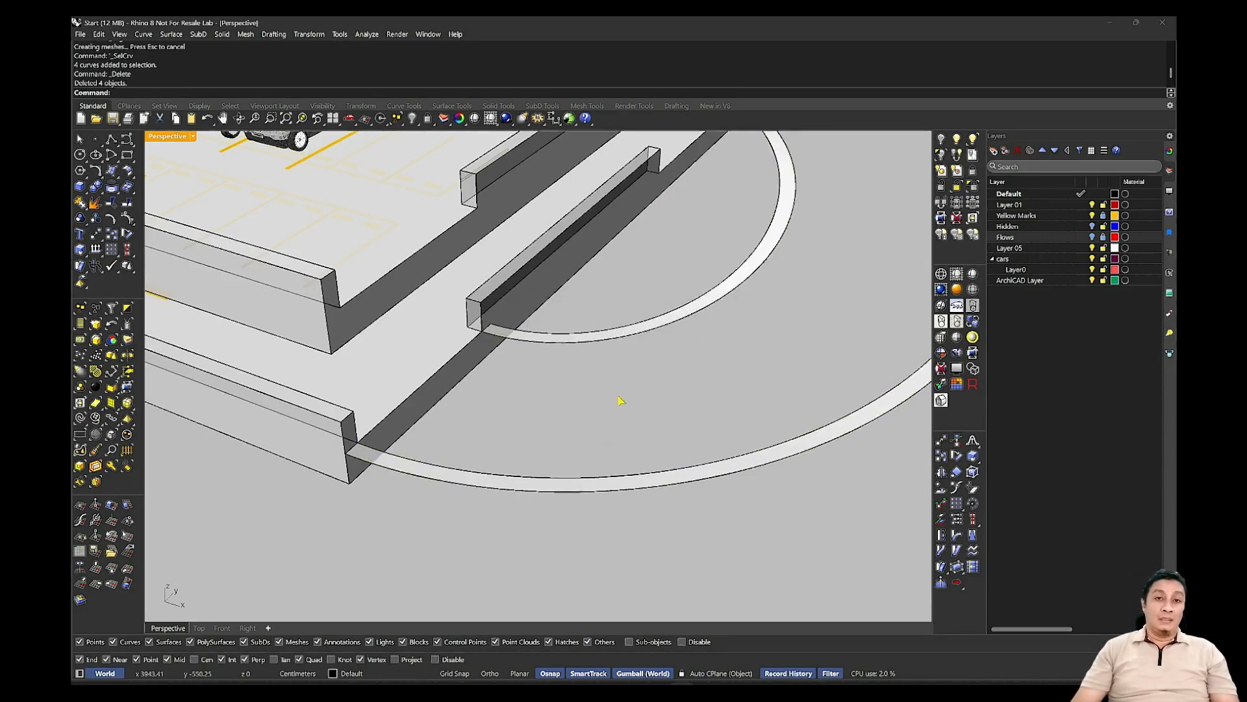
# Build the ramp's driving surface with EdgeSrf between the inner edge of the inner strip and the outer edge of the outer strip.
pyautogui.middleClick(537, 423)
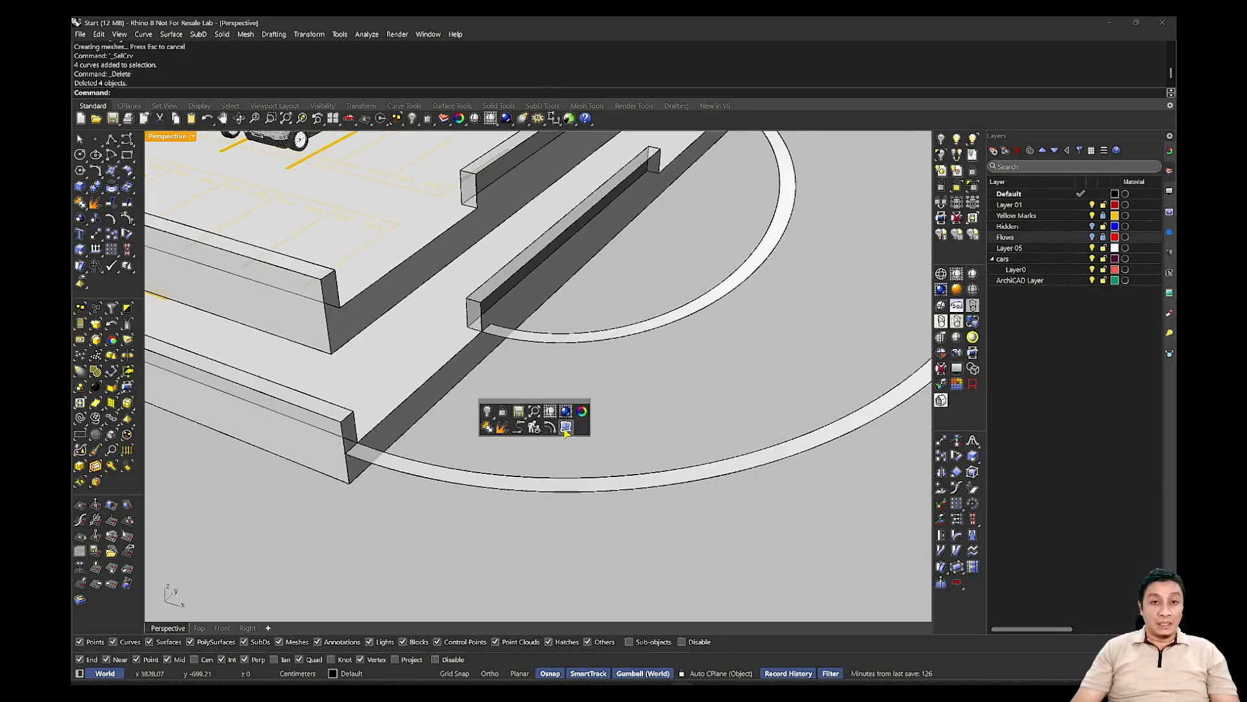
pyautogui.click(552, 423)
pyautogui.click(609, 331)
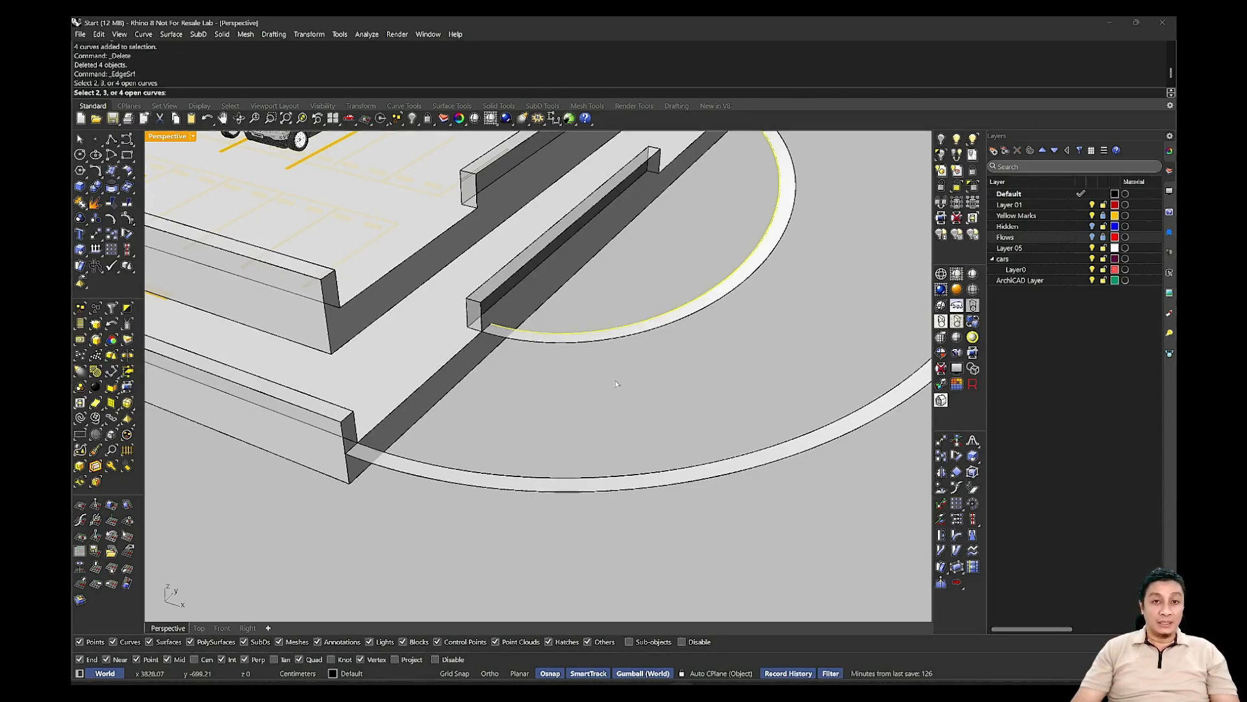
pyautogui.click(635, 490)
pyautogui.rightClick(635, 466)
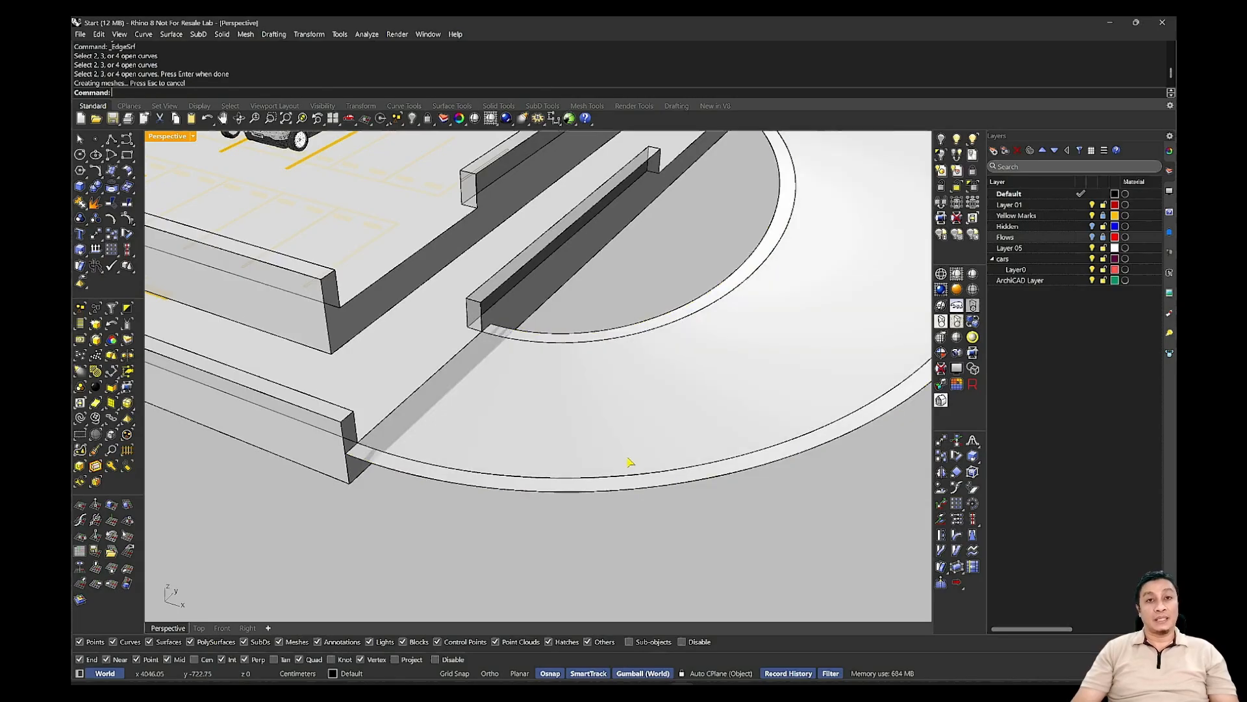
# Extrude both parapet strips upward as solids with ExtrudeSrf, from a base point at their lower end corner to the top of the lower parapet.
pyautogui.moveTo(643, 464); pyautogui.dragTo(632, 431, button='right')
pyautogui.scroll(4, 628, 451)
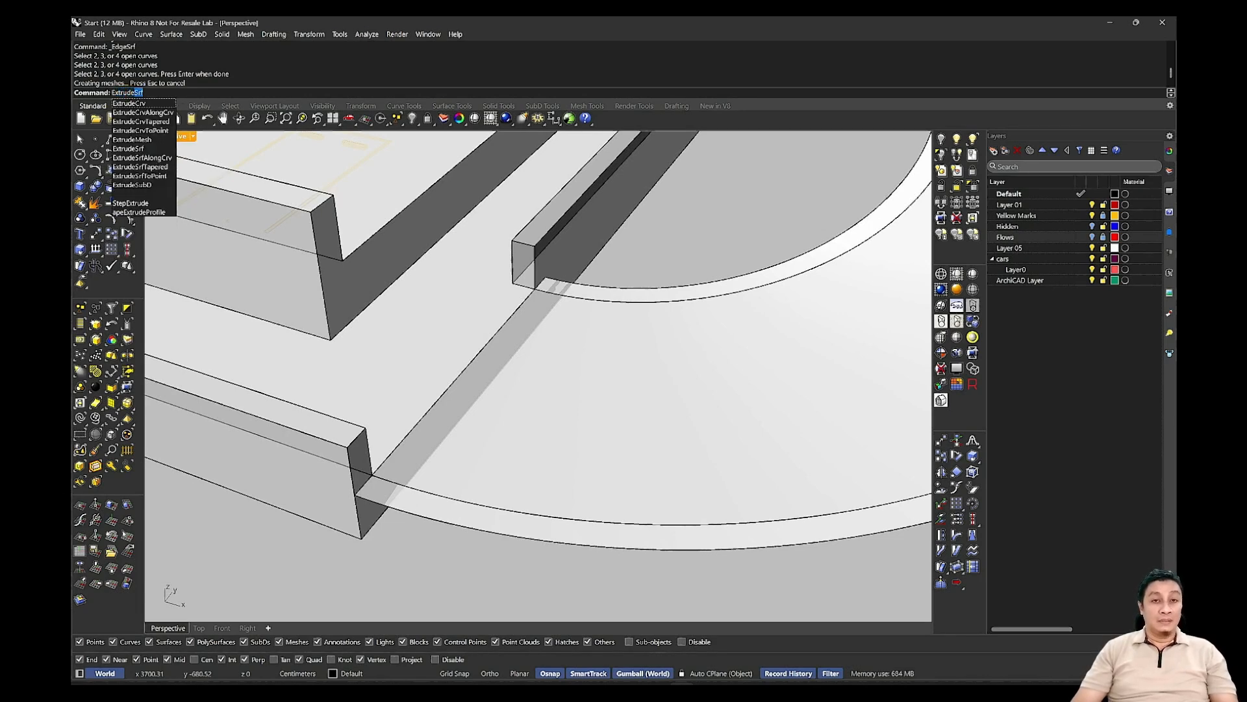
pyautogui.press('Return')
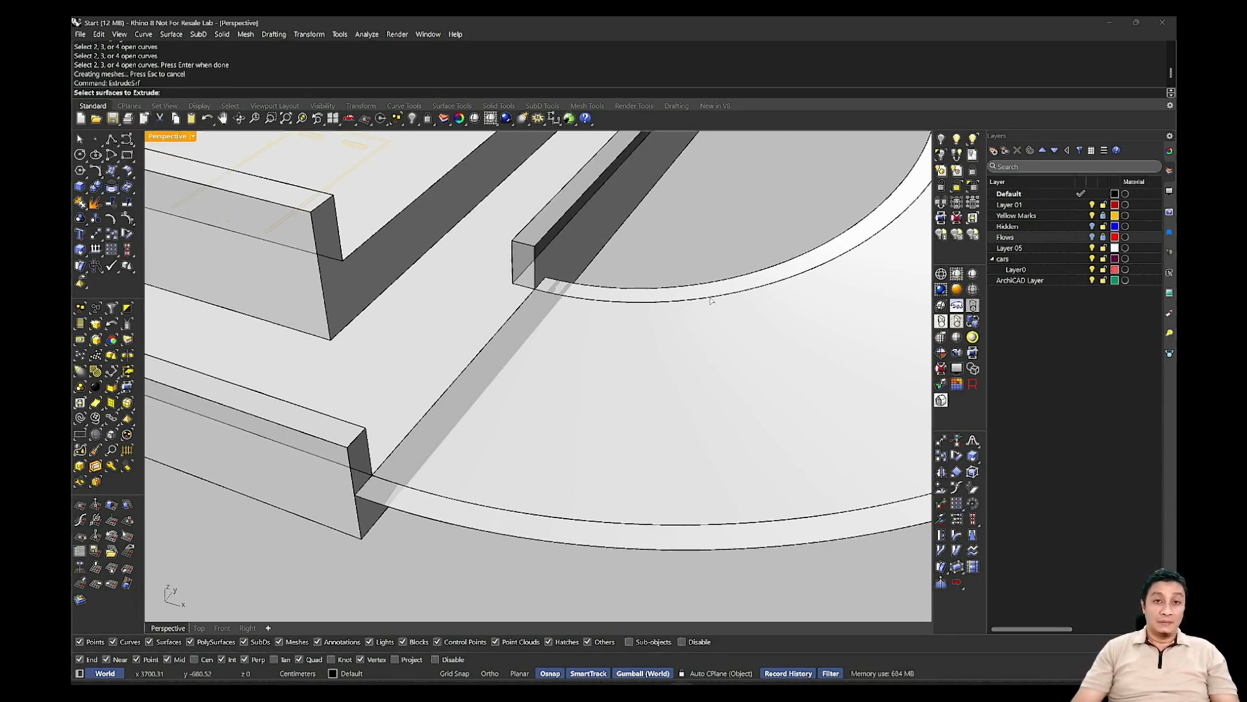
pyautogui.click(711, 300)
pyautogui.click(618, 526)
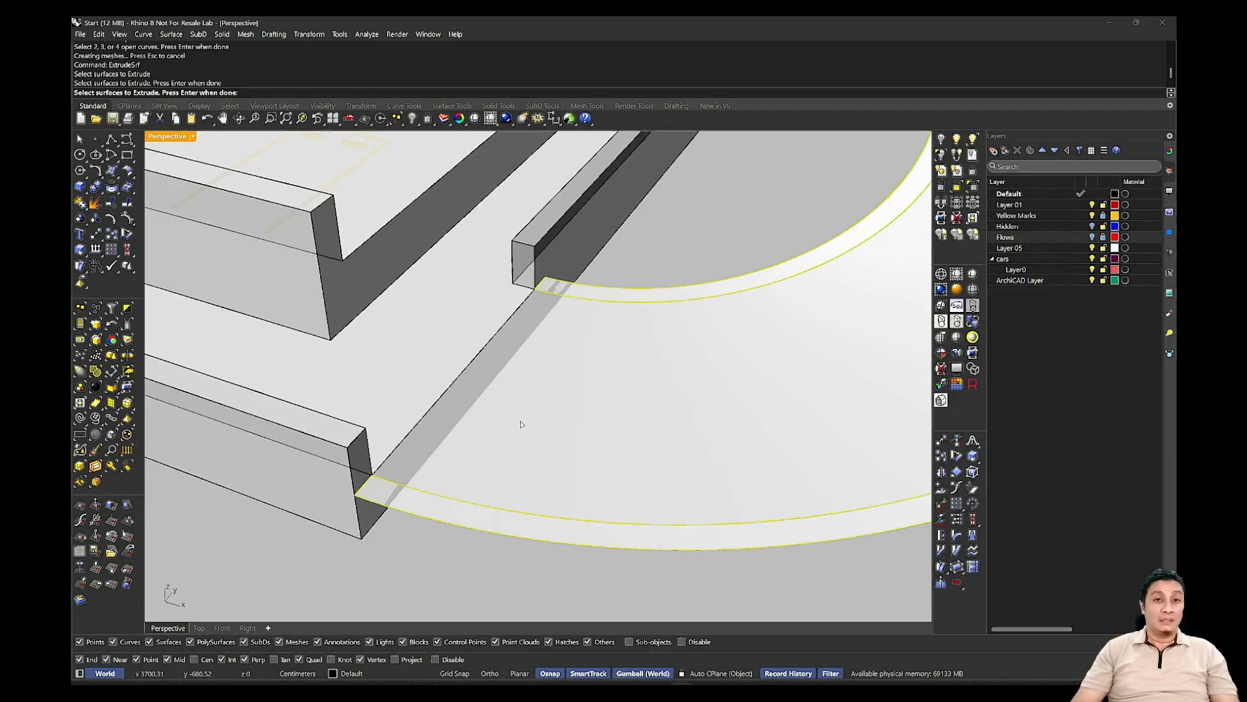
pyautogui.press('Return')
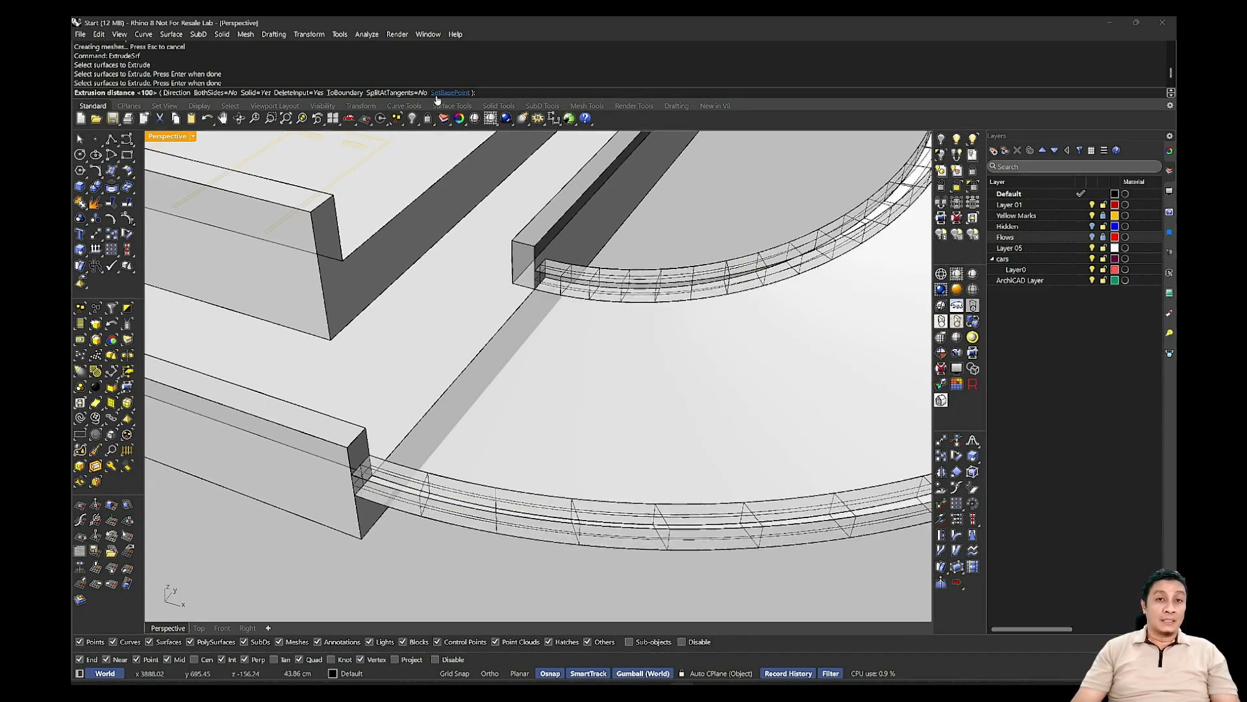
pyautogui.click(445, 93)
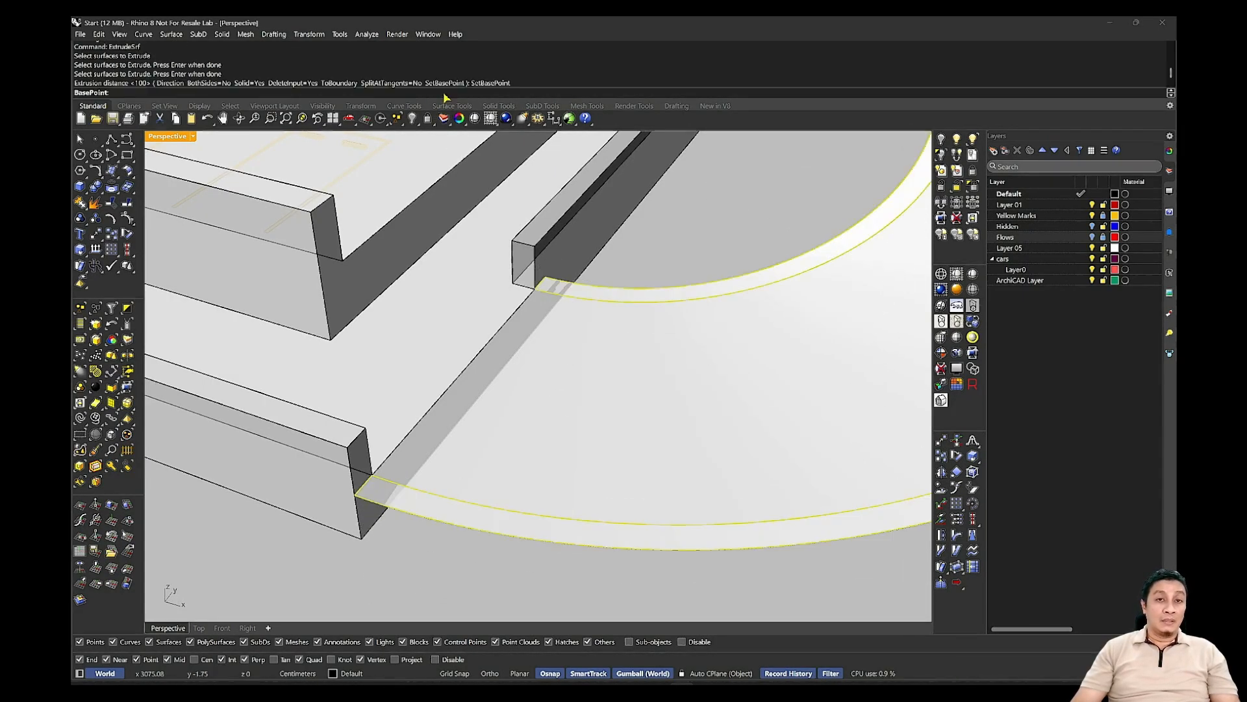
pyautogui.click(355, 494)
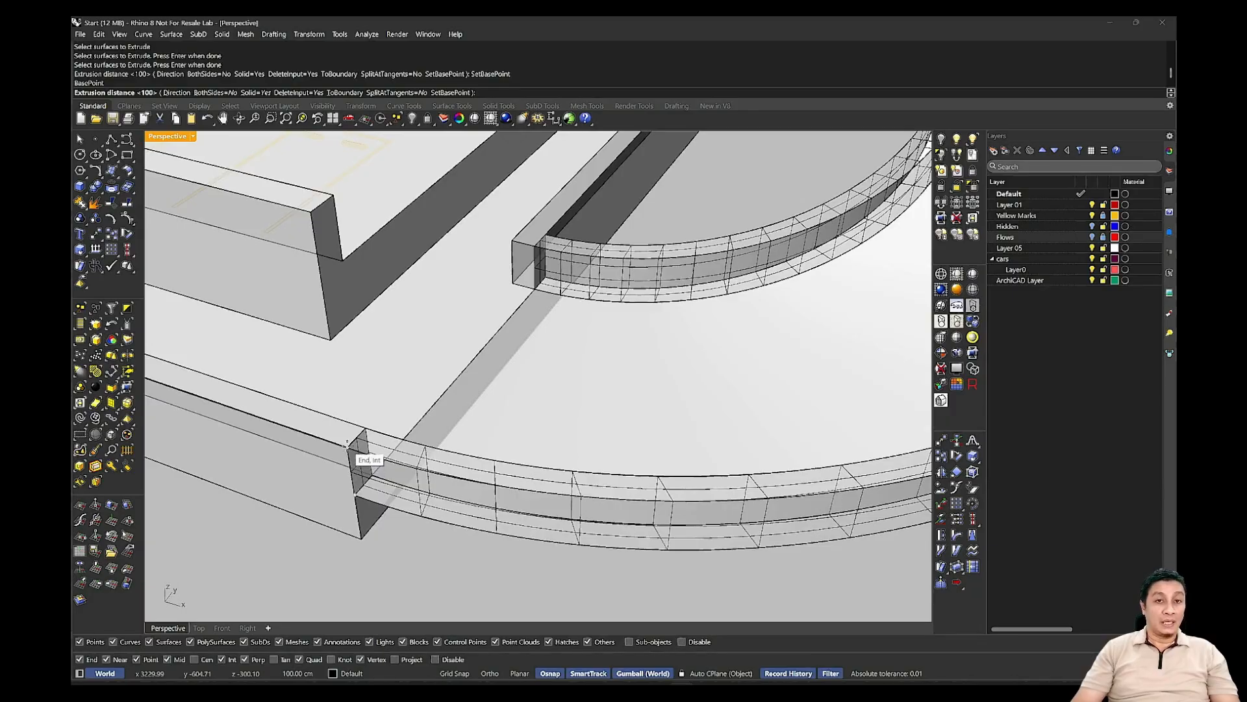
pyautogui.click(356, 483)
# Extrude the ramp surface downward as a solid, from a base point at its lower corner to the underside of the lower deck.
pyautogui.click(565, 412)
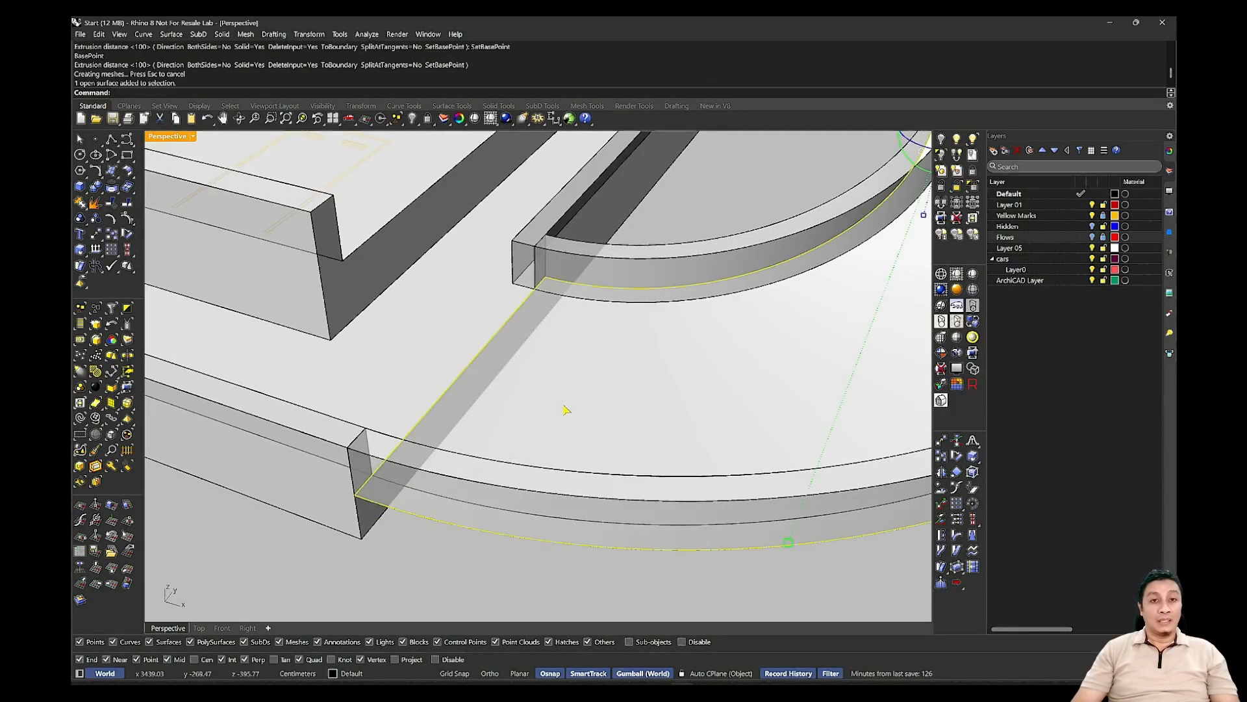
pyautogui.press('Return')
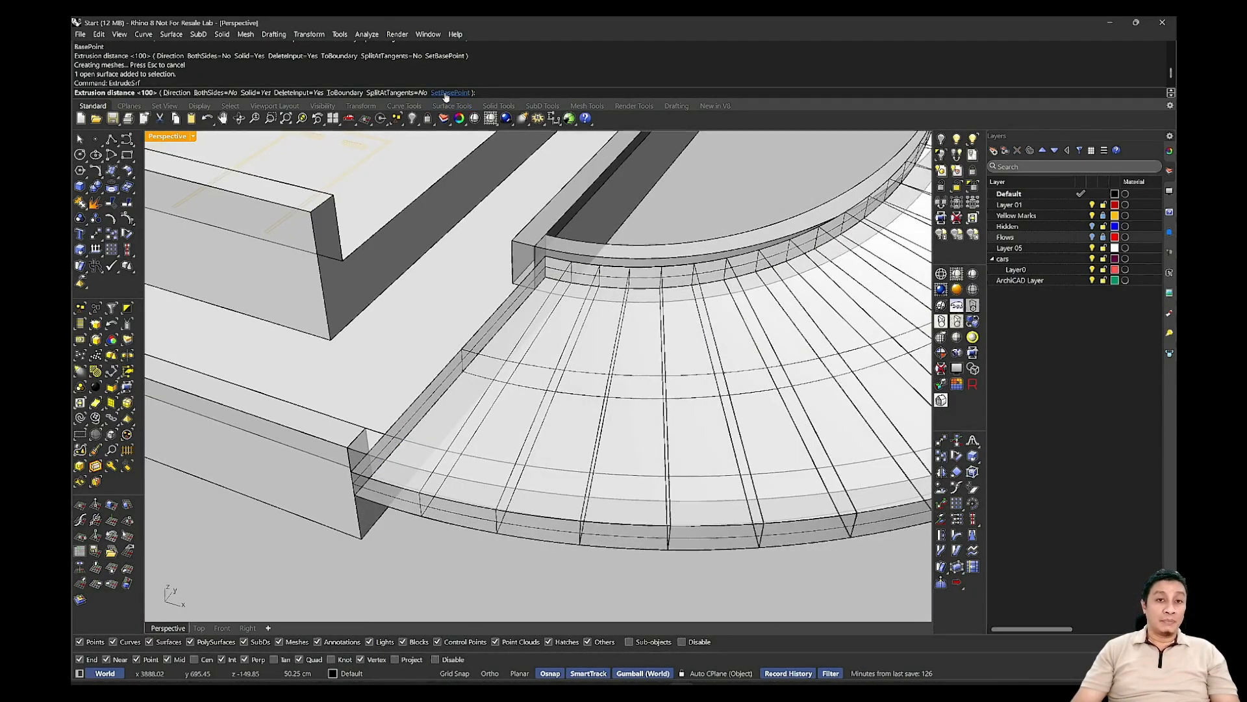
pyautogui.click(451, 93)
pyautogui.click(360, 507)
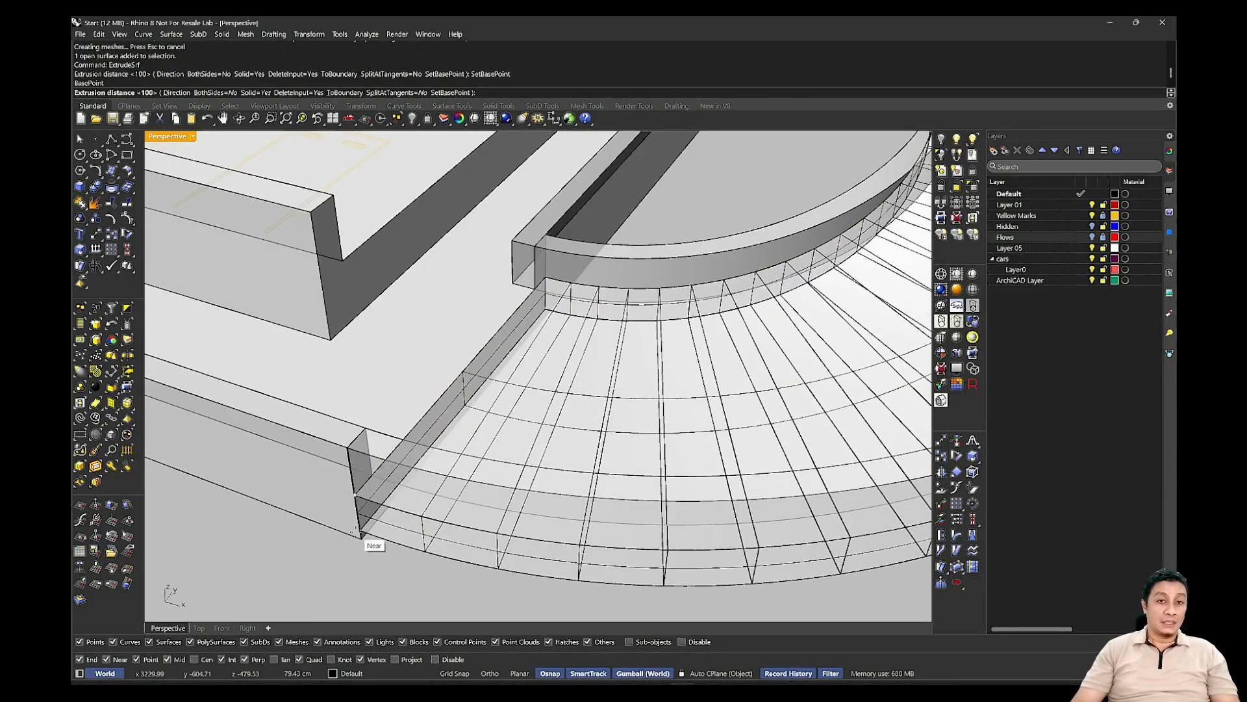
pyautogui.click(388, 585)
pyautogui.scroll(-5, 501, 543)
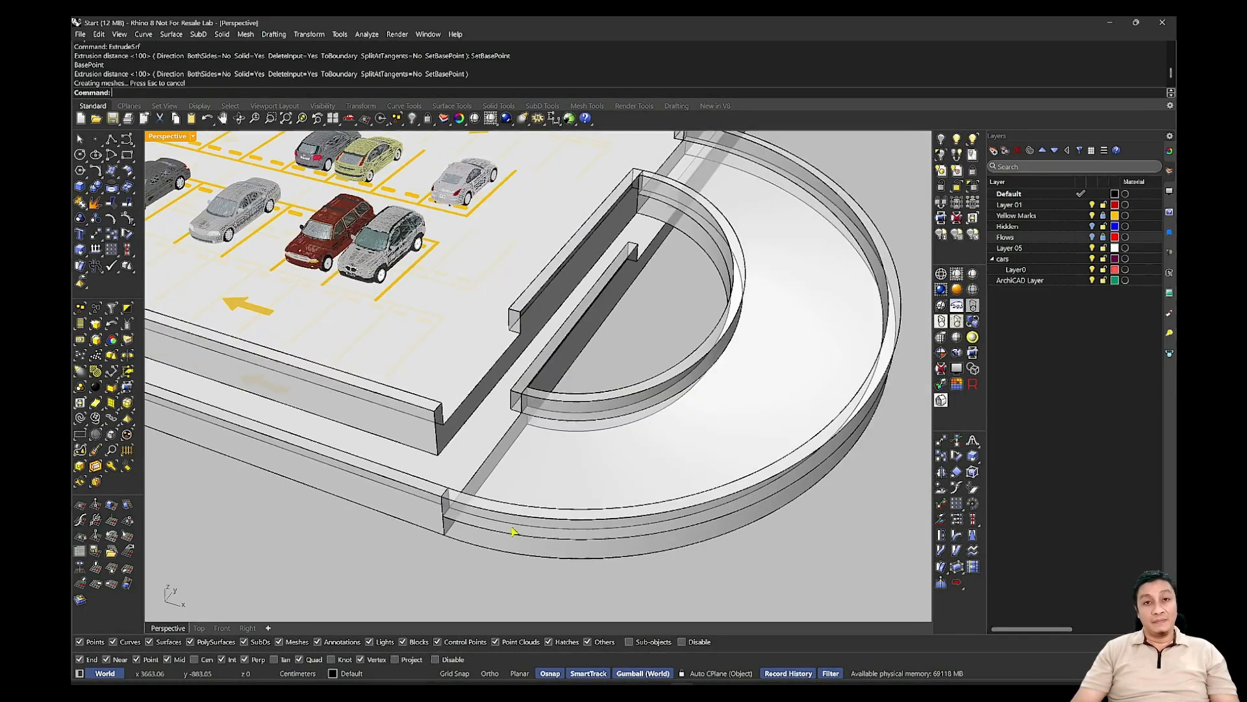
# Select the ramp slab and its two curved parapets and paste a copy of them in place.
pyautogui.moveTo(509, 529); pyautogui.dragTo(463, 468, button='right')
pyautogui.scroll(-6, 559, 531)
pyautogui.moveTo(816, 399); pyautogui.dragTo(648, 493)
pyautogui.scroll(-2, 634, 525)
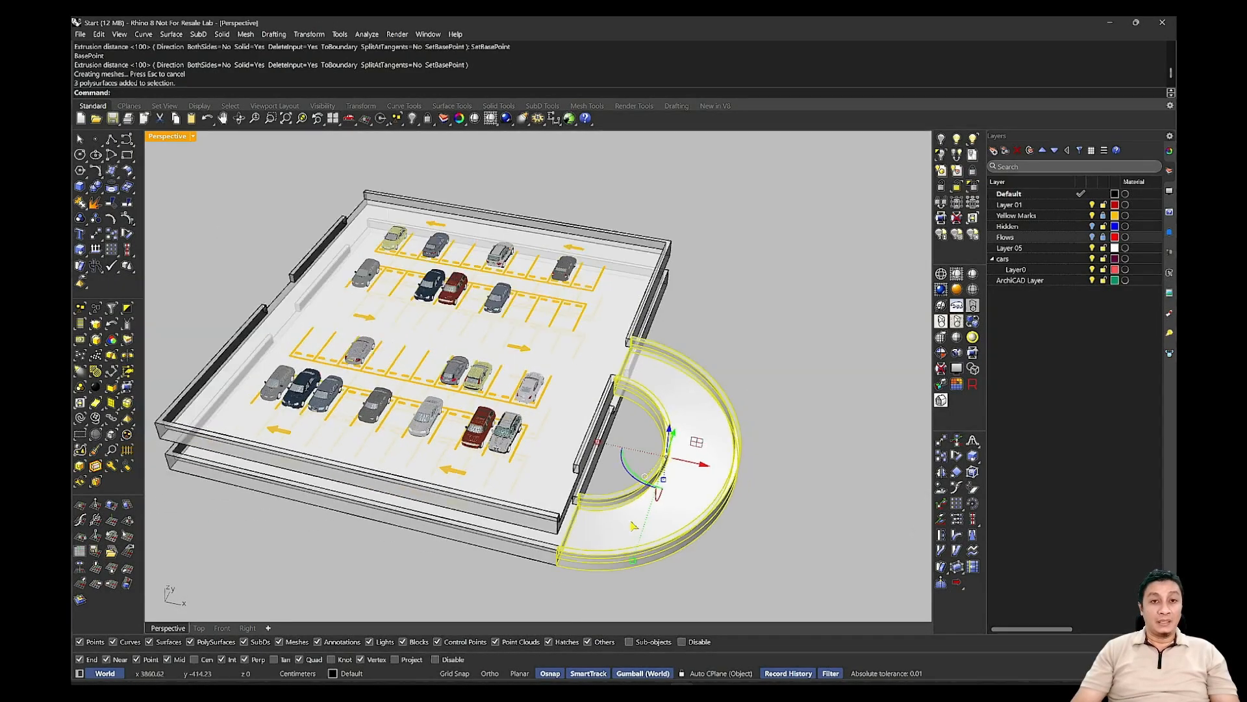
pyautogui.keyDown('shift'); pyautogui.moveTo(633, 525); pyautogui.dragTo(763, 515, button='right'); pyautogui.keyUp('shift')
pyautogui.moveTo(520, 504); pyautogui.dragTo(404, 224, button='right')
pyautogui.hotkey('ctrl', 'c')
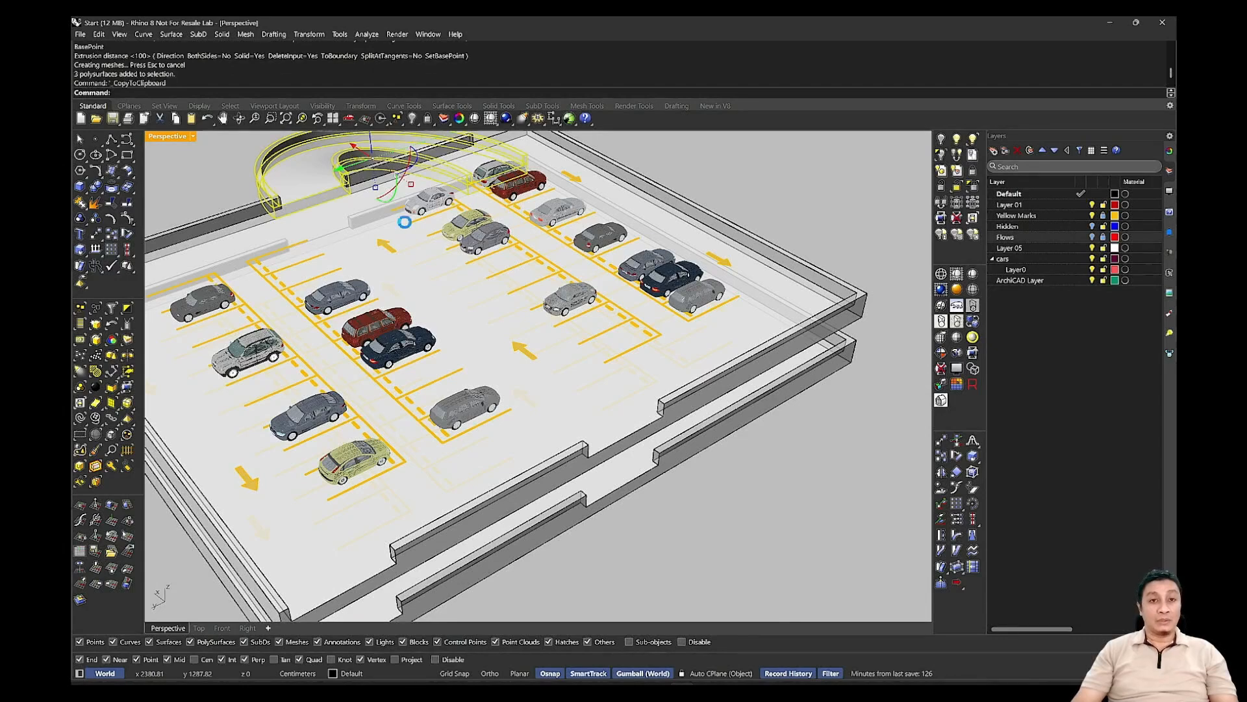
pyautogui.hotkey('ctrl', 'v')
# Move the copied ramp to the opposite side of the building and rotate it so its open ends face the deck openings.
pyautogui.moveTo(802, 354); pyautogui.dragTo(907, 413, button='right')
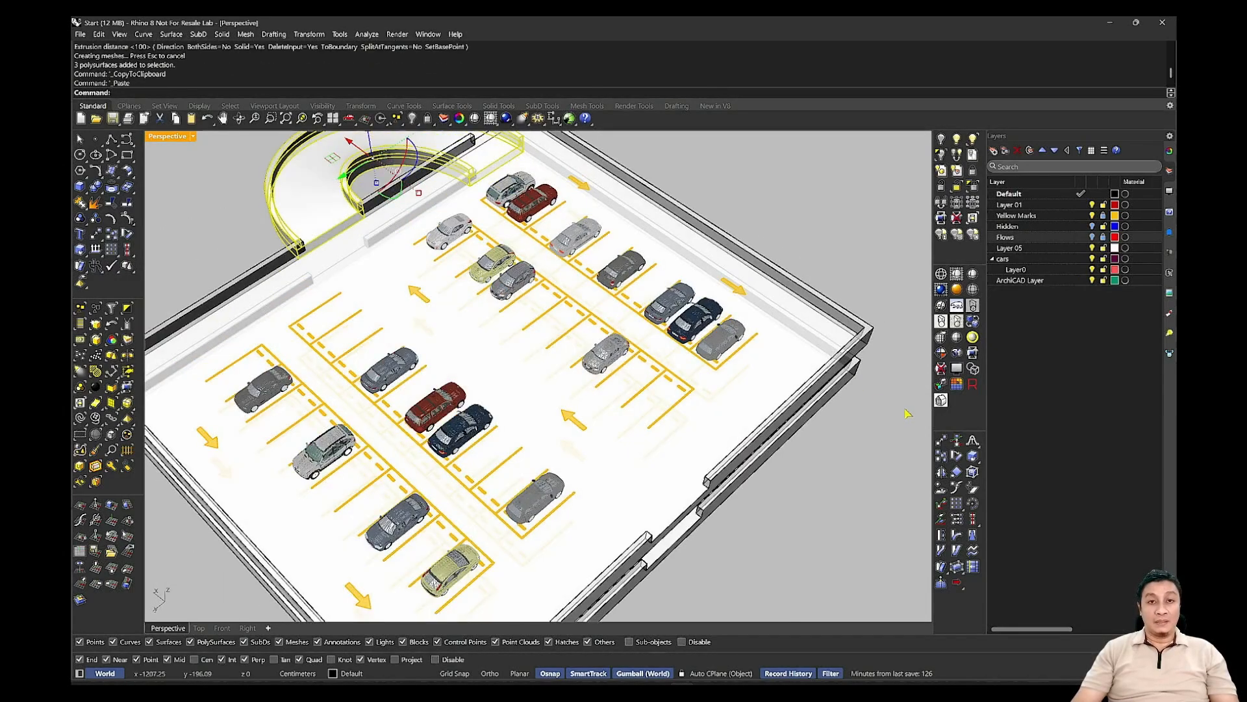
pyautogui.click(942, 443)
pyautogui.click(198, 225)
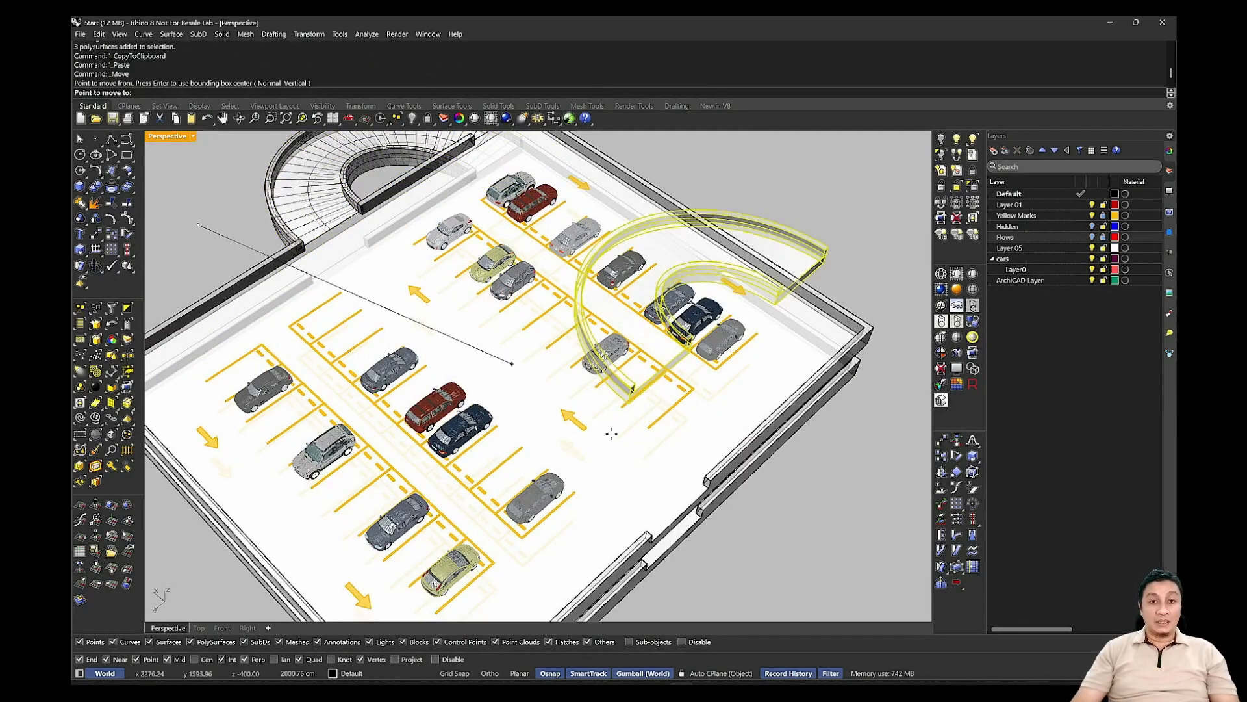
pyautogui.click(667, 559)
pyautogui.scroll(4, 779, 455)
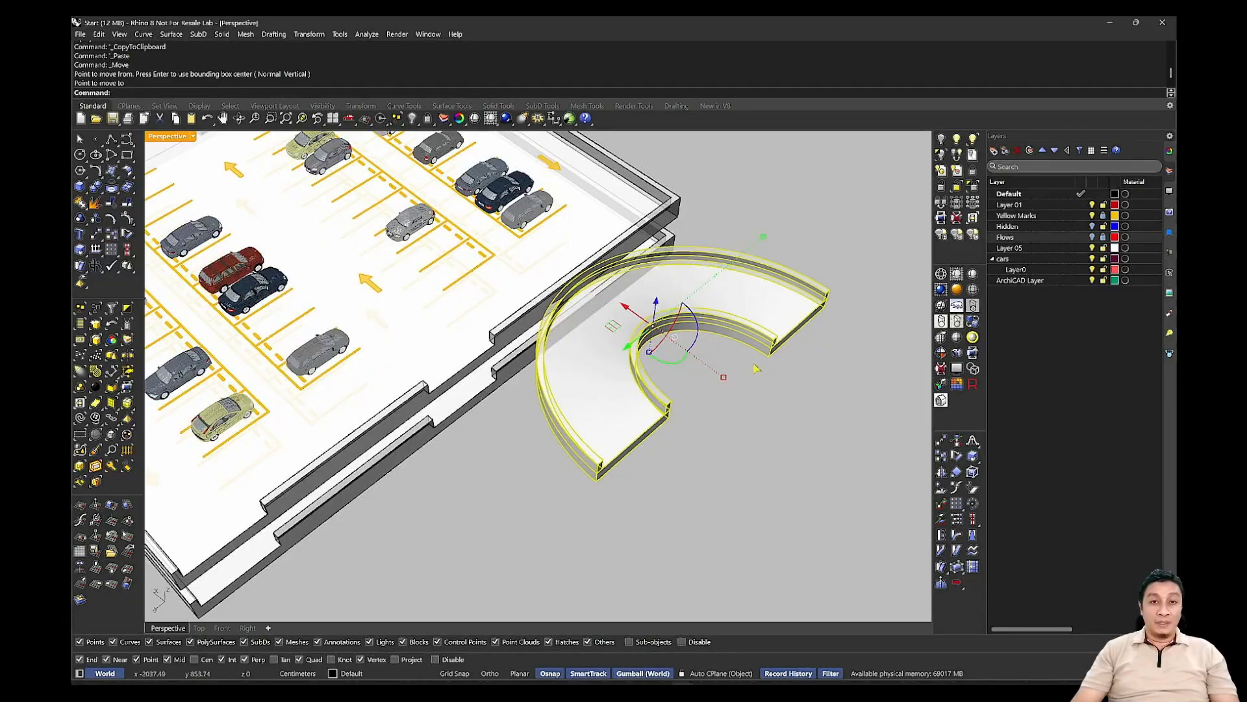
pyautogui.moveTo(699, 337); pyautogui.dragTo(502, 413)
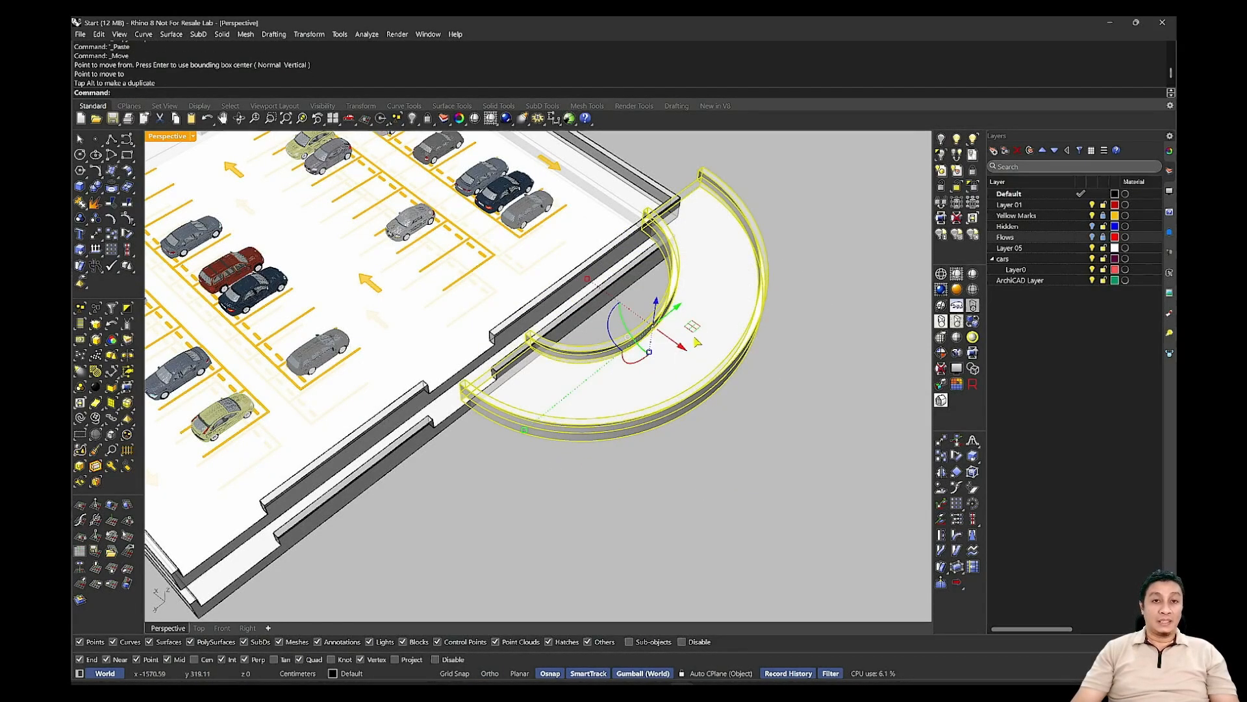
pyautogui.moveTo(693, 326); pyautogui.dragTo(545, 562)
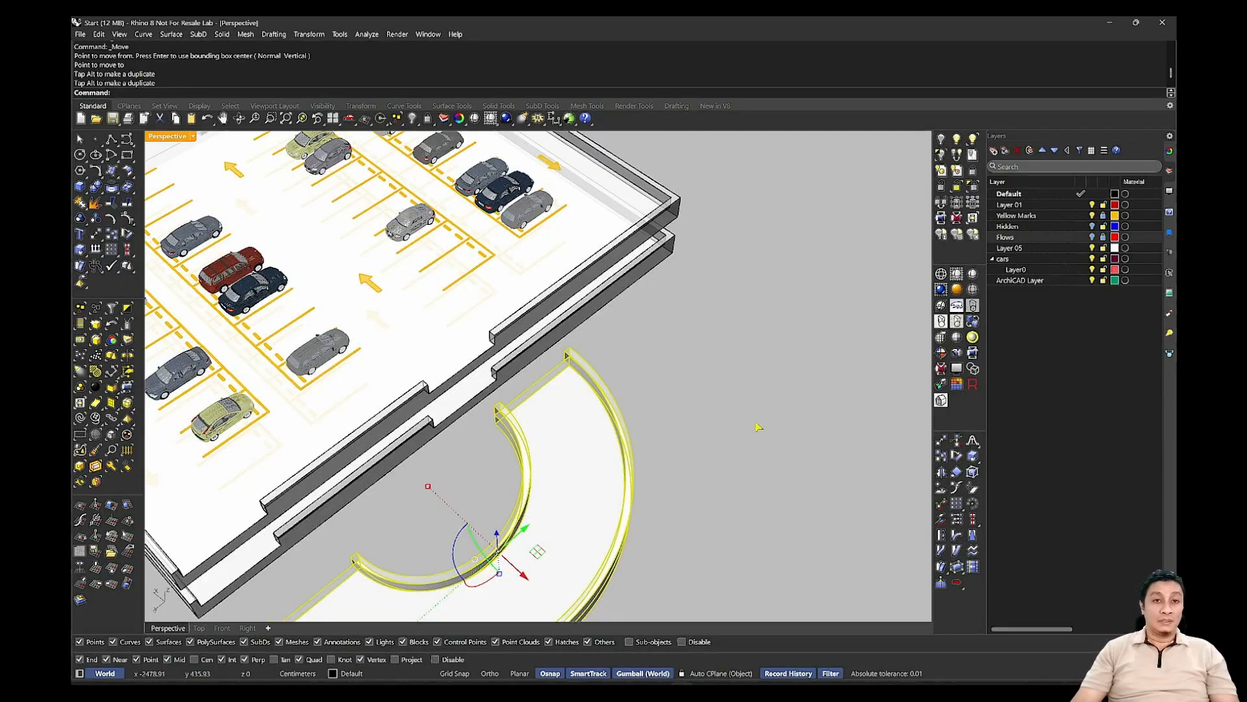
# Move the copied ramp by its outer parapet's upper end corner onto the matching corner of the upper deck's parapet opening.
pyautogui.scroll(6, 533, 413)
pyautogui.keyDown('shift'); pyautogui.moveTo(534, 412); pyautogui.dragTo(590, 449, button='right'); pyautogui.keyUp('shift')
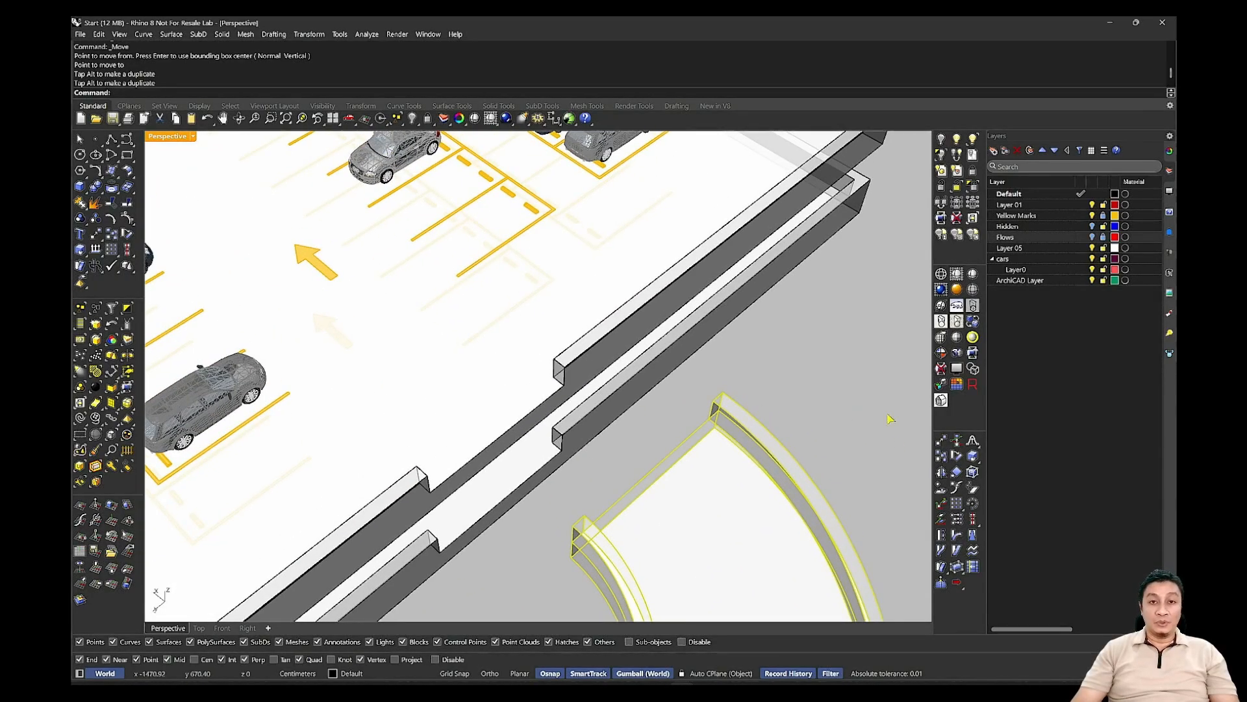
pyautogui.click(940, 442)
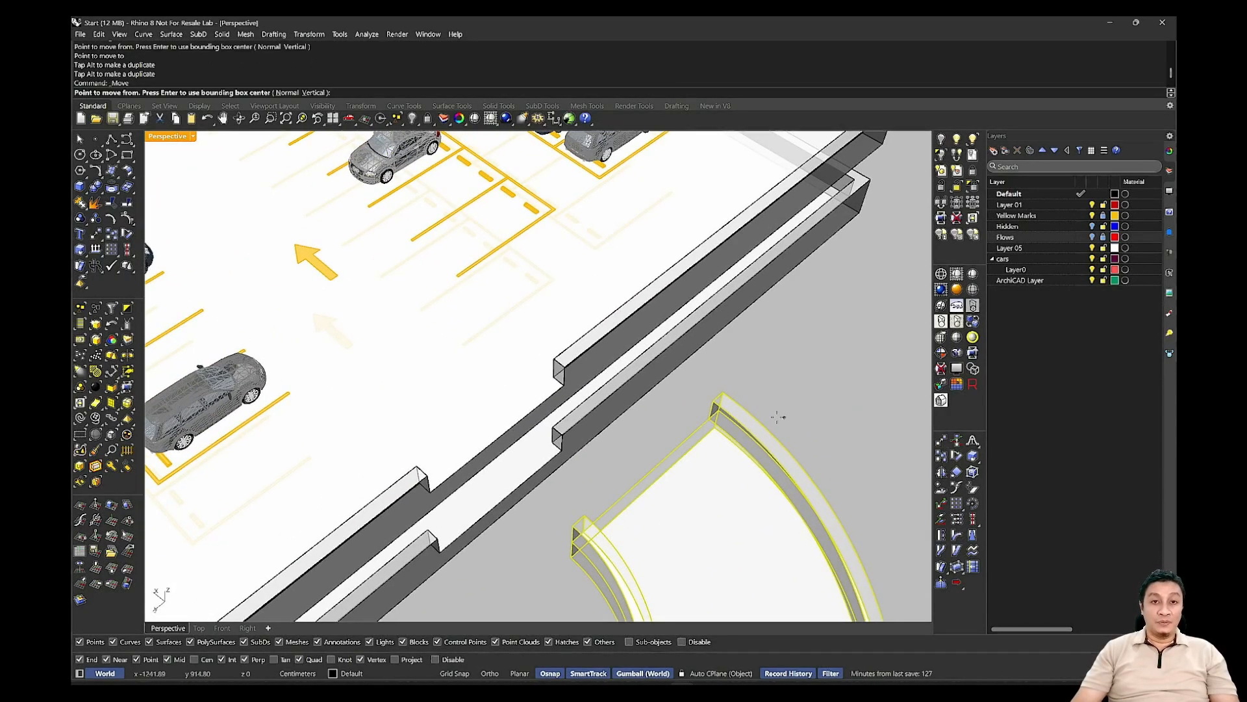
pyautogui.click(712, 402)
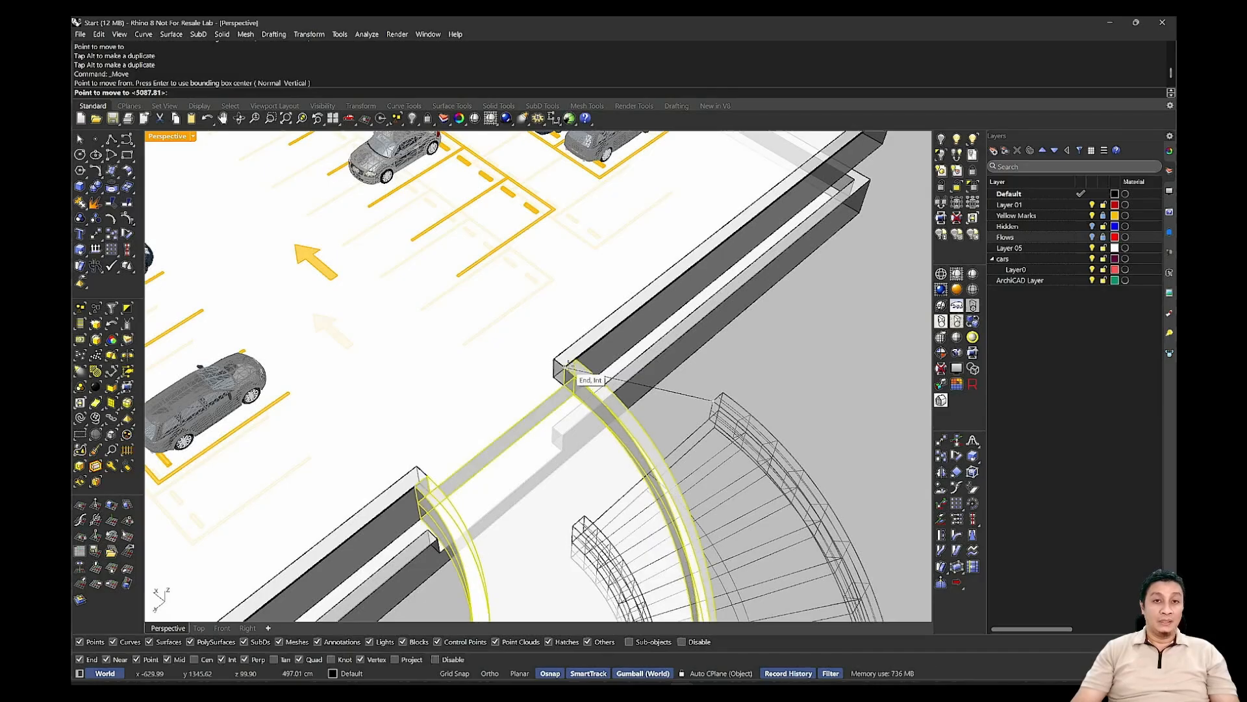
pyautogui.click(572, 369)
pyautogui.scroll(-6, 589, 415)
pyautogui.keyDown('shift'); pyautogui.moveTo(419, 547); pyautogui.dragTo(580, 380, button='right'); pyautogui.keyUp('shift')
pyautogui.scroll(-4, 580, 380)
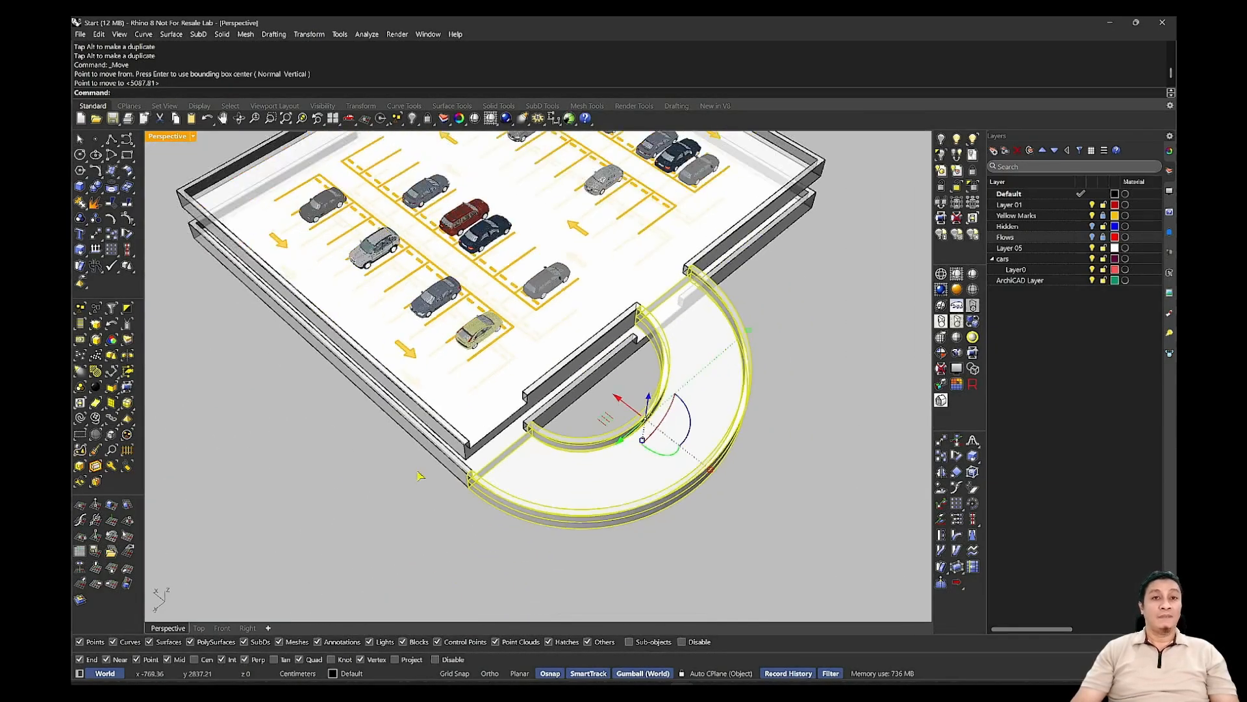
pyautogui.click(308, 472)
# Array the lower deck with its contents and both ramps into 5 levels in Z, spaced -400 cm using matching parapet corners of the two decks.
pyautogui.moveTo(309, 471); pyautogui.dragTo(579, 435, button='right')
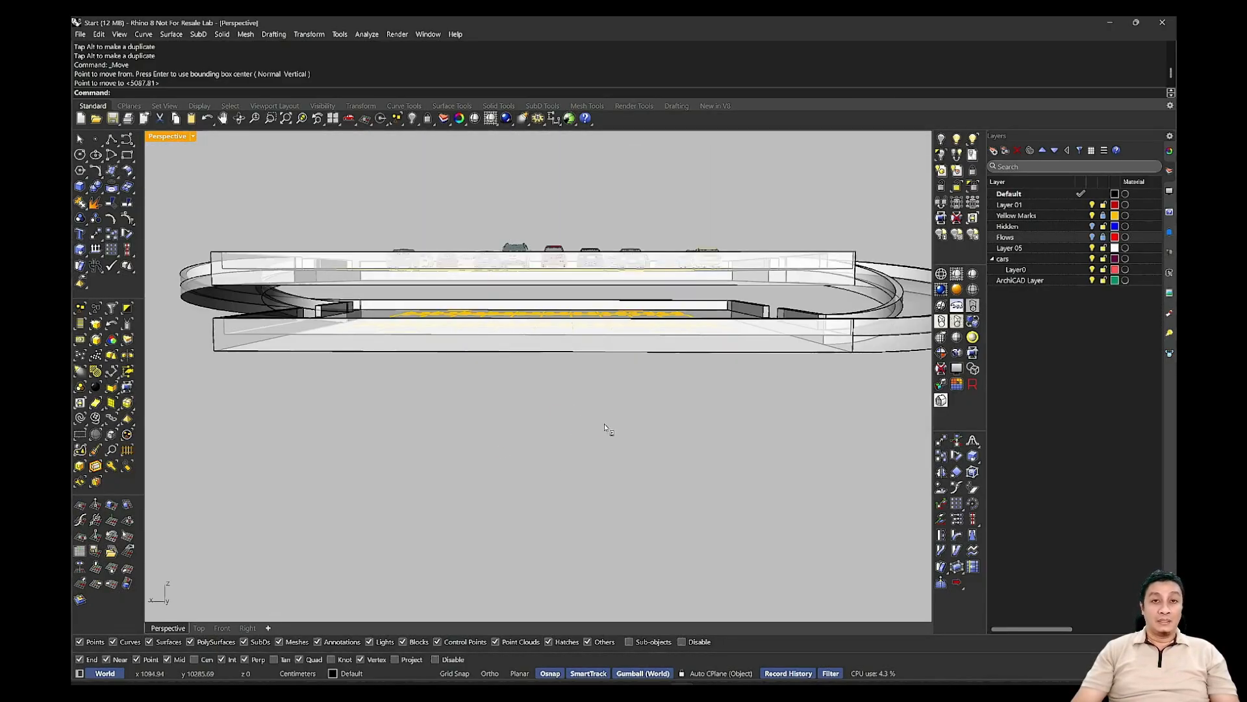
pyautogui.rightClick(604, 429)
pyautogui.moveTo(892, 396); pyautogui.dragTo(249, 317)
pyautogui.moveTo(354, 420); pyautogui.dragTo(688, 430, button='right')
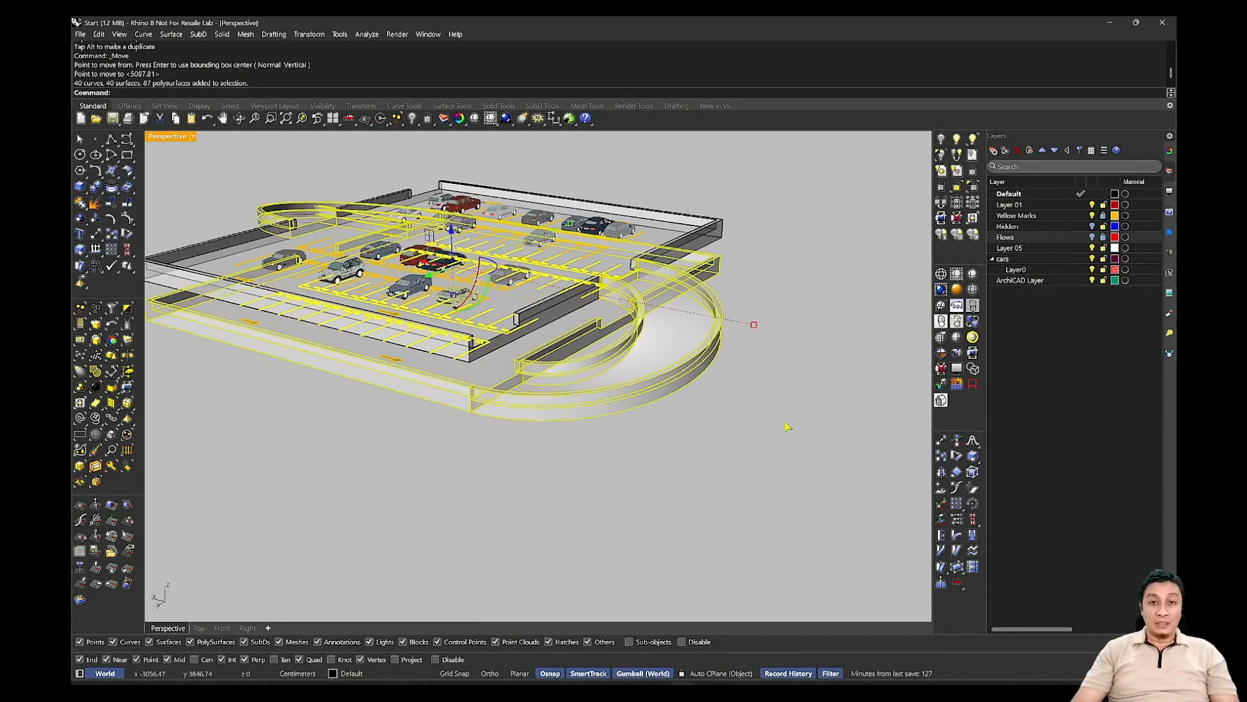
pyautogui.click(956, 502)
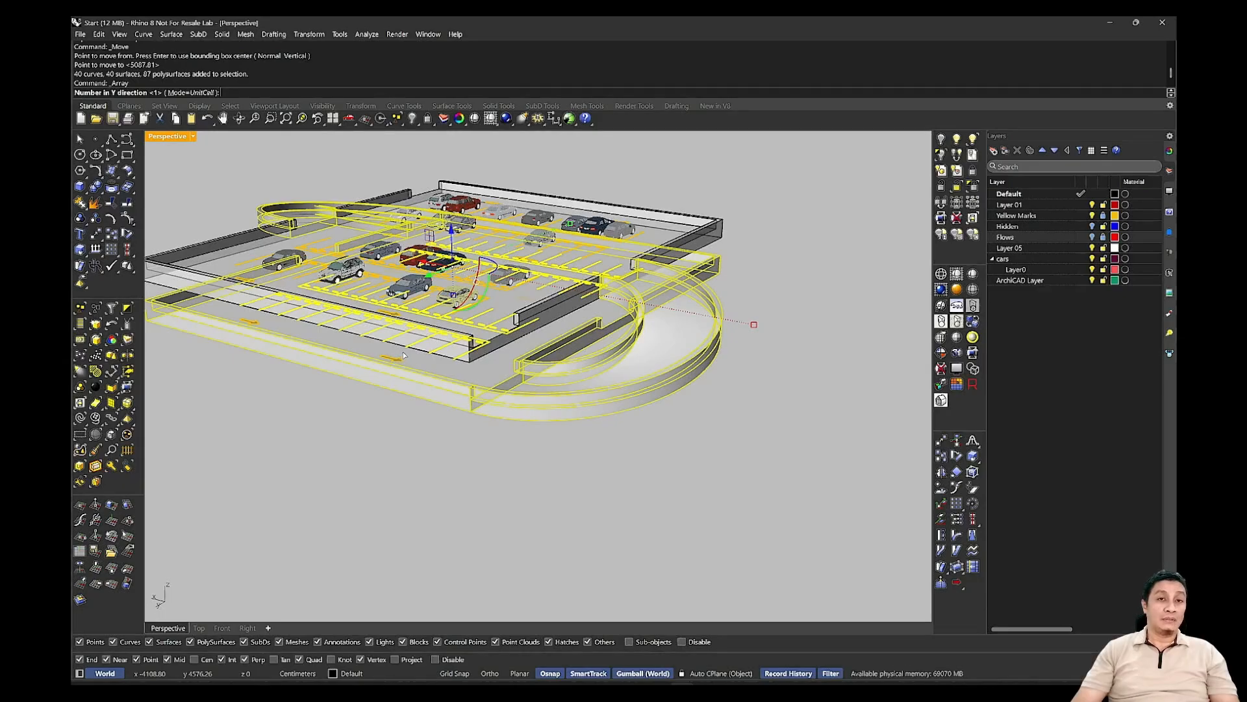
pyautogui.press('Return')
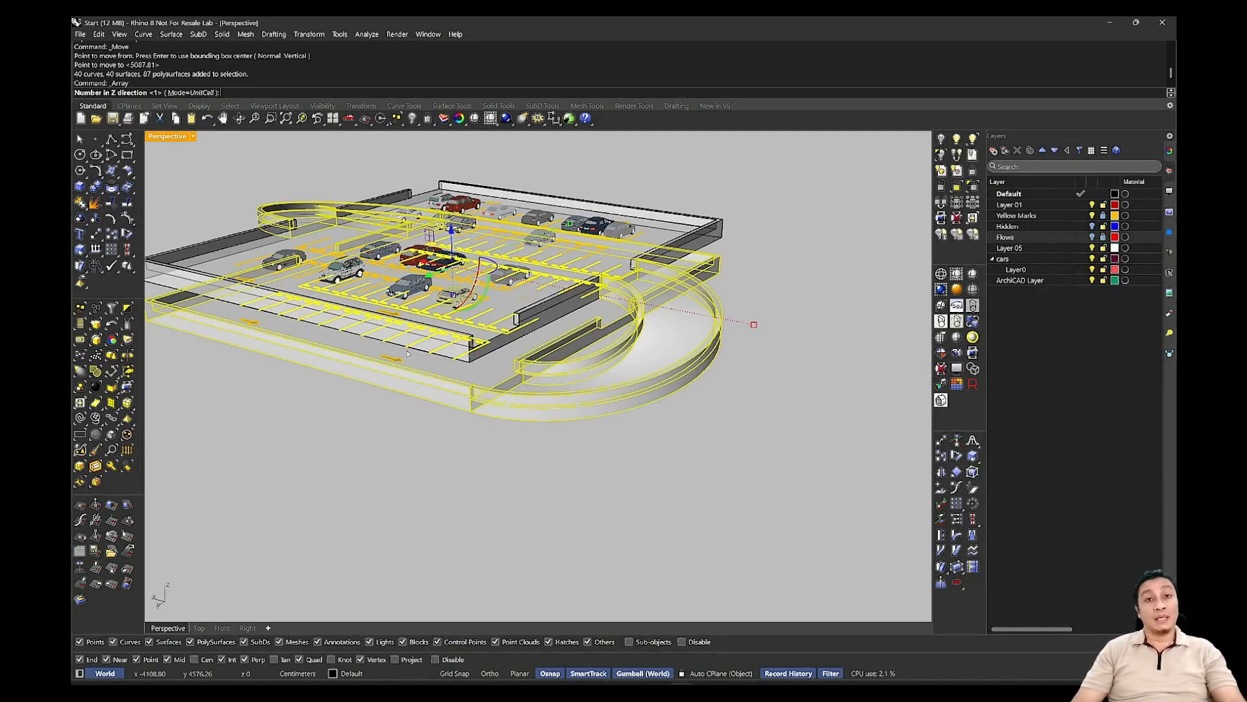
pyautogui.press('Return')
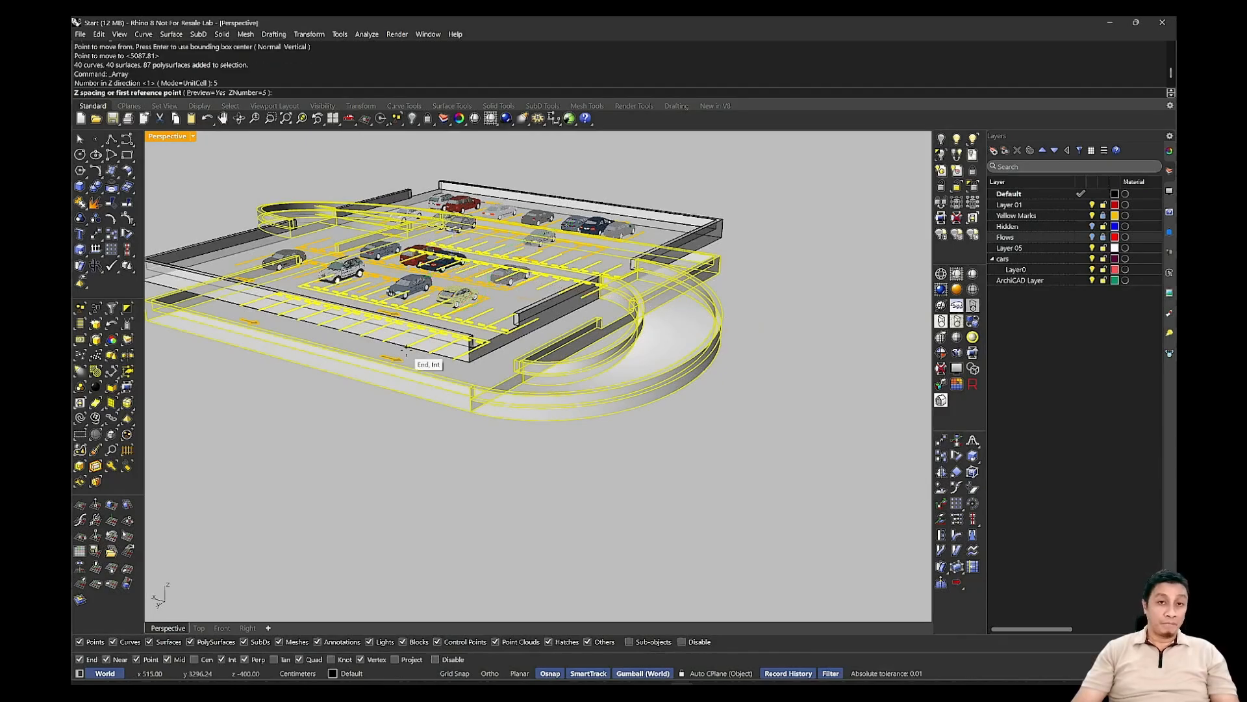
pyautogui.scroll(4, 398, 370)
pyautogui.moveTo(397, 371); pyautogui.dragTo(422, 519, button='right')
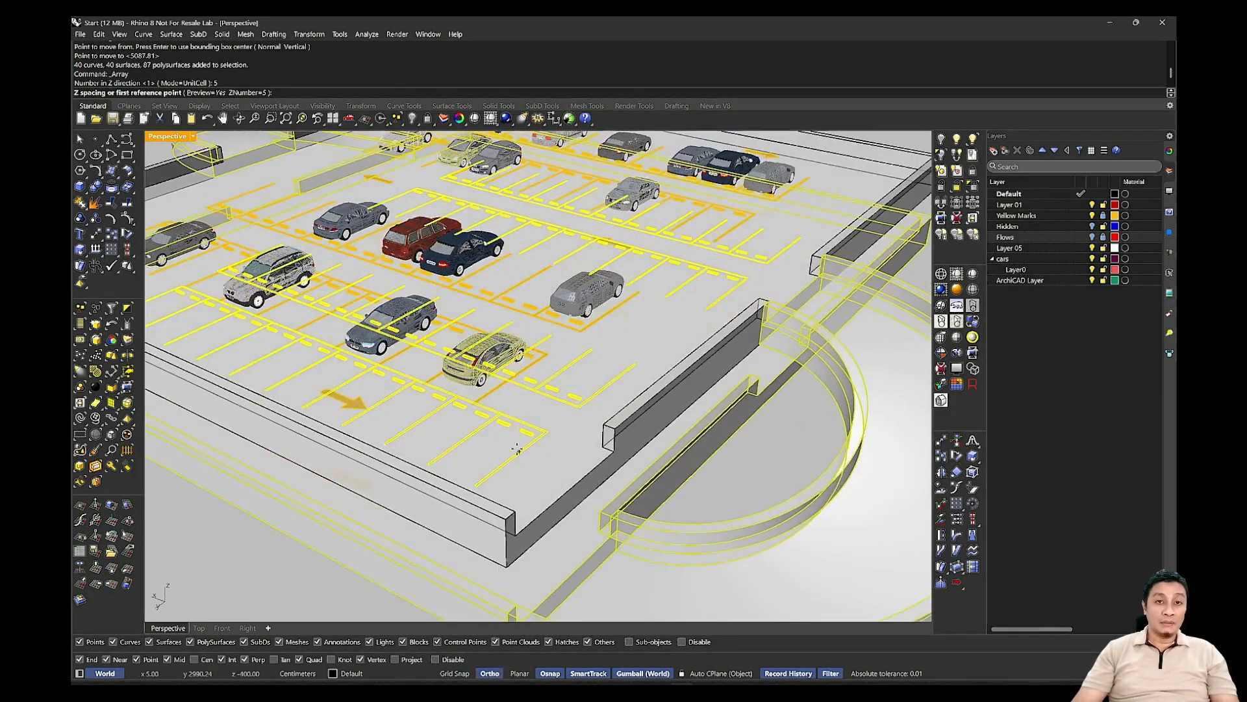
pyautogui.keyDown('shift'); pyautogui.moveTo(520, 448); pyautogui.dragTo(553, 345, button='right'); pyautogui.keyUp('shift')
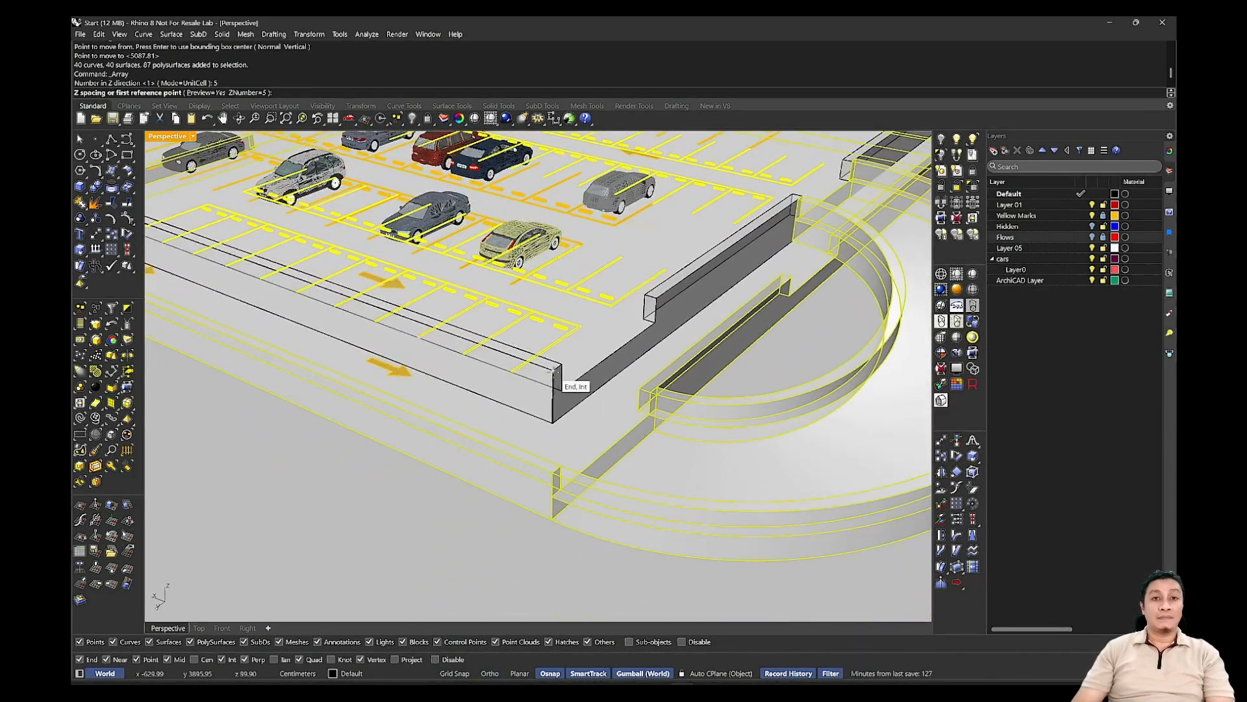
pyautogui.click(558, 377)
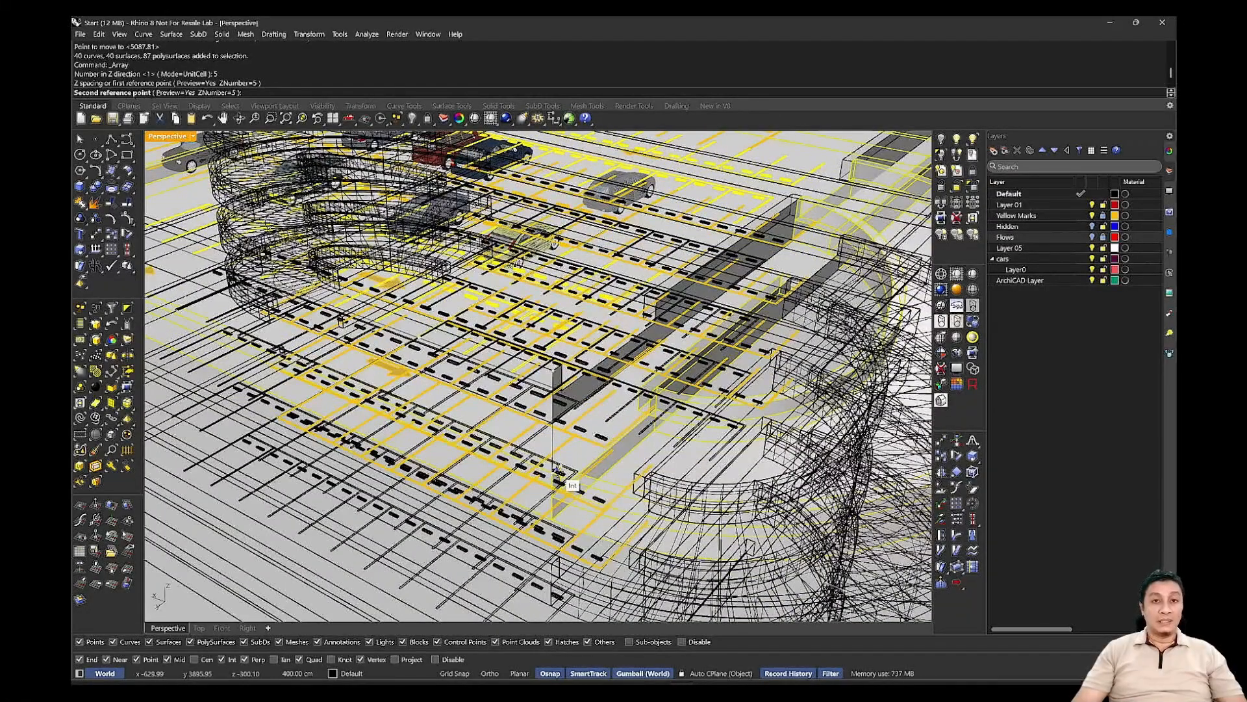
pyautogui.click(557, 473)
pyautogui.press('Return')
# Switch the perspective view to Shaded display and clear the selection.
pyautogui.scroll(-7, 596, 464)
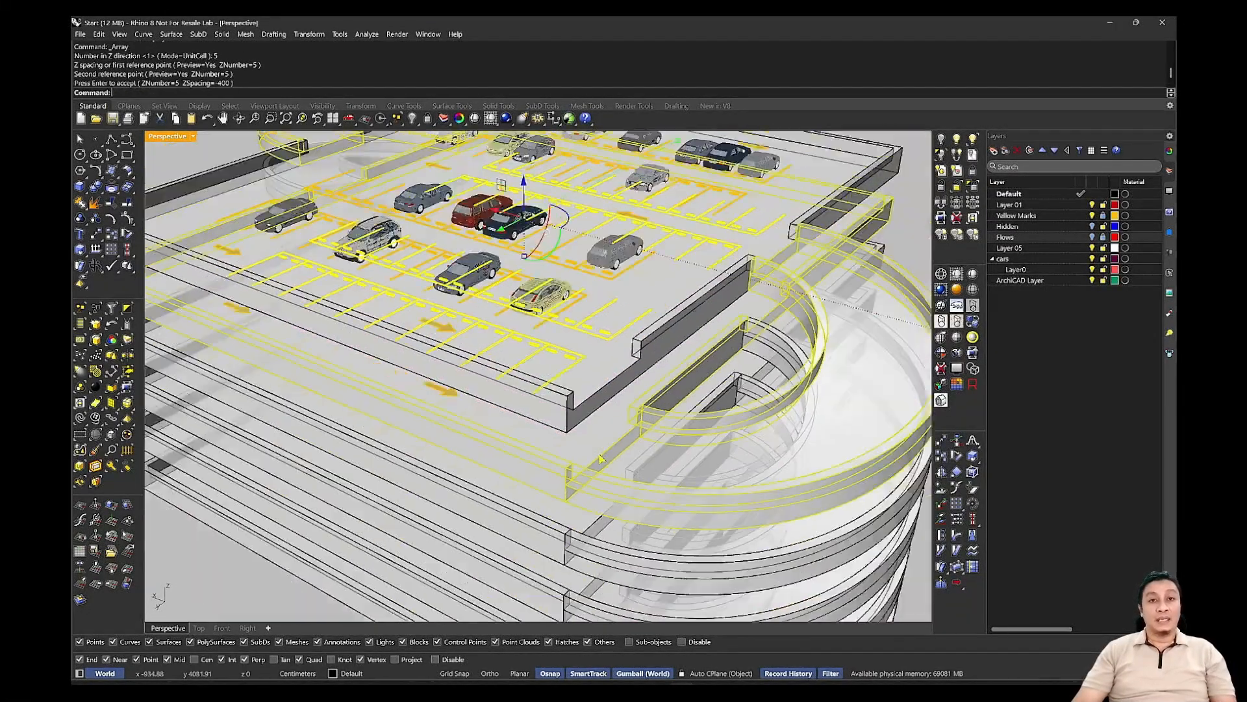
pyautogui.click(957, 276)
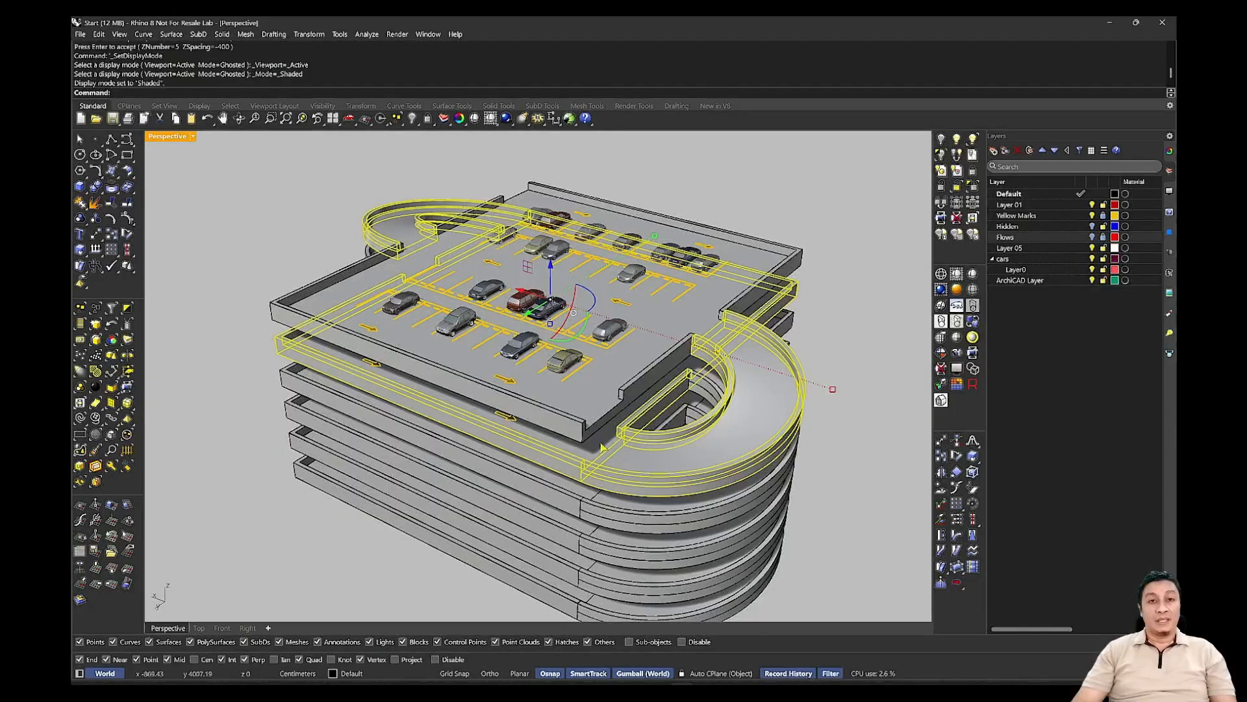
pyautogui.scroll(4, 601, 447)
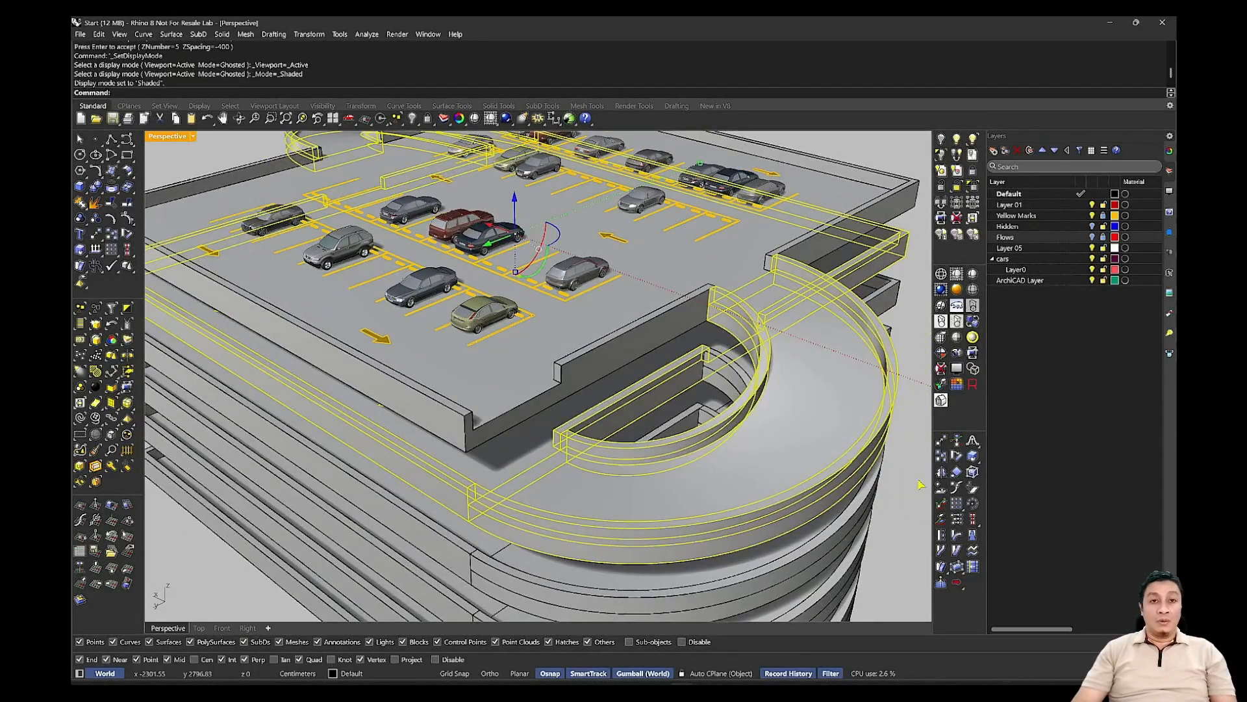
pyautogui.press('Escape')
# PushPull the parapet's end face on the top deck to the corner parapet, closing the unused opening beside the ramp.
pyautogui.scroll(3, 633, 433)
pyautogui.scroll(5, 598, 413)
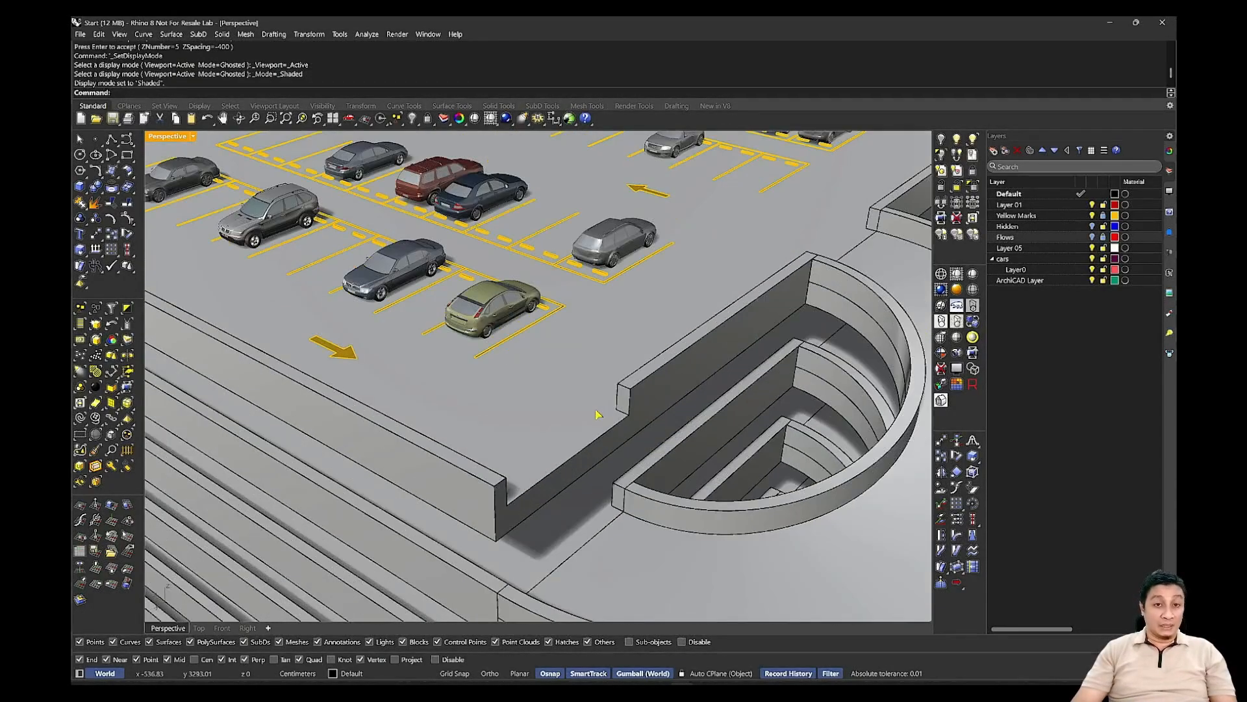
pyautogui.click(637, 310)
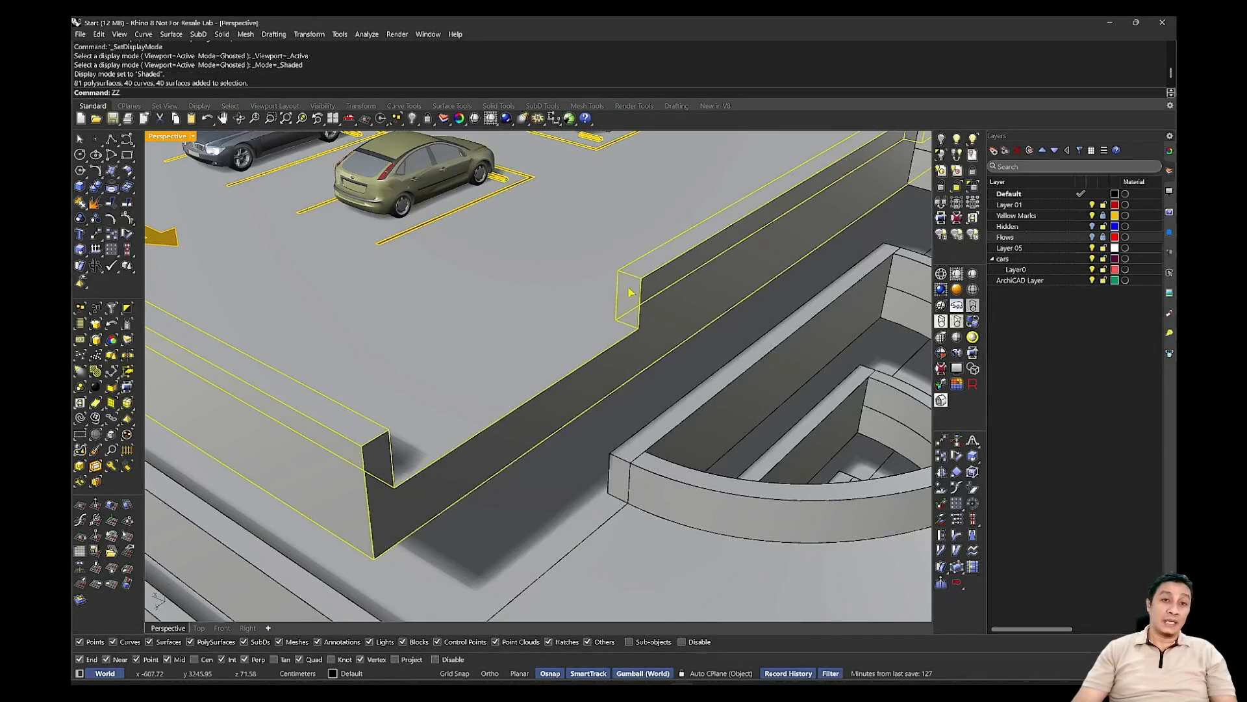
pyautogui.press('Escape')
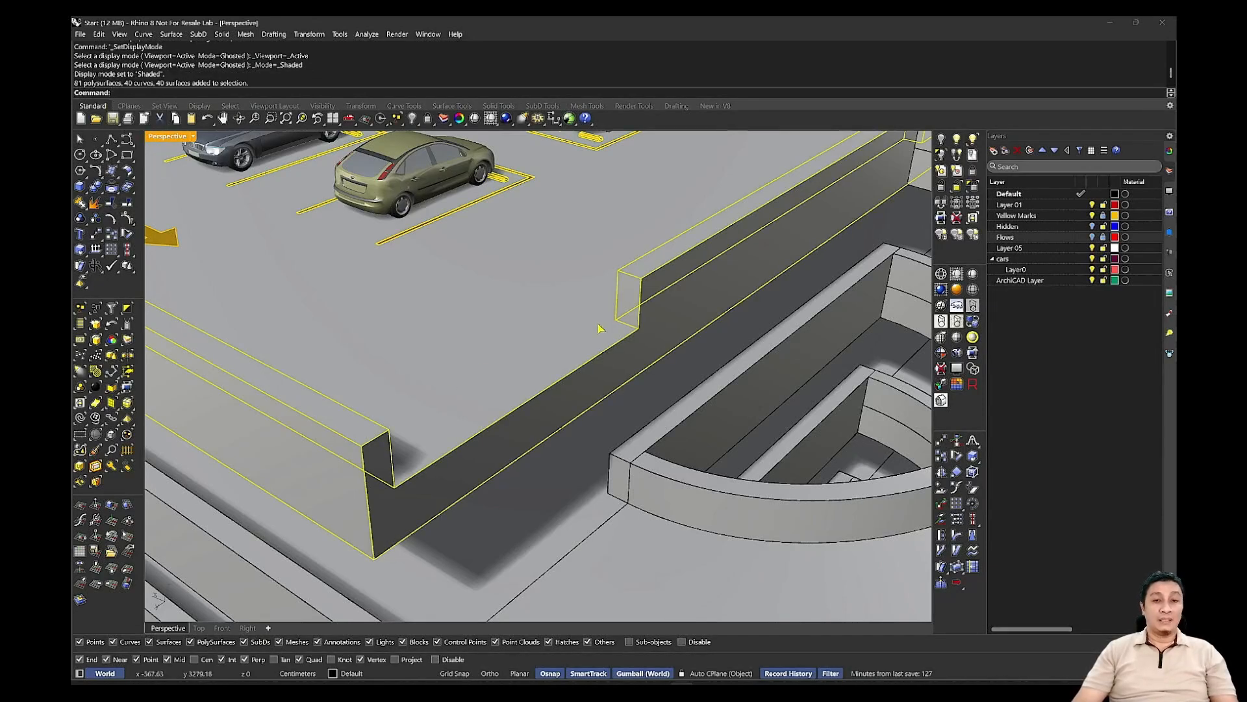
pyautogui.press('Return')
pyautogui.click(628, 300)
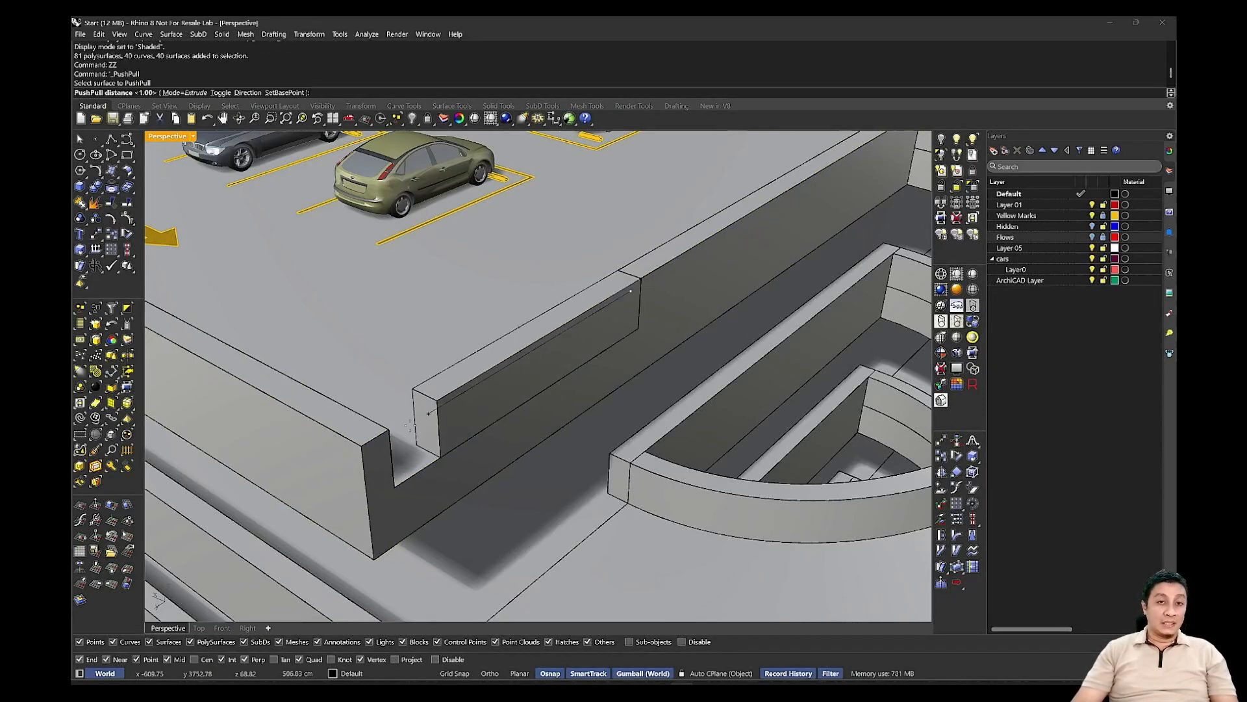
pyautogui.click(376, 426)
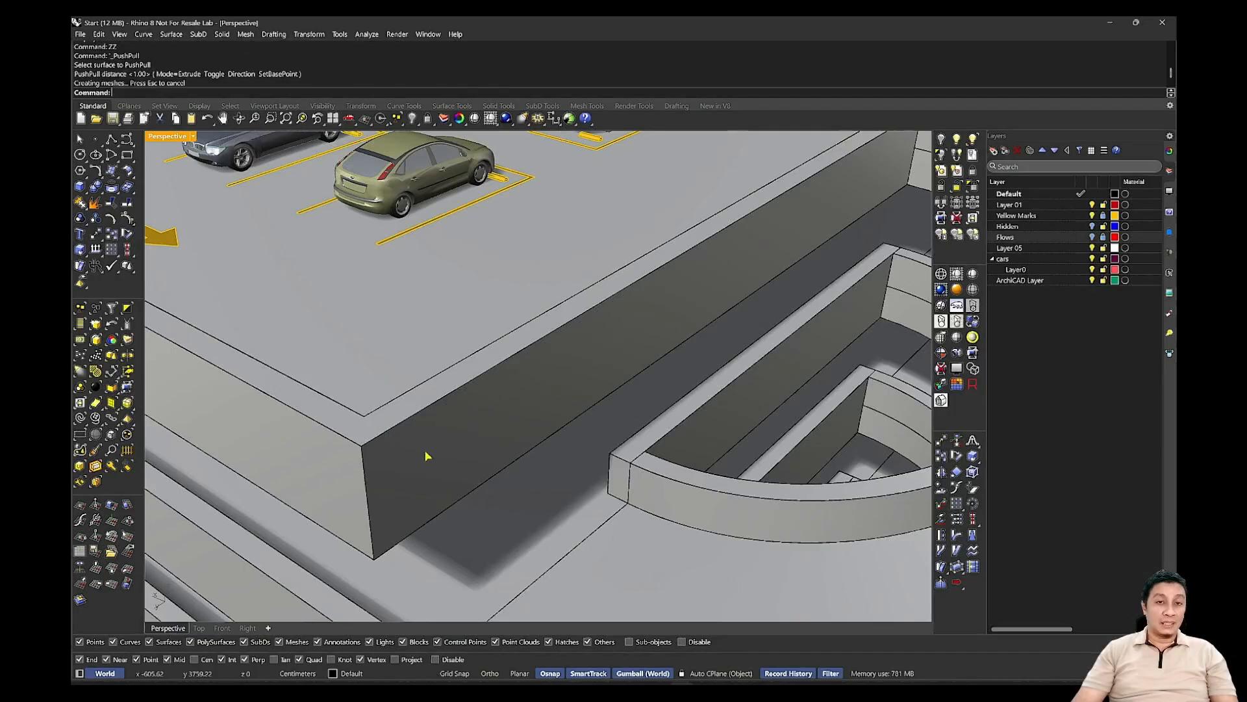
# Close the unused opening on the top deck's opposite side by PushPulling the parapet's end face to the corner parapet.
pyautogui.scroll(-12, 425, 448)
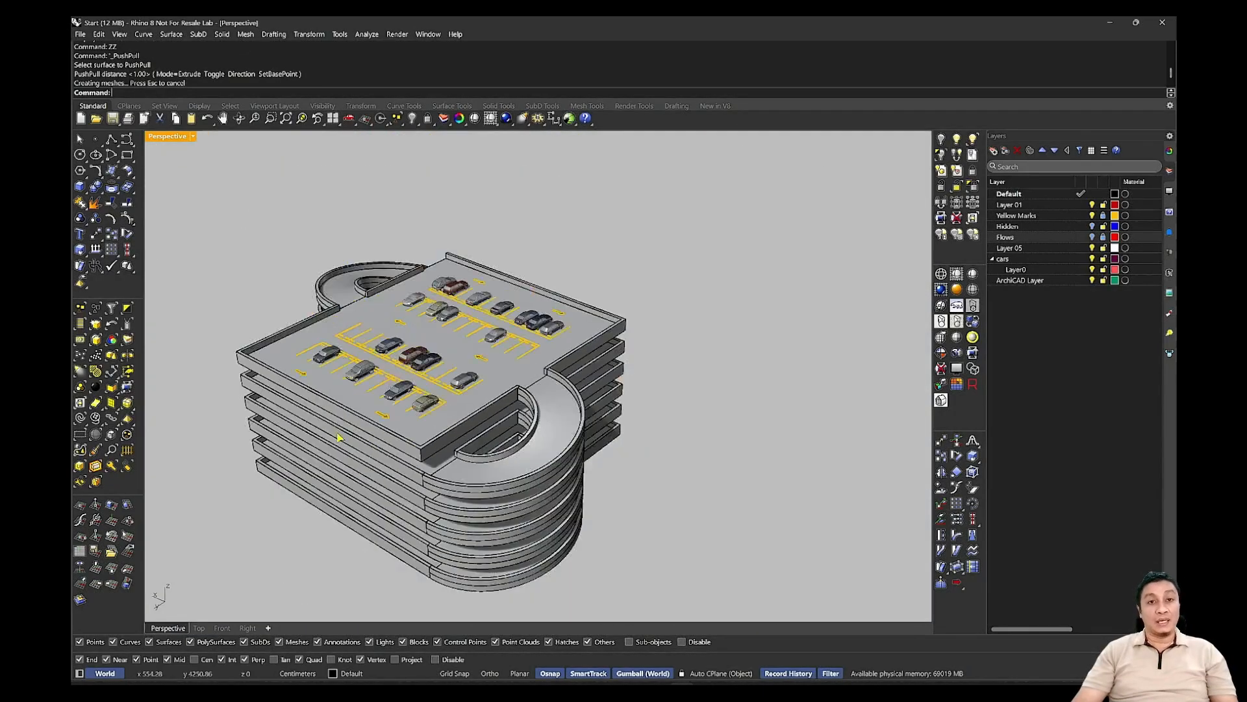
pyautogui.moveTo(339, 431); pyautogui.dragTo(640, 356, button='right')
pyautogui.scroll(12, 642, 361)
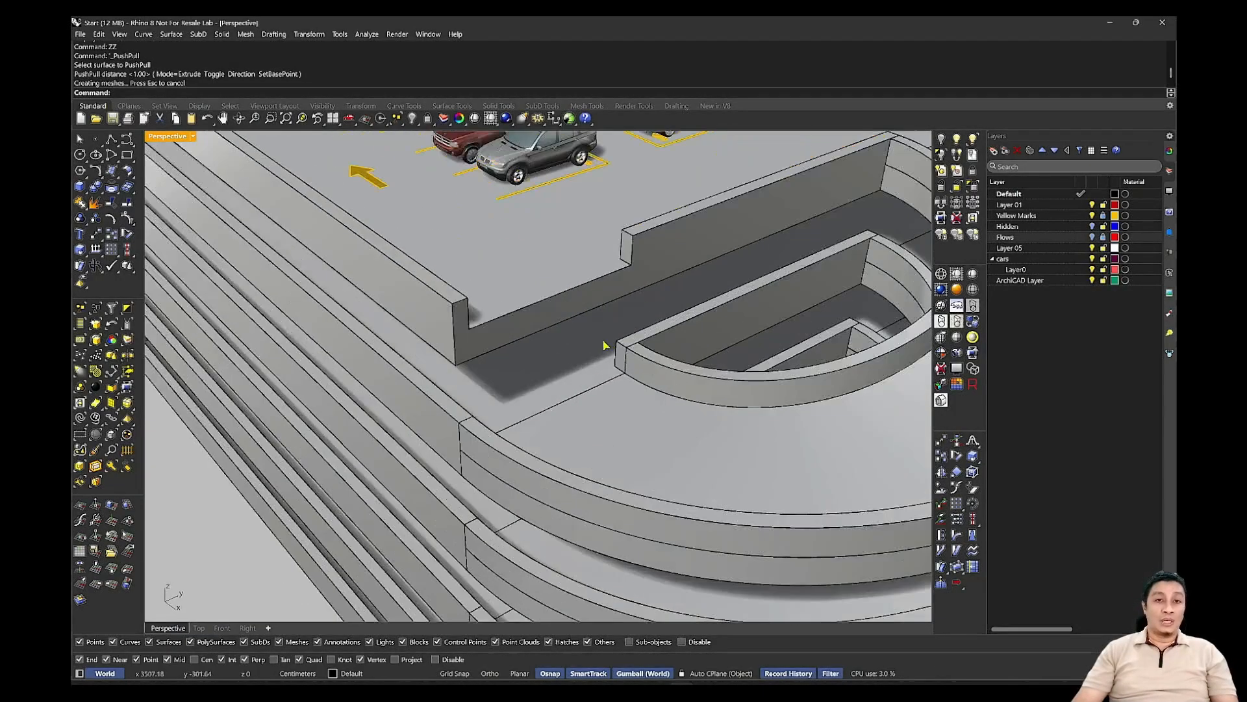
pyautogui.keyDown('shift'); pyautogui.moveTo(501, 398); pyautogui.dragTo(546, 397, button='right'); pyautogui.keyUp('shift')
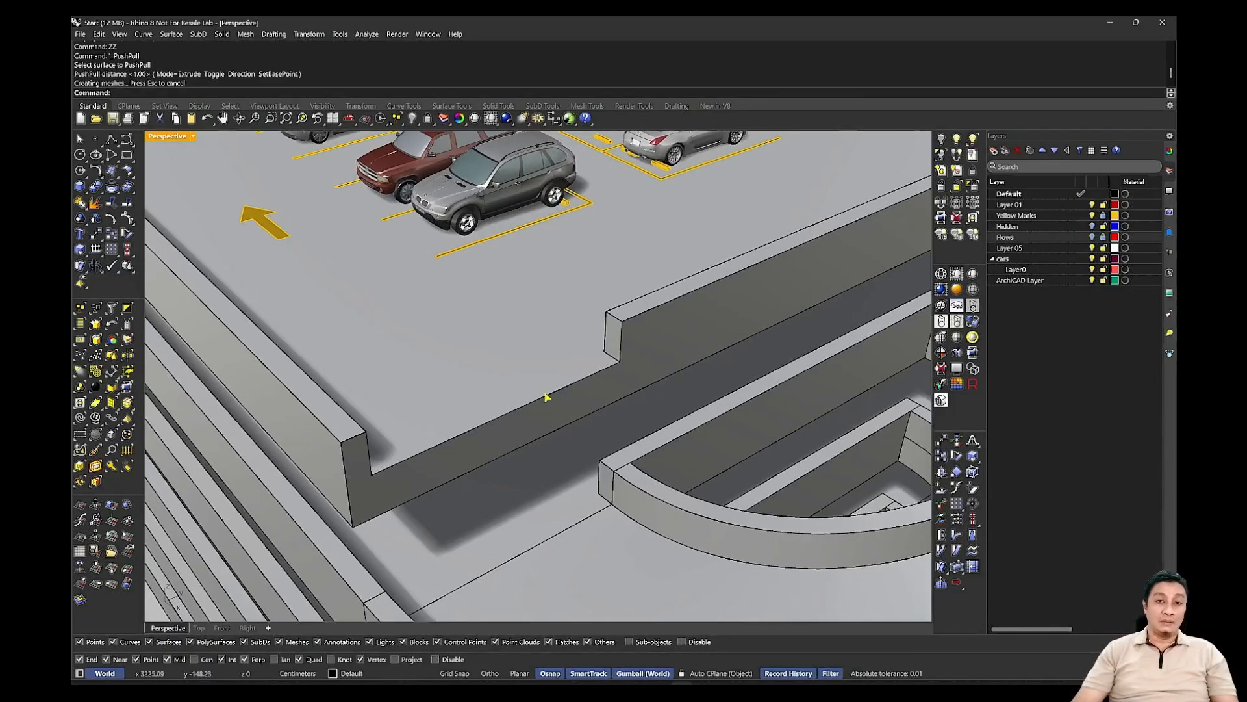
pyautogui.write('Z')
pyautogui.press('Return')
pyautogui.click(614, 338)
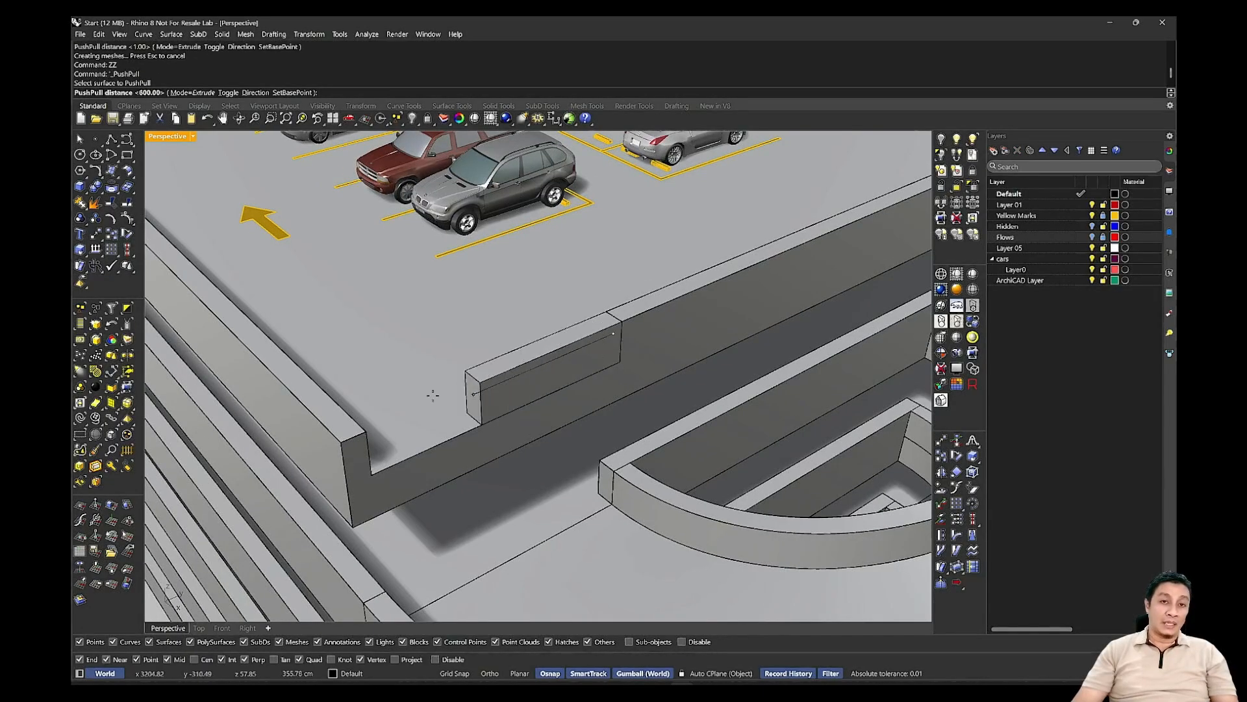
pyautogui.click(346, 423)
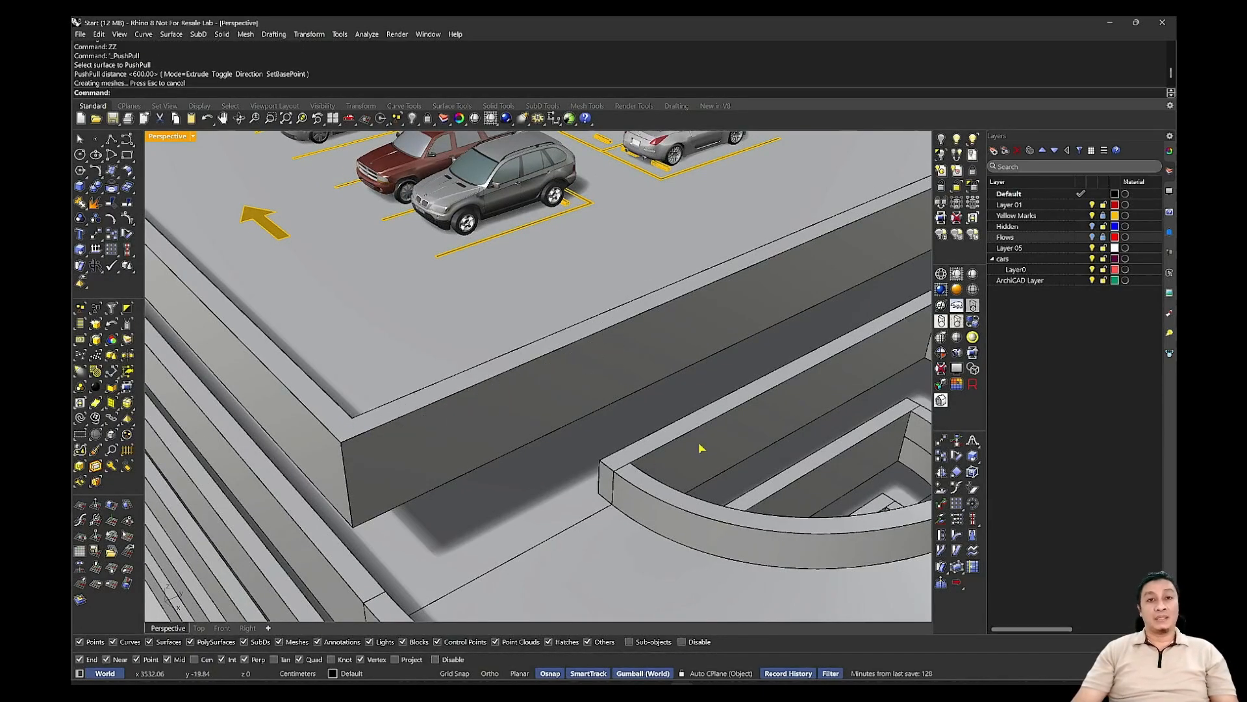
# Examine the complete parking building in Rendered display, and return the view to Shaded.
pyautogui.scroll(-10, 700, 448)
pyautogui.moveTo(690, 448); pyautogui.dragTo(590, 422, button='right')
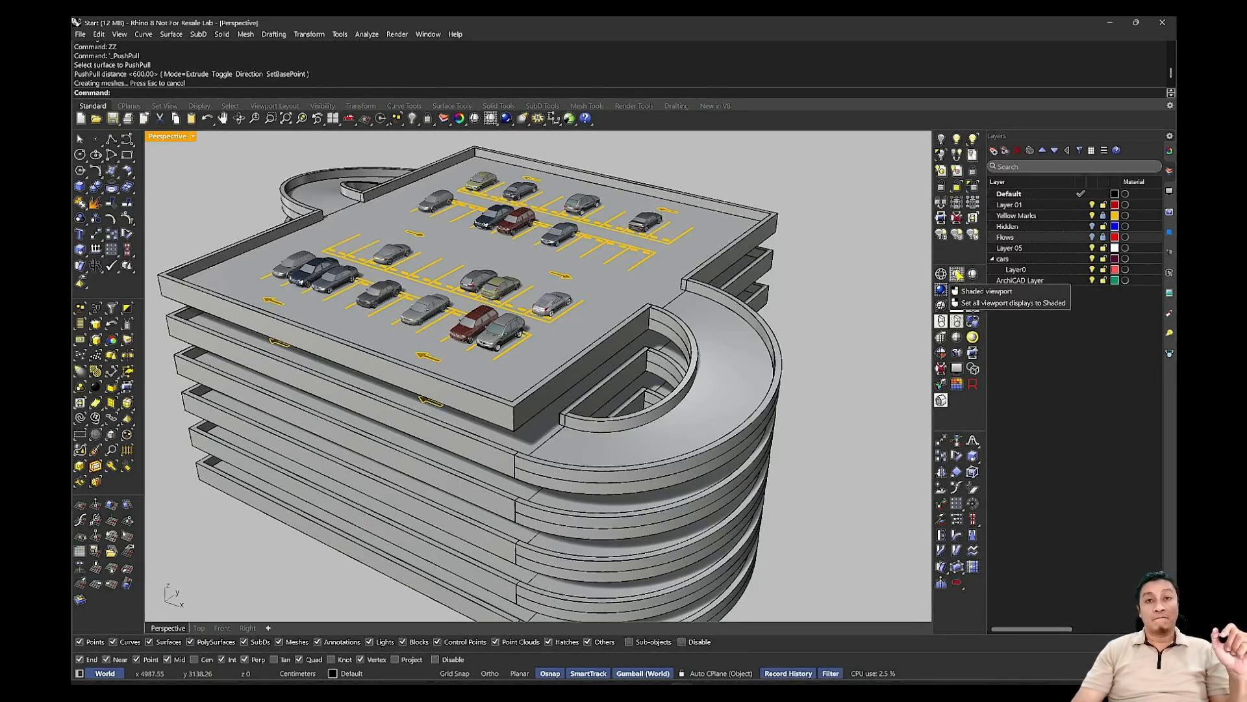
pyautogui.click(957, 289)
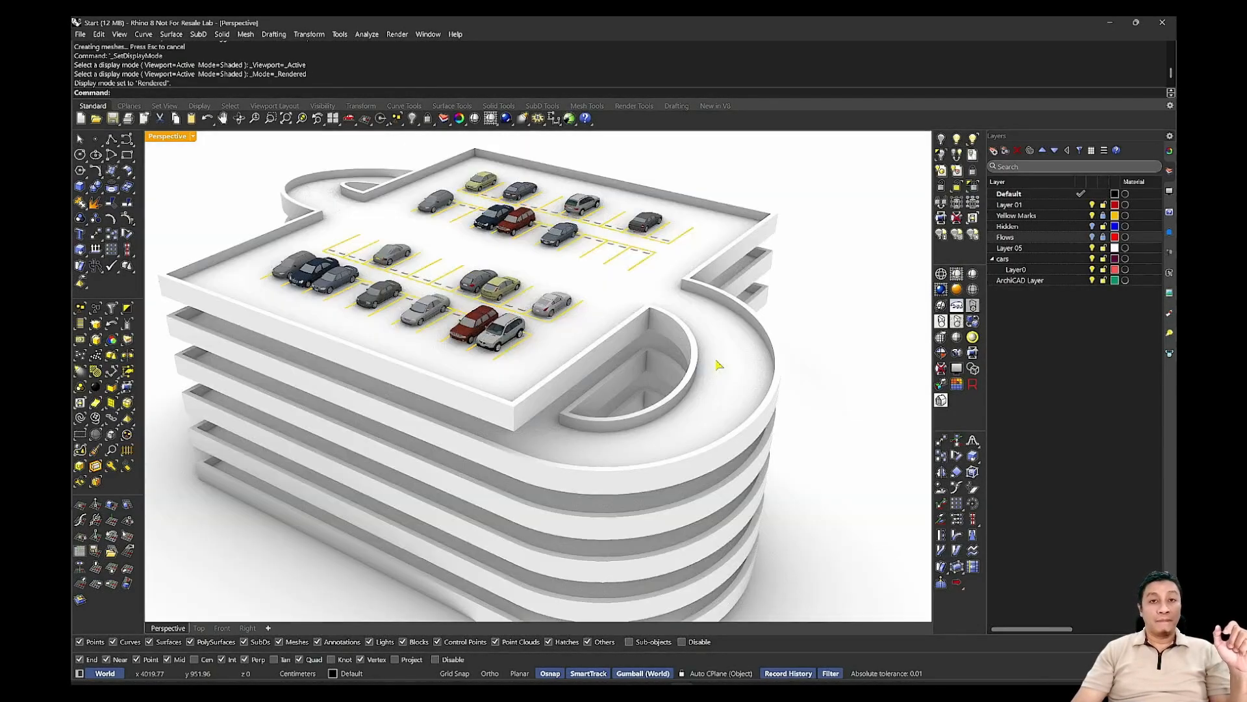
pyautogui.moveTo(719, 365); pyautogui.dragTo(670, 389, button='right')
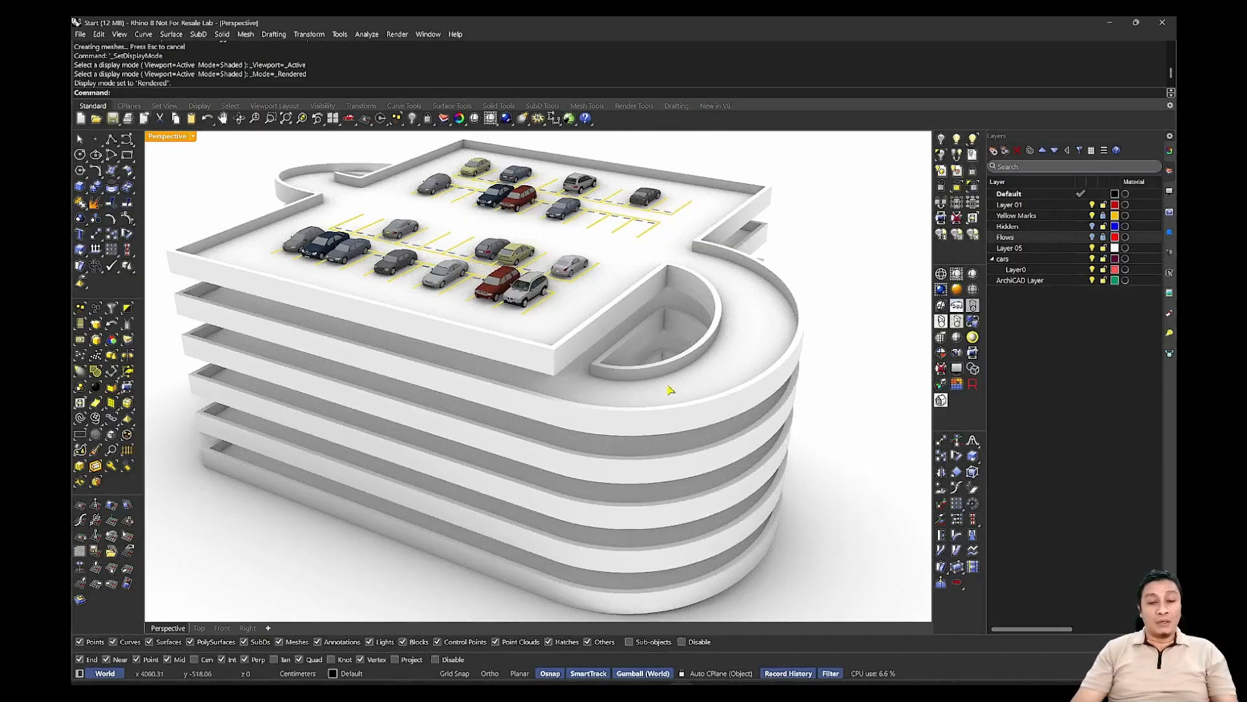
pyautogui.click(957, 274)
pyautogui.moveTo(871, 293); pyautogui.dragTo(812, 374, button='right')
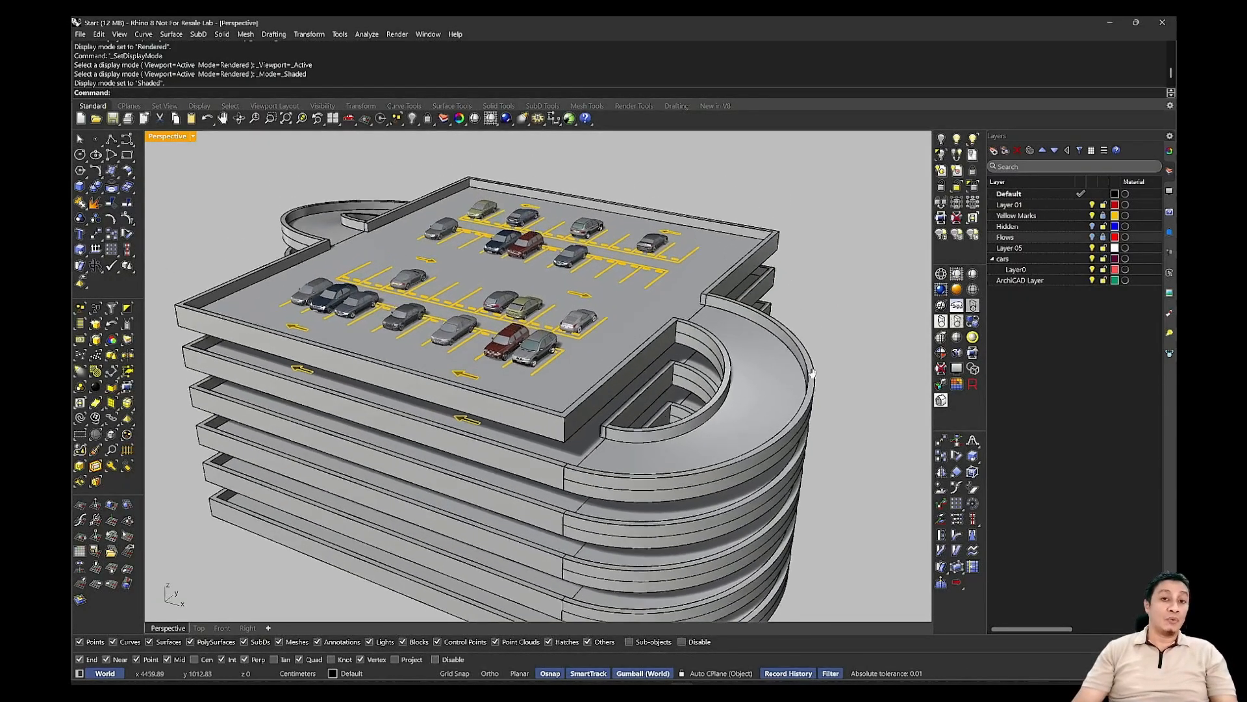
# Undo the ramp and floor modelling back to the original two decks, and hide the Flows layer.
pyautogui.hotkey('ctrl', 'z')
pyautogui.hotkey('ctrl', 'z')
pyautogui.hotkey('ctrl', 'z')
pyautogui.hotkey('ctrl', 'z')
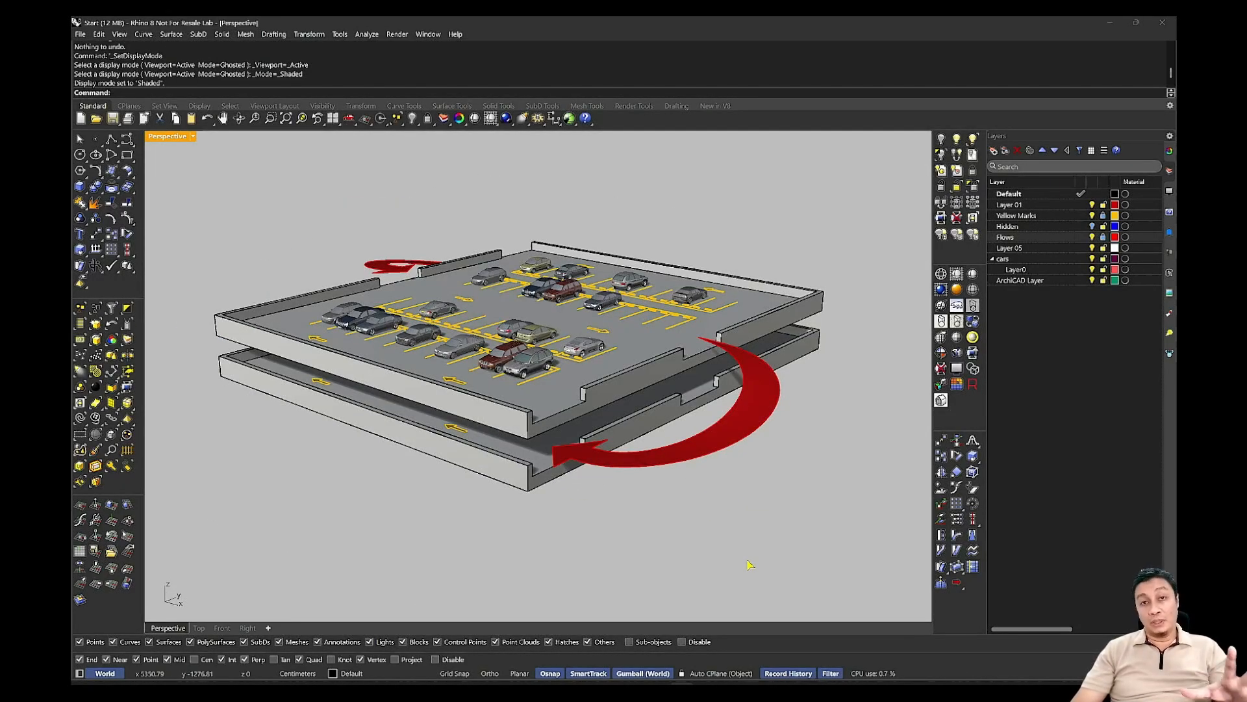
pyautogui.click(1092, 238)
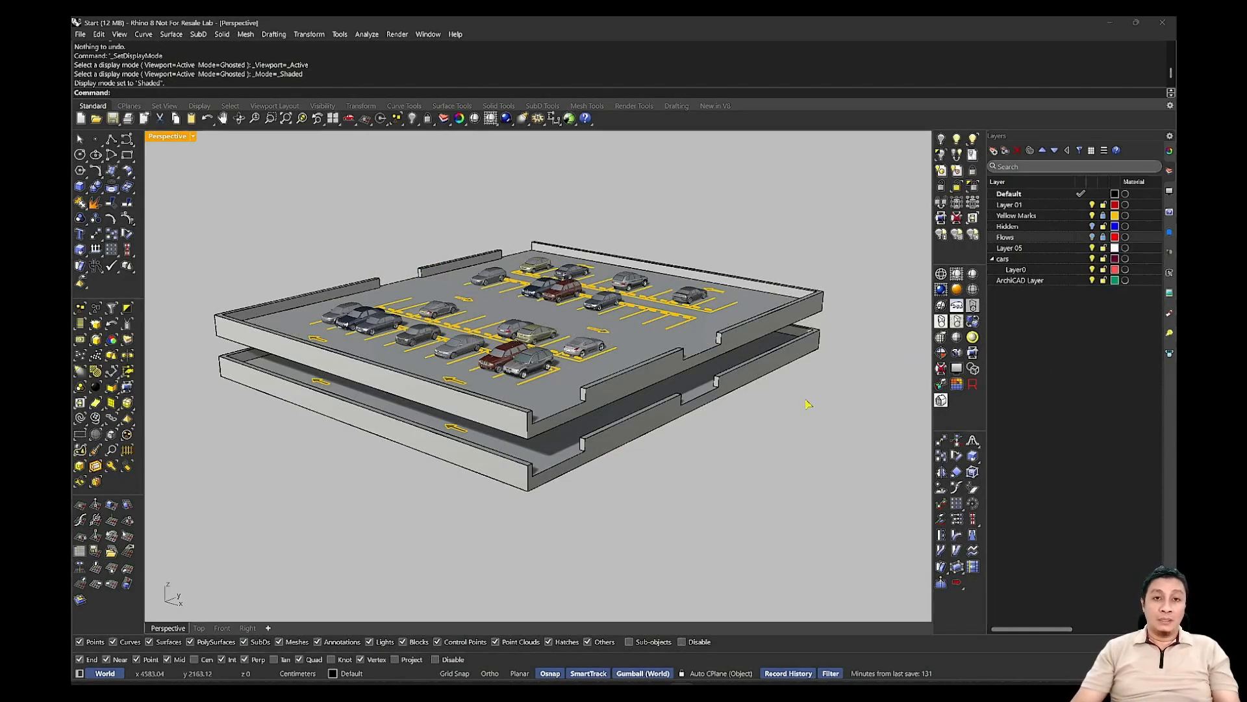
# Switch the view to Ghosted display around the deck openings and bring up the Archi Macros.
pyautogui.scroll(5, 700, 390)
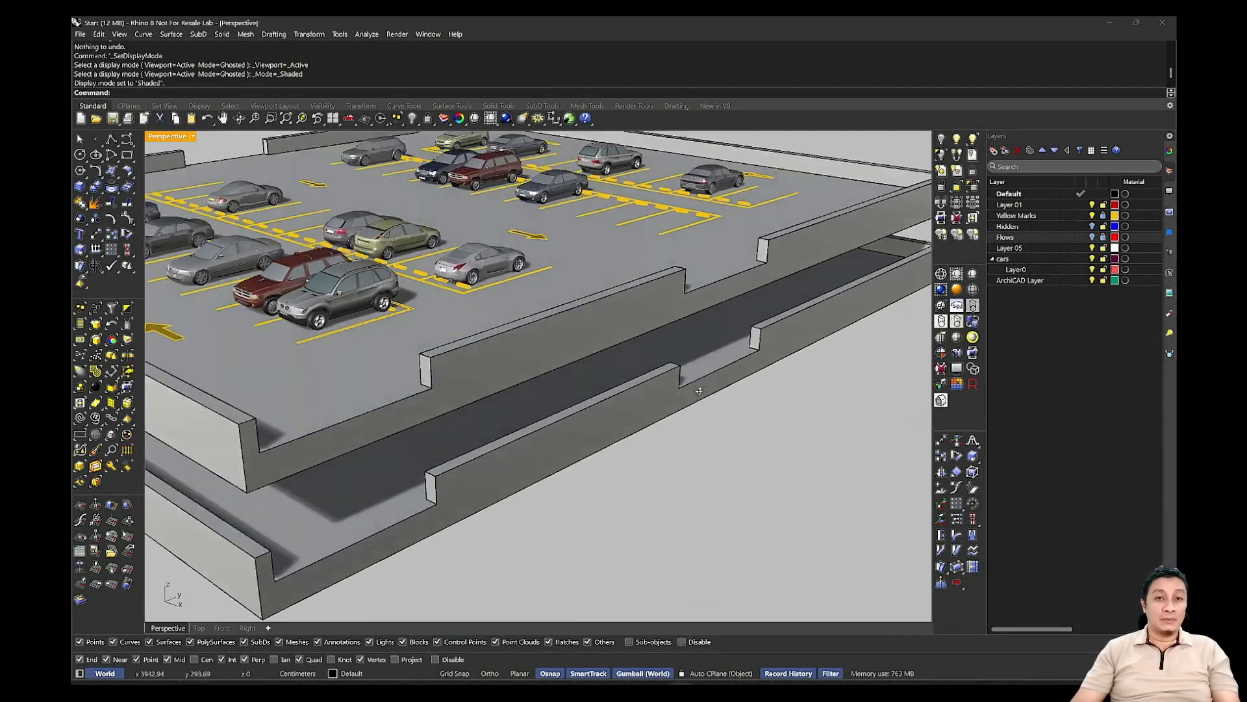
pyautogui.scroll(5, 699, 390)
pyautogui.click(973, 290)
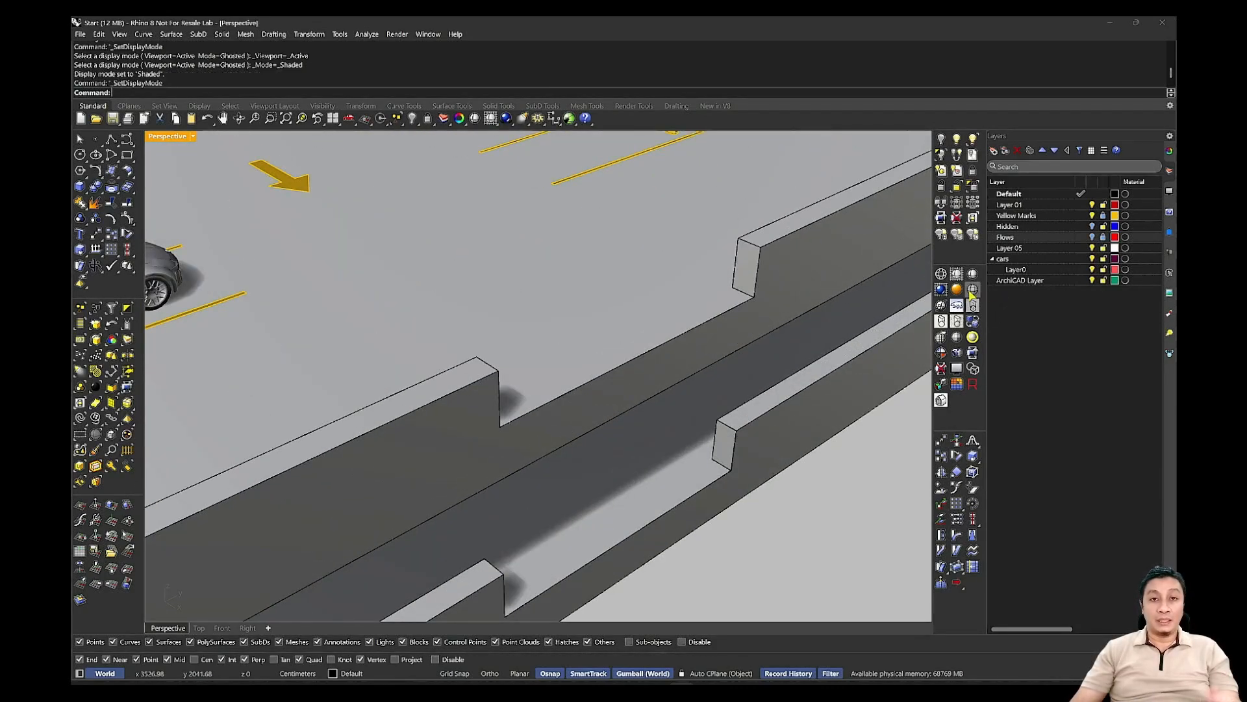
pyautogui.moveTo(806, 391)
pyautogui.mouseDown(button='right')
pyautogui.moveTo(791, 427)
pyautogui.moveTo(796, 413)
pyautogui.mouseUp(button='right')
pyautogui.click(1170, 252)
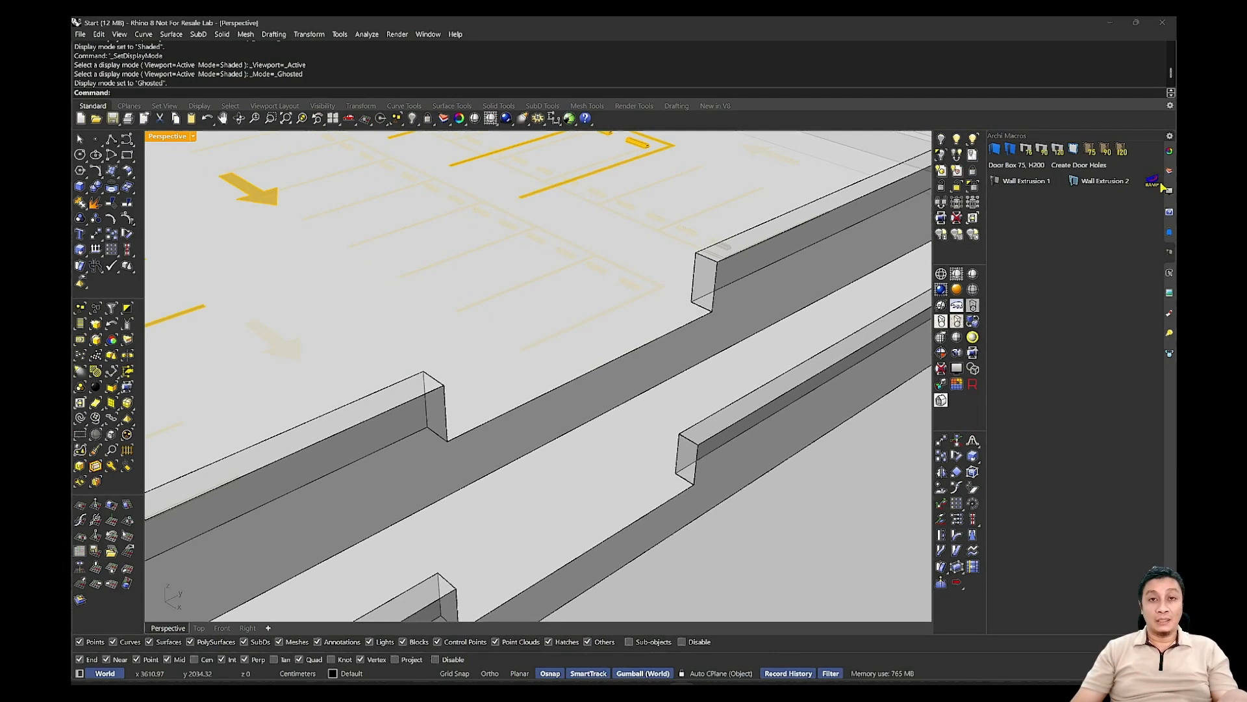
# Run the ramp macro and blend an outer arc between the base edges of the upper deck's two outer parapet ends.
pyautogui.click(1153, 183)
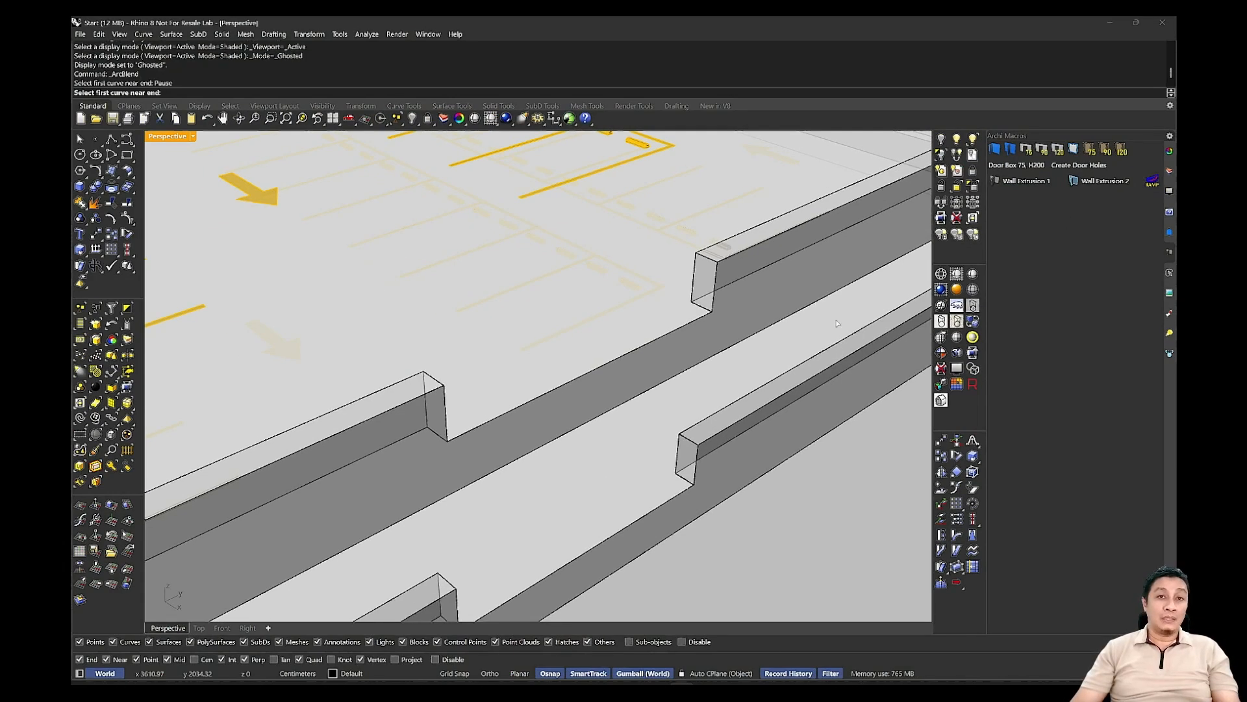
pyautogui.click(710, 311)
pyautogui.scroll(-10, 709, 312)
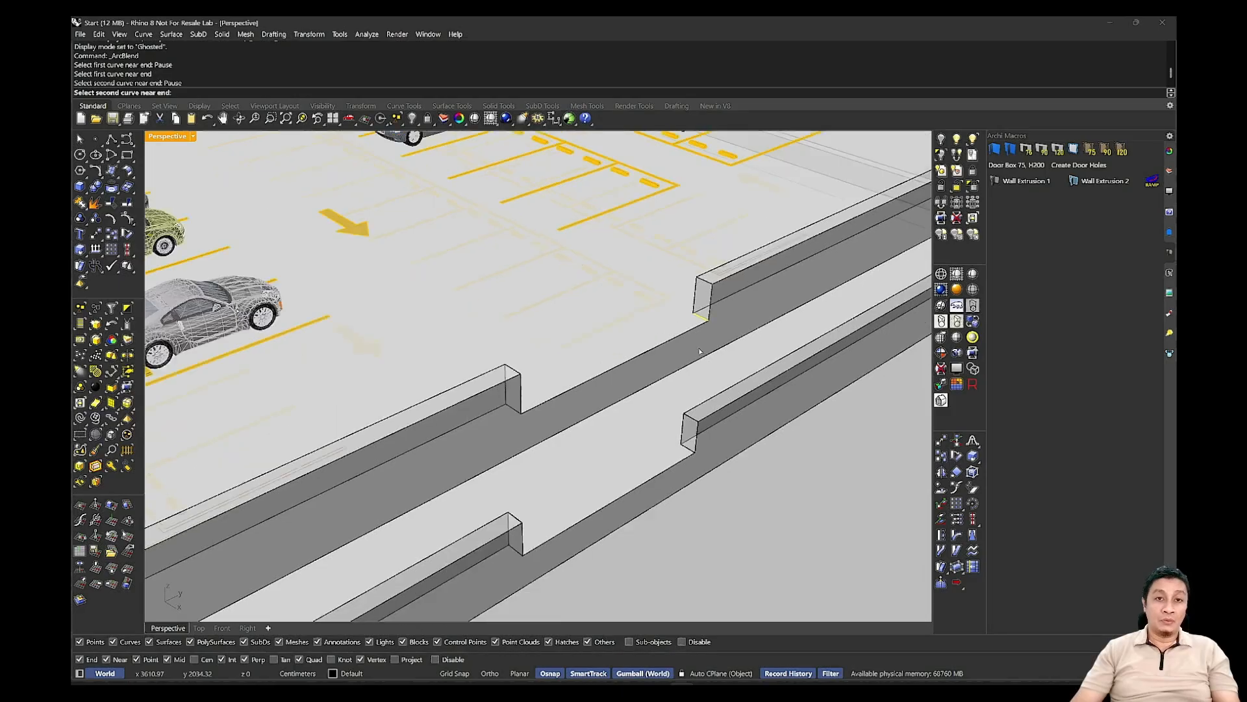
pyautogui.scroll(5, 578, 410)
pyautogui.scroll(5, 546, 419)
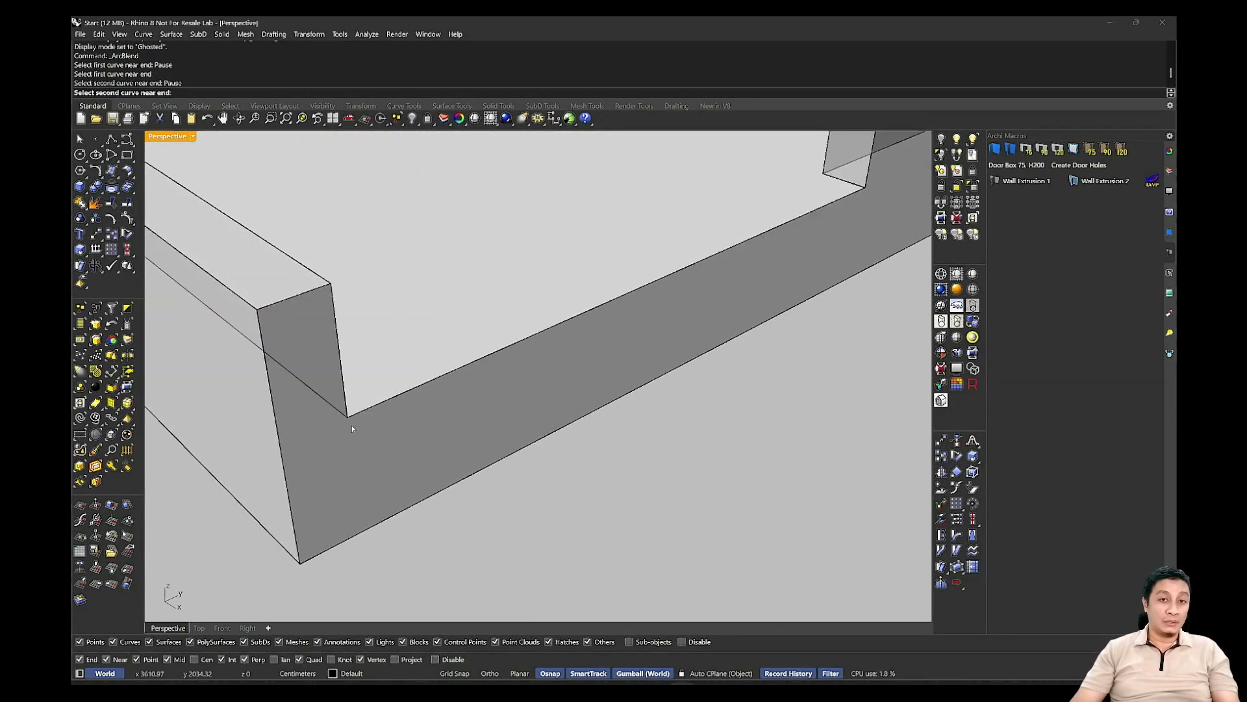
pyautogui.click(338, 414)
# Blend an inner arc between the base edges of the lower and upper decks' inner parapet ends and accept it.
pyautogui.keyDown('shift'); pyautogui.moveTo(829, 250); pyautogui.dragTo(714, 312, button='right'); pyautogui.keyUp('shift')
pyautogui.click(465, 403)
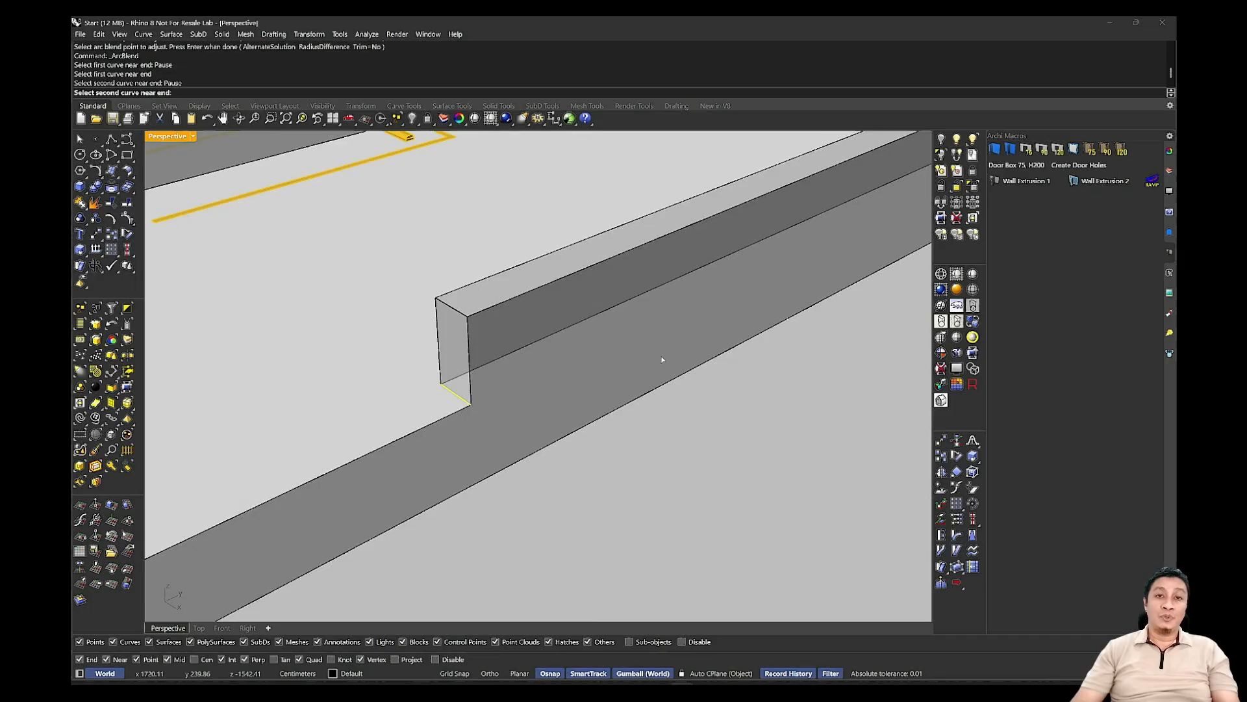
pyautogui.scroll(-5, 662, 359)
pyautogui.scroll(5, 622, 310)
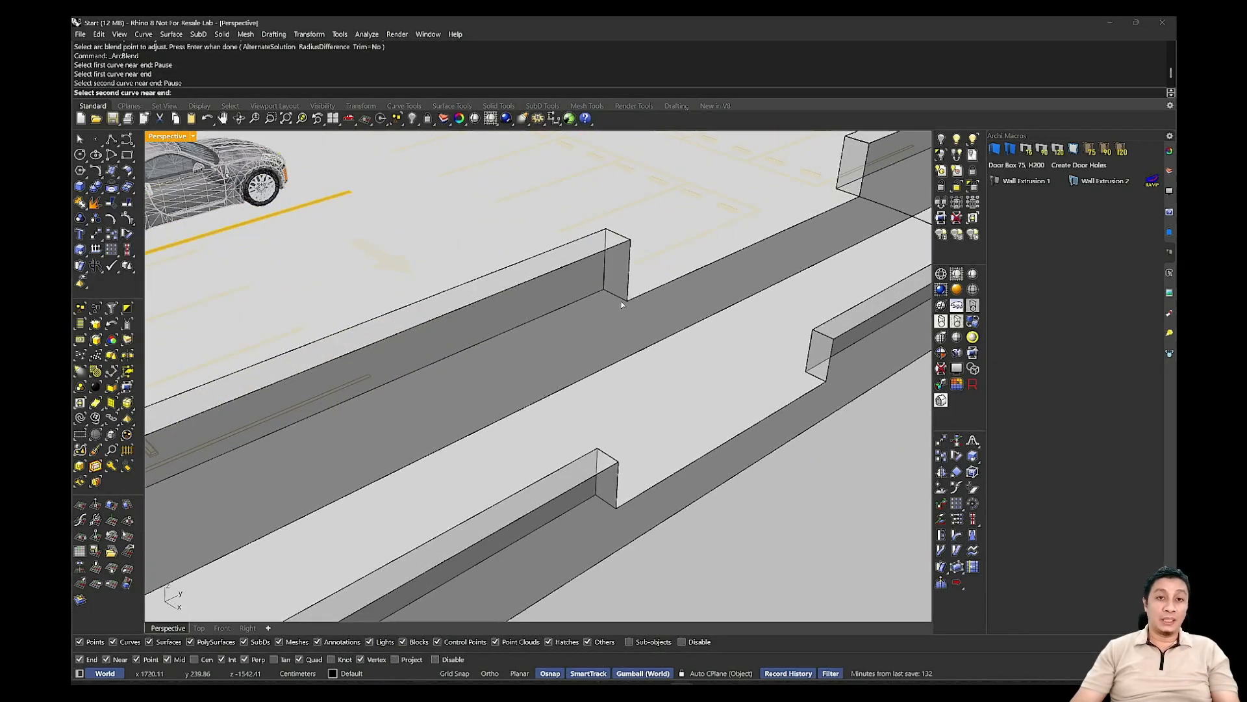
pyautogui.click(614, 296)
pyautogui.scroll(-5, 684, 471)
pyautogui.keyDown('shift'); pyautogui.moveTo(685, 472); pyautogui.dragTo(788, 364, button='right'); pyautogui.keyUp('shift')
pyautogui.moveTo(640, 536); pyautogui.dragTo(715, 459, button='right')
pyautogui.press('Return')
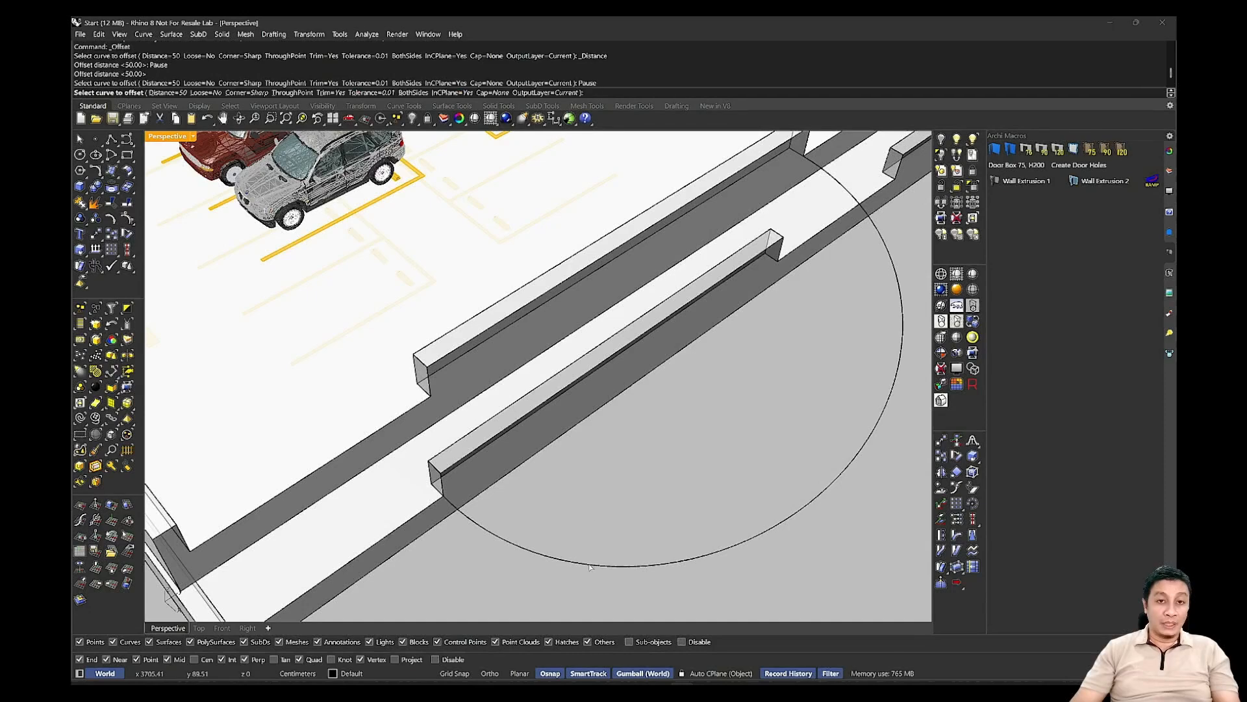
# Offset the inner arc inward and the outer arc outward, each by 50 cm.
pyautogui.click(589, 566)
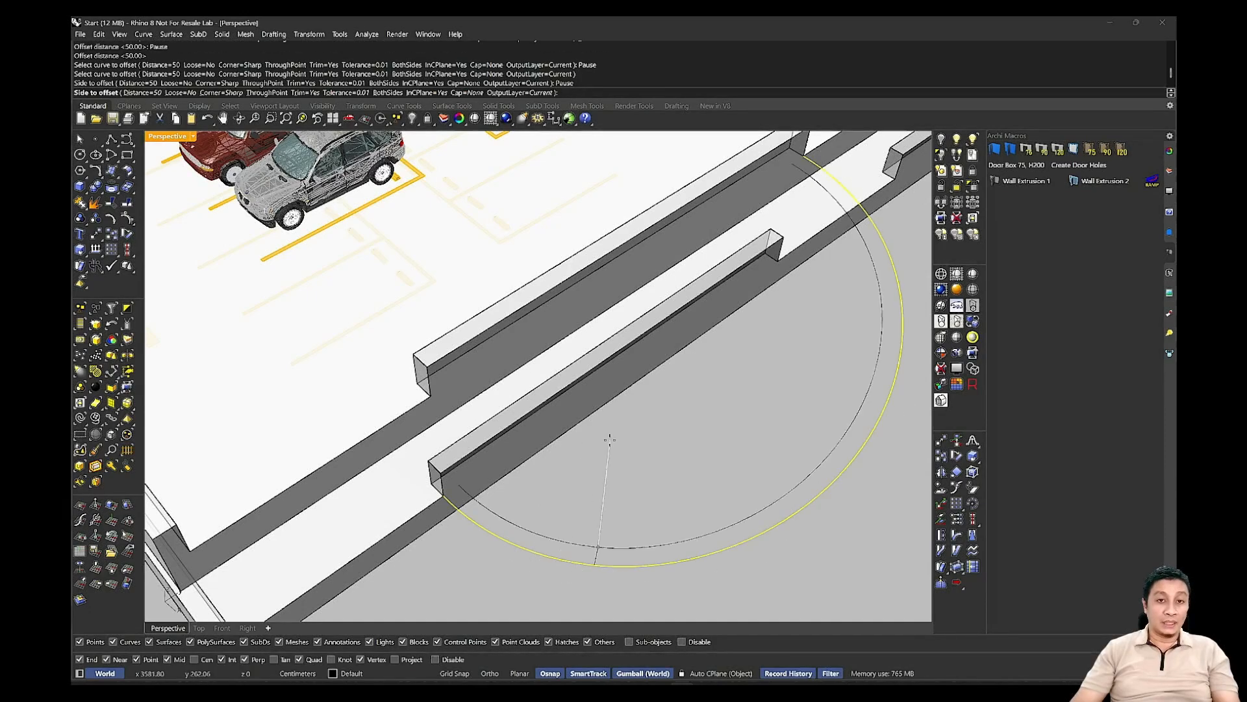
pyautogui.click(638, 492)
pyautogui.press('Return')
pyautogui.moveTo(637, 492); pyautogui.dragTo(646, 432, button='right')
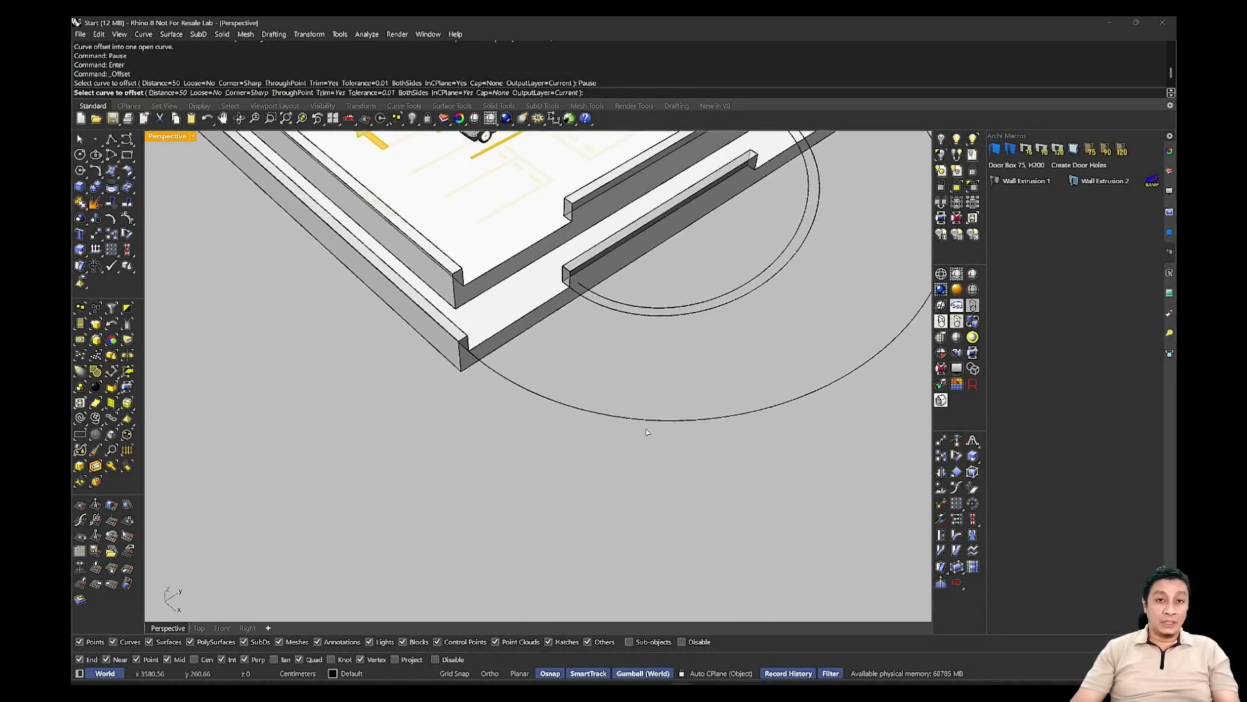
pyautogui.click(652, 422)
pyautogui.click(646, 452)
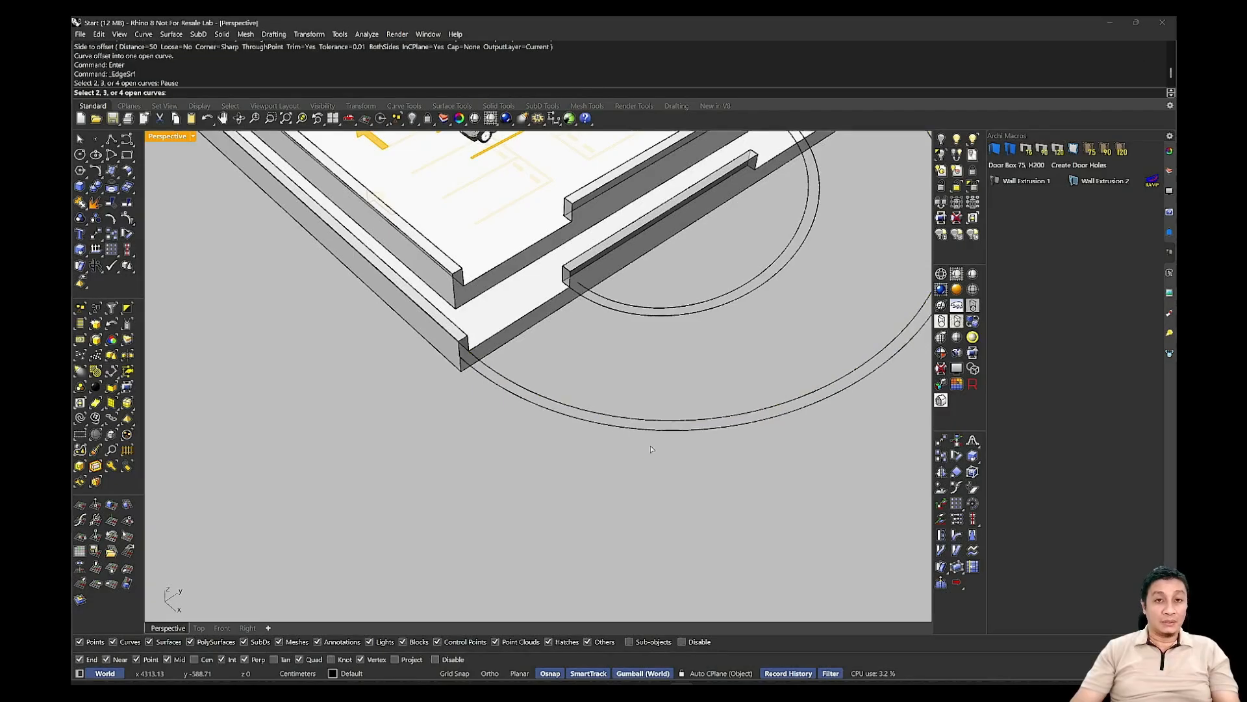
# Create one curved strip surface between the inner pair of arcs and another between the outer pair.
pyautogui.keyDown('shift'); pyautogui.moveTo(678, 382); pyautogui.dragTo(658, 423, button='right'); pyautogui.keyUp('shift')
pyautogui.scroll(6, 645, 403)
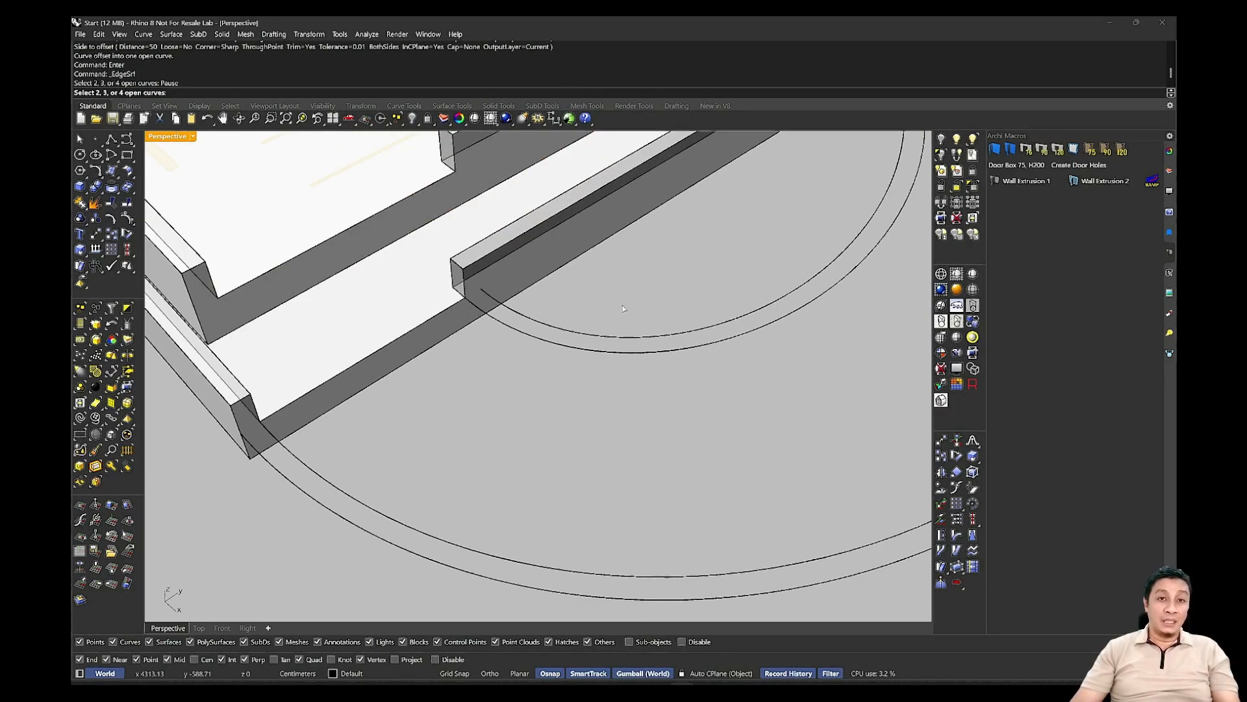
pyautogui.moveTo(557, 388); pyautogui.dragTo(553, 389)
pyautogui.press('Return')
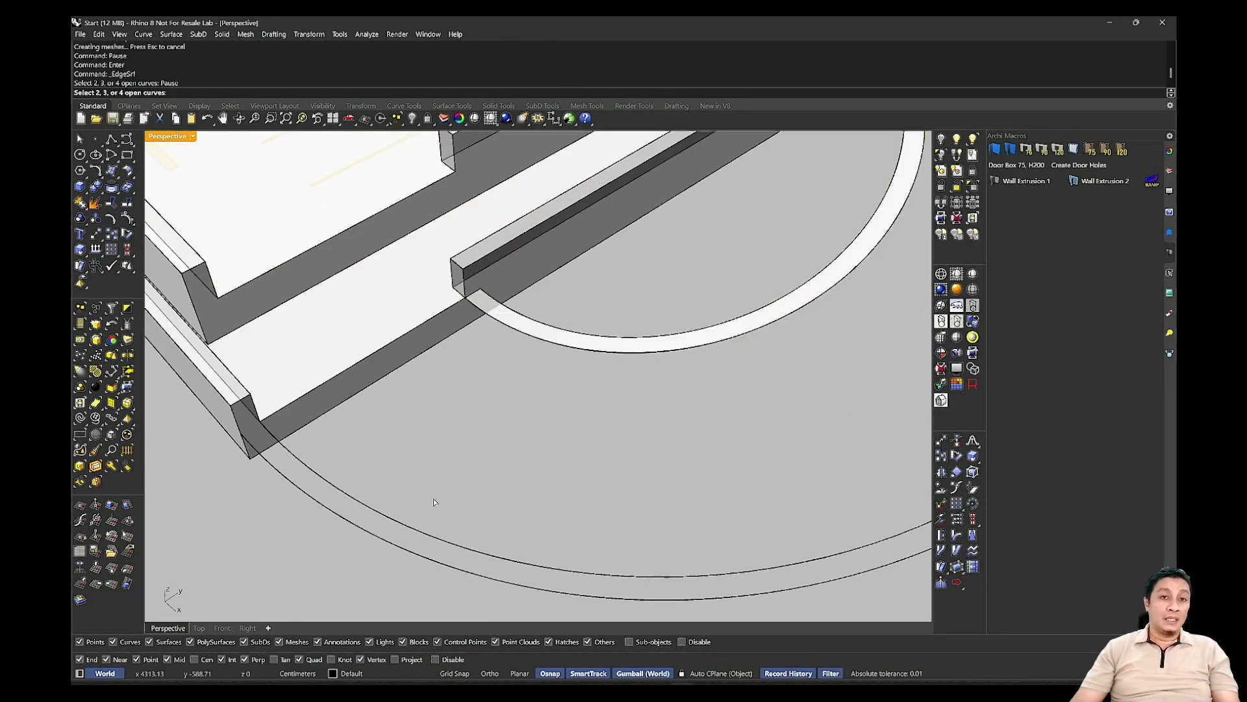
pyautogui.moveTo(403, 498); pyautogui.dragTo(386, 559)
pyautogui.press('Return')
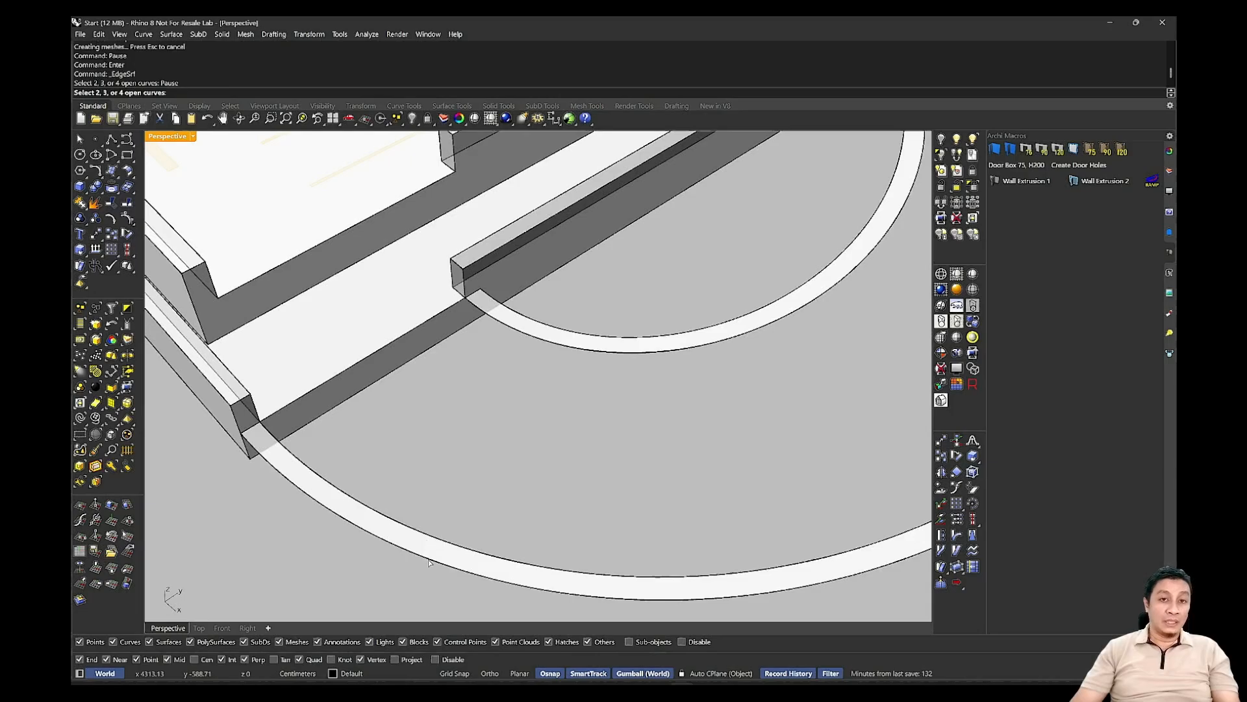
# Create the ramp surface between the outer strip's outermost surface edge and the inner strip's innermost surface edge.
pyautogui.click(428, 562)
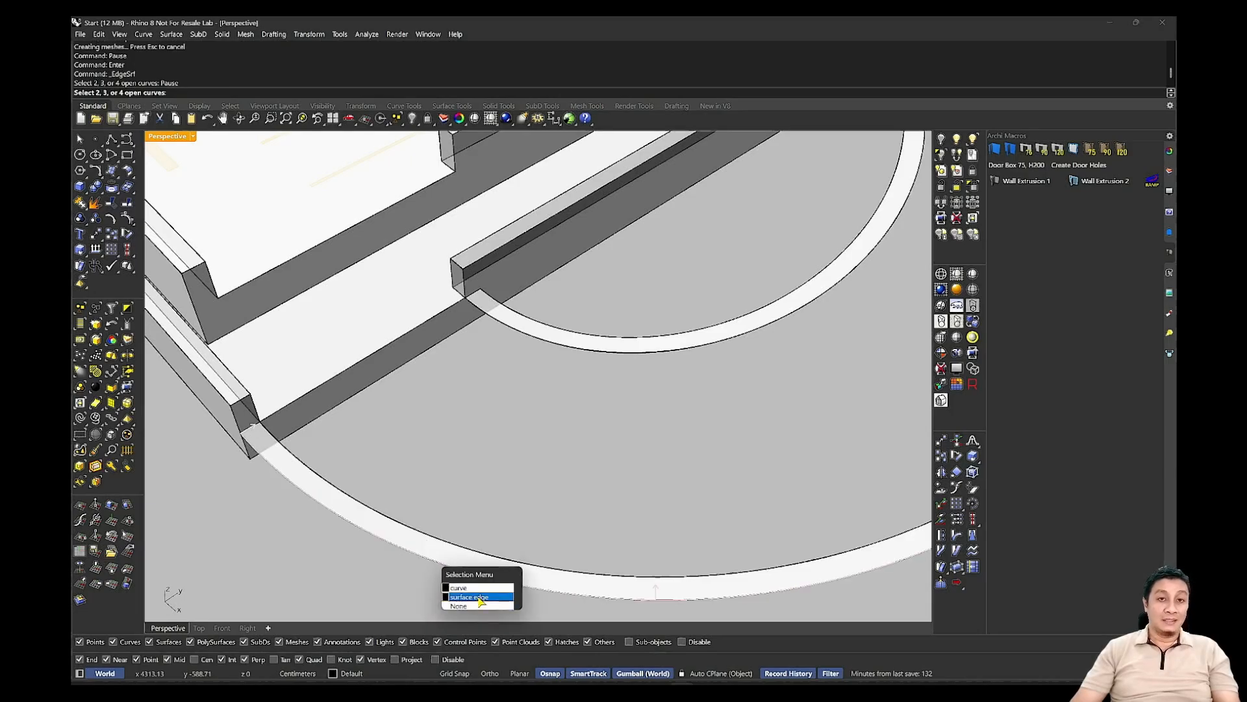
pyautogui.click(481, 597)
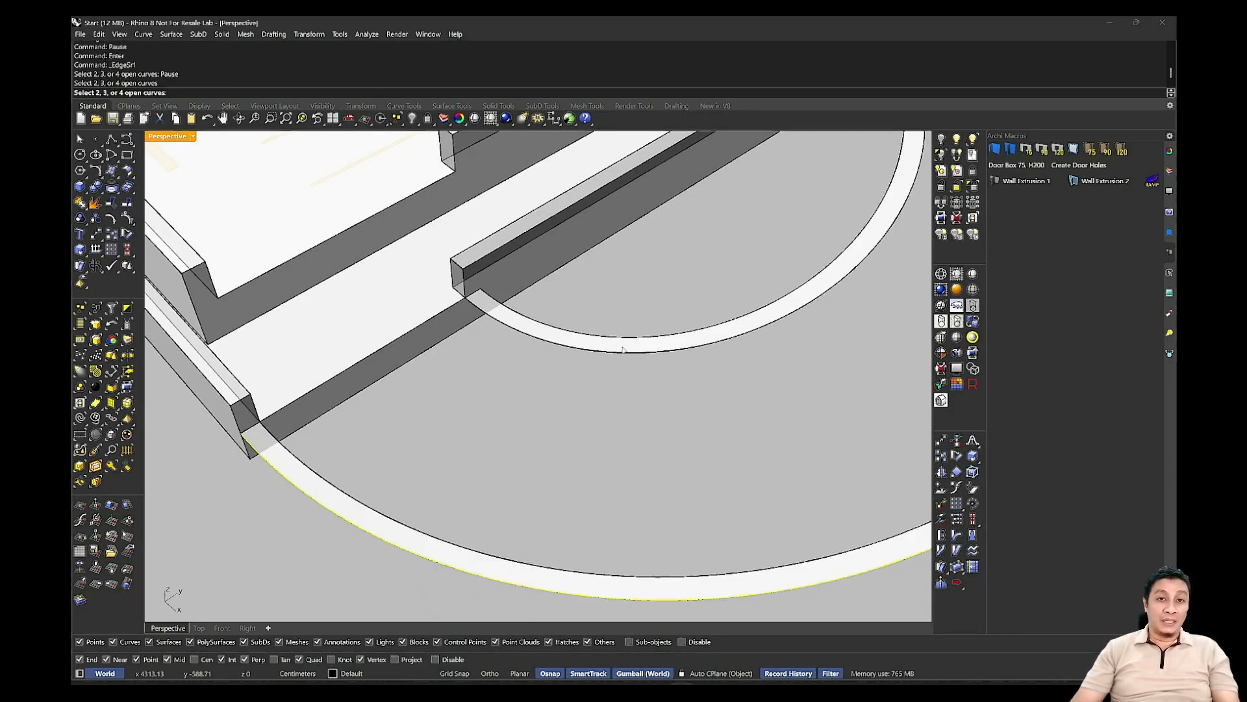
pyautogui.click(628, 339)
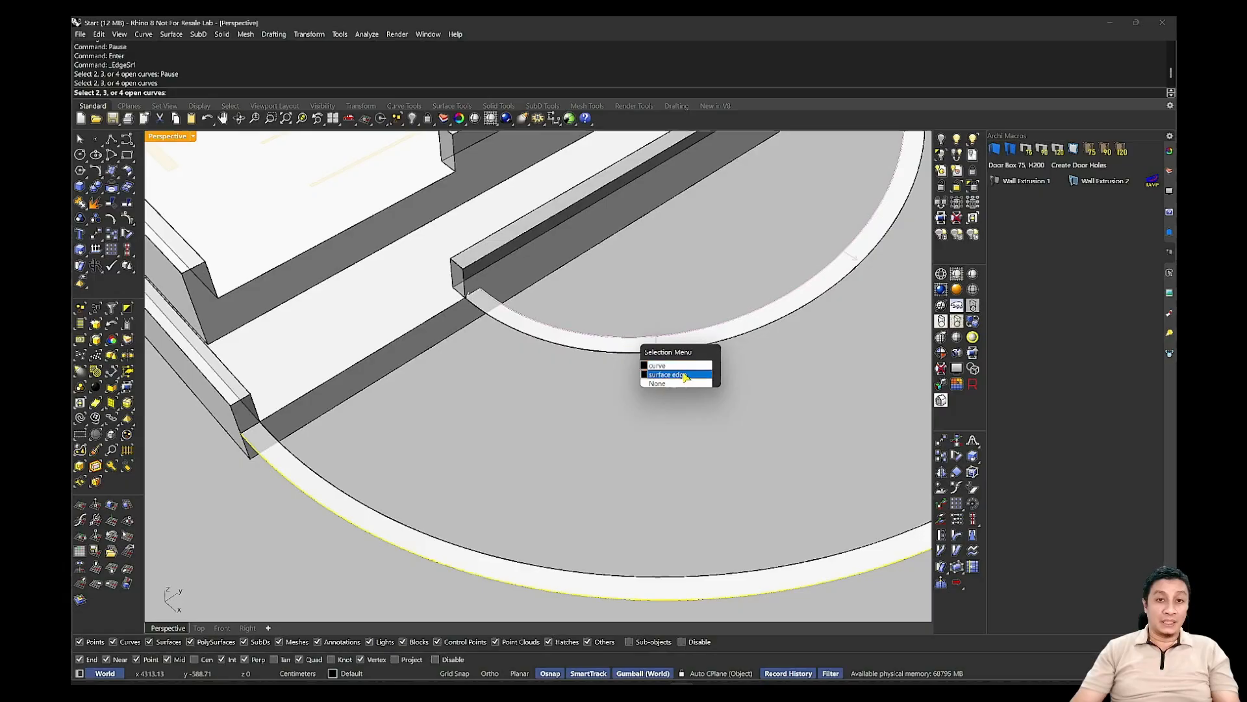
pyautogui.click(650, 375)
pyautogui.press('Return')
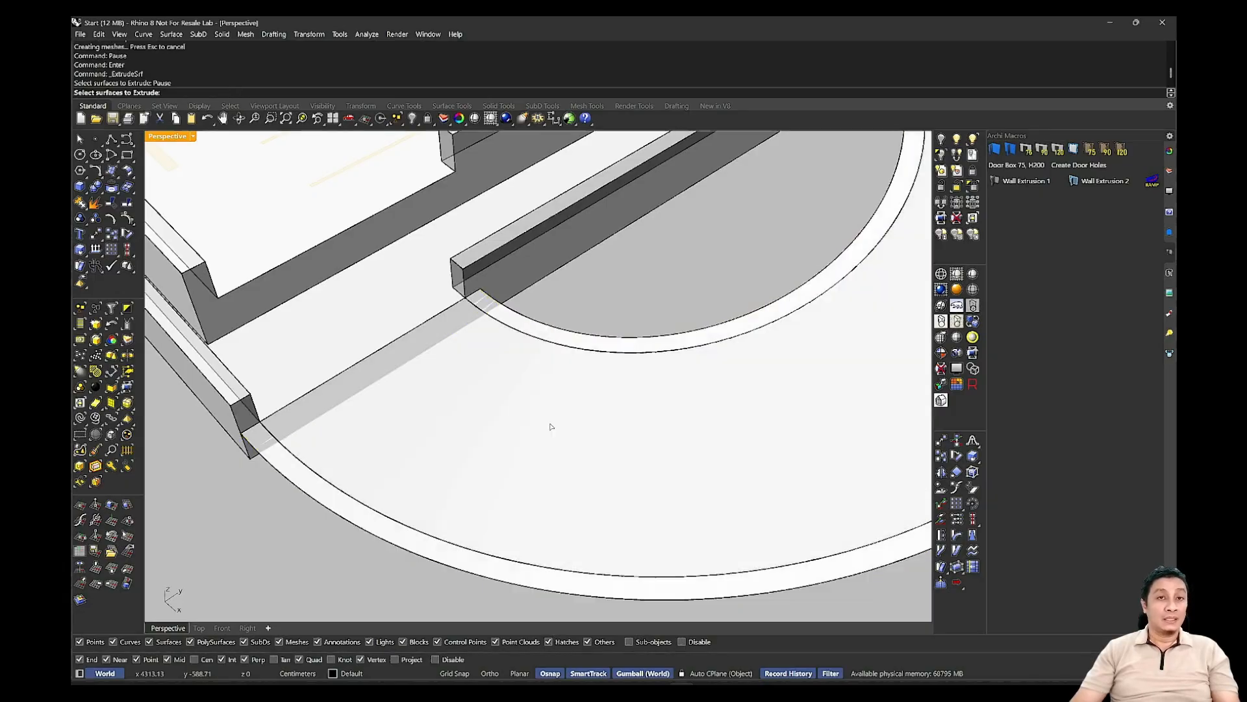
# Extrude the inner and outer curved strips 100 cm upward, from the outer strip's end corner to the top corner of the lower deck's parapet.
pyautogui.moveTo(500, 441); pyautogui.dragTo(523, 430, button='right')
pyautogui.scroll(3, 598, 274)
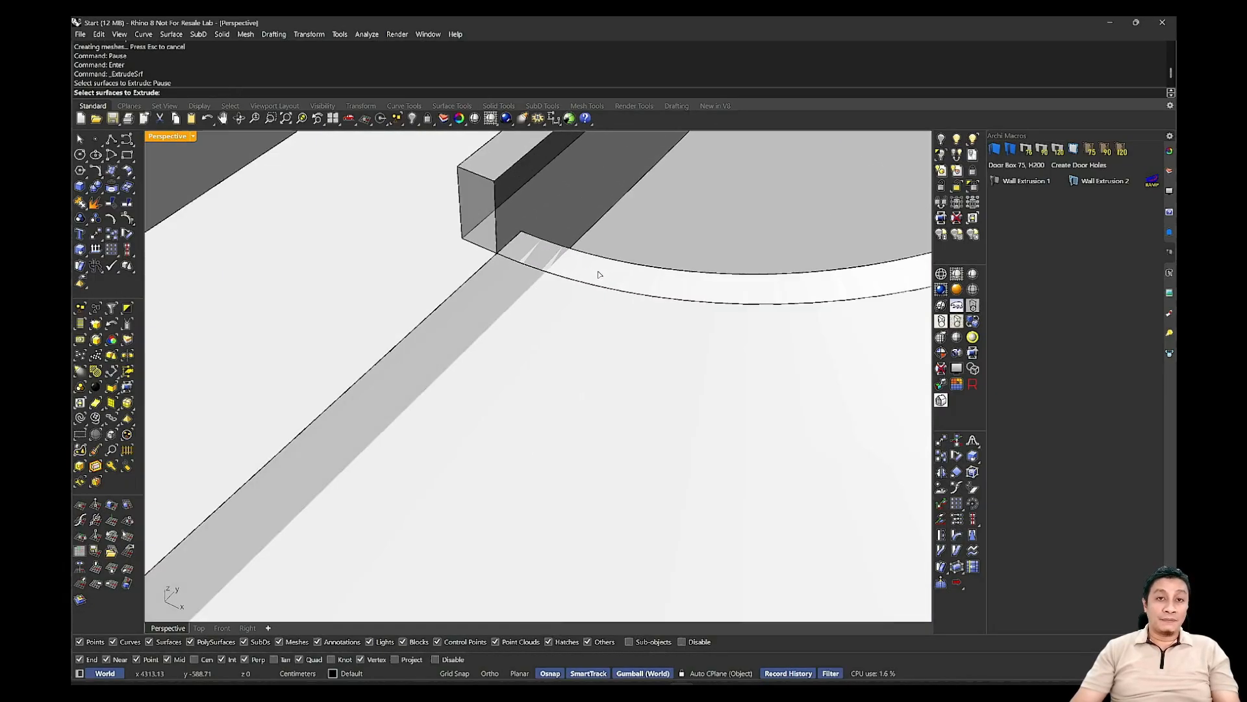
pyautogui.click(599, 278)
pyautogui.click(640, 300)
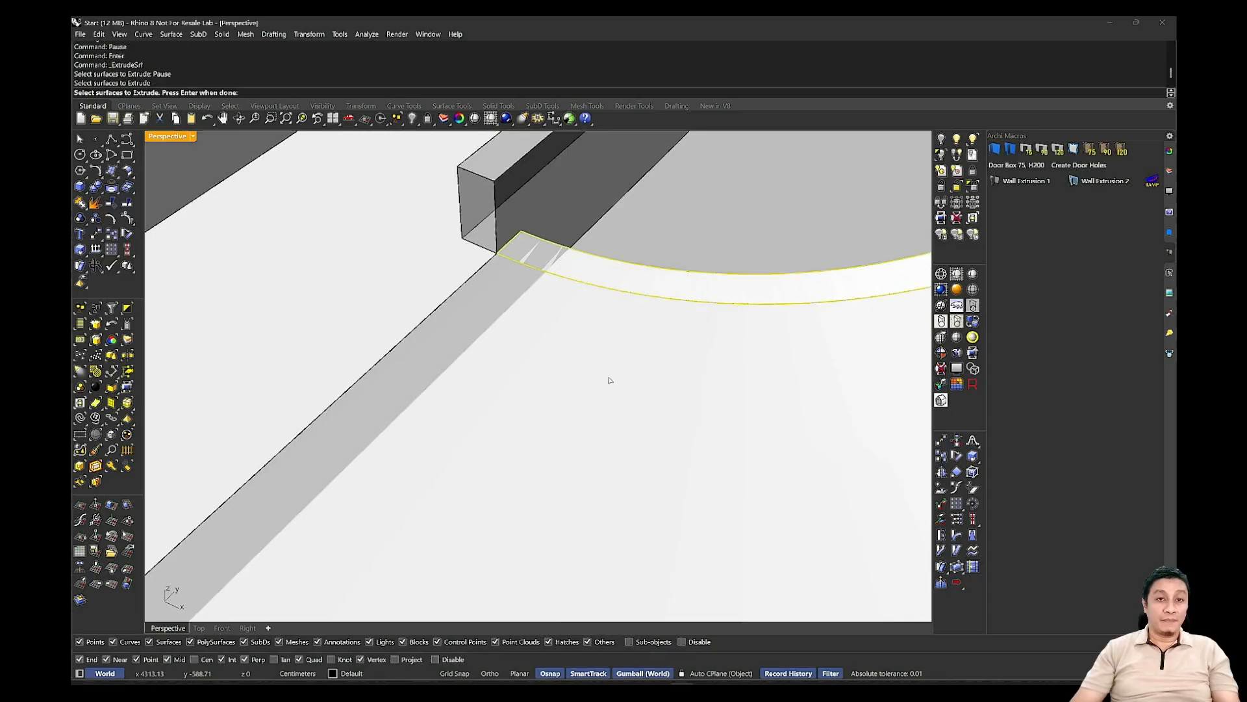
pyautogui.scroll(10, 607, 379)
pyautogui.click(447, 382)
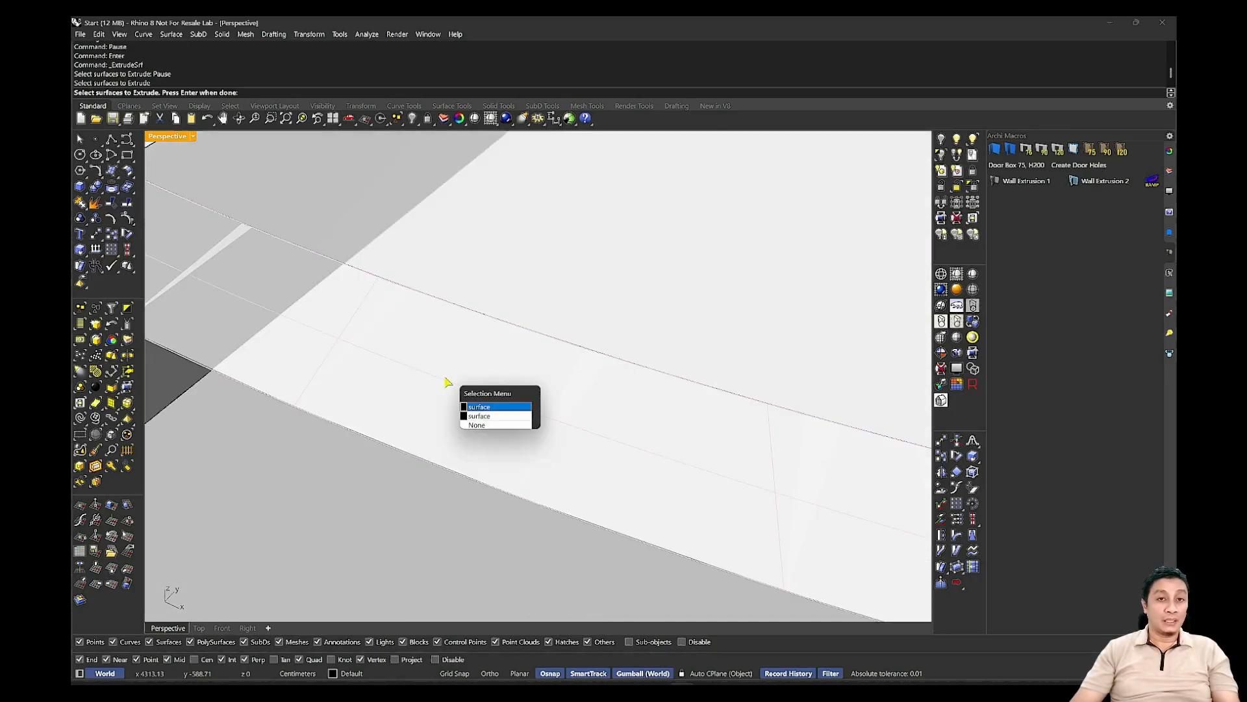
pyautogui.click(478, 407)
pyautogui.scroll(-8, 479, 407)
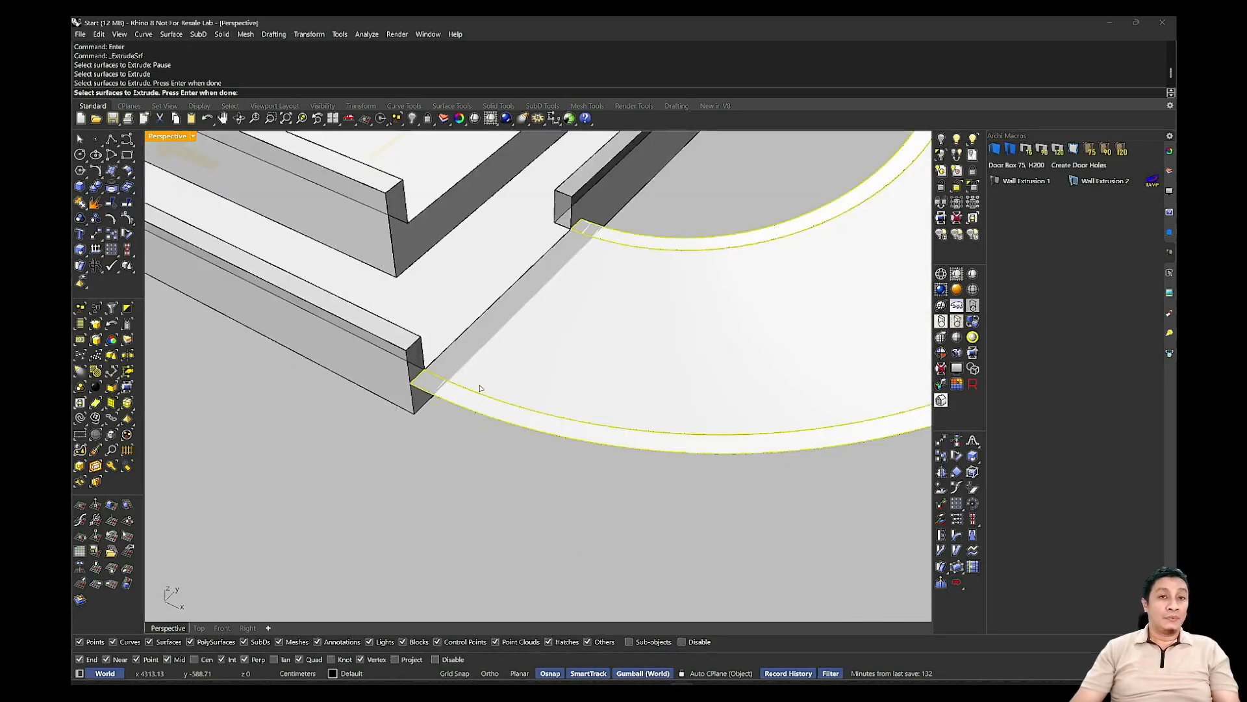
pyautogui.press('Return')
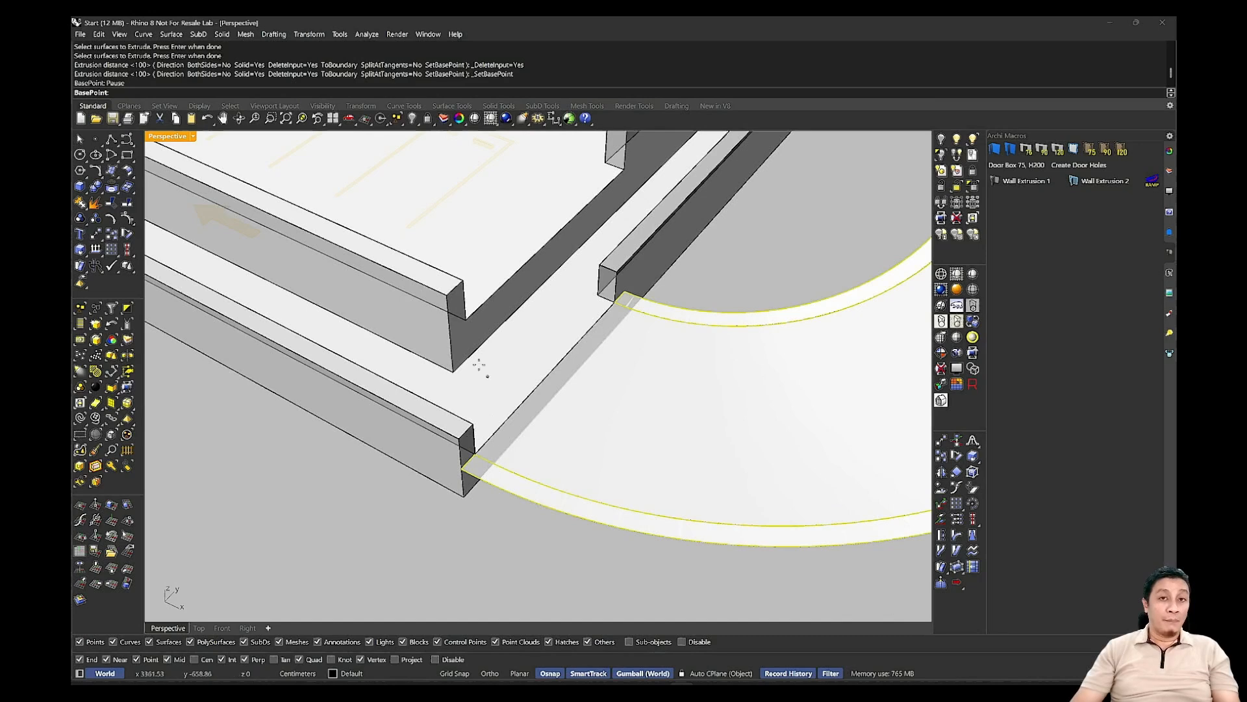
pyautogui.scroll(3, 563, 404)
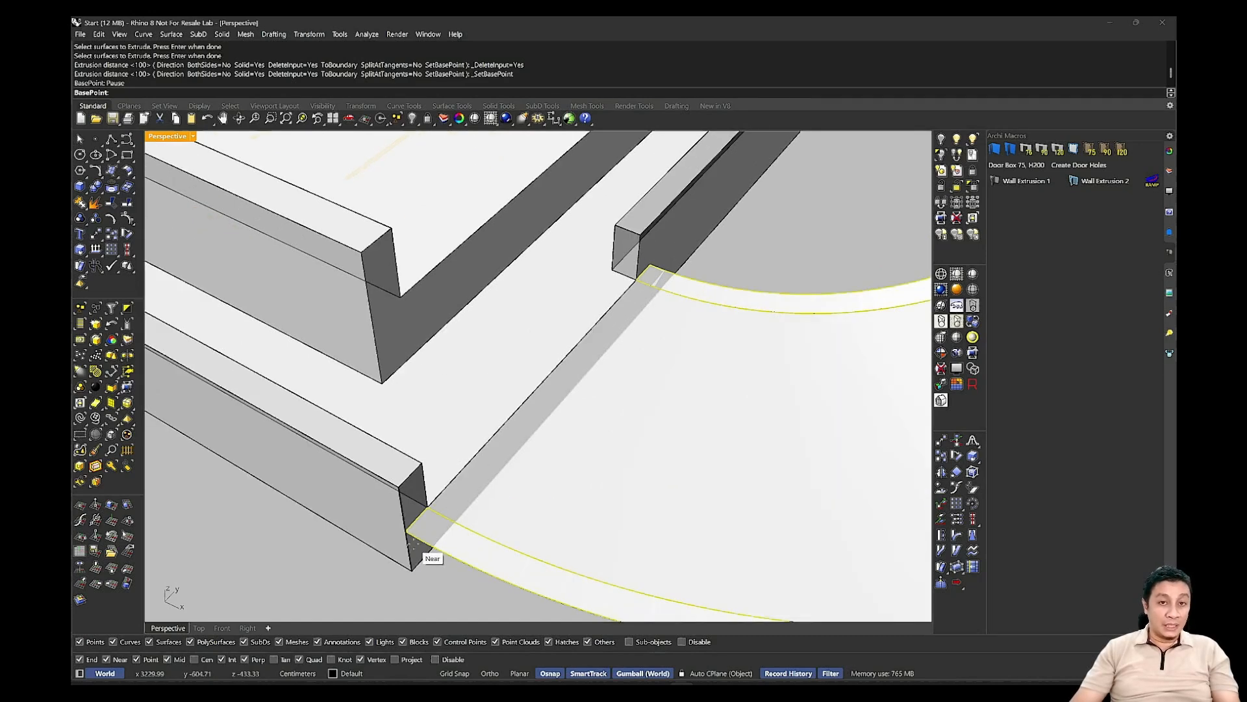
pyautogui.click(407, 532)
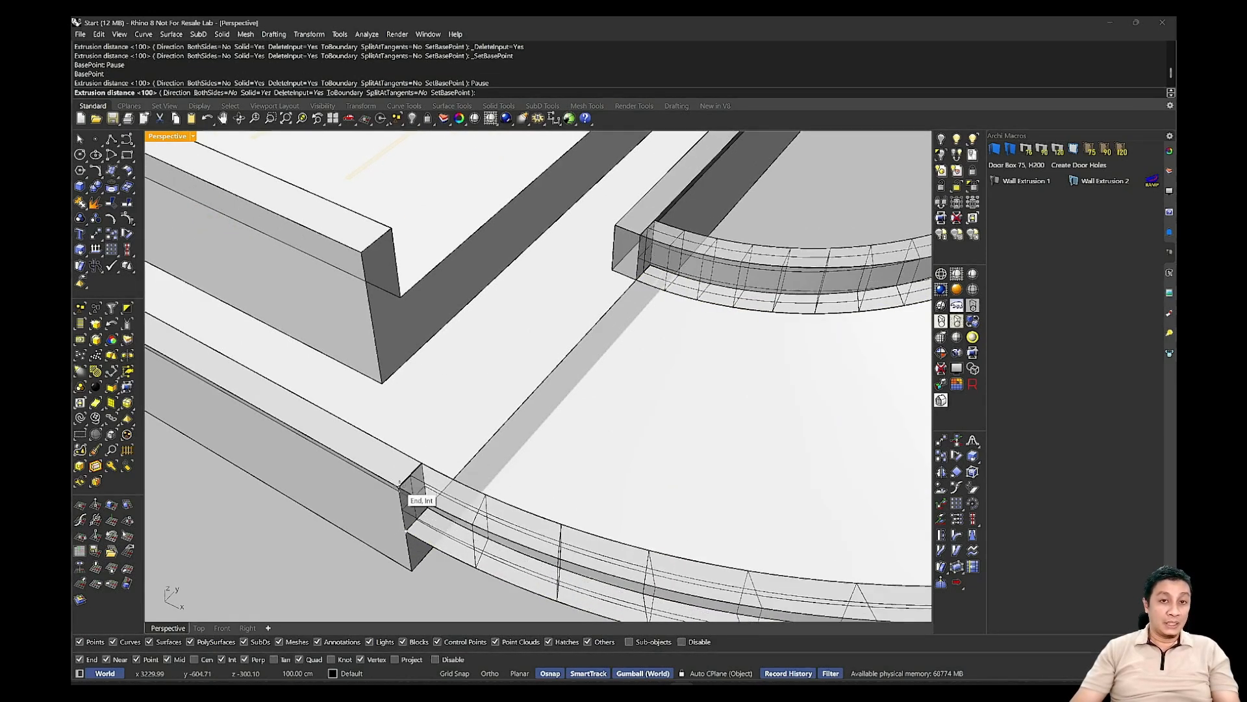
pyautogui.click(399, 484)
# Extrude the ramp surface downward from its outer end corner to the bottom corner of the lower deck slab.
pyautogui.scroll(3, 565, 365)
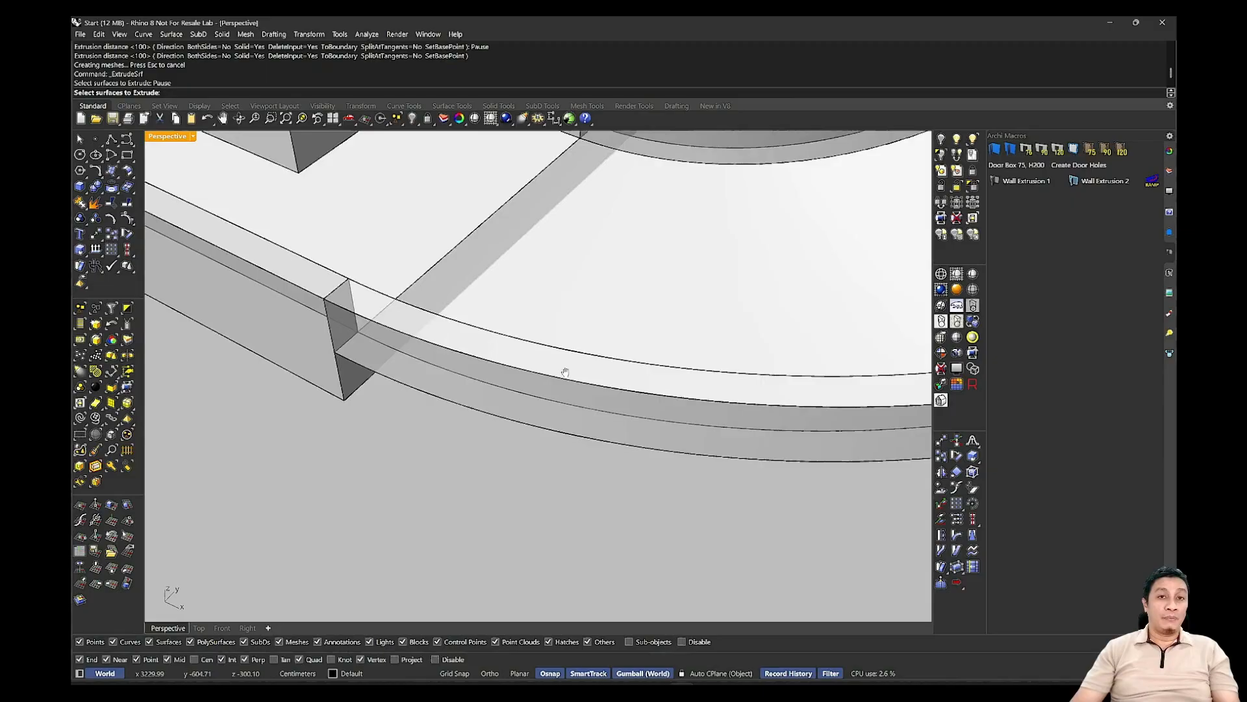
pyautogui.click(585, 283)
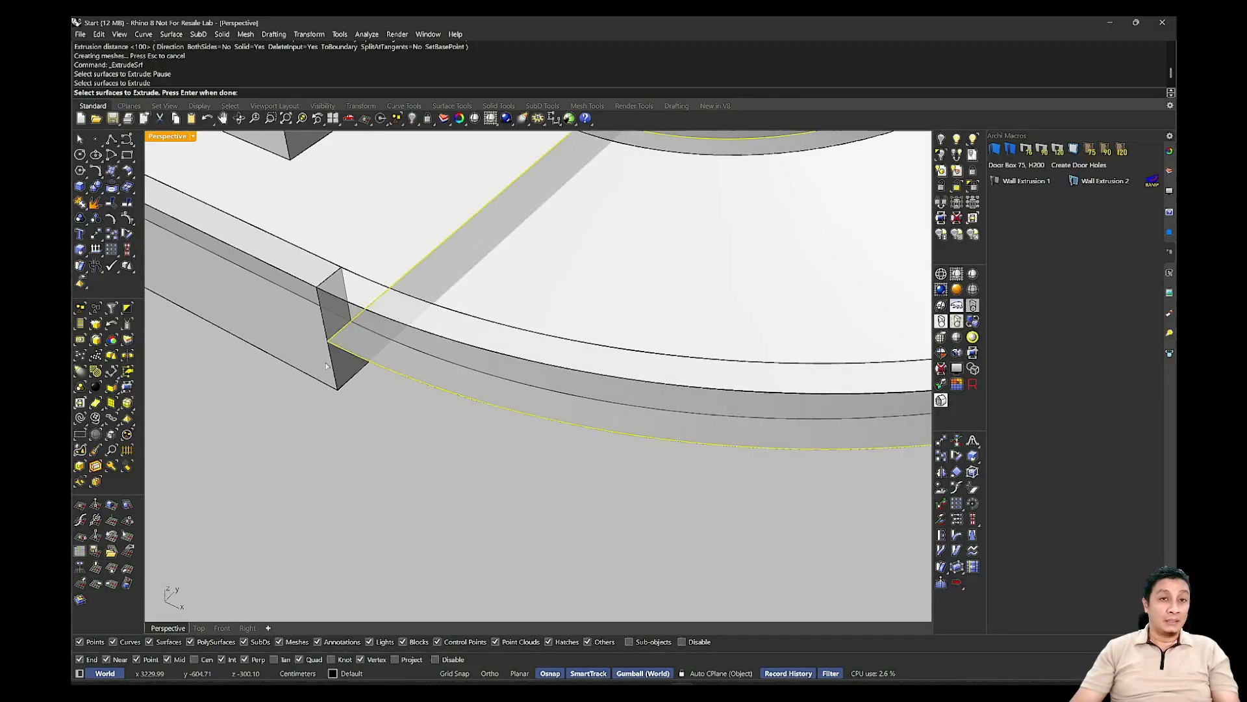
pyautogui.press('Return')
pyautogui.click(329, 340)
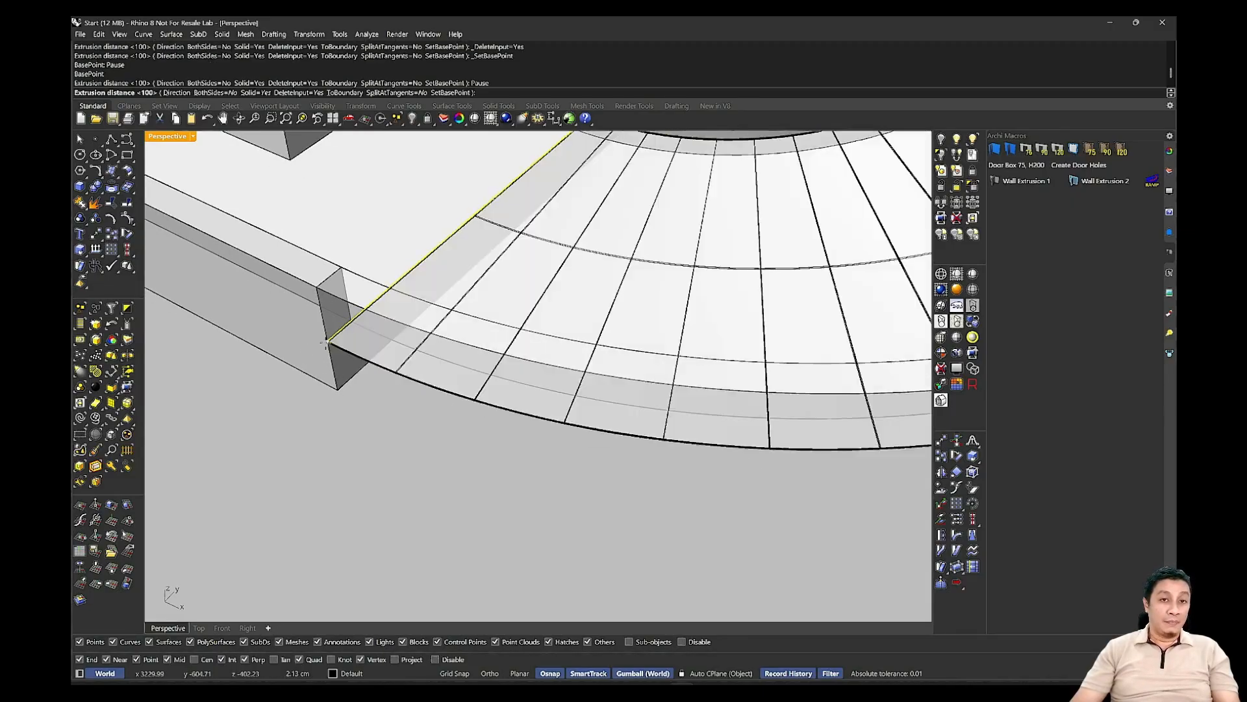
pyautogui.click(348, 397)
# Select all the leftover construction curves of the ramp and delete them.
pyautogui.scroll(-5, 437, 437)
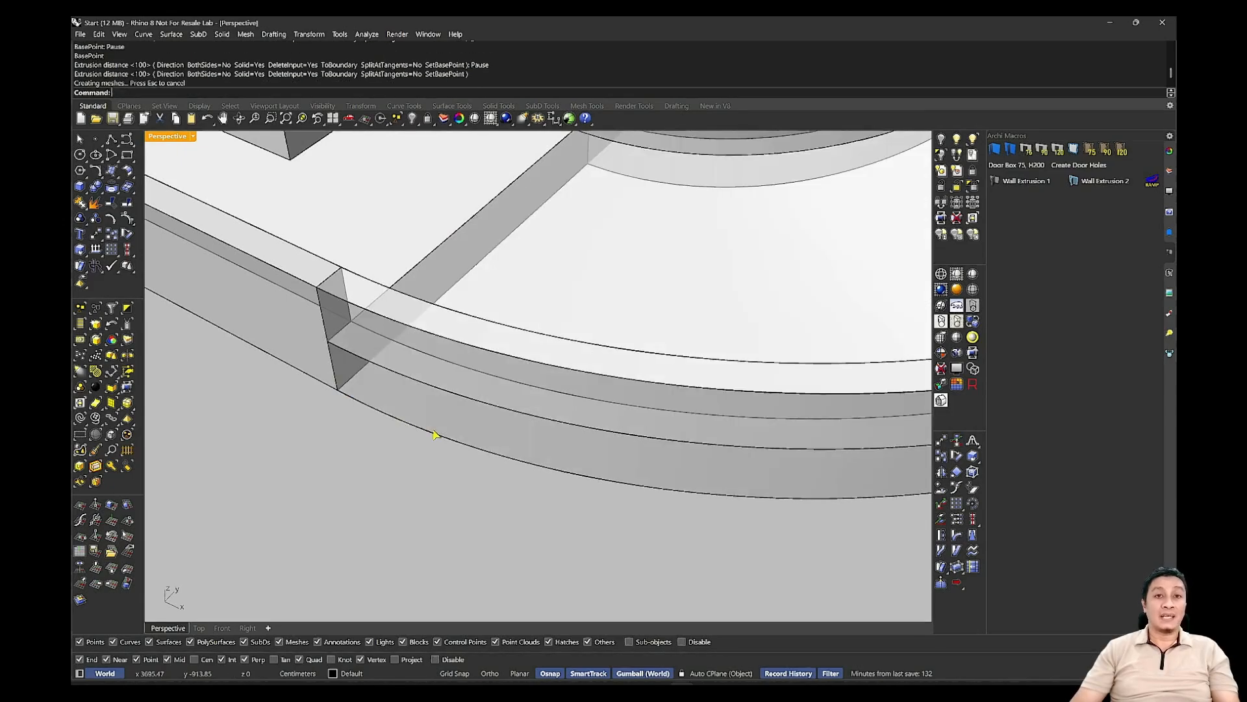
pyautogui.keyDown('shift'); pyautogui.moveTo(518, 458); pyautogui.dragTo(530, 508, button='right'); pyautogui.keyUp('shift')
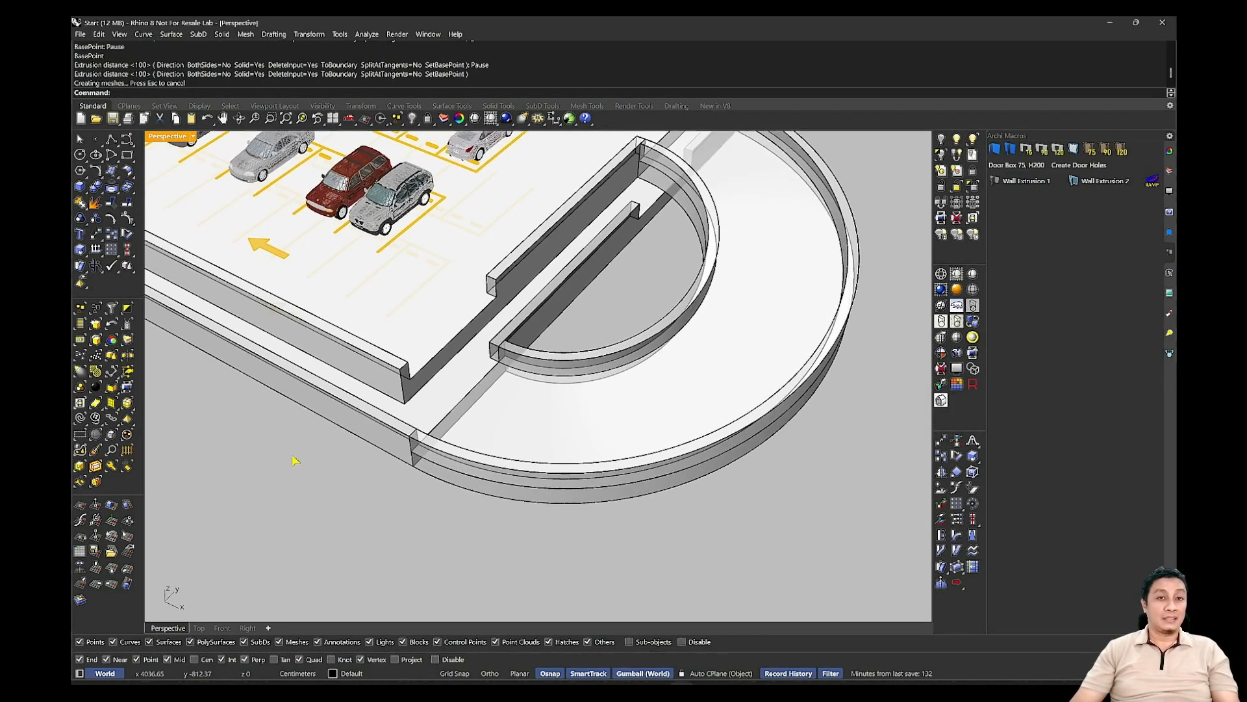
pyautogui.click(81, 420)
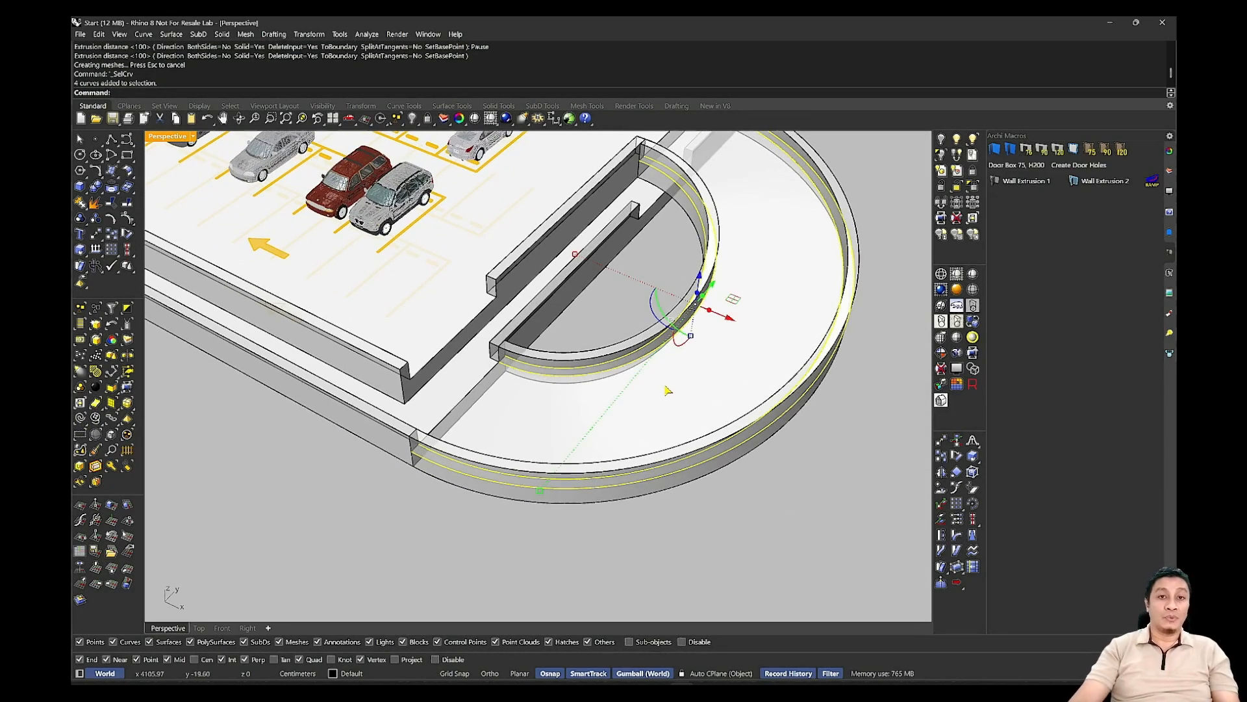
pyautogui.press('Delete')
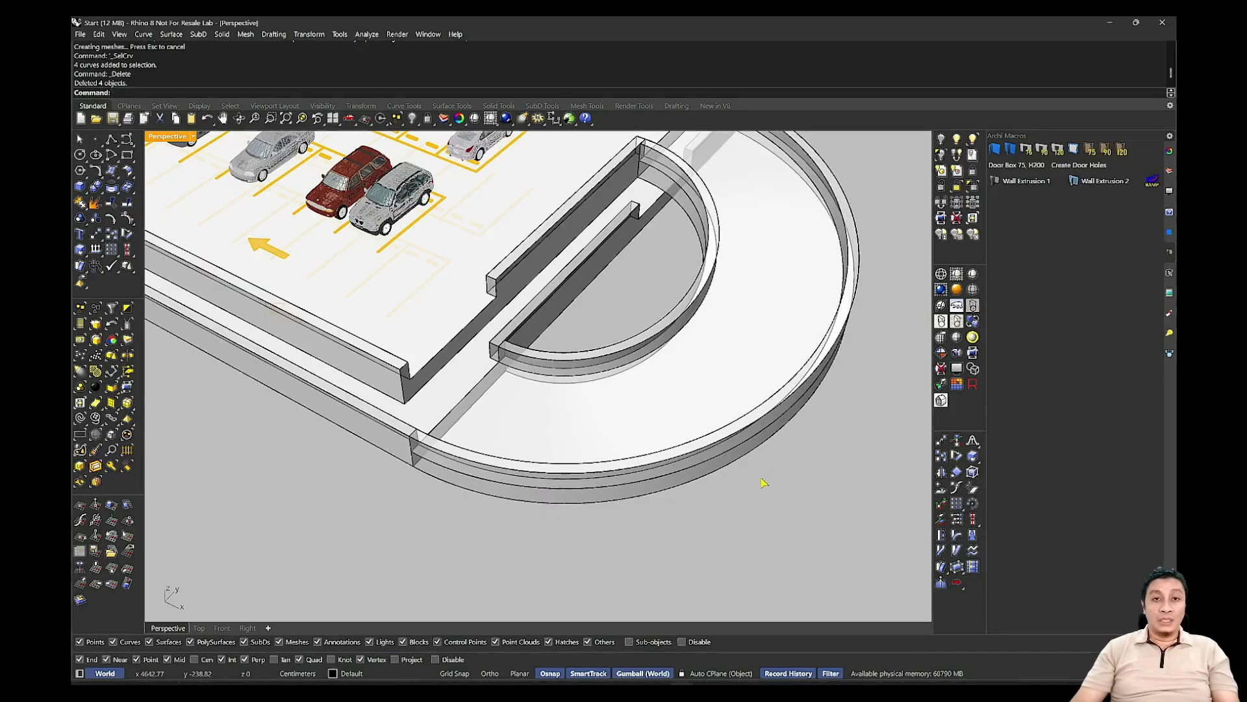
# Duplicate the ramp slab with its two curved parapets and move the copy horizontally to the opposite side of the building.
pyautogui.moveTo(764, 482); pyautogui.dragTo(641, 313)
pyautogui.scroll(-3, 611, 447)
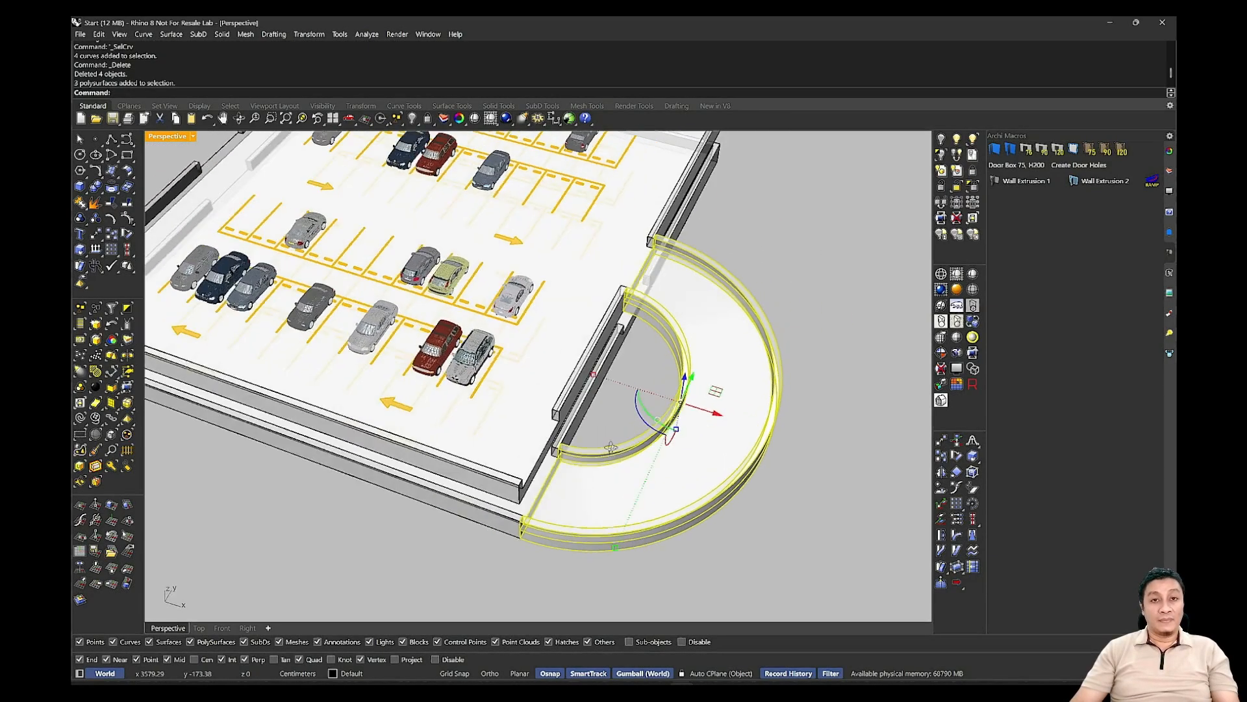
pyautogui.moveTo(610, 447); pyautogui.dragTo(779, 448, button='right')
pyautogui.scroll(-4, 611, 447)
pyautogui.keyDown('shift'); pyautogui.moveTo(572, 448); pyautogui.dragTo(725, 311, button='right'); pyautogui.keyUp('shift')
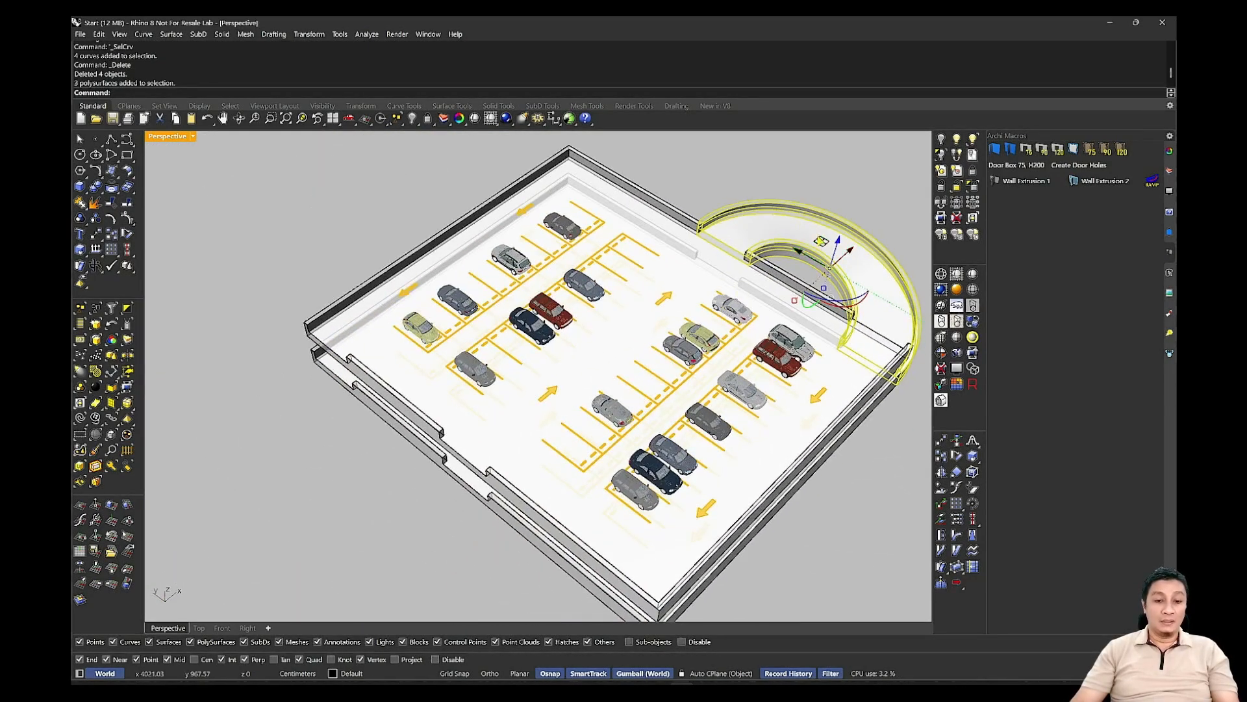
pyautogui.hotkey('ctrl', 'c')
pyautogui.hotkey('ctrl', 'v')
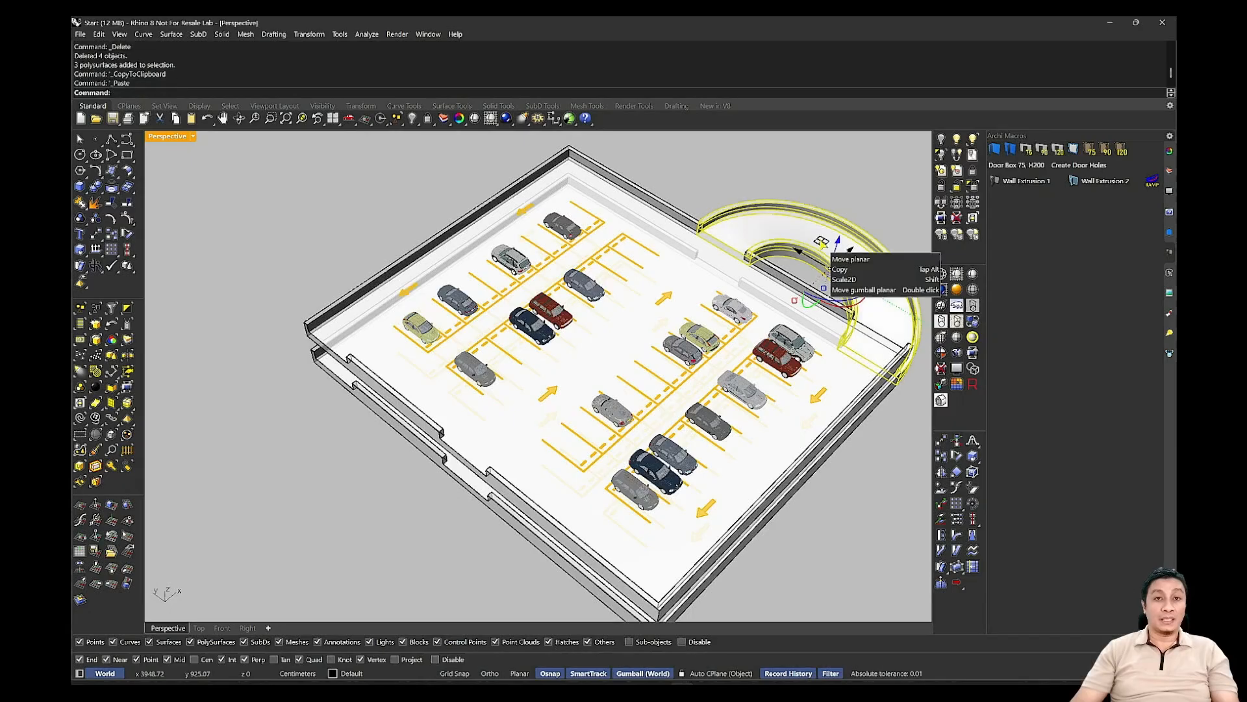
pyautogui.moveTo(822, 242); pyautogui.dragTo(327, 421)
# Rotate the copied ramp horizontally so its open ends face the openings on the opposite side of the decks.
pyautogui.moveTo(331, 432); pyautogui.dragTo(442, 448, button='right')
pyautogui.keyDown('shift'); pyautogui.moveTo(345, 480); pyautogui.dragTo(524, 509, button='right'); pyautogui.keyUp('shift')
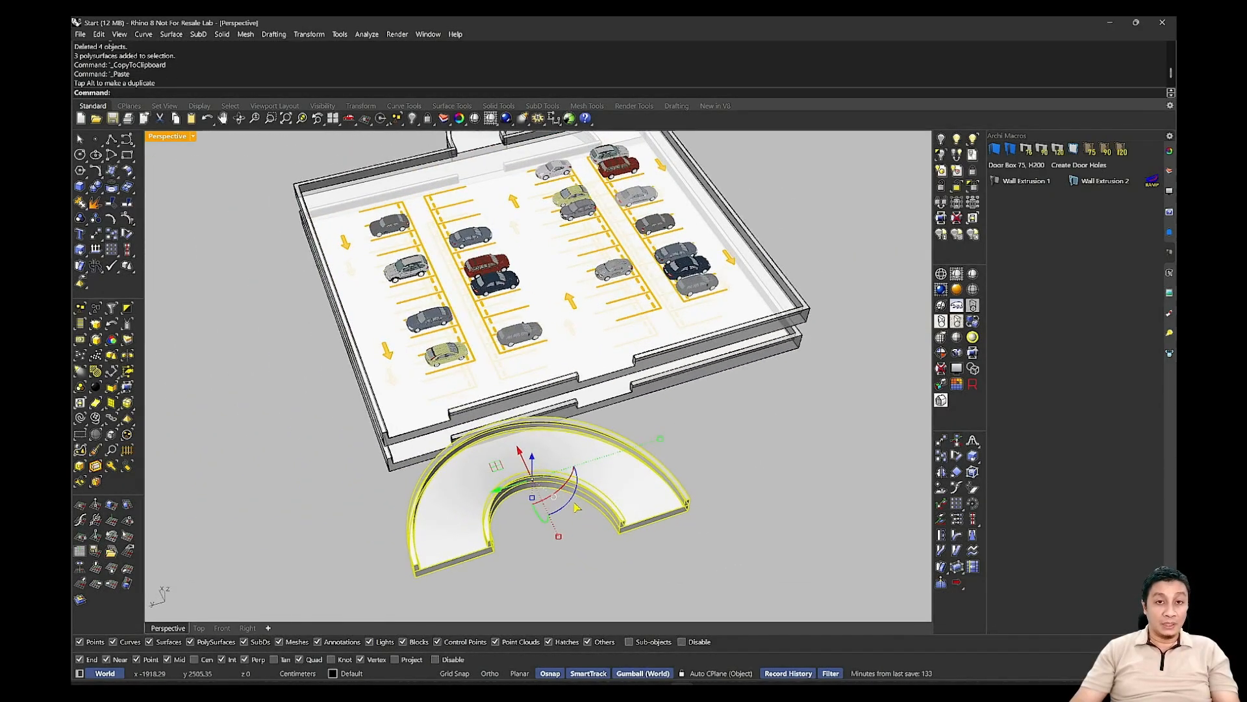
pyautogui.moveTo(570, 502); pyautogui.dragTo(661, 443)
# Move the copied ramp from its inner parapet's top end corner to the matching corner of the upper deck's parapet at the opening.
pyautogui.scroll(5, 638, 402)
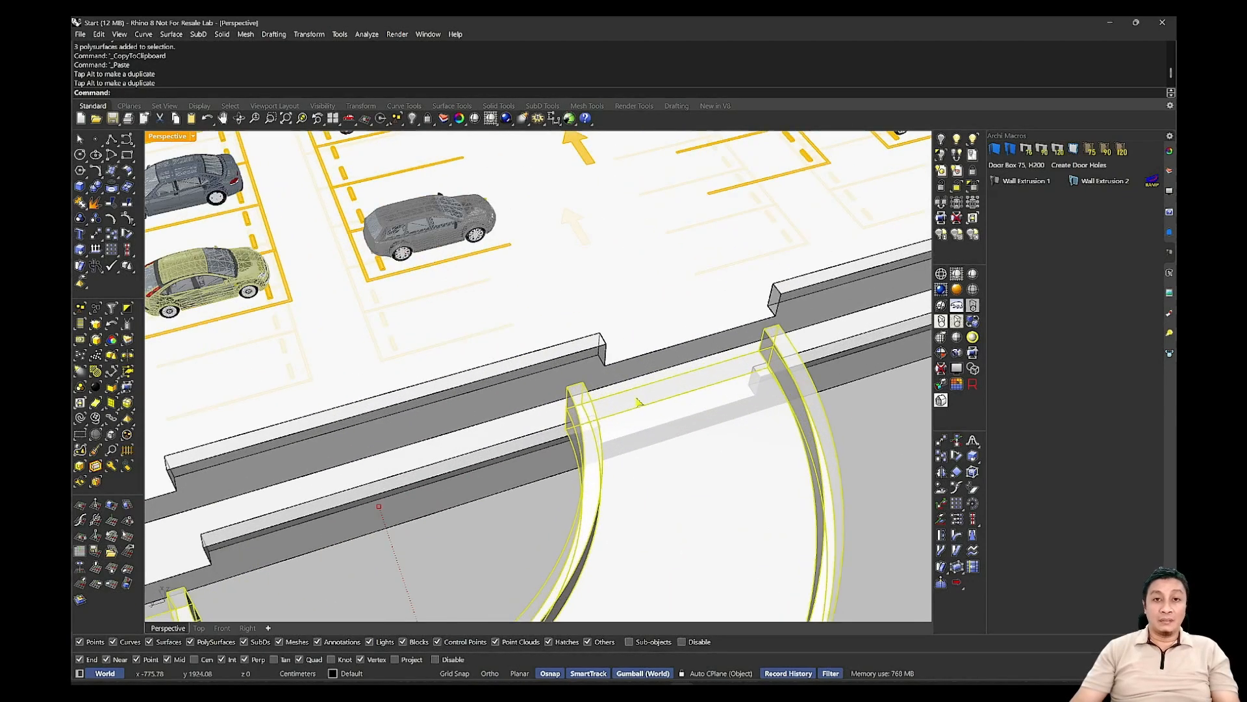
pyautogui.click(941, 442)
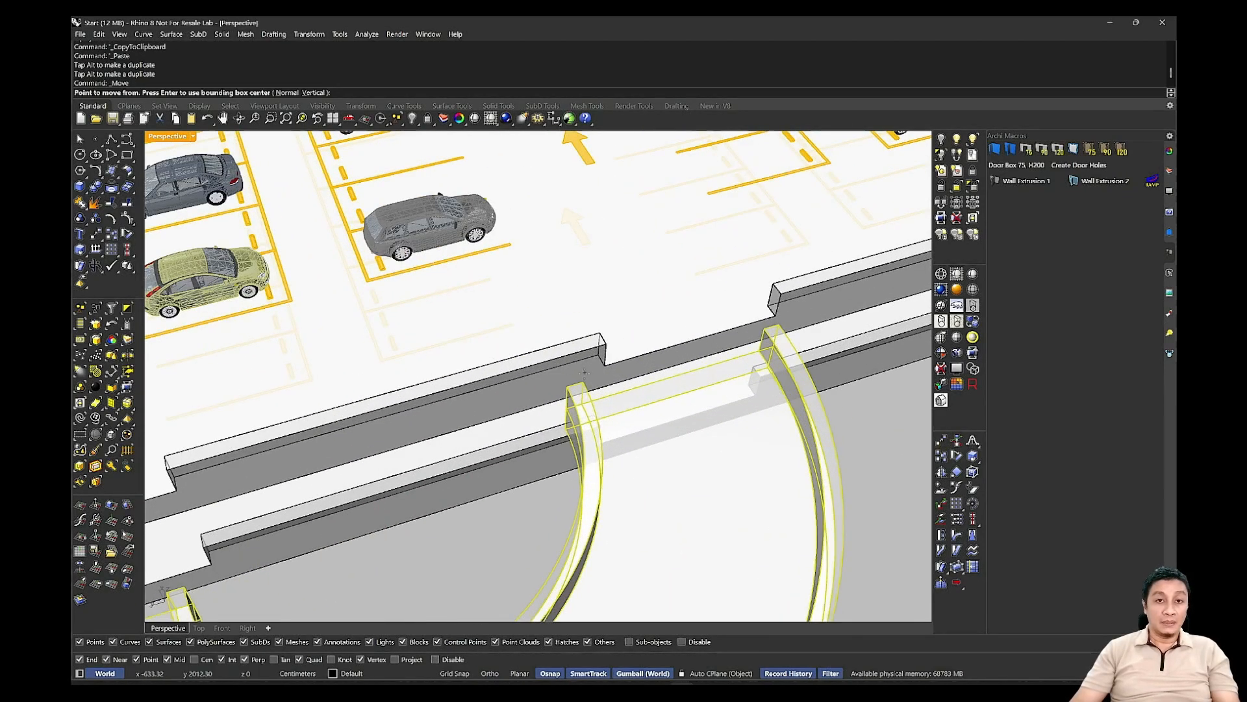
pyautogui.click(580, 383)
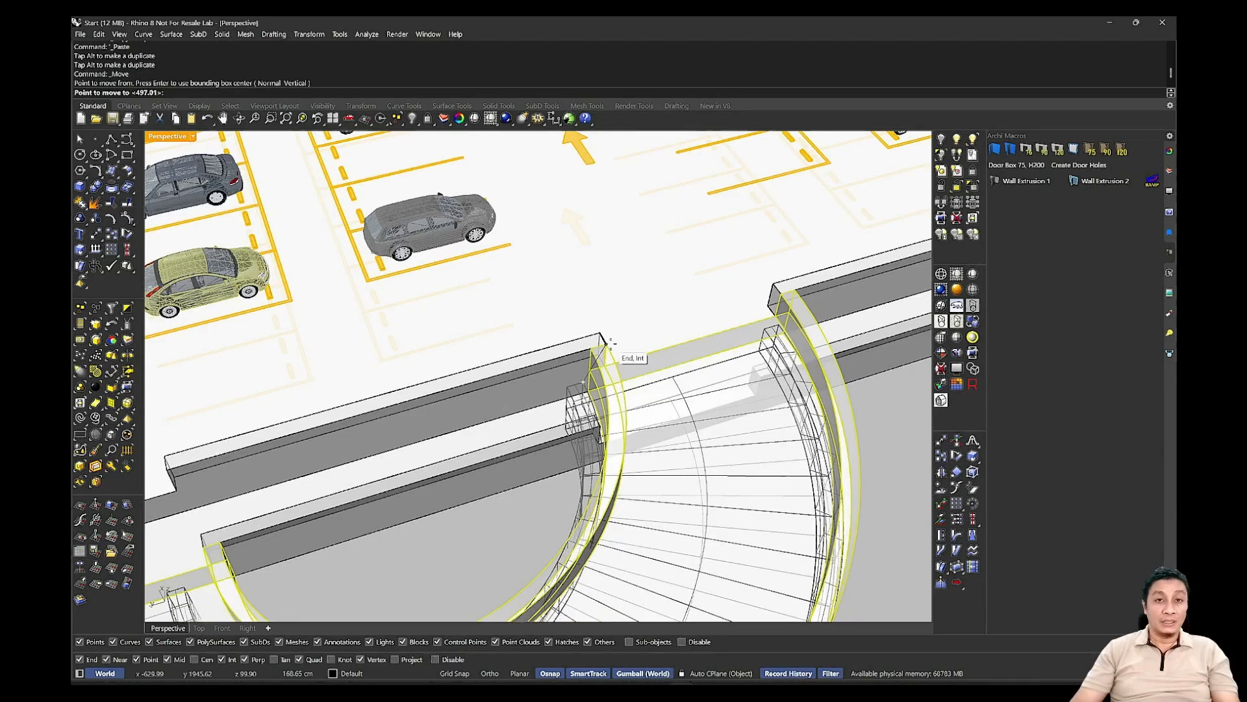
pyautogui.click(604, 341)
pyautogui.scroll(-6, 604, 341)
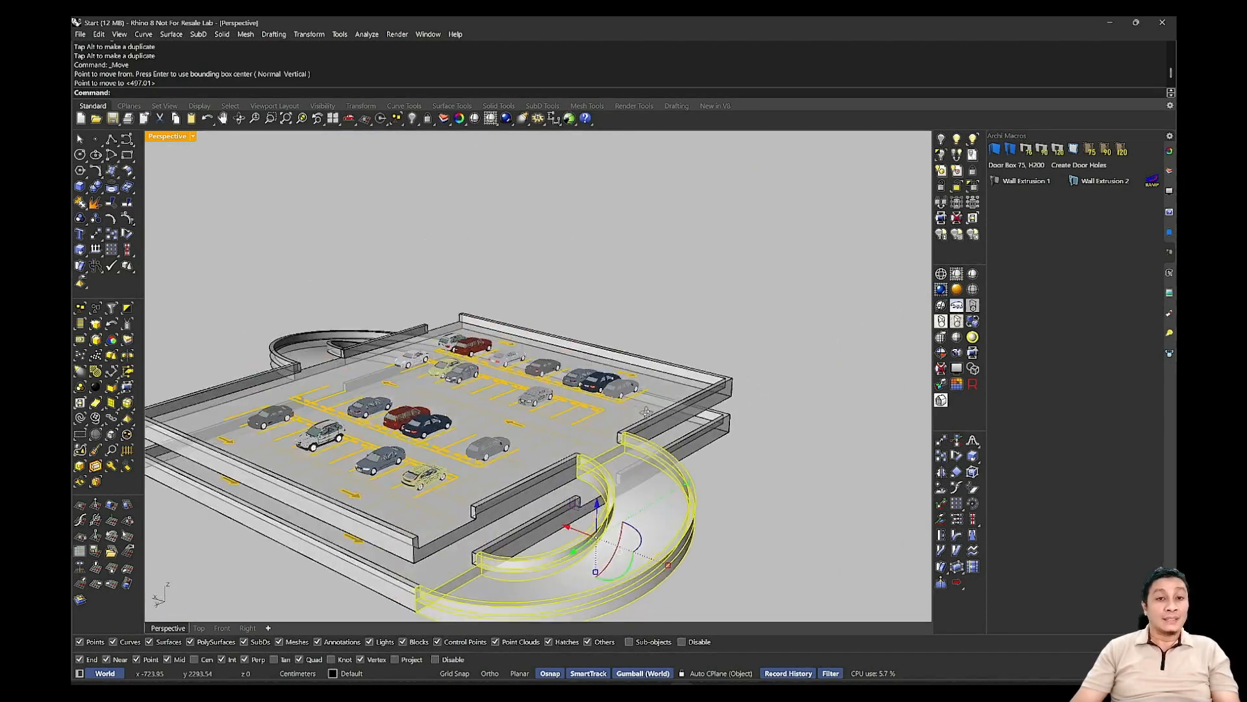
pyautogui.moveTo(646, 412); pyautogui.dragTo(669, 367, button='right')
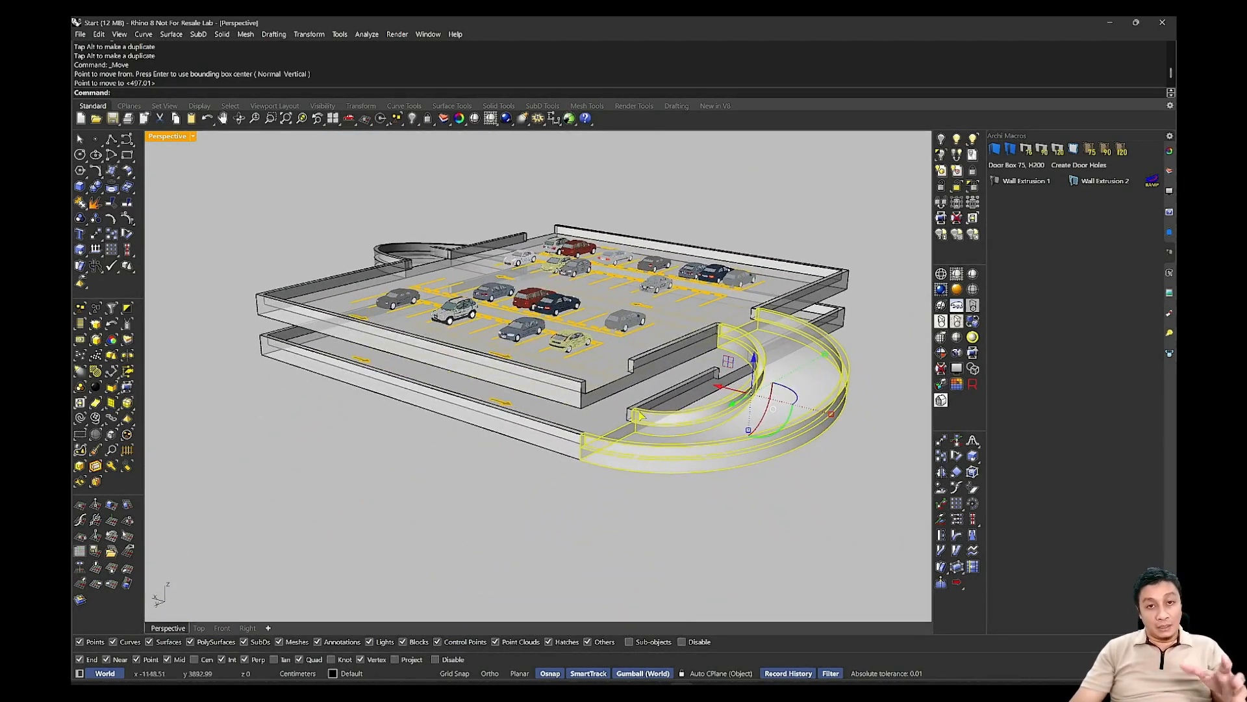
pyautogui.scroll(2, 603, 404)
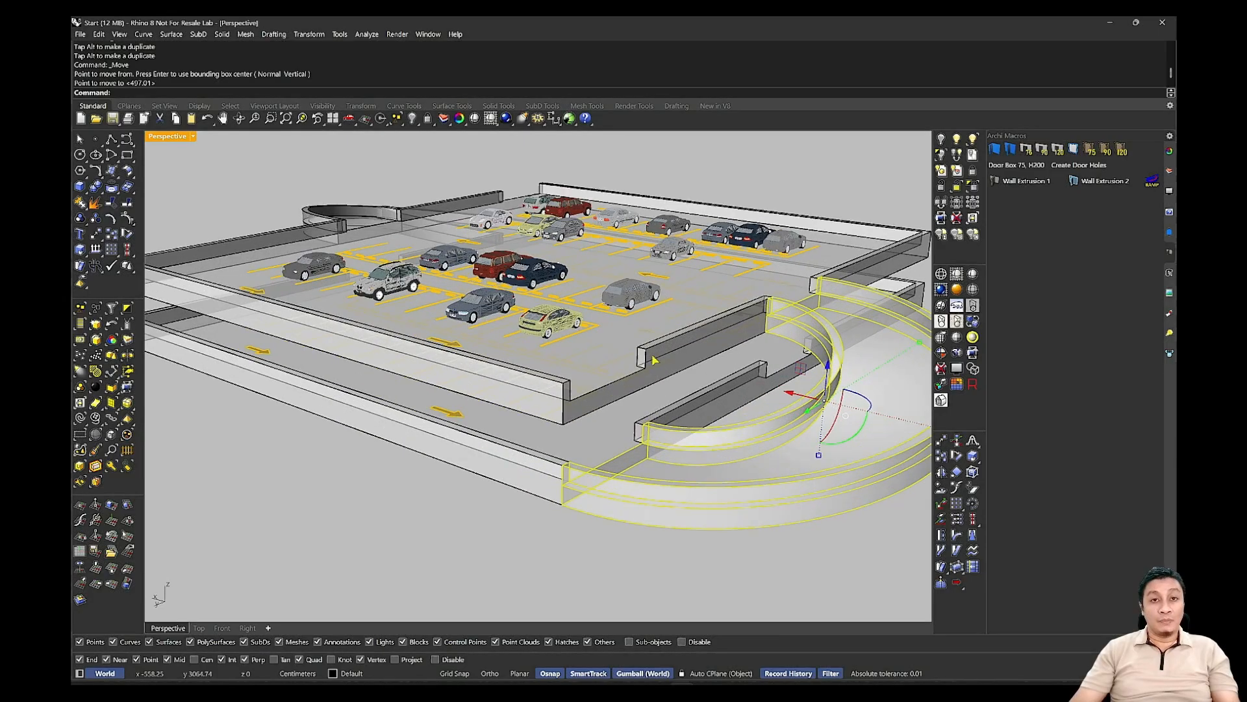
pyautogui.scroll(2, 617, 358)
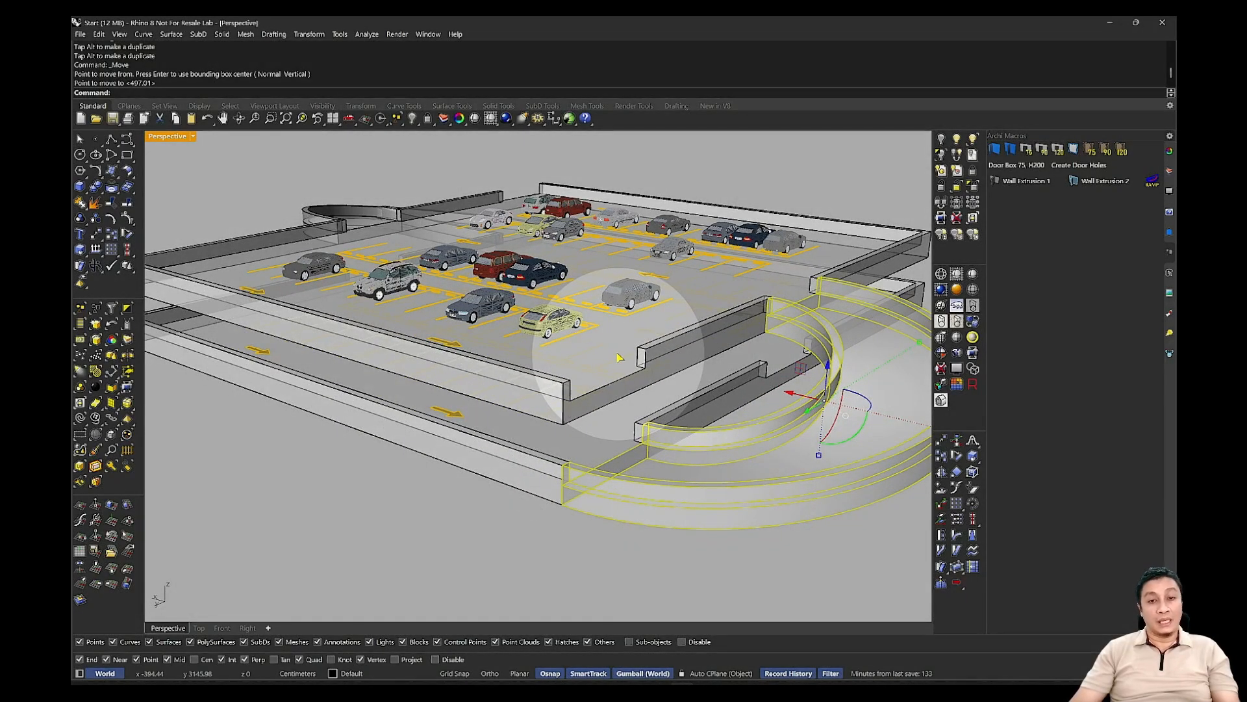
pyautogui.rightClick(642, 555)
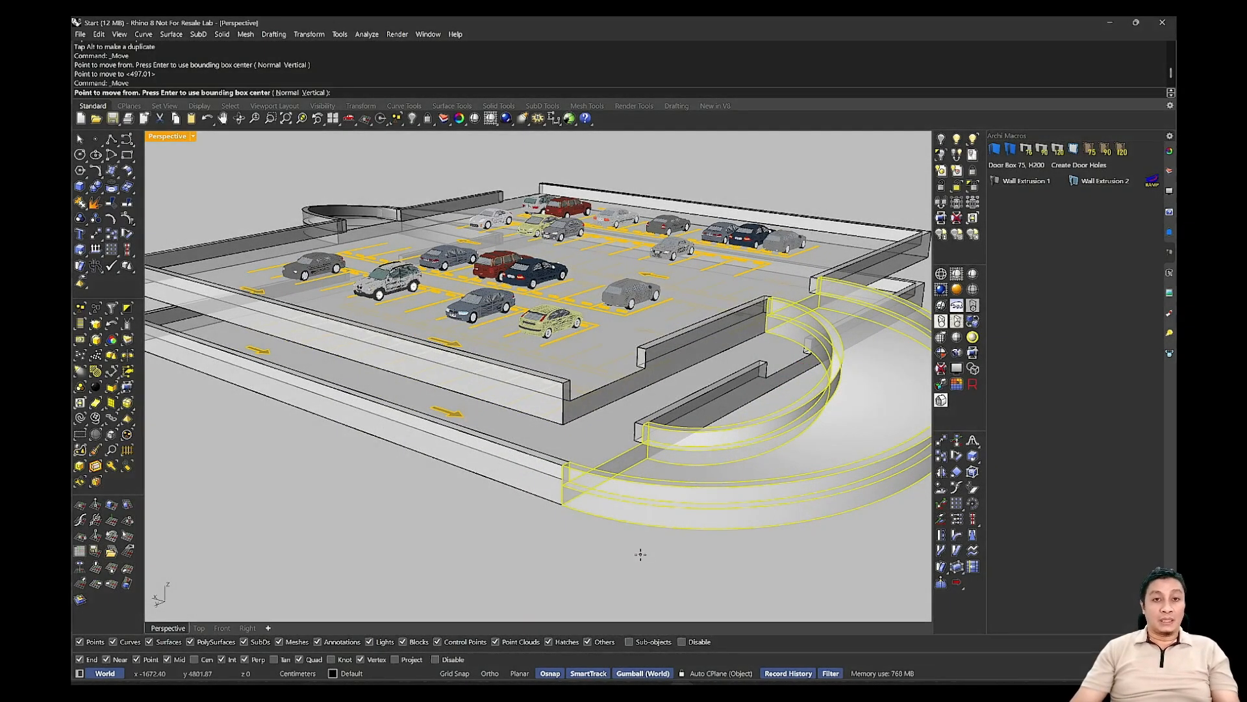
pyautogui.click(640, 554)
pyautogui.click(555, 564)
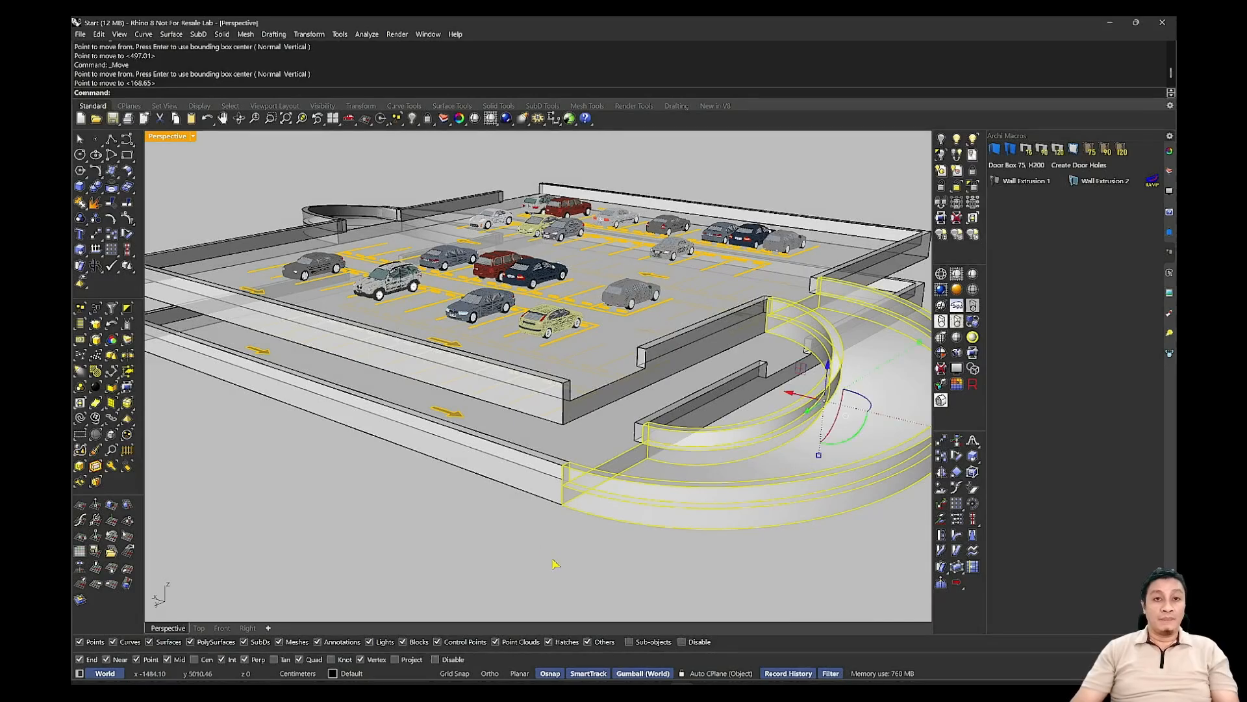
pyautogui.click(556, 564)
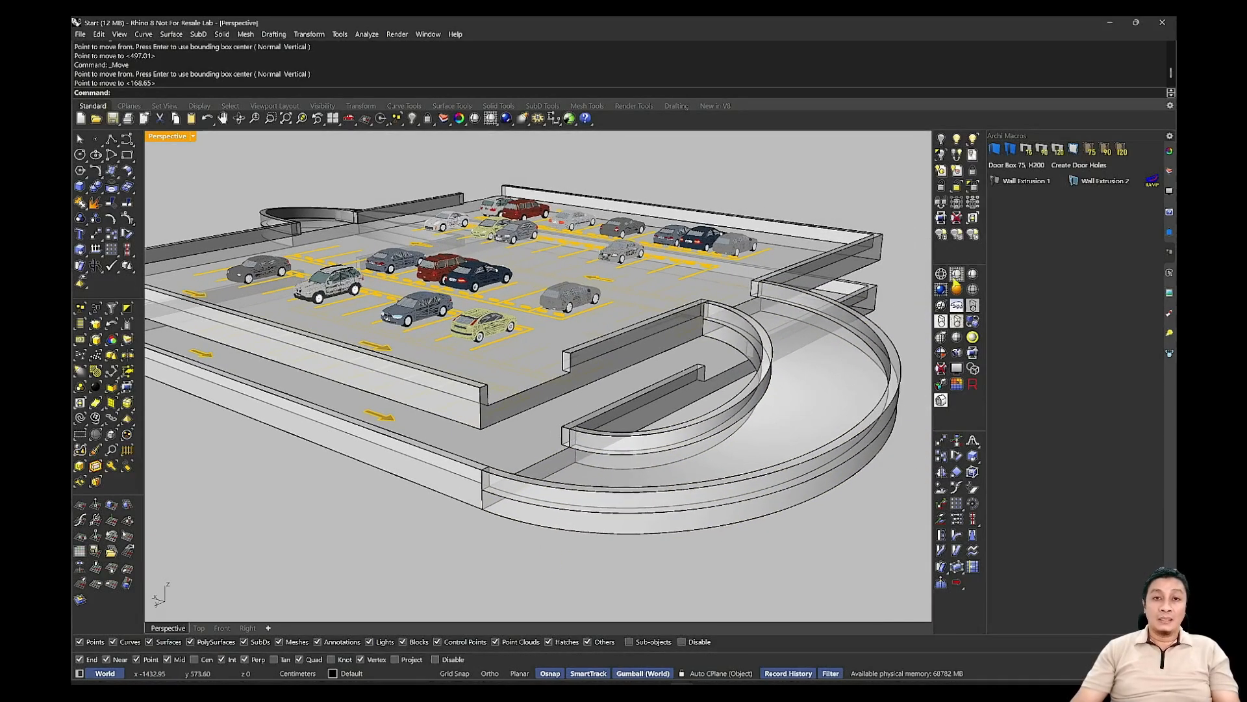
# Set the viewport to Shaded and examine the transition where the copied ramp's slab and parapets meet the lower deck.
pyautogui.click(954, 279)
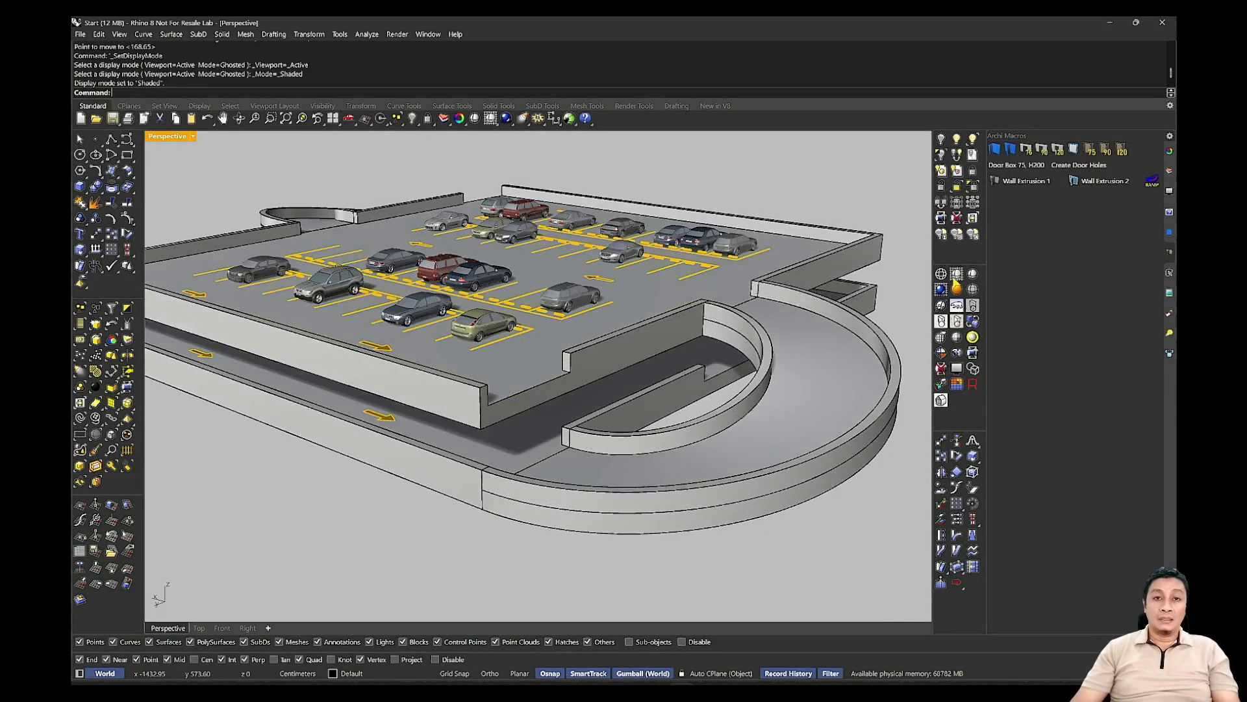
pyautogui.moveTo(717, 370)
pyautogui.mouseDown(button='right')
pyautogui.moveTo(670, 437)
pyautogui.moveTo(659, 373)
pyautogui.mouseUp(button='right')
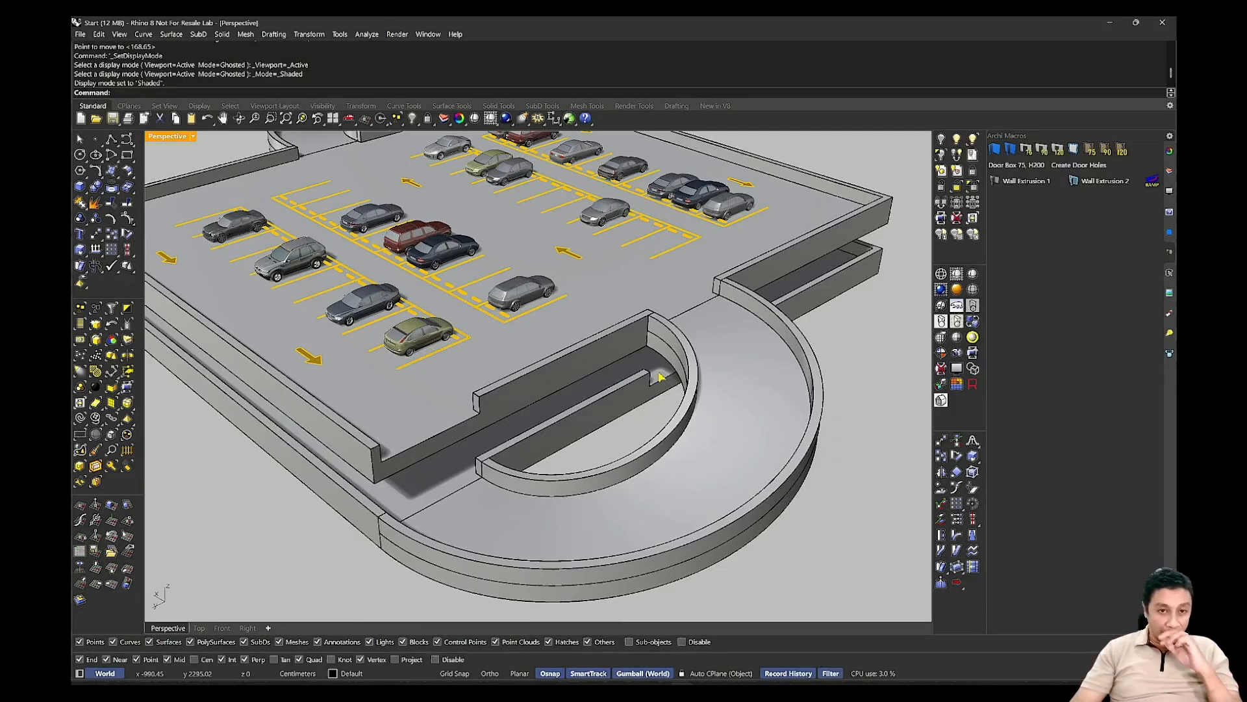
pyautogui.scroll(3, 484, 505)
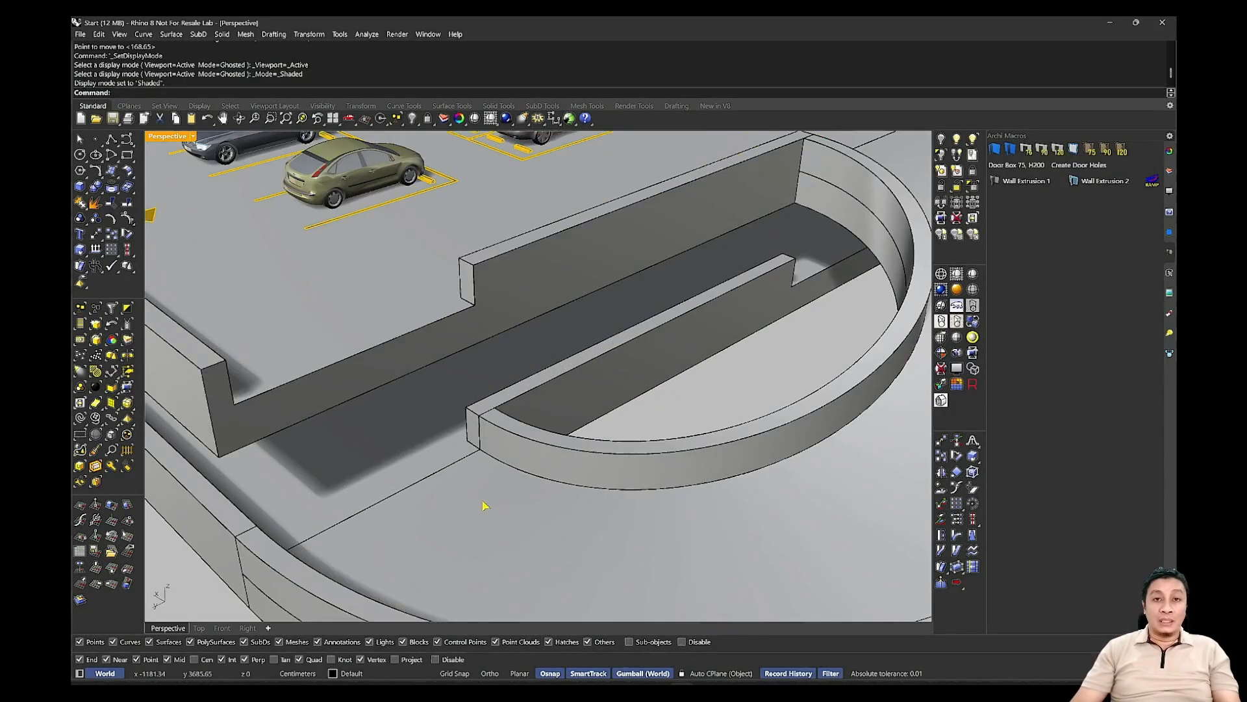
pyautogui.moveTo(659, 425); pyautogui.dragTo(448, 331, button='right')
pyautogui.moveTo(449, 332); pyautogui.dragTo(466, 434, button='right')
pyautogui.scroll(5, 426, 450)
pyautogui.scroll(-4, 469, 427)
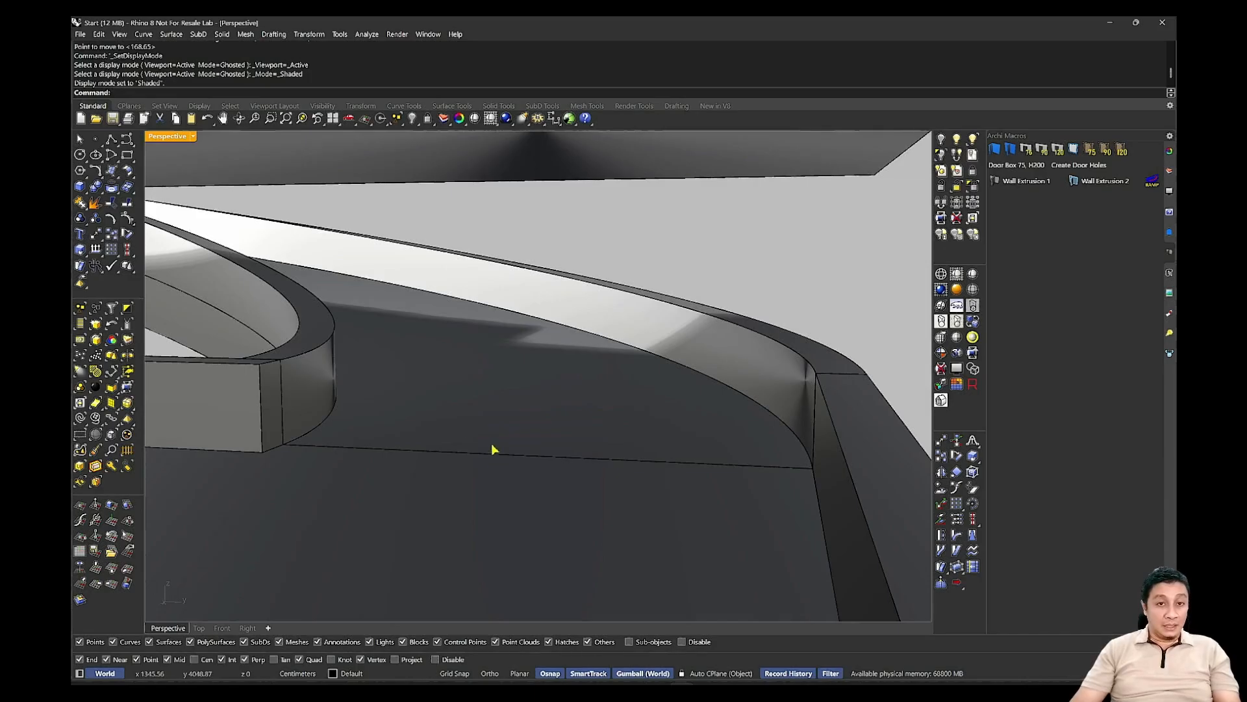
pyautogui.click(283, 447)
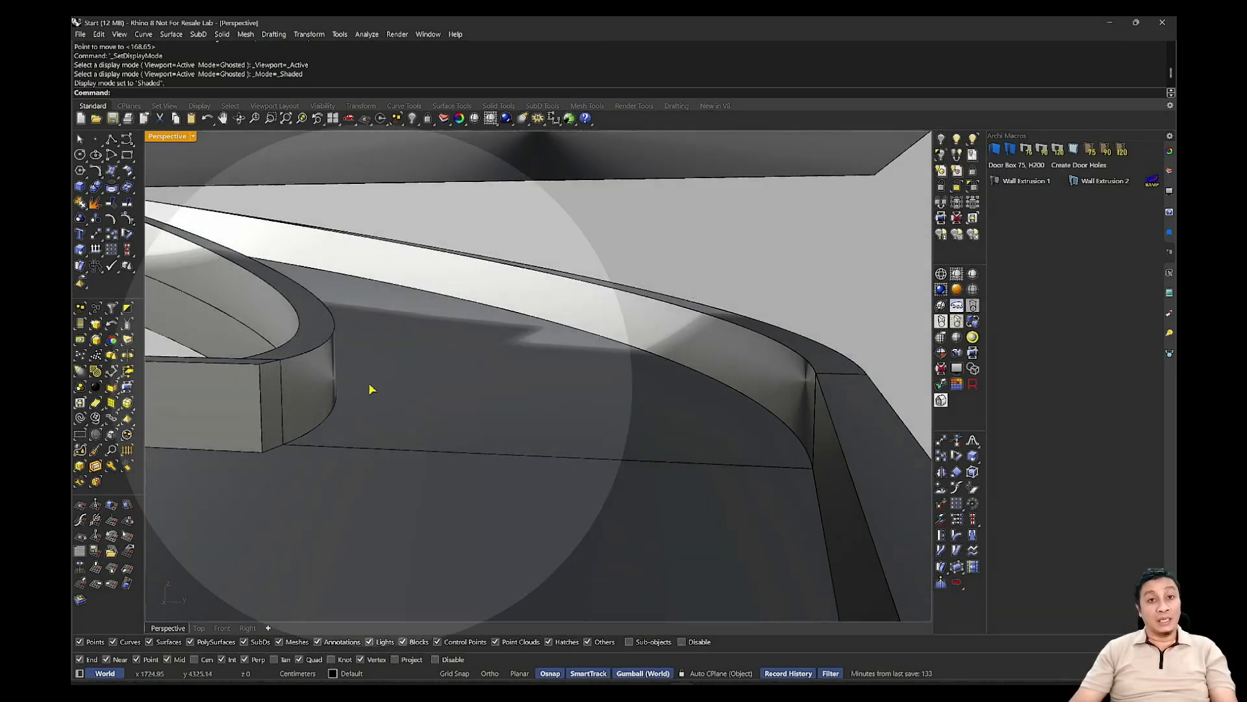
pyautogui.hotkey('ctrl', '2')
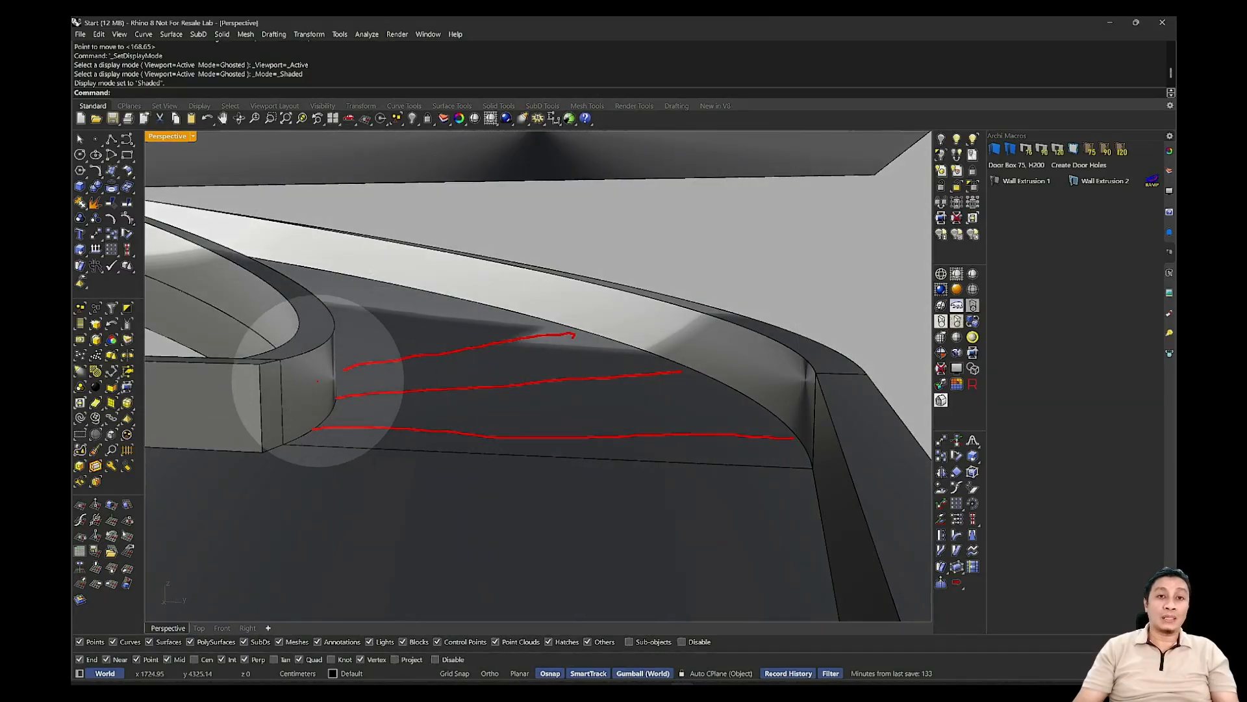
pyautogui.press('Escape')
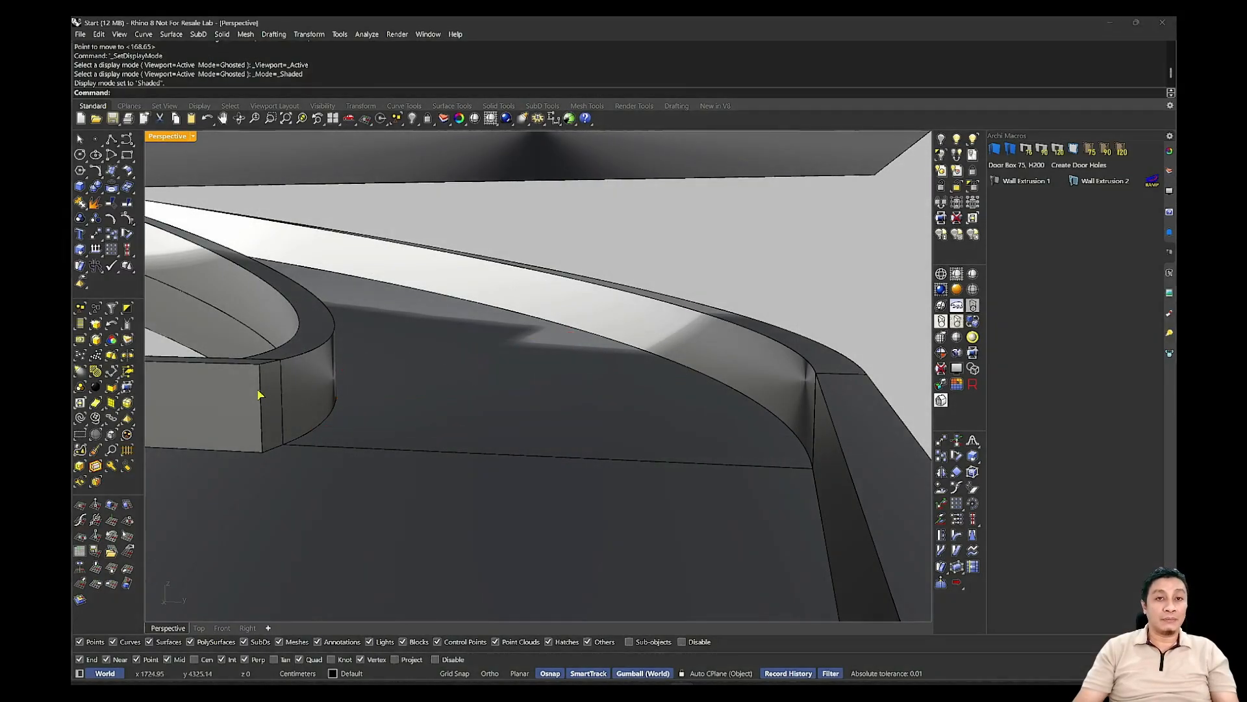
# Select the copied ramp slab with its two parapets and delete them.
pyautogui.moveTo(493, 400); pyautogui.dragTo(423, 413, button='right')
pyautogui.keyDown('shift'); pyautogui.moveTo(306, 411); pyautogui.dragTo(650, 448, button='right'); pyautogui.keyUp('shift')
pyautogui.moveTo(721, 373); pyautogui.dragTo(500, 515)
pyautogui.press('Delete')
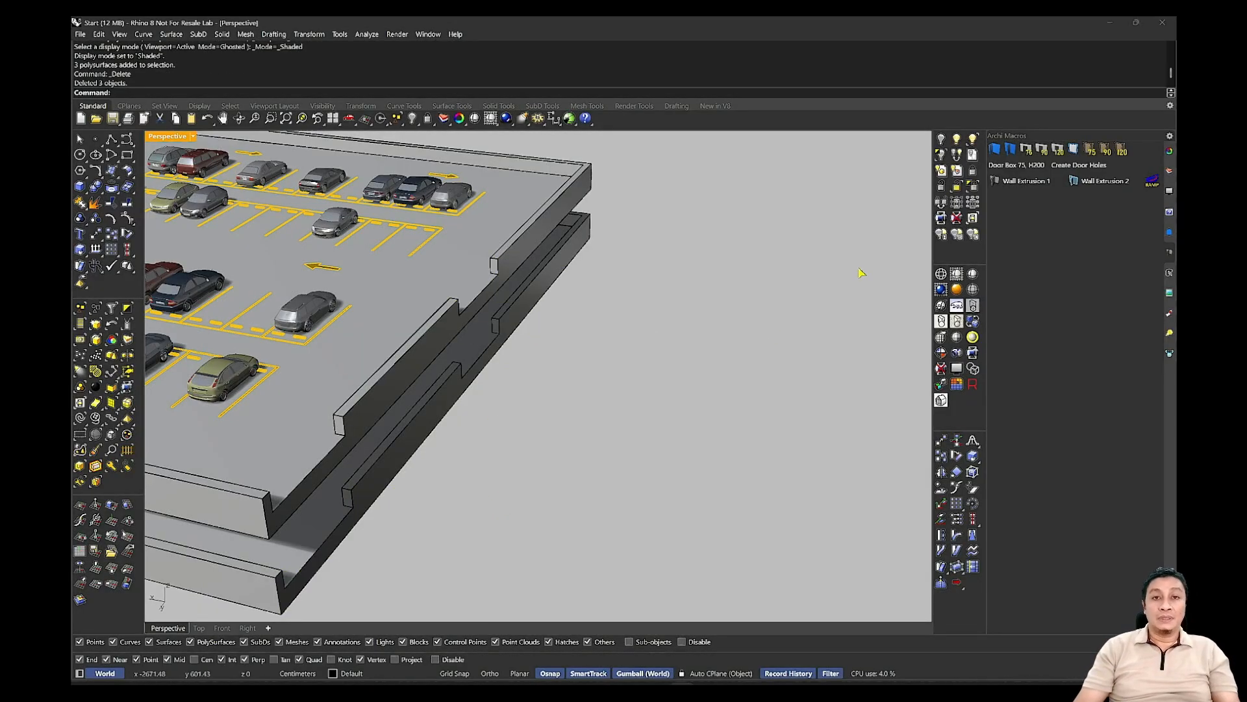
# Set the viewport to Ghosted and delete the original ramp slab with its parapets on the opposite side of the building.
pyautogui.click(973, 291)
pyautogui.scroll(-5, 448, 292)
pyautogui.keyDown('shift'); pyautogui.moveTo(370, 312); pyautogui.dragTo(699, 402, button='right'); pyautogui.keyUp('shift')
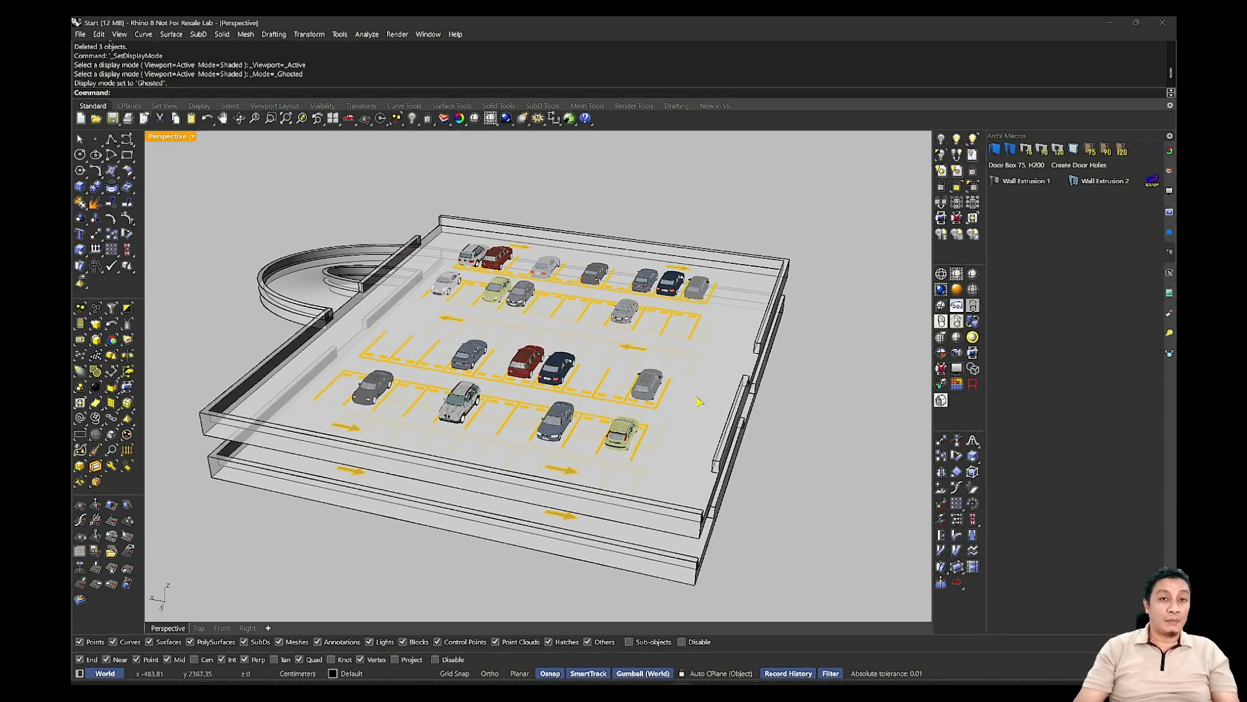
pyautogui.moveTo(346, 213)
pyautogui.mouseDown()
pyautogui.moveTo(296, 243)
pyautogui.moveTo(293, 278)
pyautogui.mouseUp()
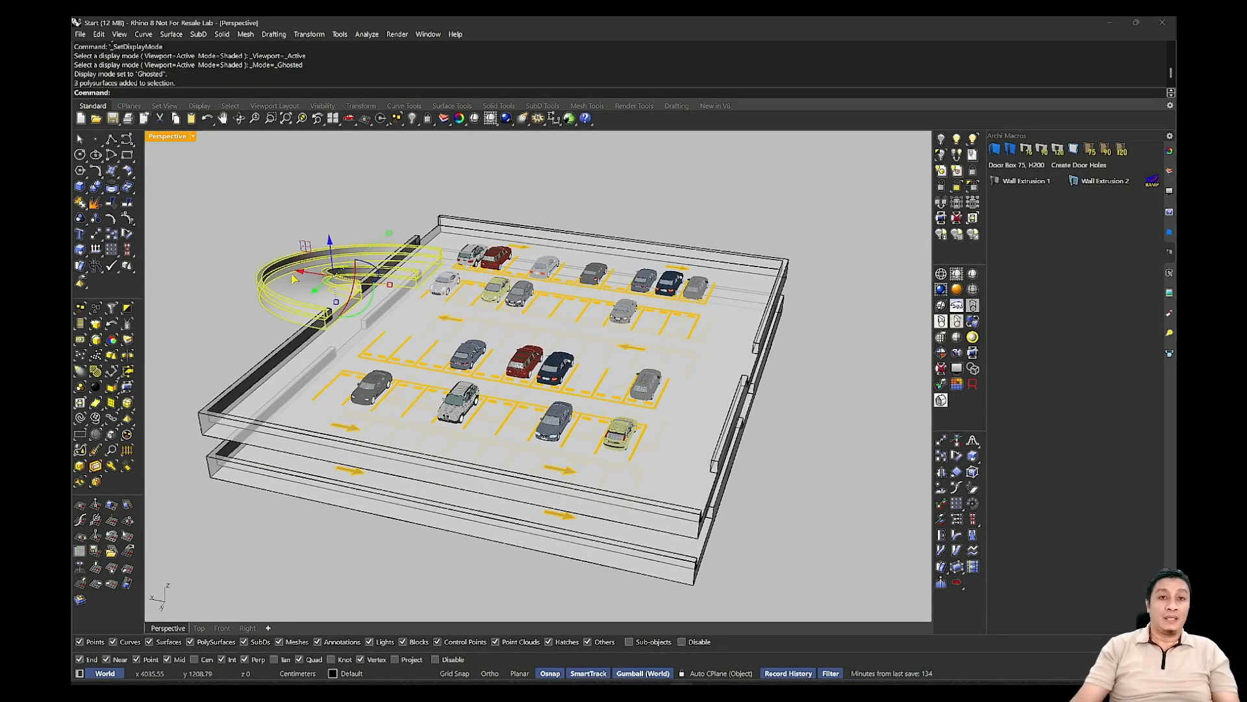
pyautogui.press('Delete')
# Create the outer ramp curve as an arc blend from the upper parapet's end at the opening's far side to the lower deck's corner parapet edge.
pyautogui.scroll(3, 724, 453)
pyautogui.moveTo(724, 453); pyautogui.dragTo(610, 426, button='right')
pyautogui.keyDown('shift'); pyautogui.moveTo(676, 448); pyautogui.dragTo(569, 349, button='right'); pyautogui.keyUp('shift')
pyautogui.scroll(3, 666, 356)
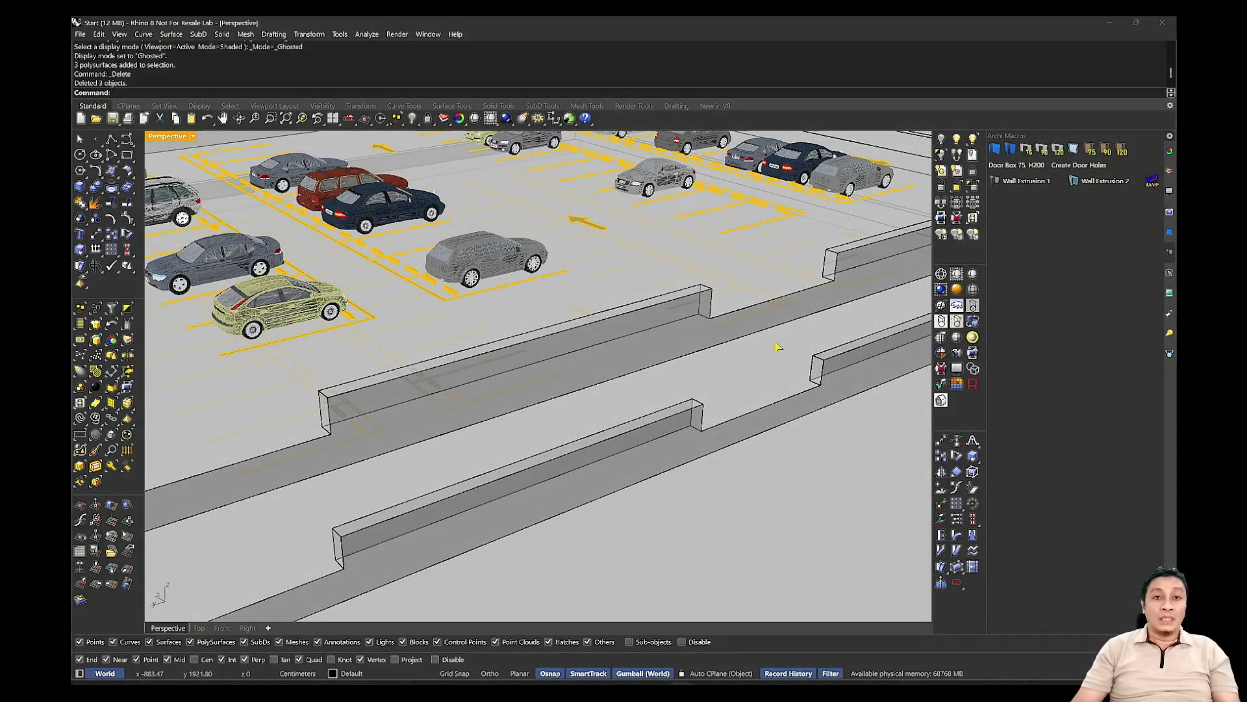
pyautogui.keyDown('shift'); pyautogui.moveTo(765, 329); pyautogui.dragTo(719, 328, button='right'); pyautogui.keyUp('shift')
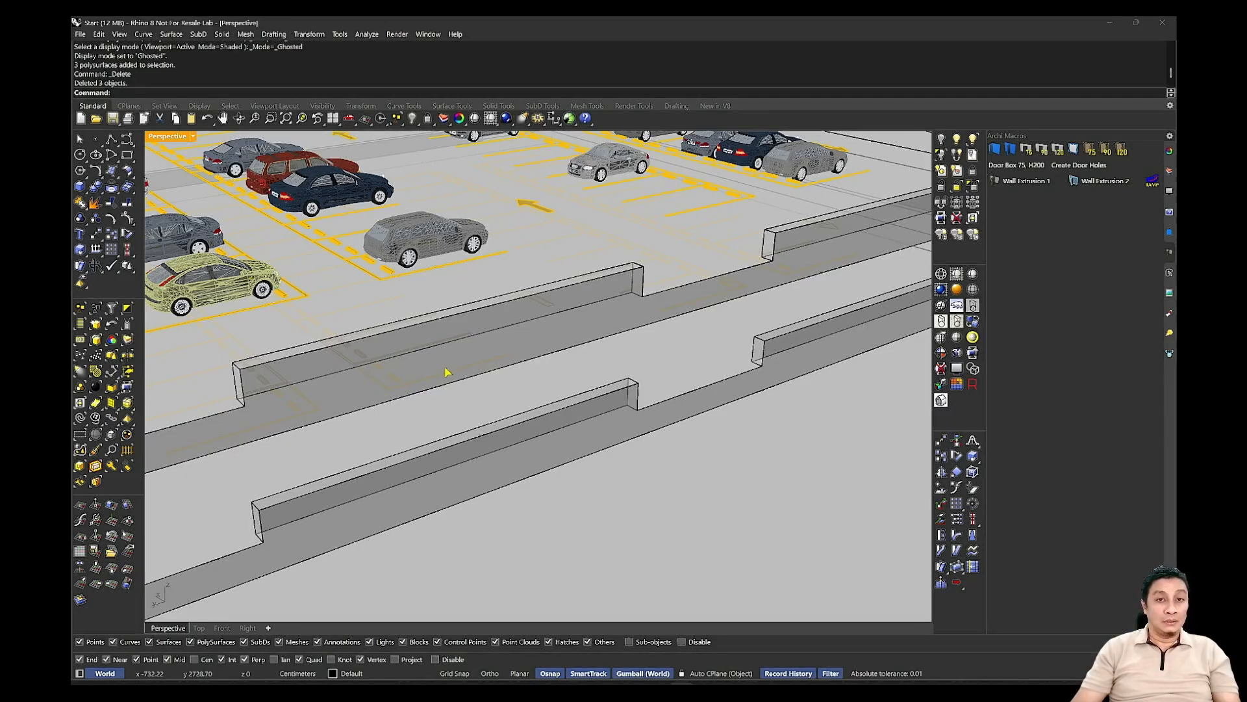
pyautogui.middleClick(430, 337)
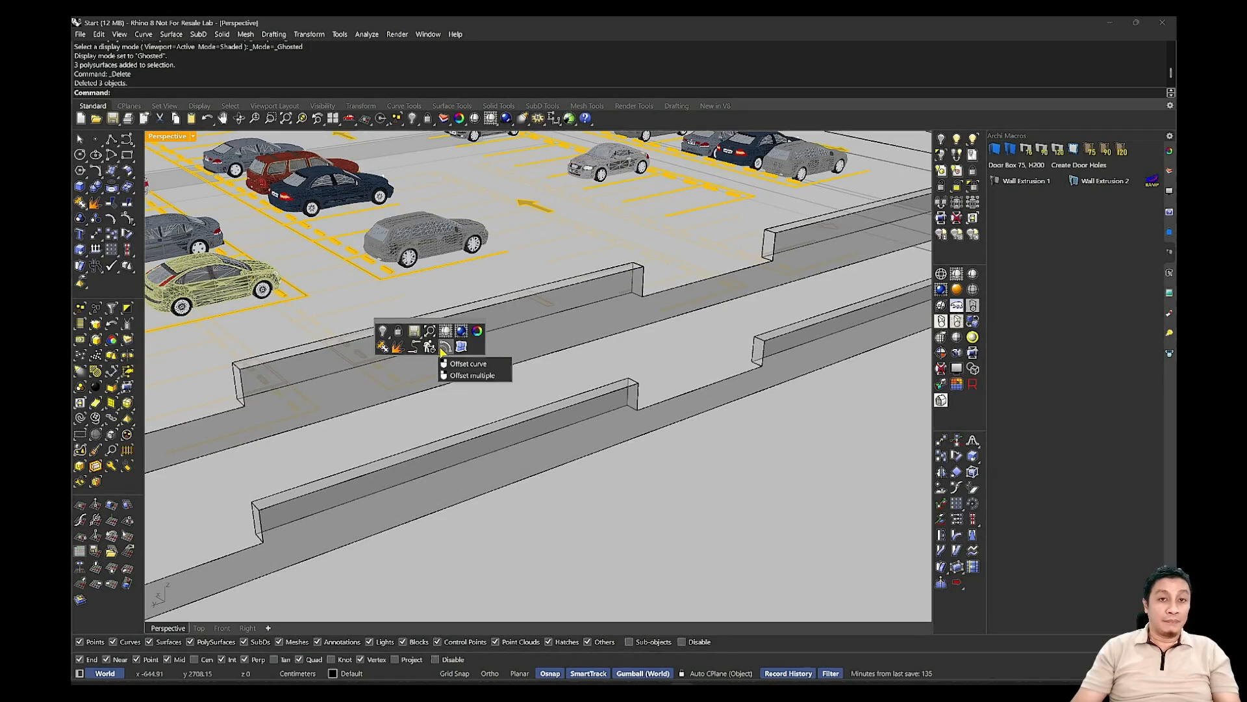
pyautogui.click(414, 348)
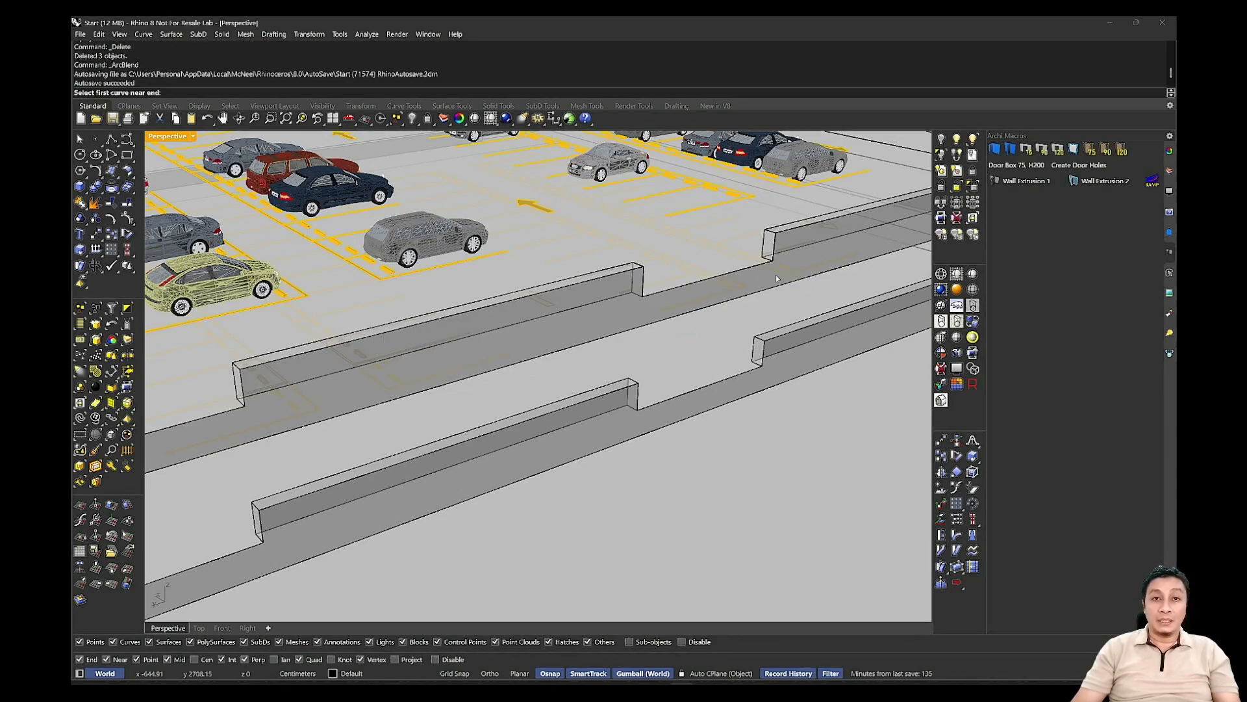
pyautogui.scroll(4, 775, 275)
pyautogui.click(765, 246)
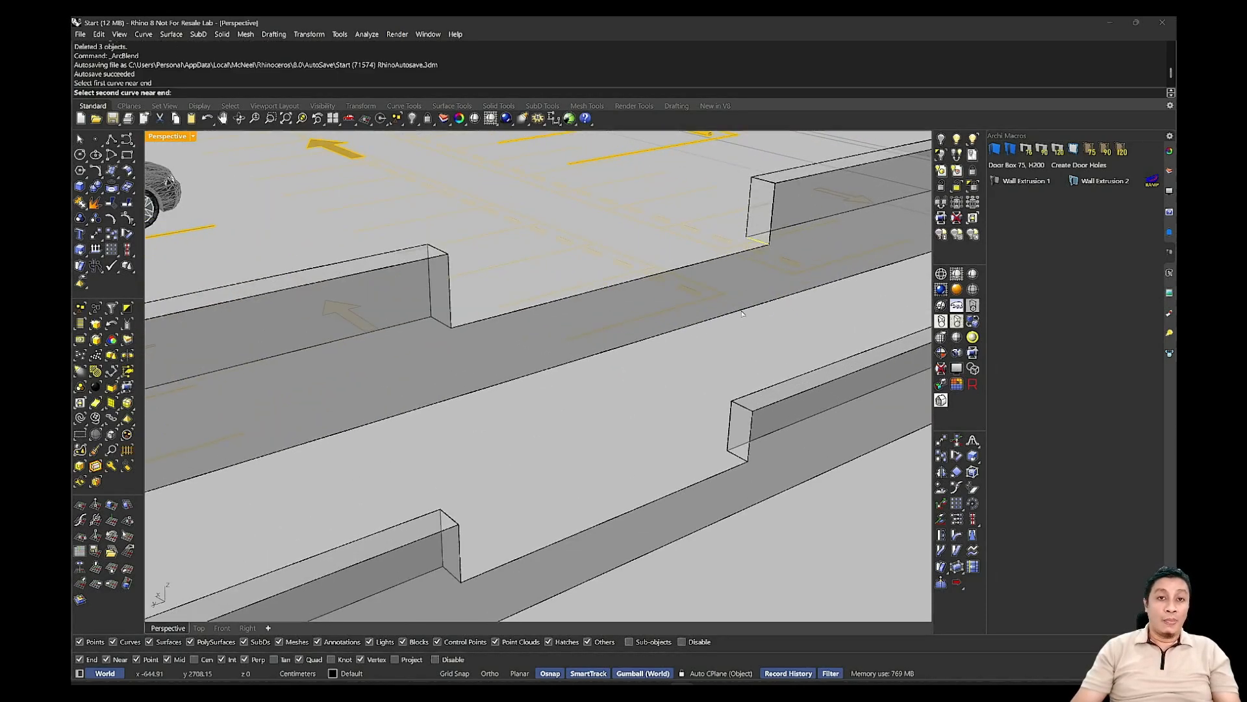
pyautogui.scroll(-5, 715, 319)
pyautogui.keyDown('shift'); pyautogui.moveTo(663, 383); pyautogui.dragTo(429, 603, button='right'); pyautogui.keyUp('shift')
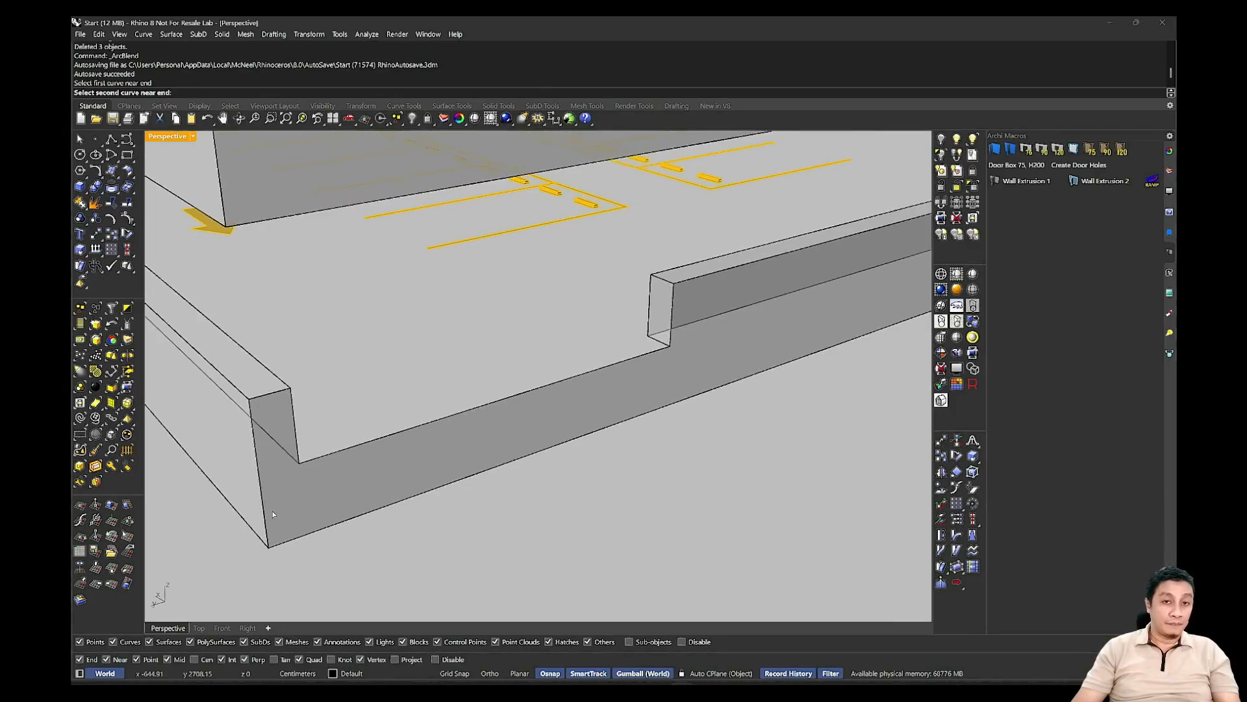
pyautogui.click(291, 463)
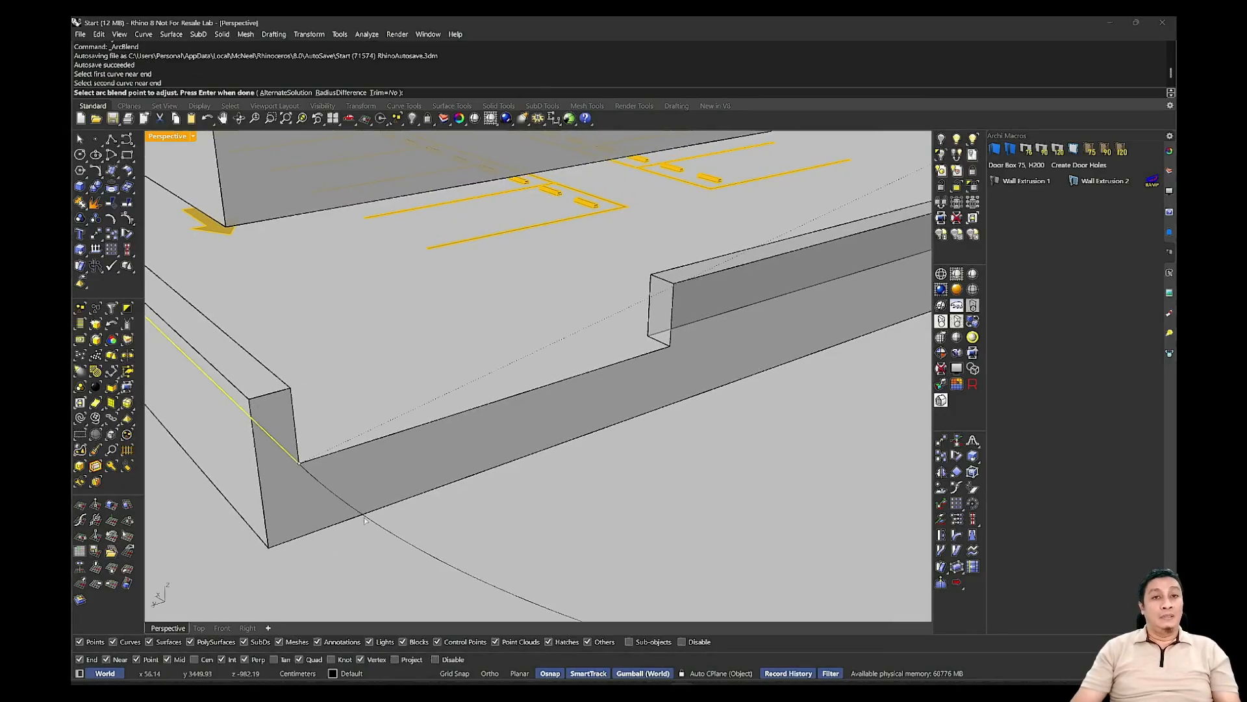
pyautogui.keyDown('shift'); pyautogui.moveTo(554, 429); pyautogui.dragTo(439, 468, button='right'); pyautogui.keyUp('shift')
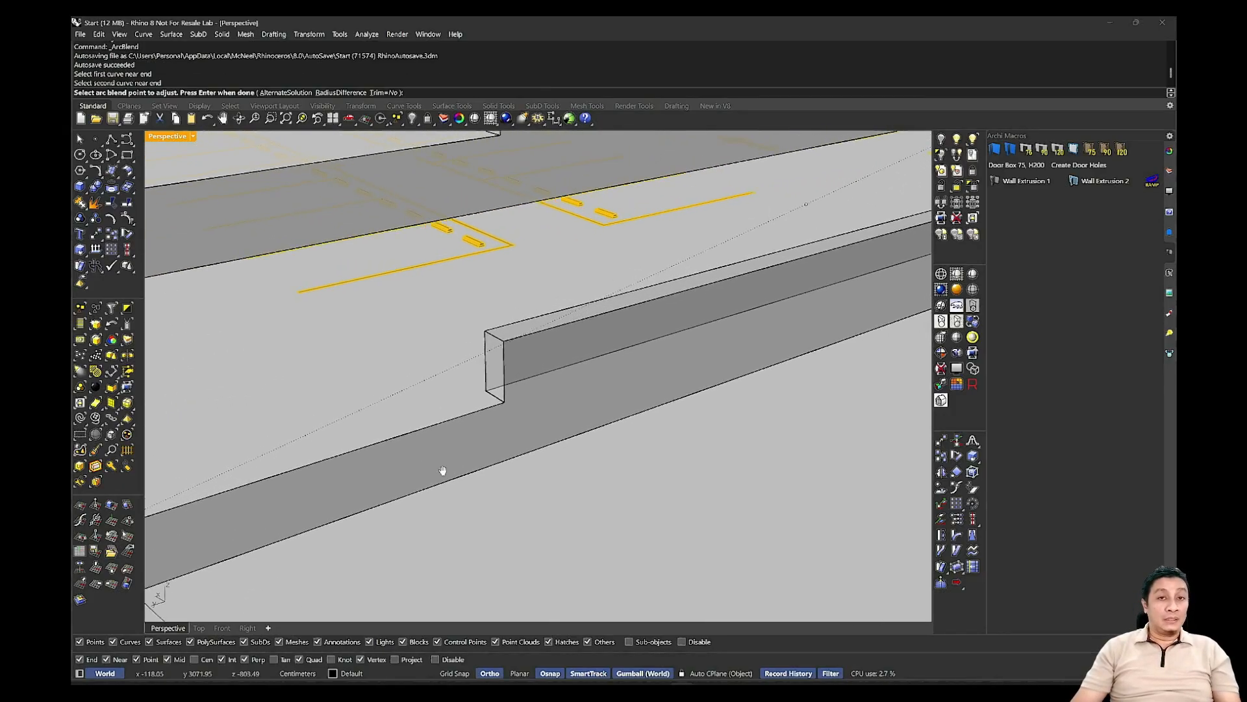
pyautogui.press('Return')
# Create the inner ramp curve as an arc blend from the lower deck's parapet end to the upper deck's parapet end across the opening.
pyautogui.press('Return')
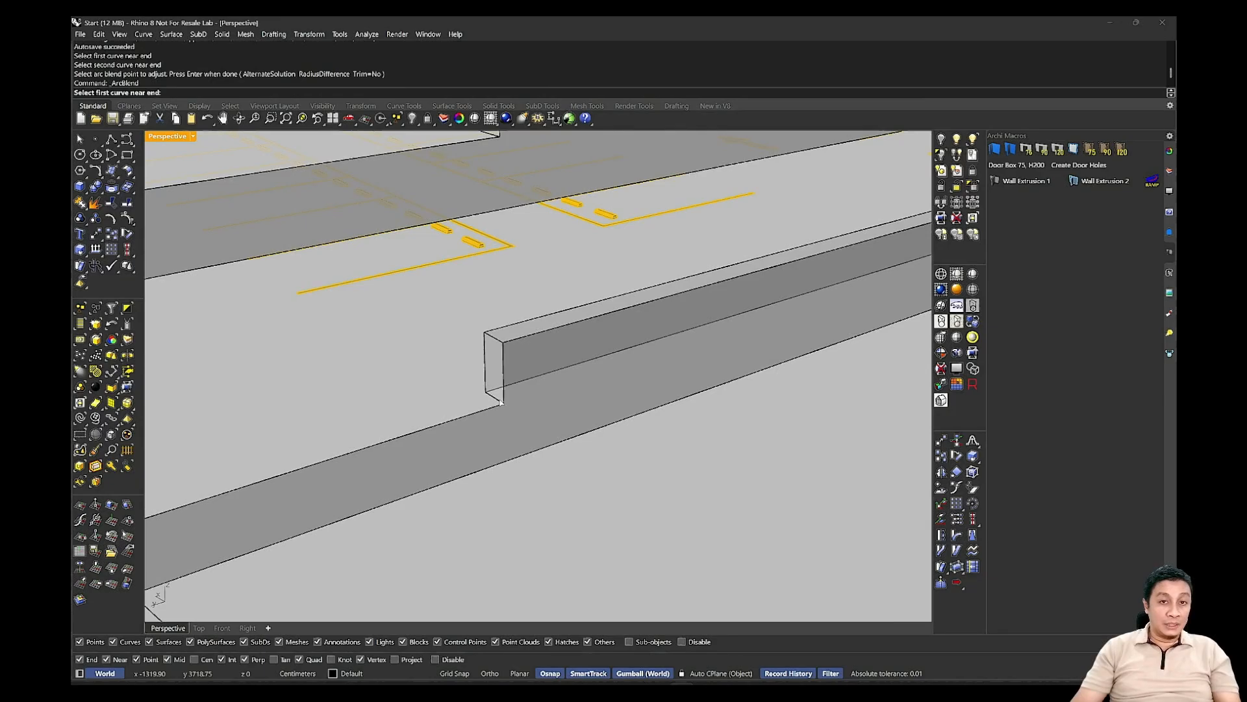
pyautogui.click(500, 405)
pyautogui.scroll(-5, 611, 336)
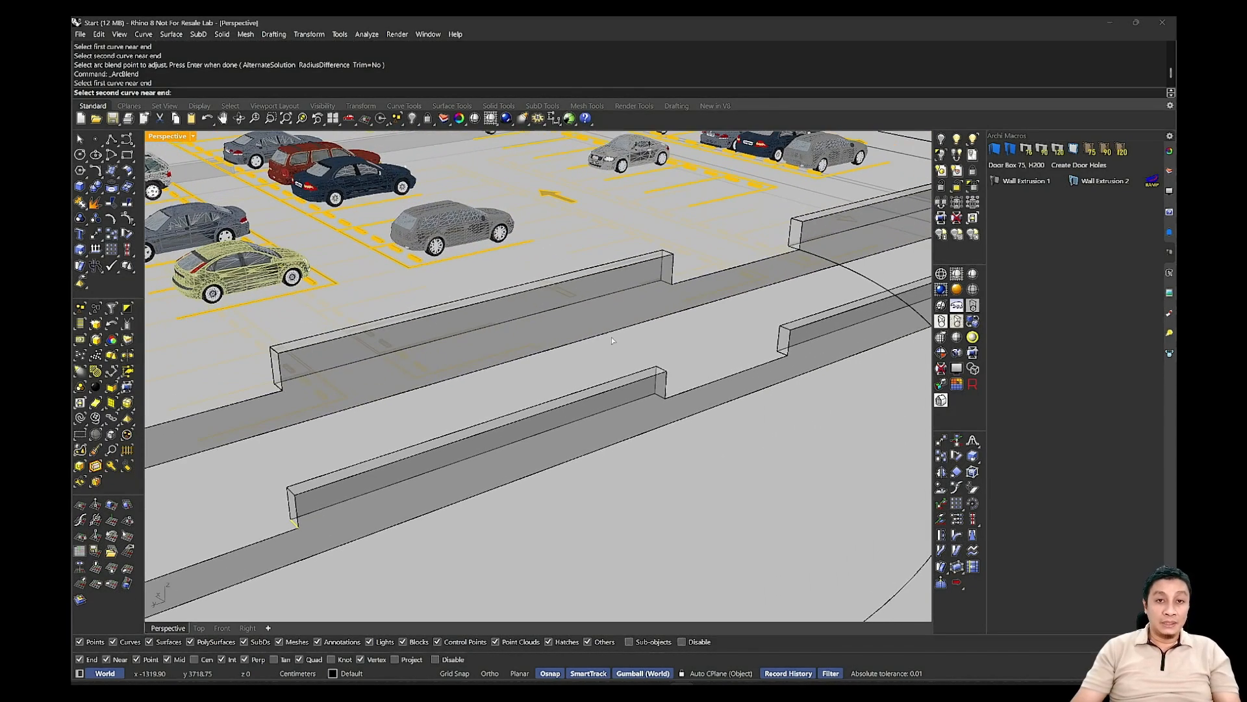
pyautogui.click(670, 288)
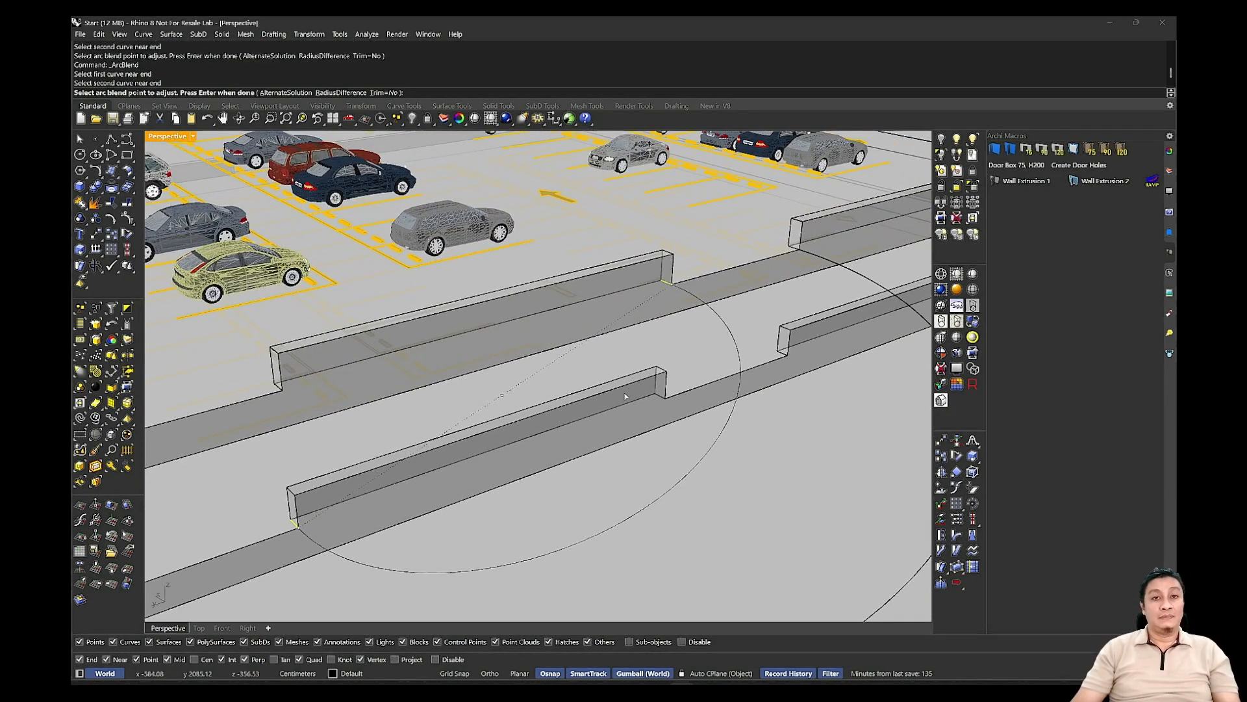
pyautogui.press('Return')
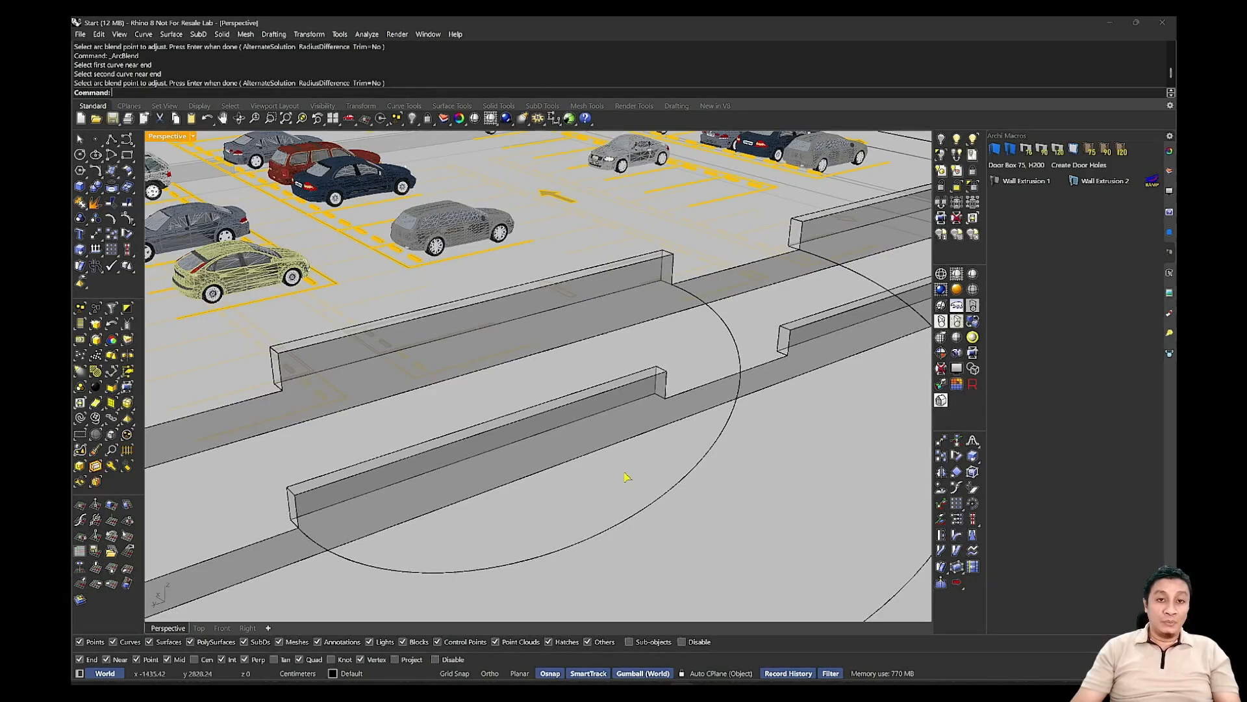
# Examine the inner arc blend's structure by selecting its outlying and middle control points.
pyautogui.click(663, 498)
pyautogui.moveTo(664, 498); pyautogui.dragTo(720, 484, button='right')
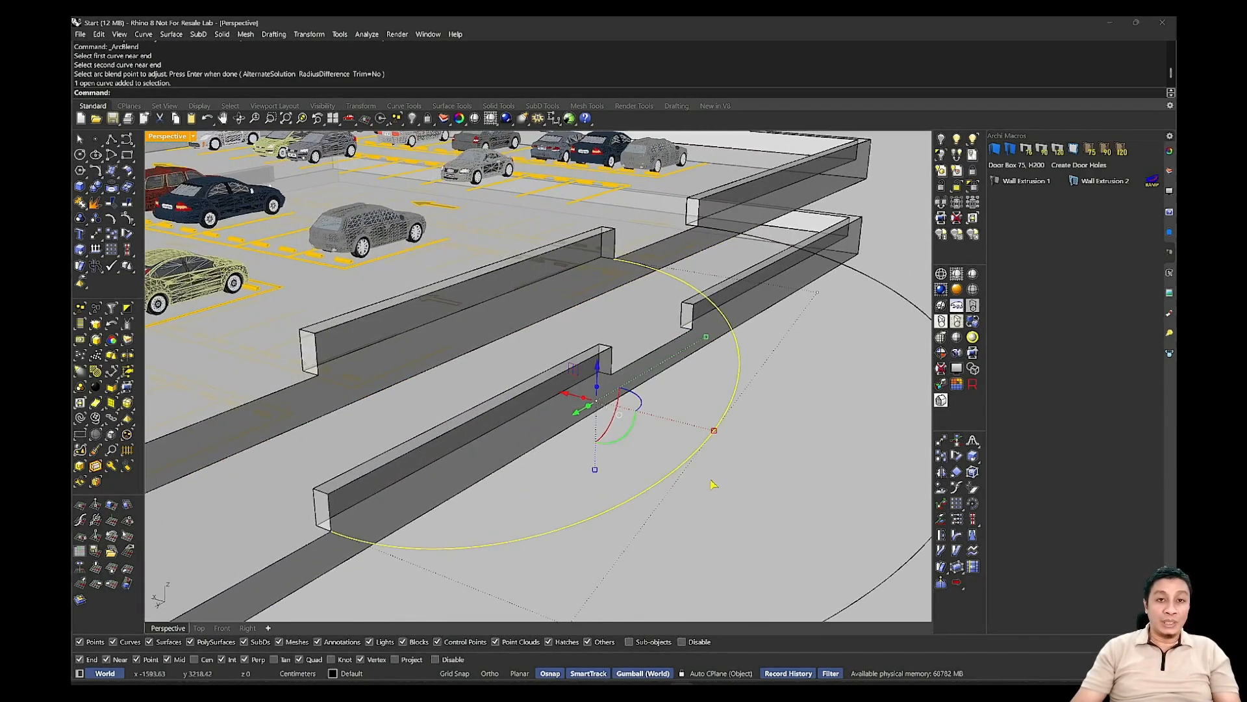
pyautogui.keyDown('shift'); pyautogui.moveTo(621, 563); pyautogui.dragTo(630, 487, button='right'); pyautogui.keyUp('shift')
pyautogui.moveTo(570, 533); pyautogui.dragTo(596, 498)
pyautogui.moveTo(613, 496); pyautogui.dragTo(730, 410, button='right')
pyautogui.keyDown('shift'); pyautogui.moveTo(570, 399); pyautogui.dragTo(710, 469); pyautogui.keyUp('shift')
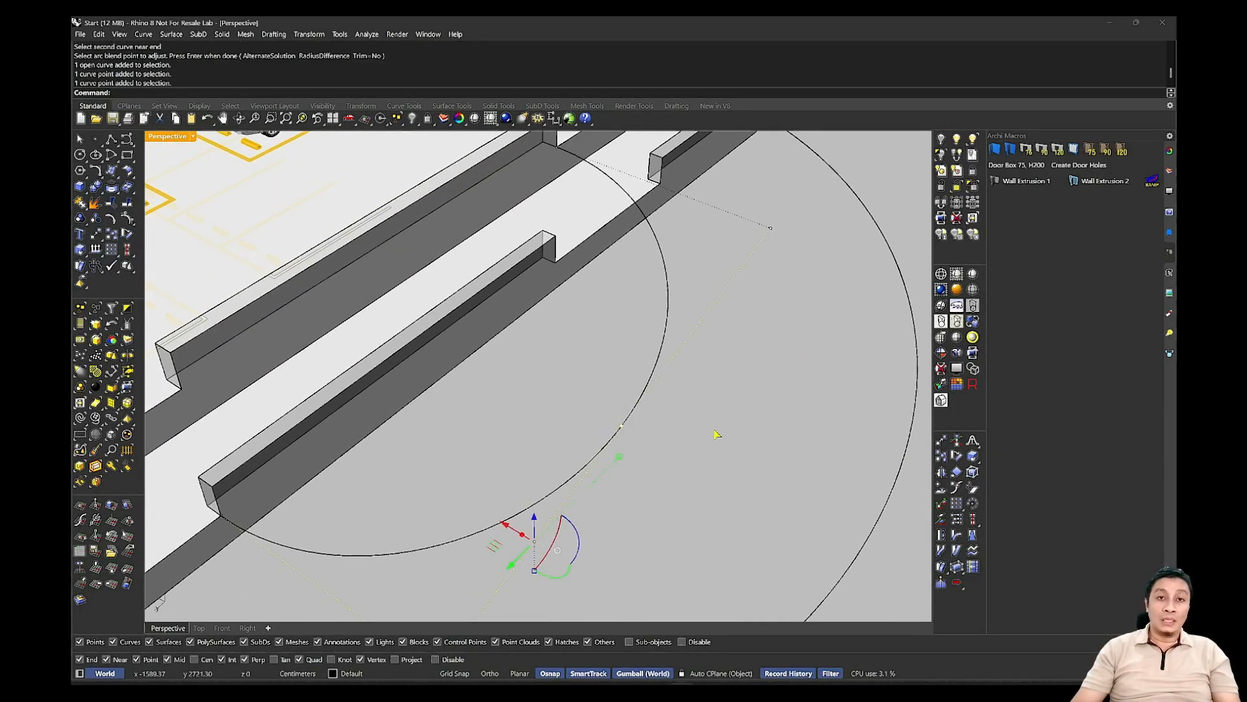
pyautogui.keyDown('shift'); pyautogui.moveTo(758, 196); pyautogui.dragTo(781, 253); pyautogui.keyUp('shift')
pyautogui.scroll(-2, 706, 443)
pyautogui.keyDown('shift'); pyautogui.moveTo(707, 445); pyautogui.dragTo(726, 364, button='right'); pyautogui.keyUp('shift')
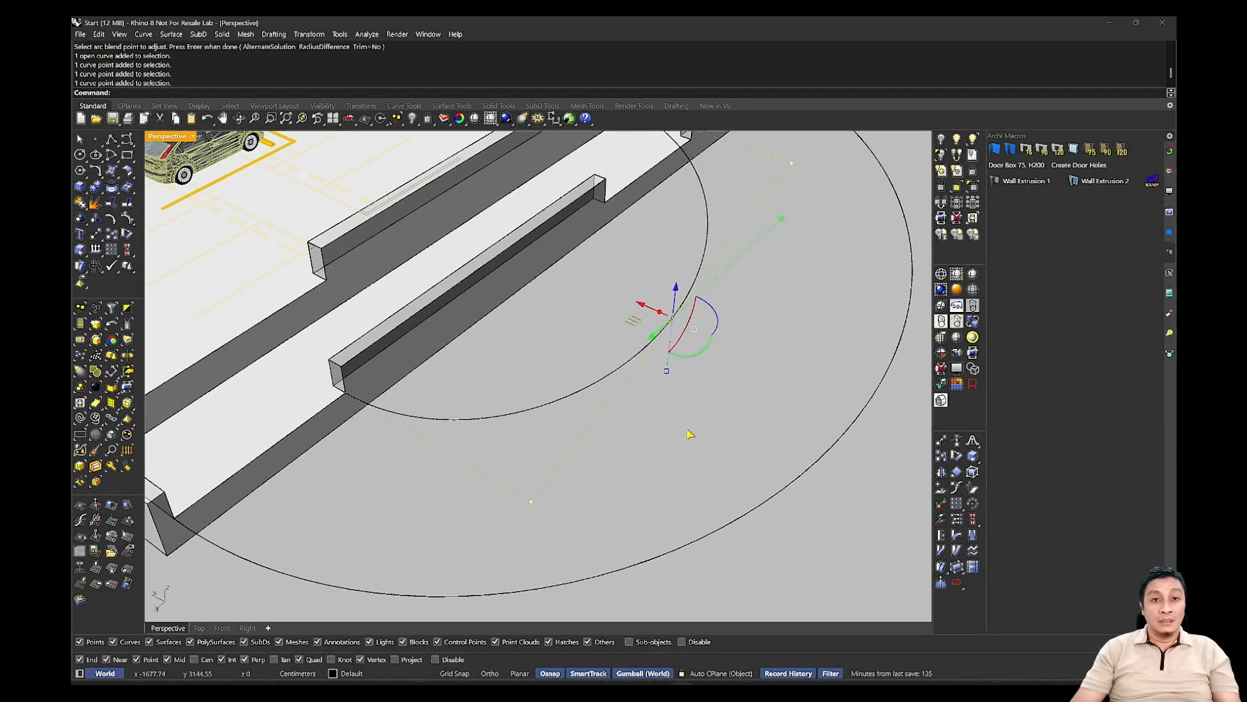
pyautogui.press('Escape')
# Set up a rebuild of the inner arc curve with a point count of 12 and degree 3, and preview it.
pyautogui.click(606, 380)
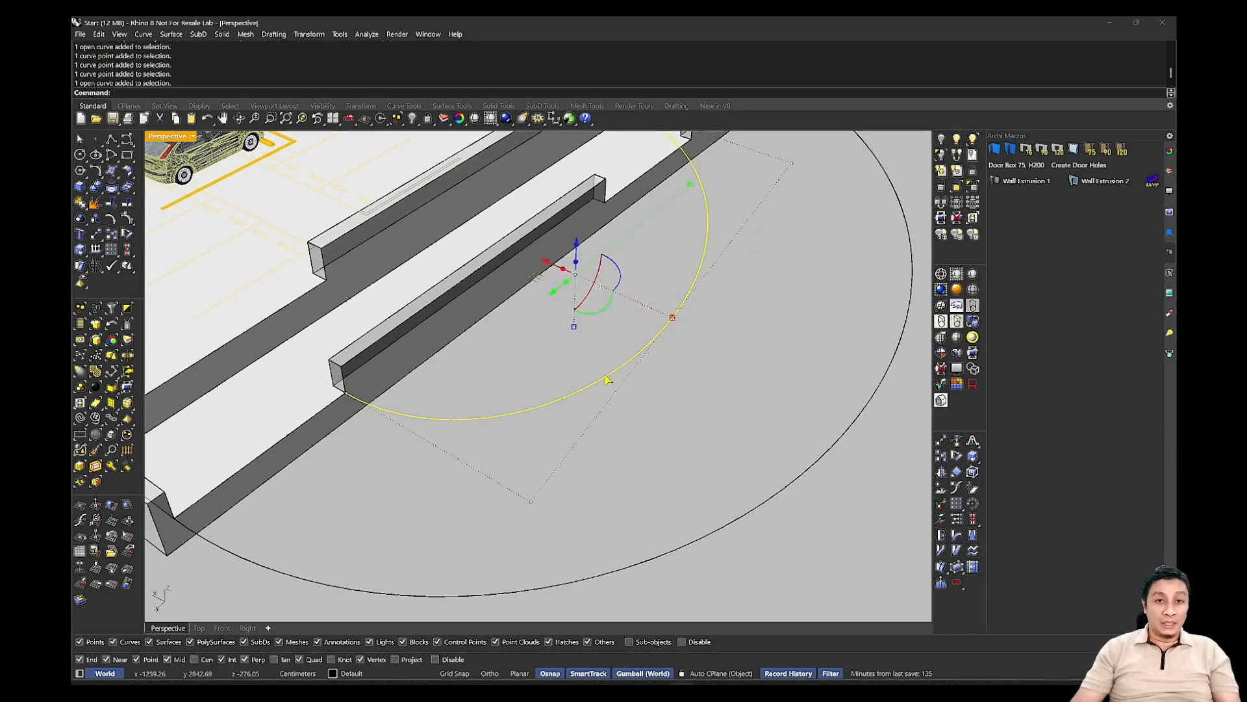
pyautogui.middleClick(607, 376)
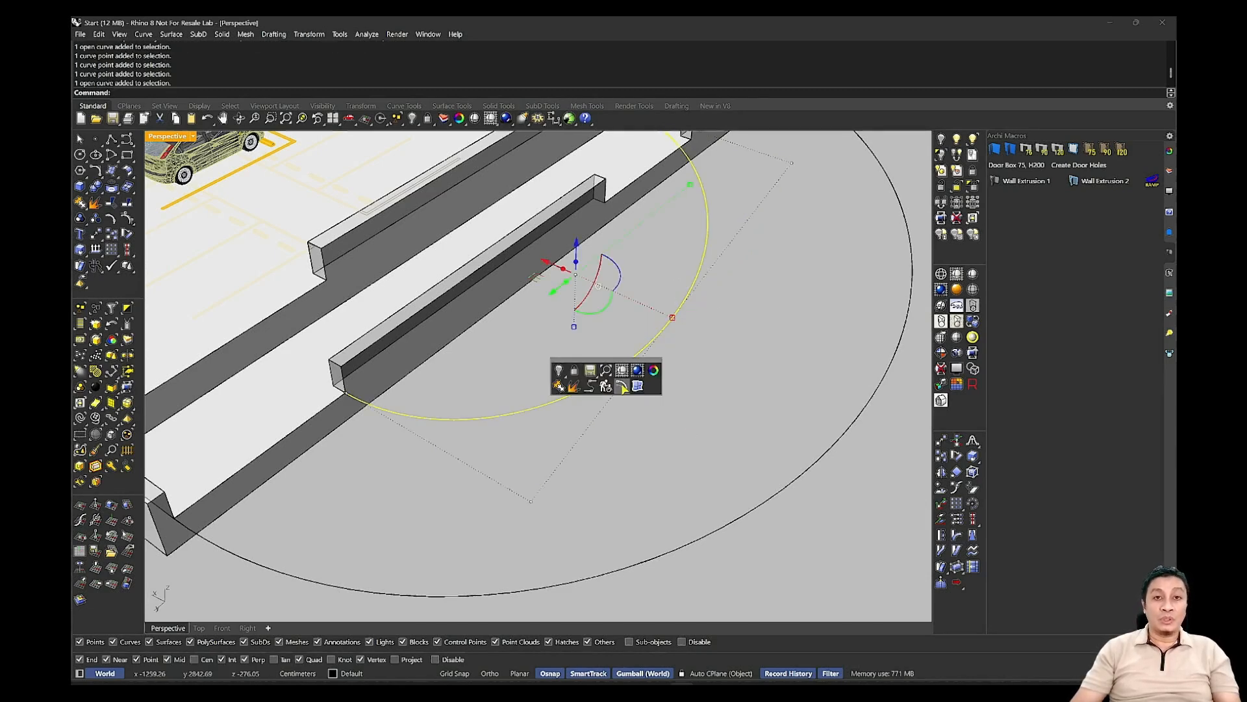
pyautogui.click(622, 387)
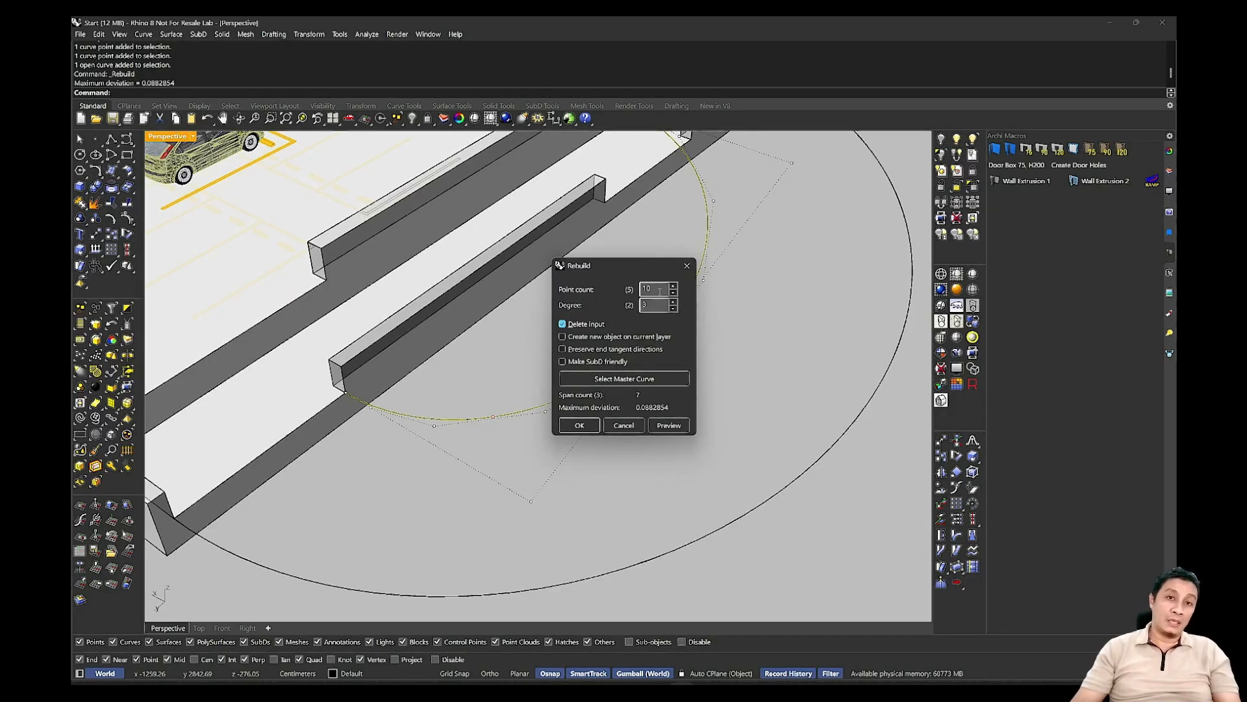
pyautogui.write('12')
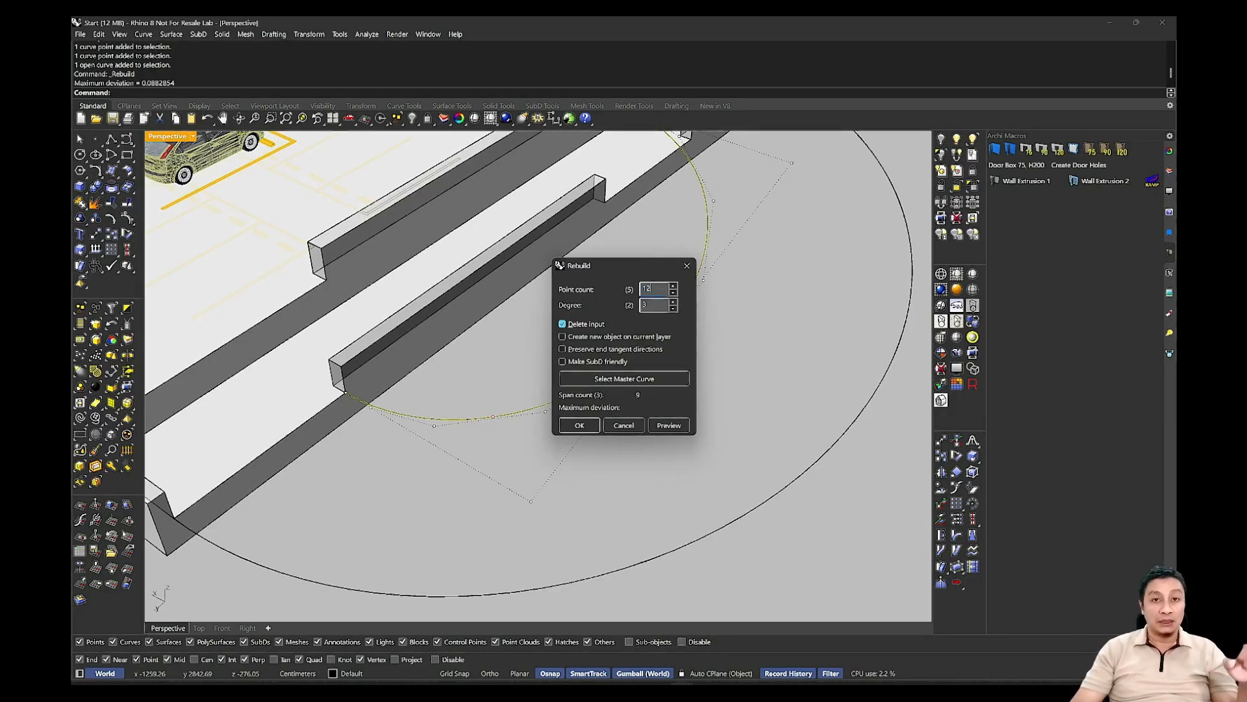
pyautogui.click(669, 425)
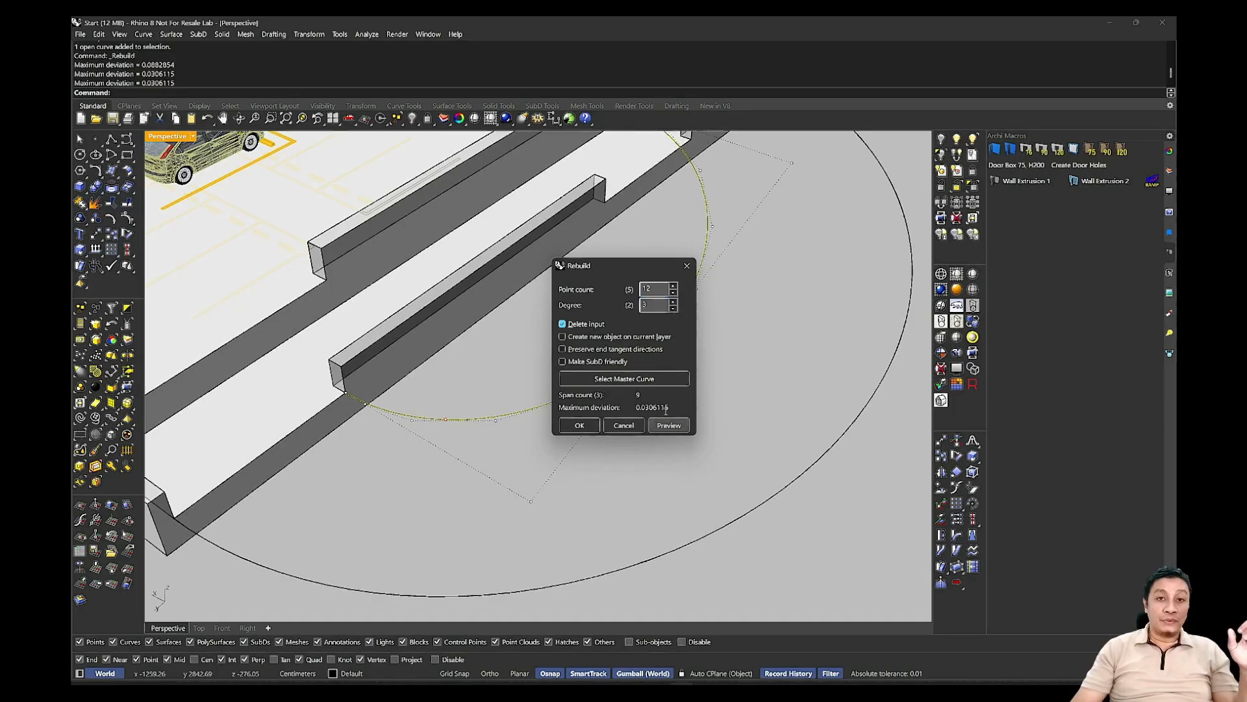
pyautogui.moveTo(636, 270); pyautogui.dragTo(801, 330)
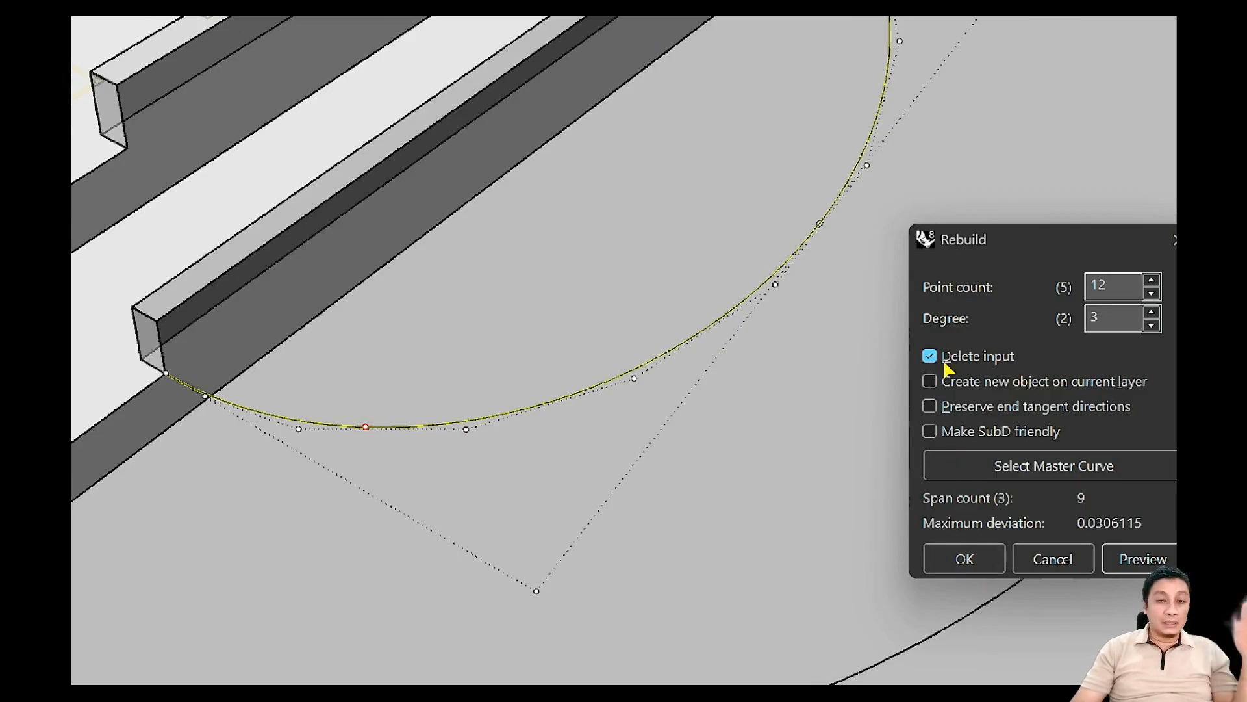
# Rebuild the inner ramp curve with a point count of 12 and degree 3, deleting the input curve.
pyautogui.click(955, 569)
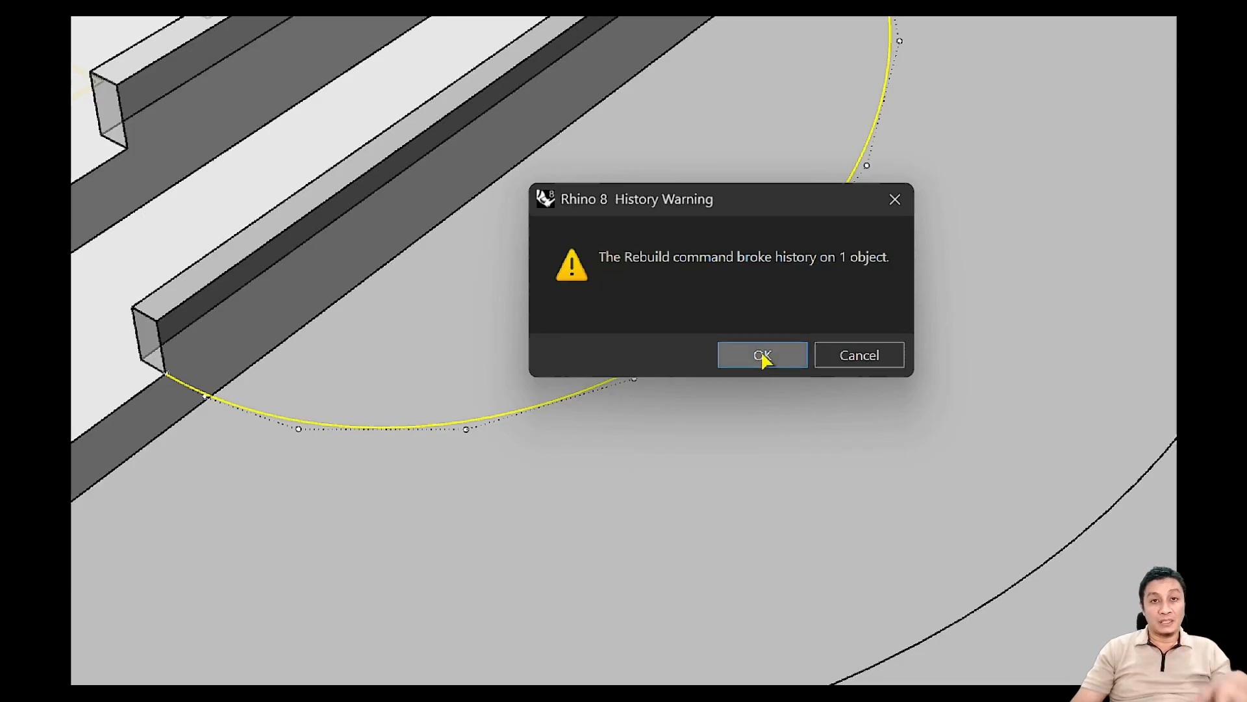
pyautogui.click(760, 356)
pyautogui.moveTo(636, 513); pyautogui.dragTo(690, 588, button='right')
pyautogui.scroll(-2, 726, 491)
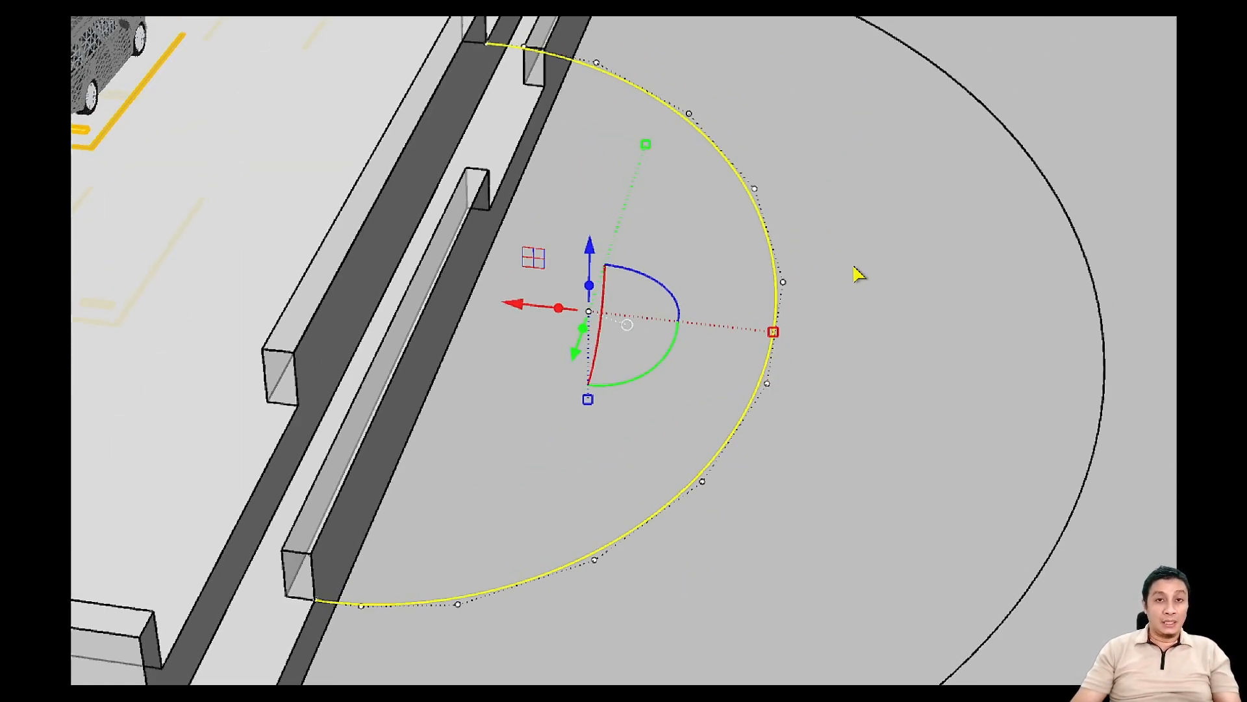
pyautogui.moveTo(857, 273); pyautogui.dragTo(857, 228, button='right')
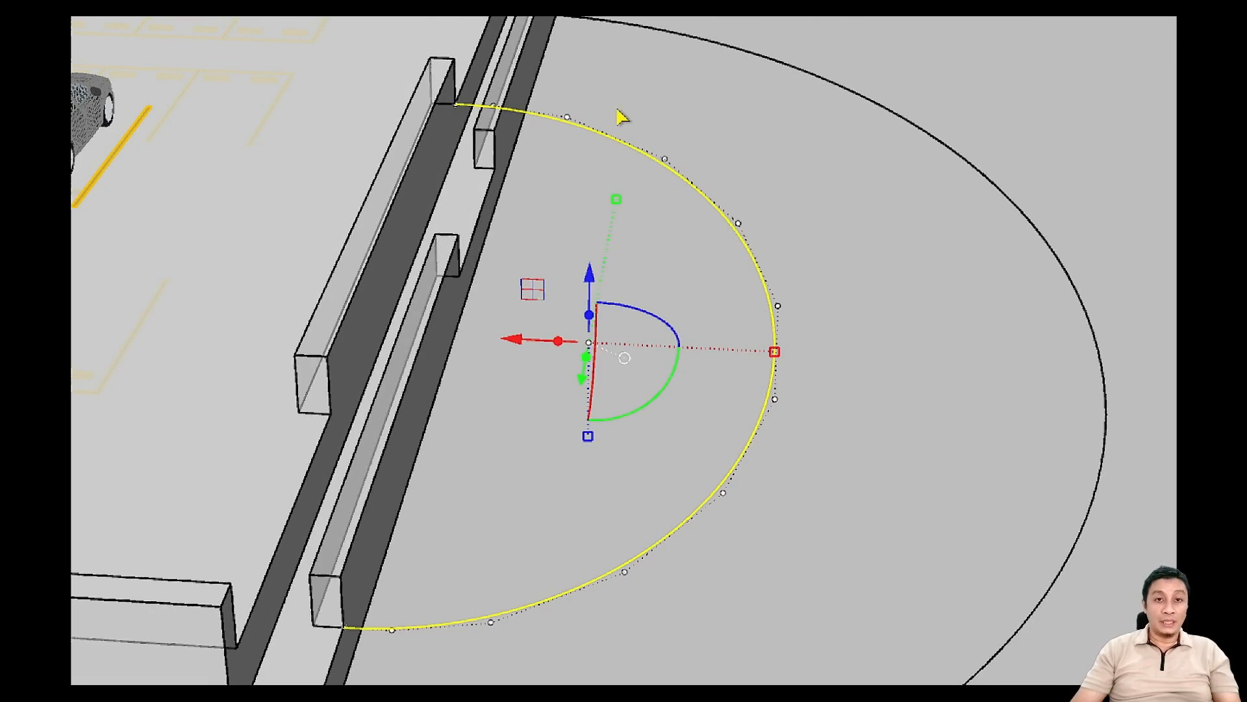
# Select the six middle control points of the rebuilt inner ramp curve, excluding the points near both ends.
pyautogui.moveTo(618, 97); pyautogui.dragTo(852, 615)
pyautogui.moveTo(864, 524); pyautogui.dragTo(323, 451, button='right')
pyautogui.keyDown('shift'); pyautogui.moveTo(617, 335); pyautogui.dragTo(357, 432, button='right'); pyautogui.keyUp('shift')
pyautogui.moveTo(488, 368); pyautogui.dragTo(1062, 411, button='right')
pyautogui.keyDown('shift'); pyautogui.moveTo(260, 404); pyautogui.dragTo(747, 349, button='right'); pyautogui.keyUp('shift')
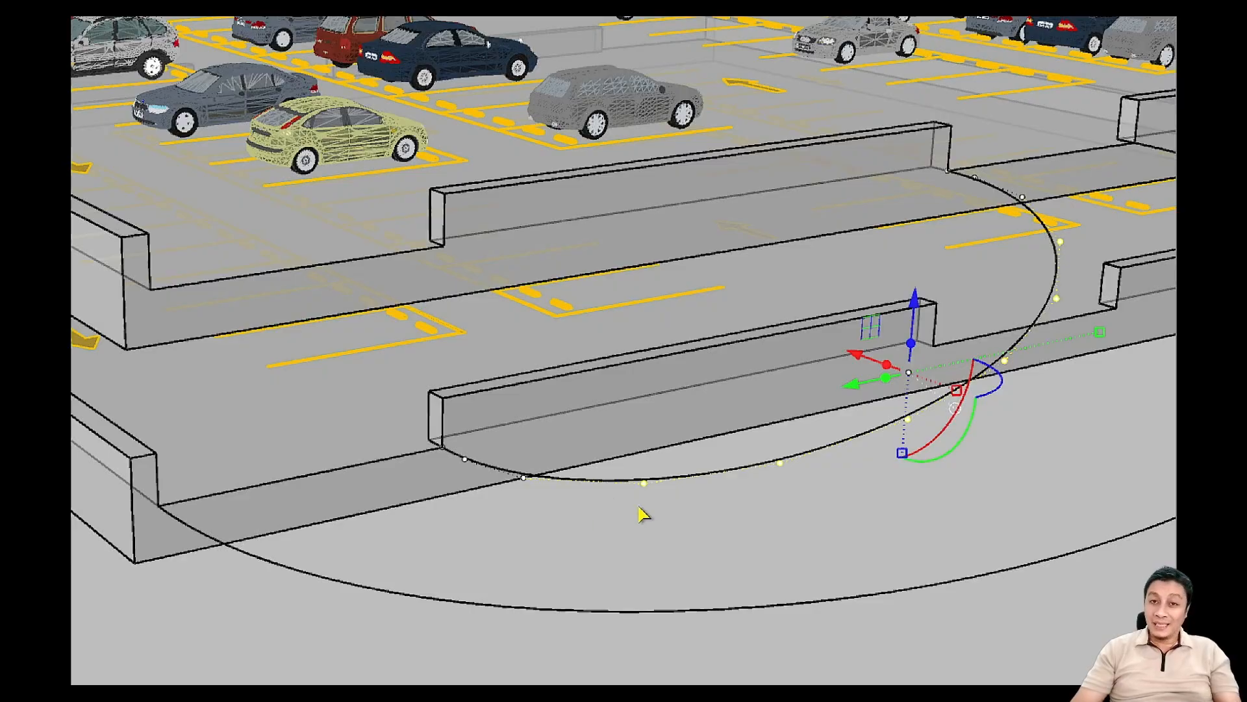
pyautogui.keyDown('shift'); pyautogui.moveTo(799, 515); pyautogui.dragTo(695, 498, button='right'); pyautogui.keyUp('shift')
pyautogui.scroll(5, 692, 444)
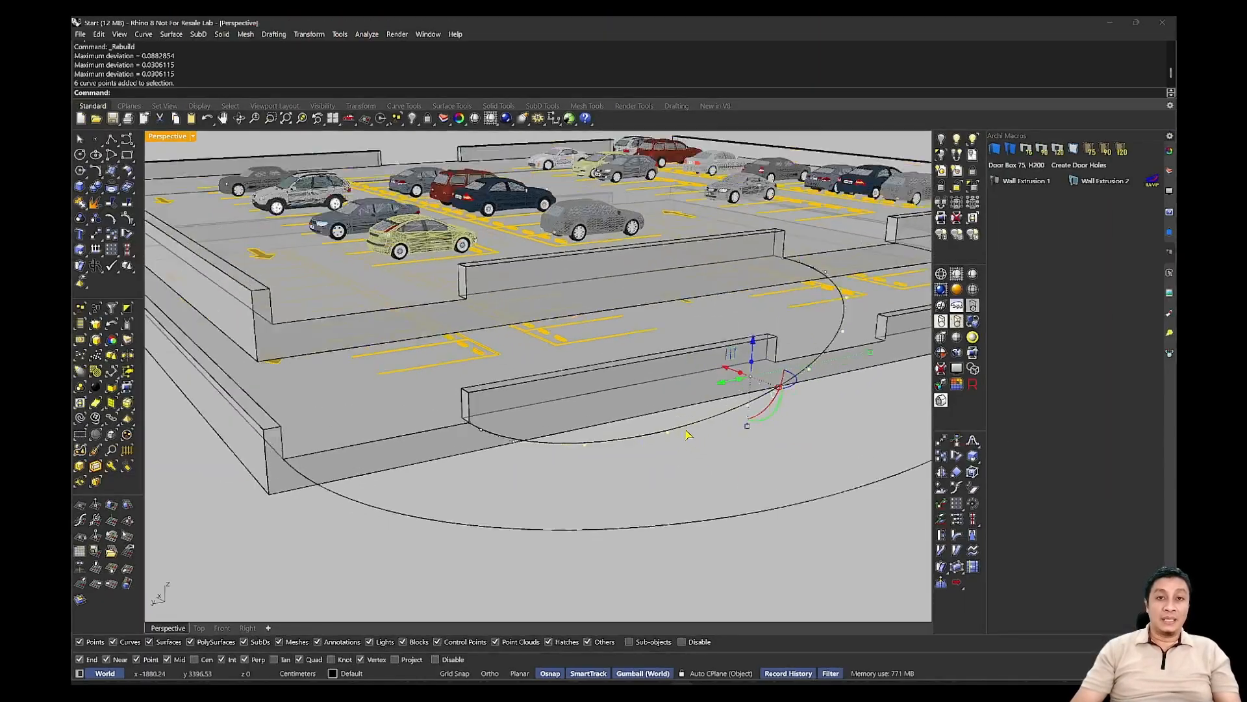
pyautogui.moveTo(714, 435); pyautogui.dragTo(721, 405, button='right')
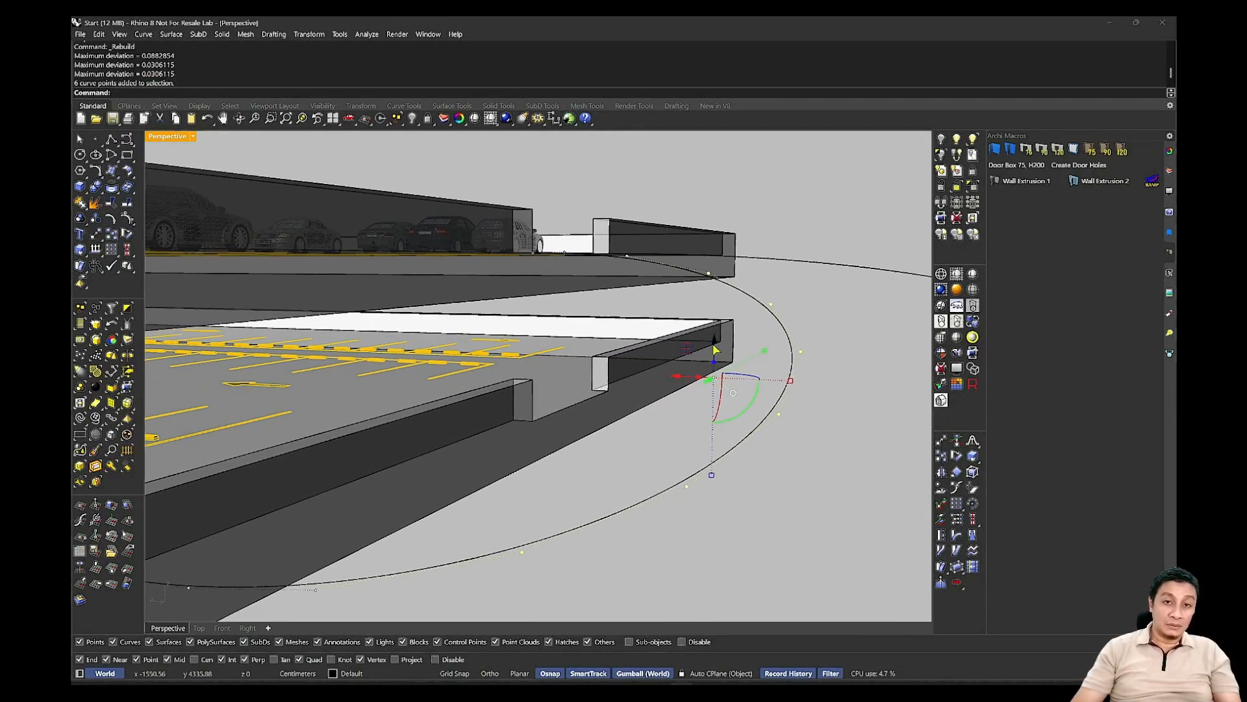
# Try lowering the selected control points by 10 cm along the vertical axis, and undo the move.
pyautogui.moveTo(715, 351); pyautogui.dragTo(717, 352)
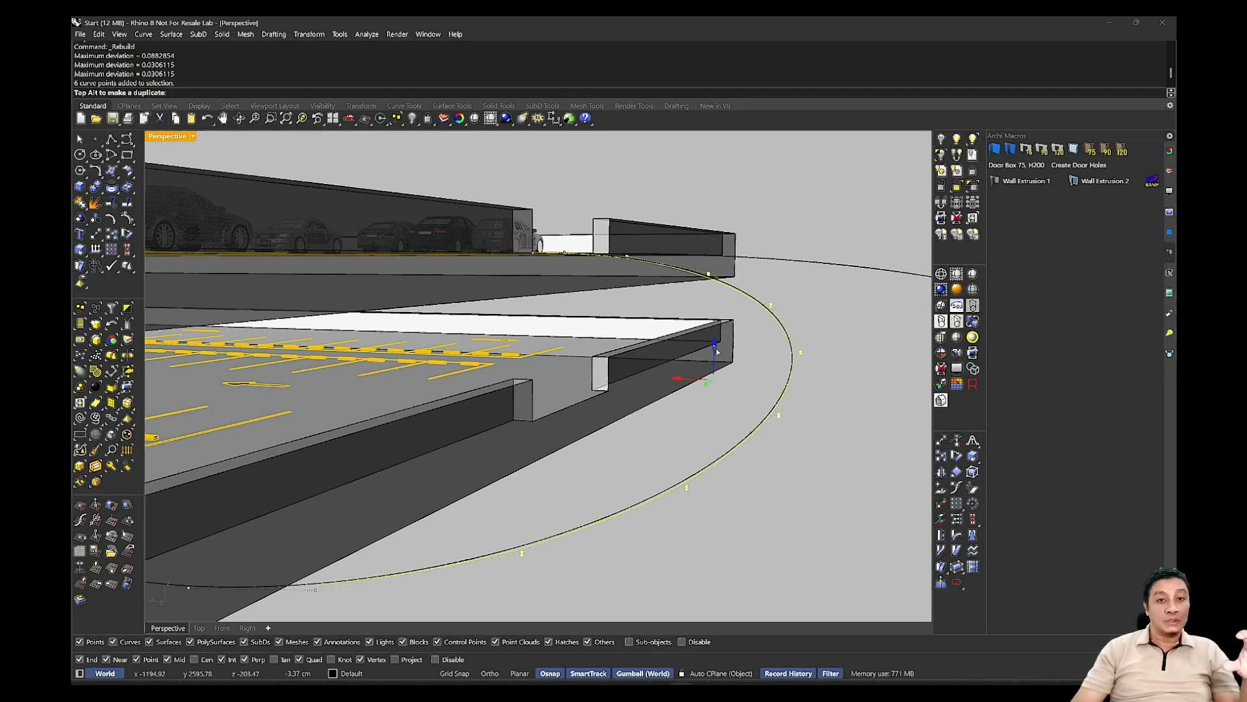
pyautogui.moveTo(716, 351); pyautogui.dragTo(715, 354)
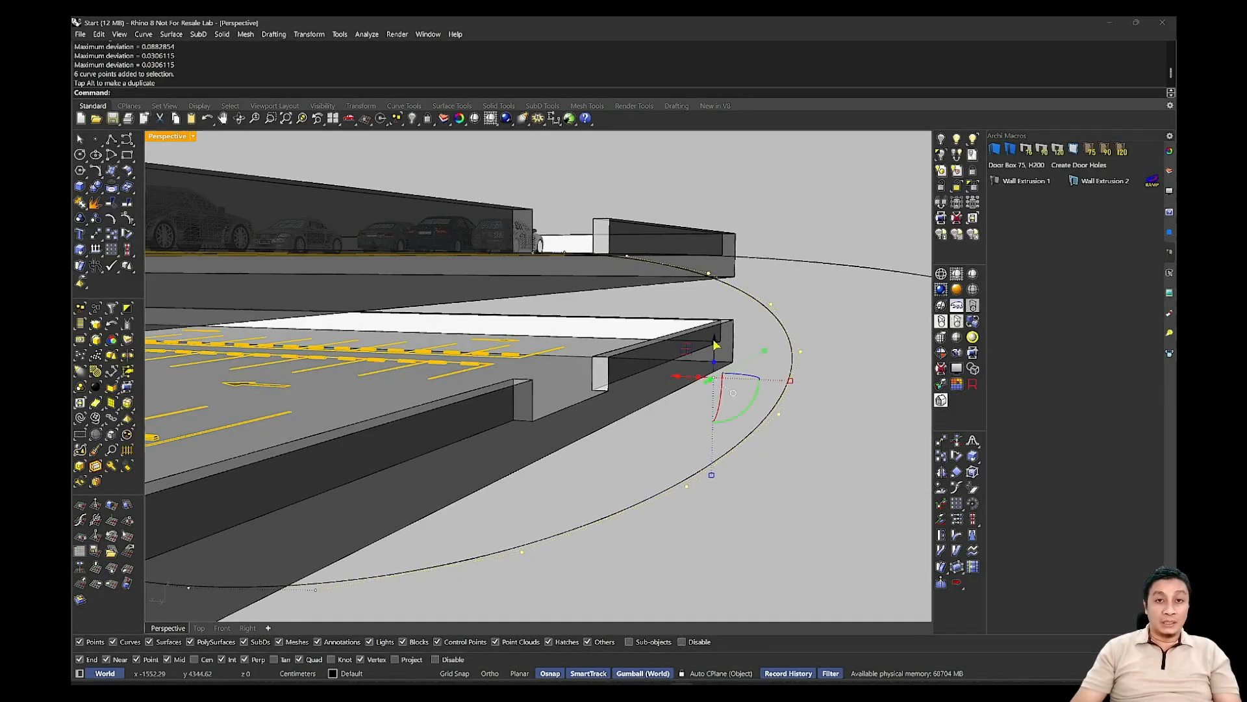
pyautogui.click(715, 345)
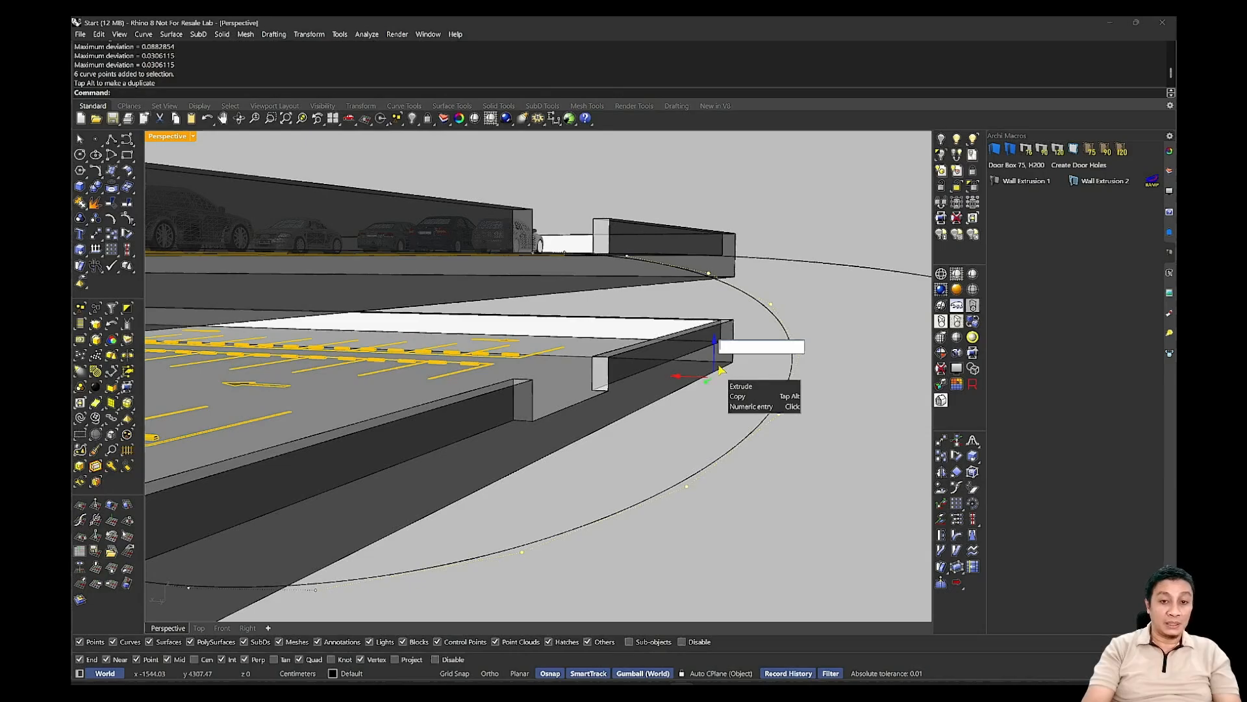
pyautogui.write('-')
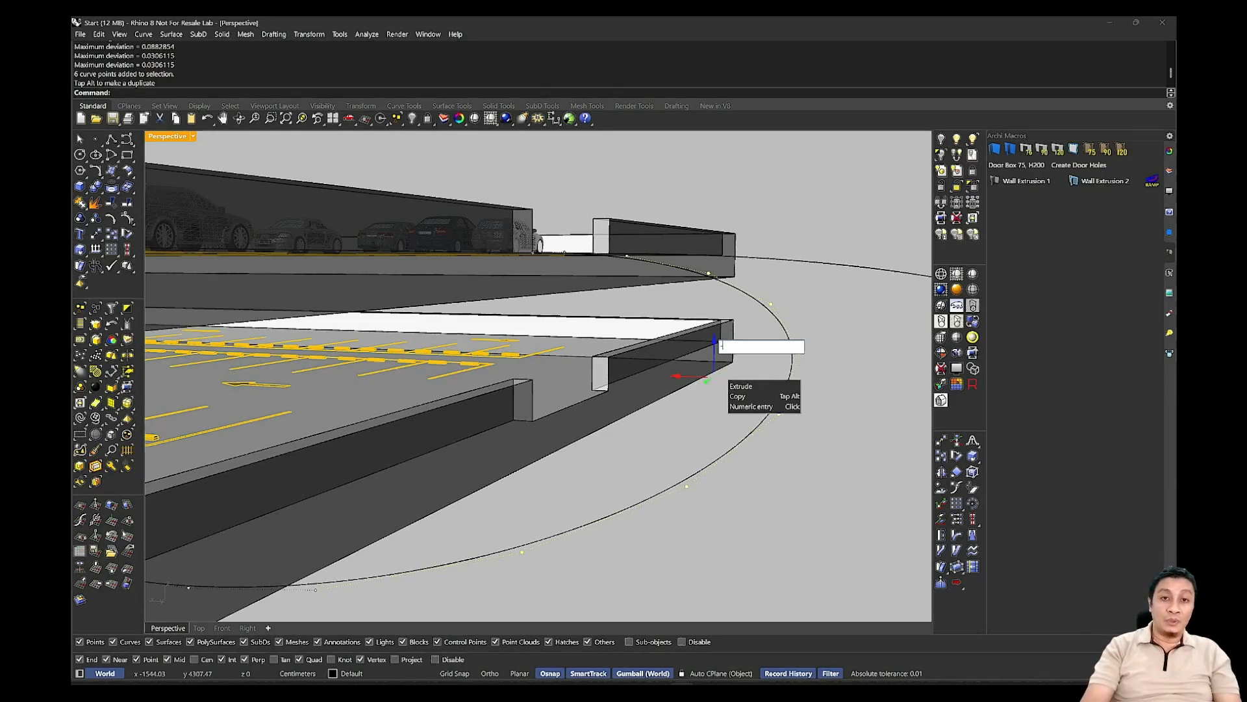
pyautogui.write('10')
pyautogui.press('Return')
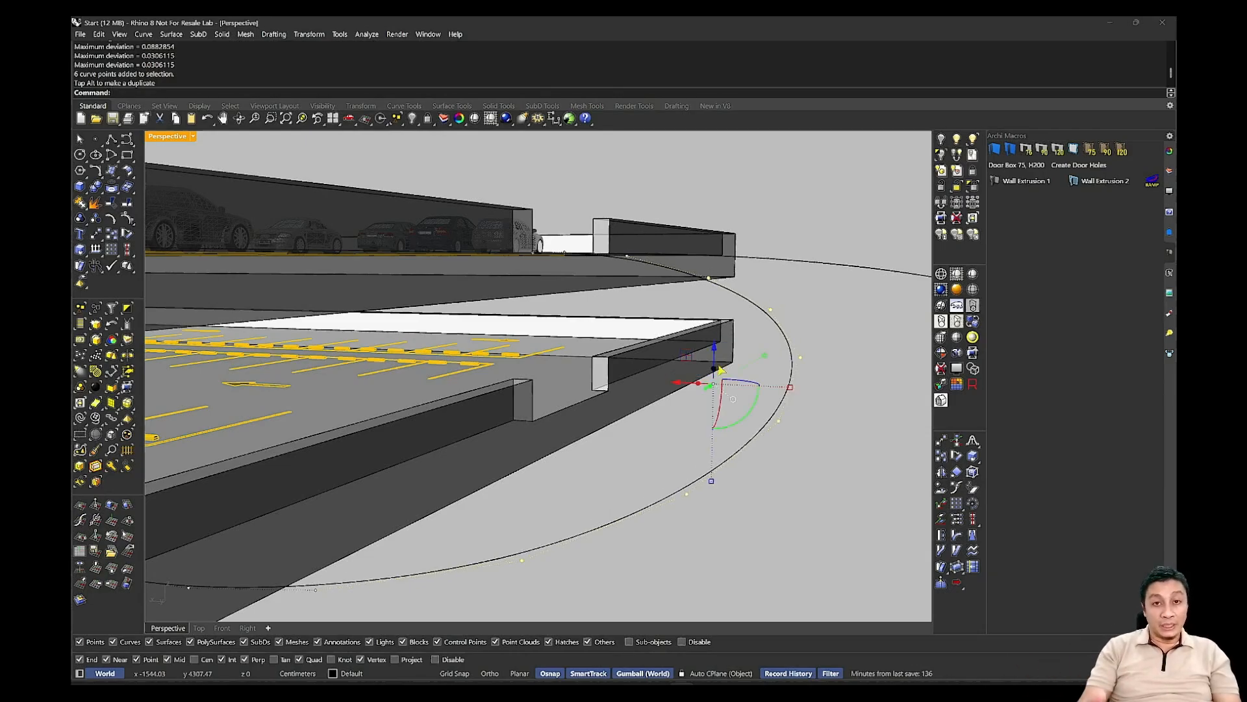
pyautogui.hotkey('ctrl', 'z')
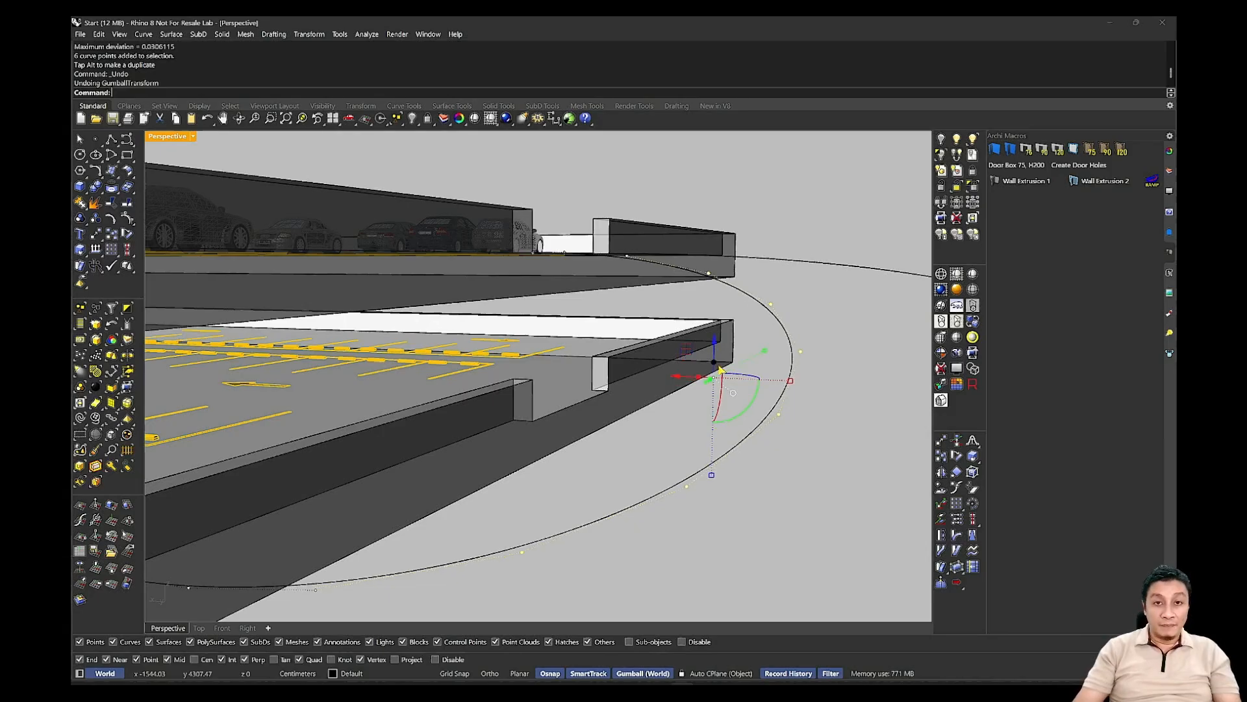
# Move the six selected control points of the inner curve -10 cm vertically, and clear the selection.
pyautogui.click(714, 341)
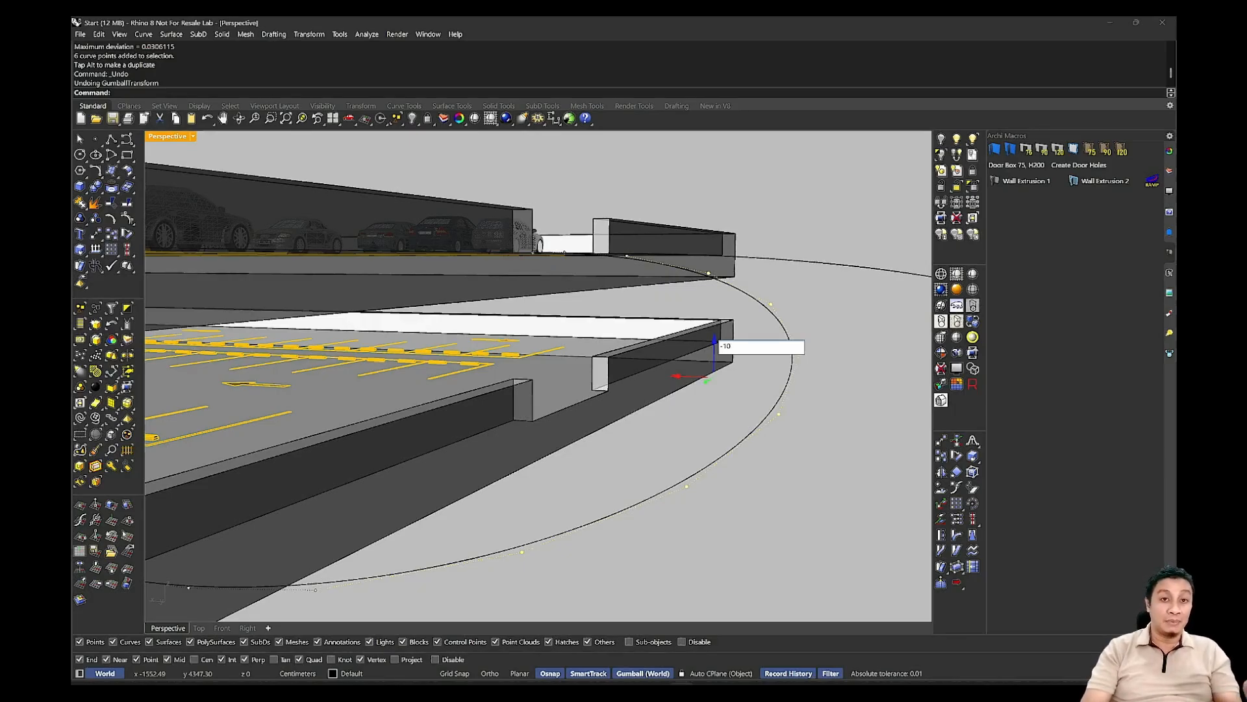
pyautogui.press('Return')
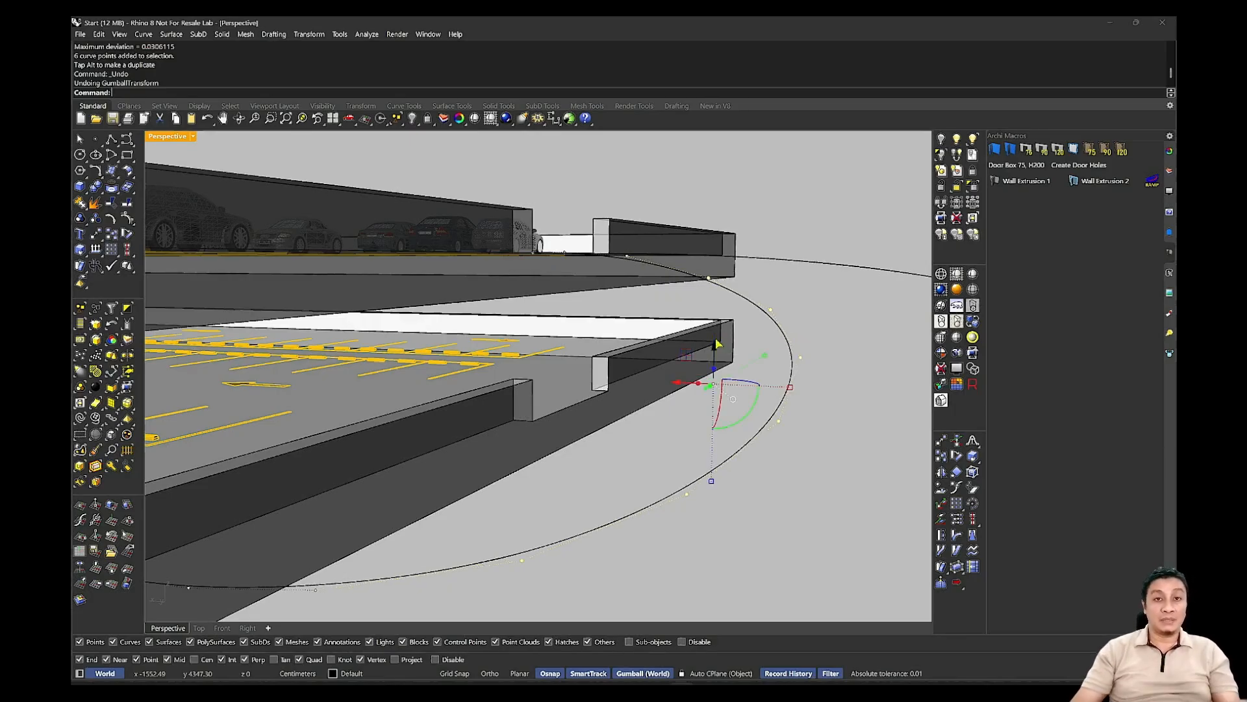
pyautogui.click(813, 489)
pyautogui.moveTo(813, 489); pyautogui.dragTo(772, 494, button='right')
pyautogui.moveTo(749, 544); pyautogui.dragTo(640, 403, button='right')
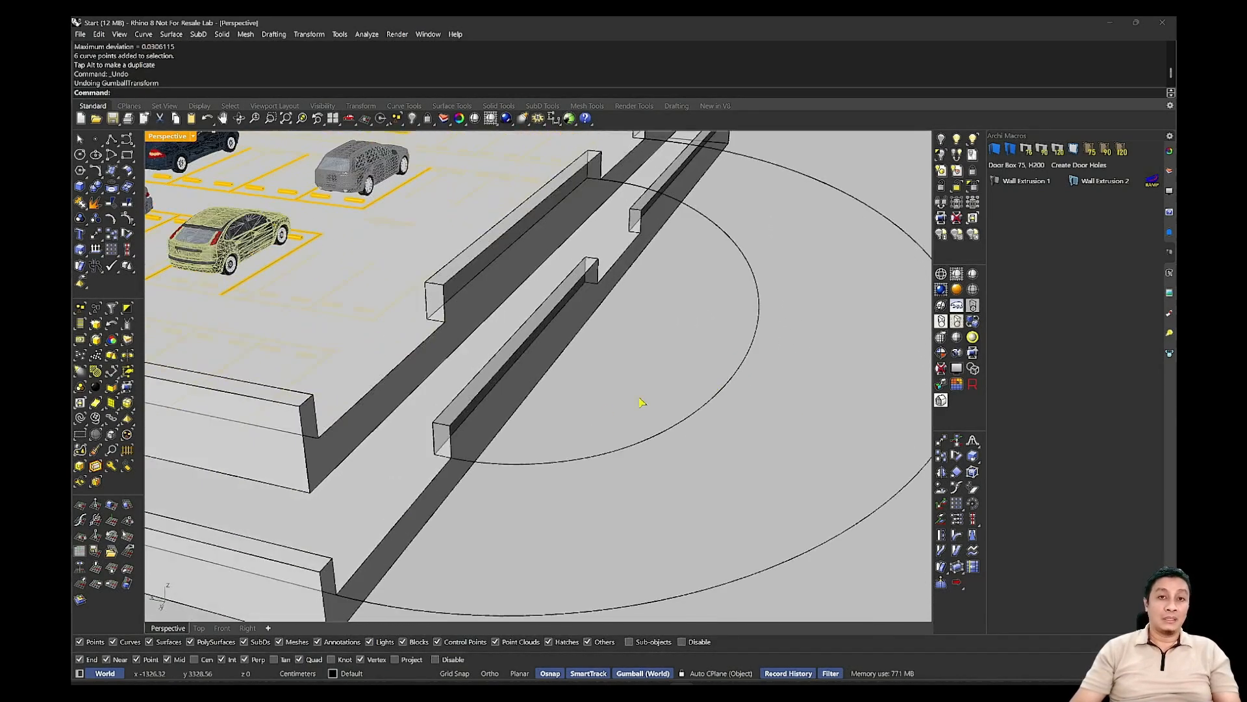
# Offset the inner ramp curve 50 cm towards the inside of the bend.
pyautogui.click(580, 461)
pyautogui.middleClick(580, 440)
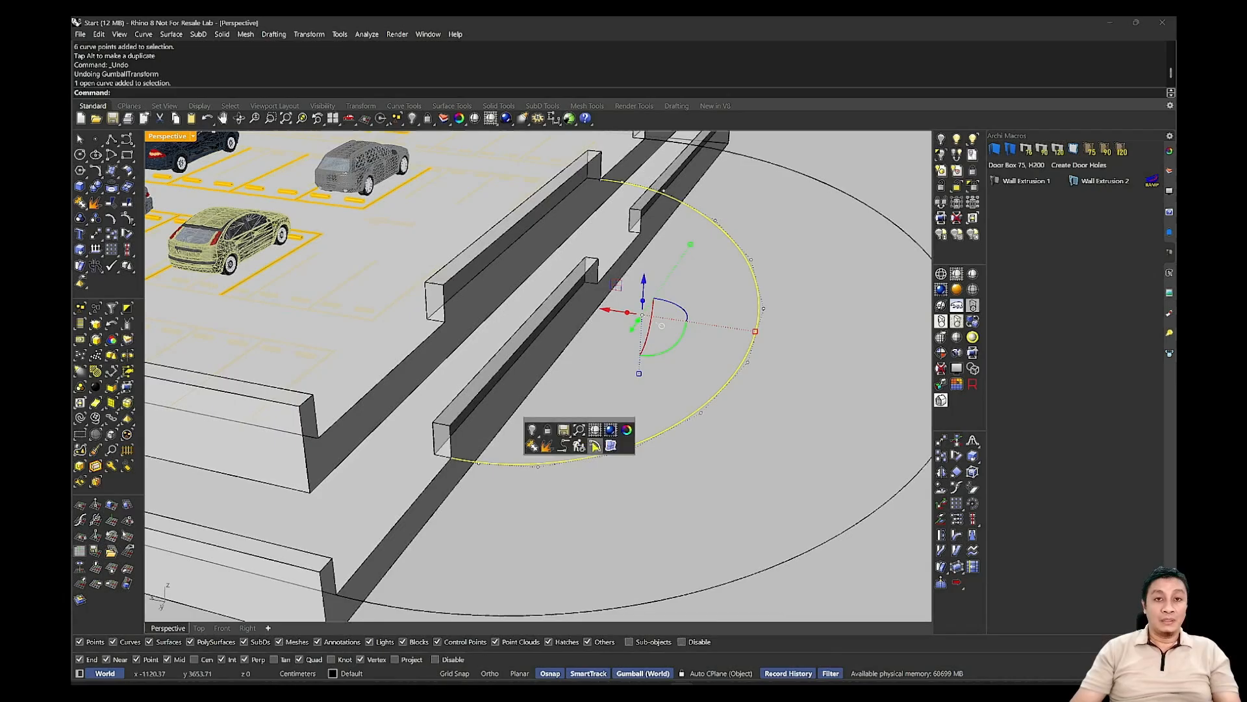
pyautogui.click(595, 447)
pyautogui.moveTo(604, 467); pyautogui.dragTo(582, 485, button='right')
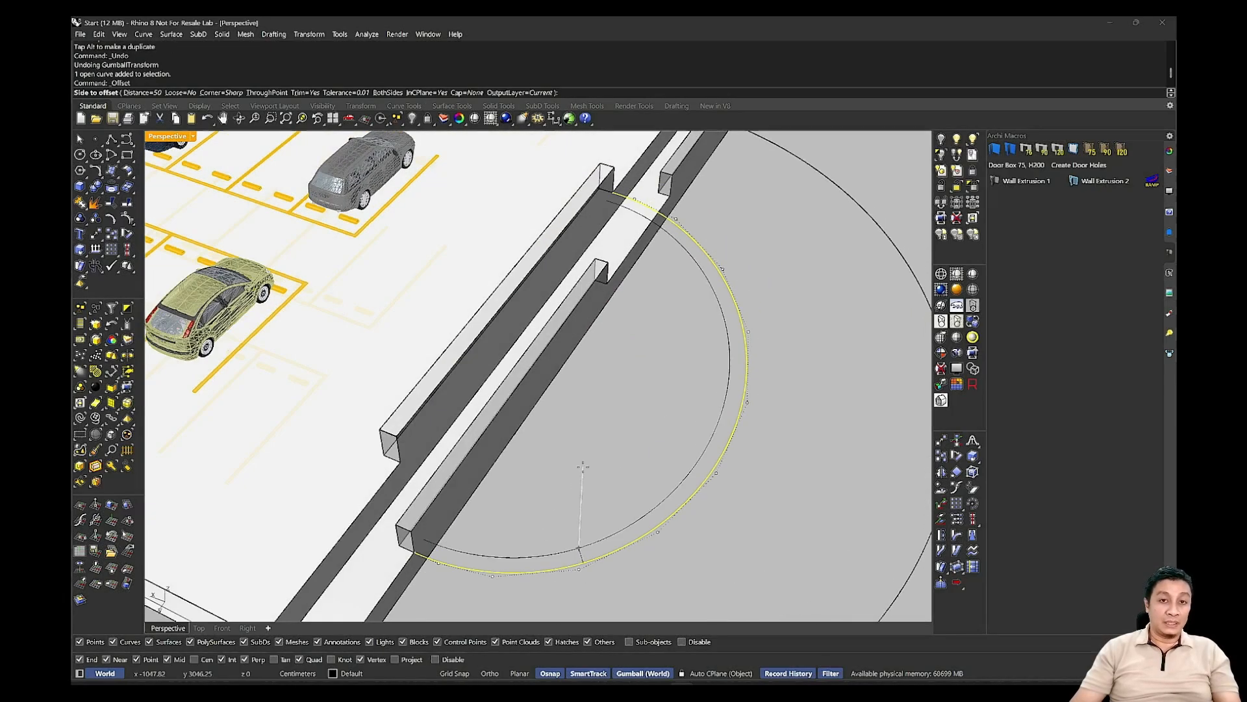
pyautogui.click(583, 466)
# Offset the outer ramp curve 50 cm towards the outside of the bend, and clear the selection.
pyautogui.keyDown('shift'); pyautogui.moveTo(635, 529); pyautogui.dragTo(580, 378, button='right'); pyautogui.keyUp('shift')
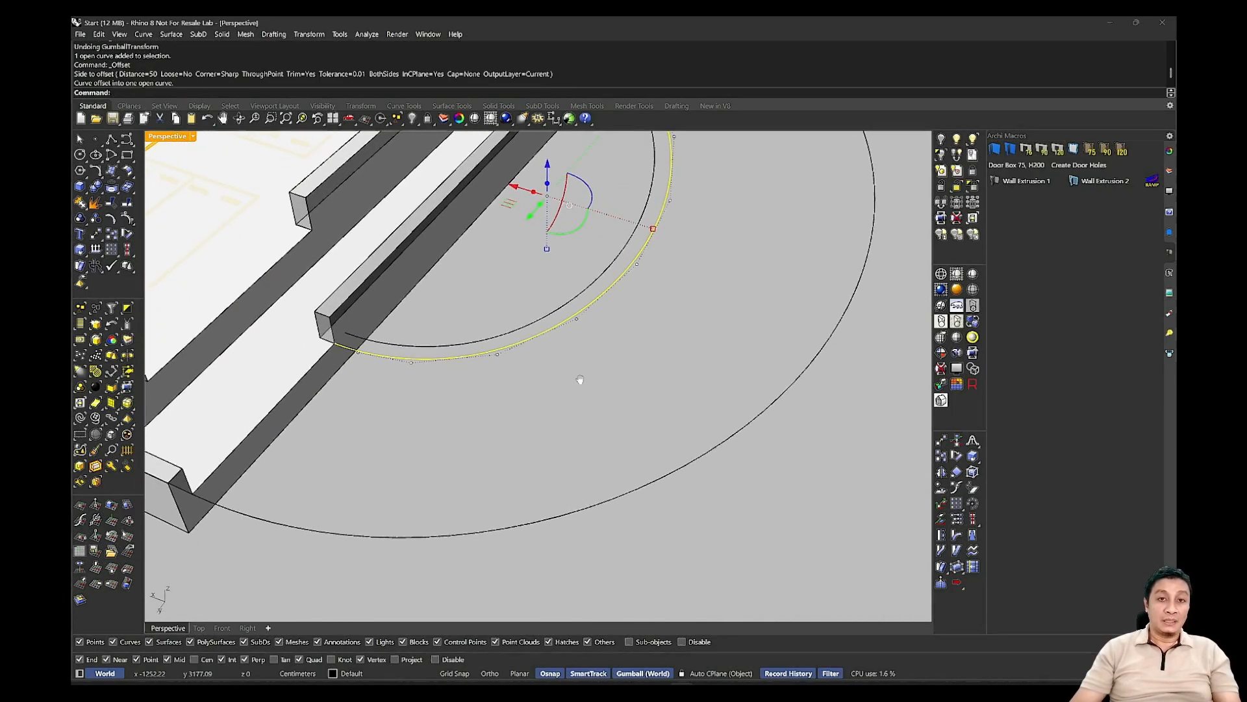
pyautogui.click(654, 483)
pyautogui.rightClick(654, 484)
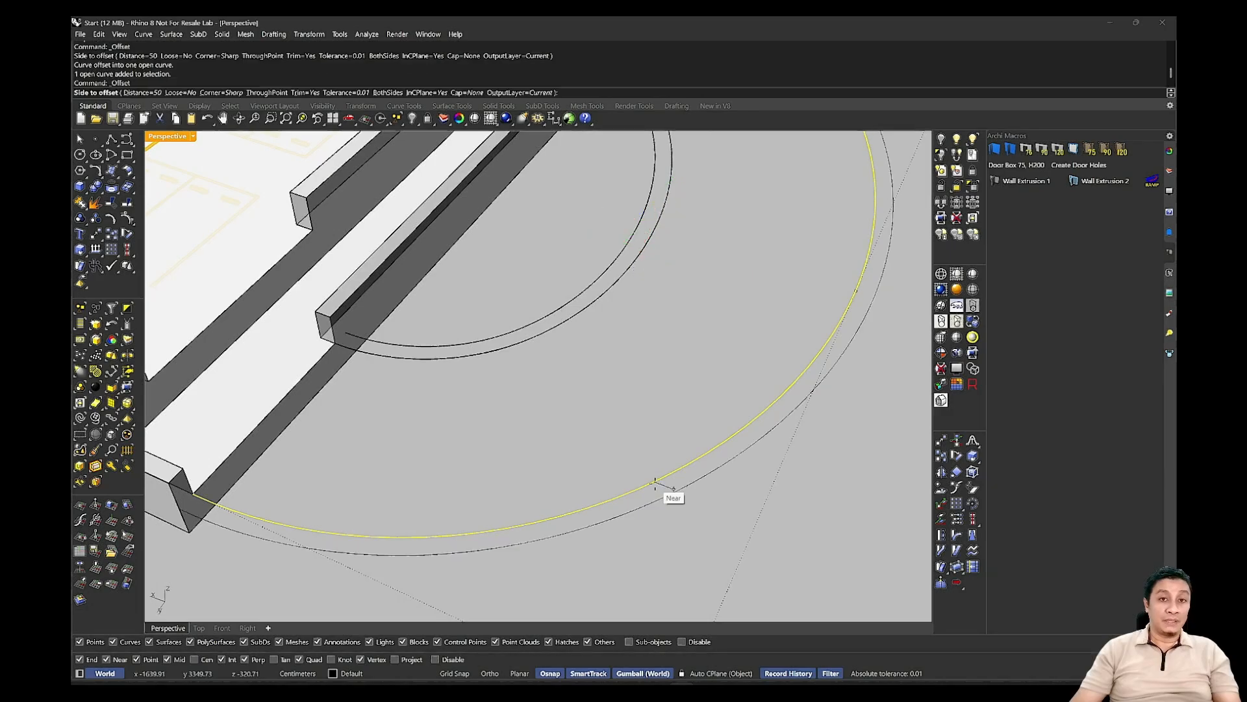
pyautogui.click(682, 519)
pyautogui.keyDown('shift'); pyautogui.moveTo(598, 479); pyautogui.dragTo(680, 467, button='right'); pyautogui.keyUp('shift')
pyautogui.keyDown('shift'); pyautogui.moveTo(679, 422); pyautogui.dragTo(701, 450, button='right'); pyautogui.keyUp('shift')
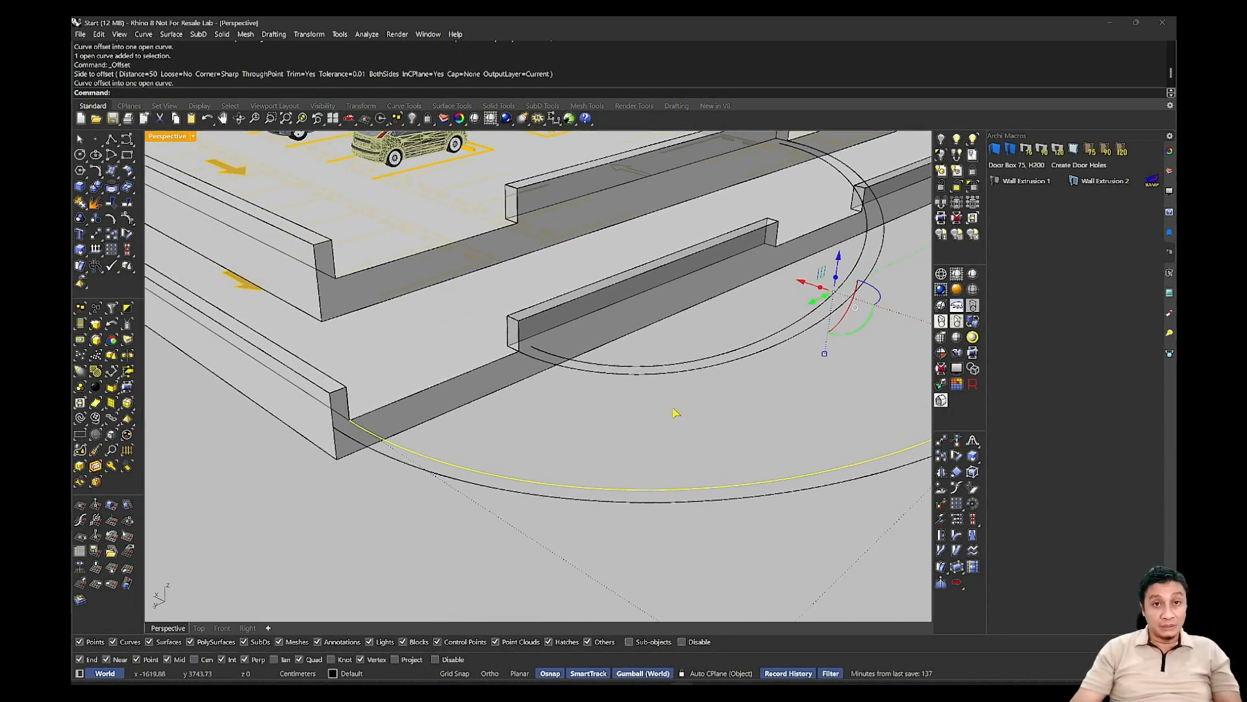
pyautogui.moveTo(693, 344); pyautogui.dragTo(677, 324, button='right')
pyautogui.moveTo(582, 381); pyautogui.dragTo(617, 365, button='right')
pyautogui.press('Escape')
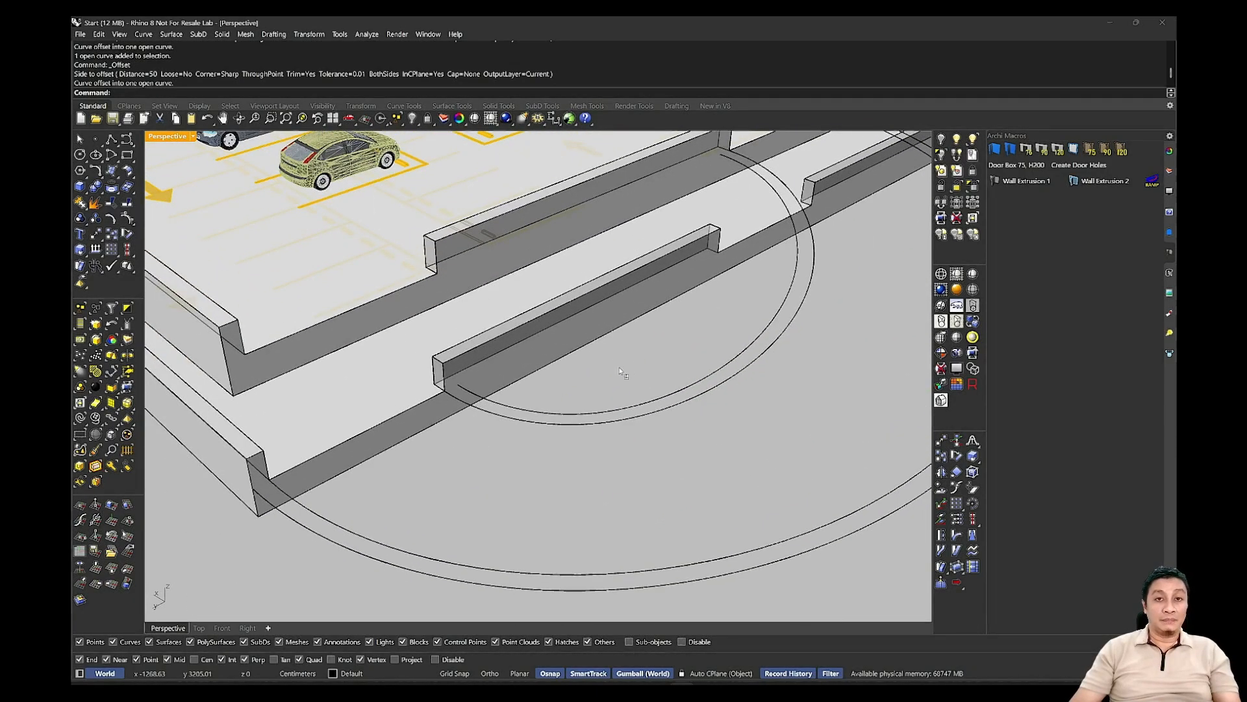
# Create an edge-curve surface between the inner ramp curve and its offset.
pyautogui.middleClick(619, 371)
pyautogui.click(647, 373)
pyautogui.moveTo(577, 454); pyautogui.dragTo(551, 405)
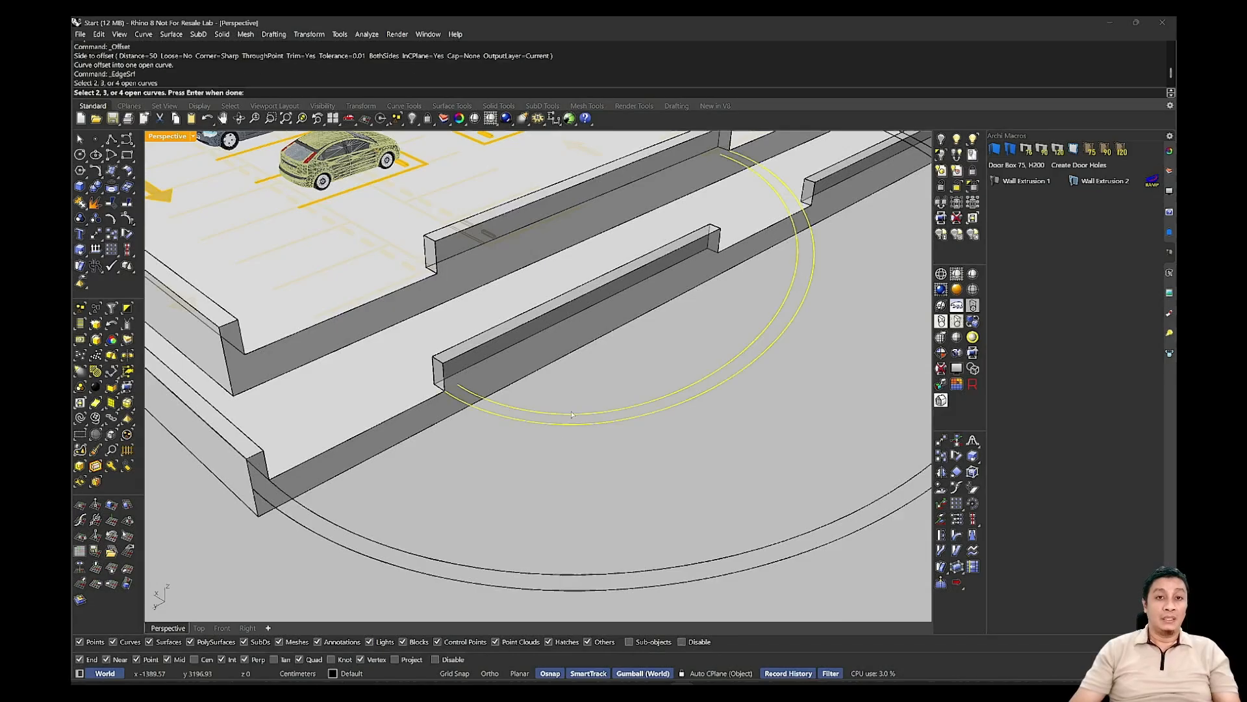
pyautogui.rightClick(572, 416)
# Create an edge-curve surface between the outer ramp curve and its offset.
pyautogui.keyDown('shift'); pyautogui.moveTo(572, 467); pyautogui.dragTo(555, 423, button='right'); pyautogui.keyUp('shift')
pyautogui.moveTo(558, 423); pyautogui.dragTo(476, 503)
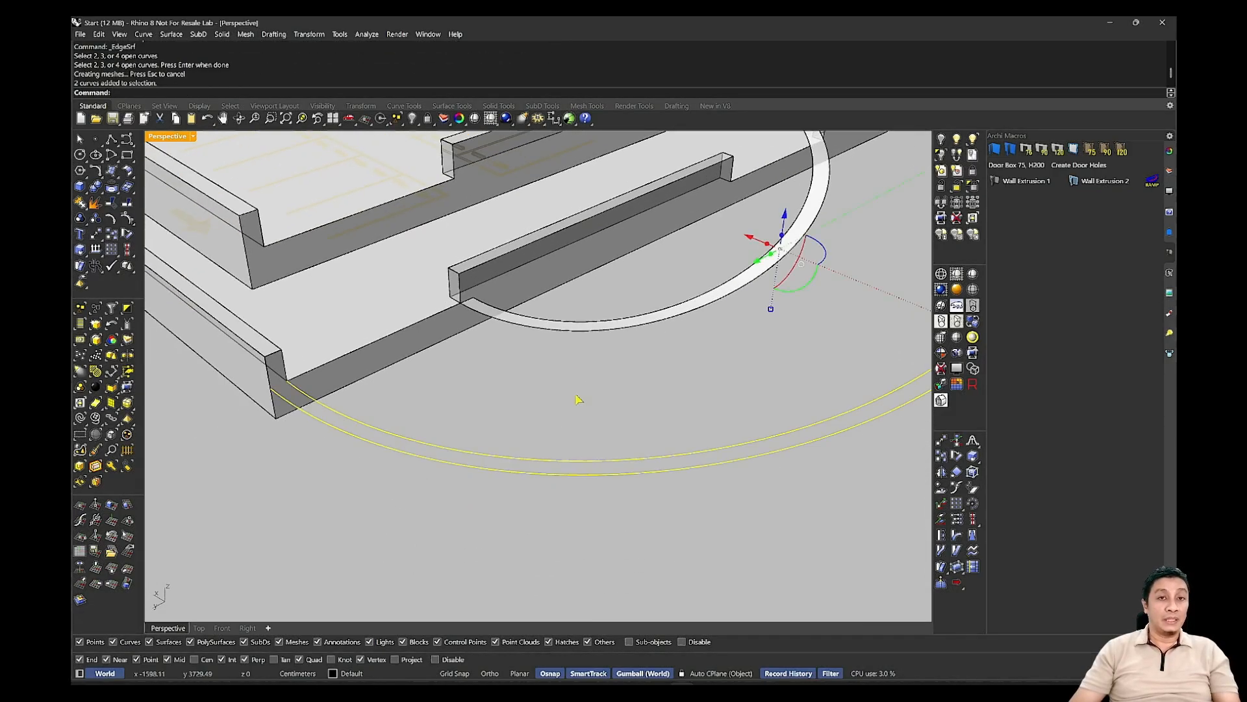
pyautogui.middleClick(520, 392)
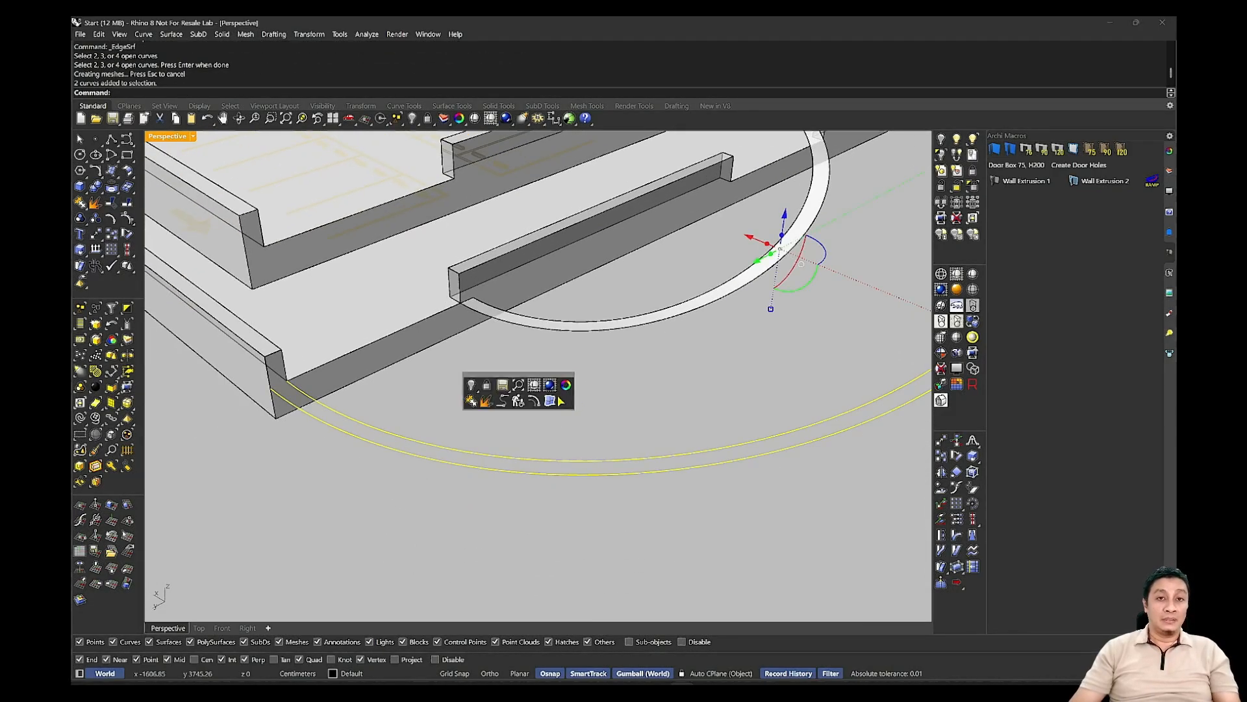
pyautogui.click(550, 401)
pyautogui.moveTo(552, 410); pyautogui.dragTo(554, 366, button='right')
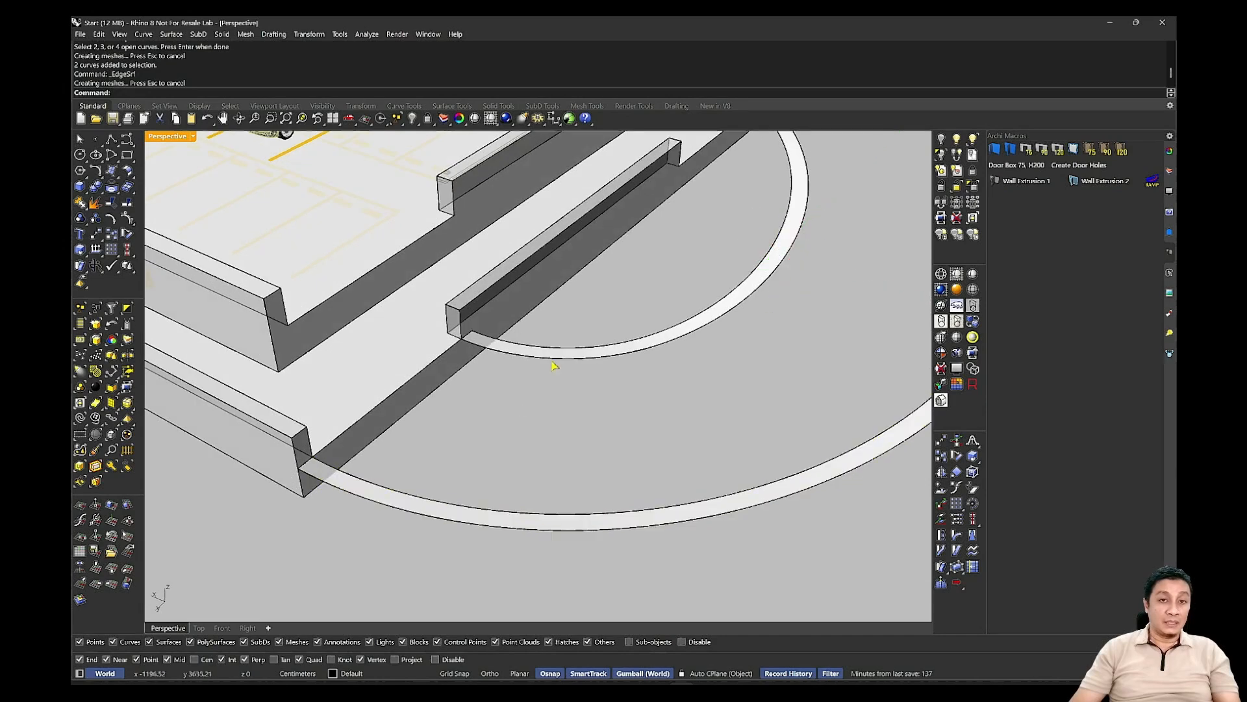
# Select all curves in the model and delete them, accepting the broken history.
pyautogui.click(80, 419)
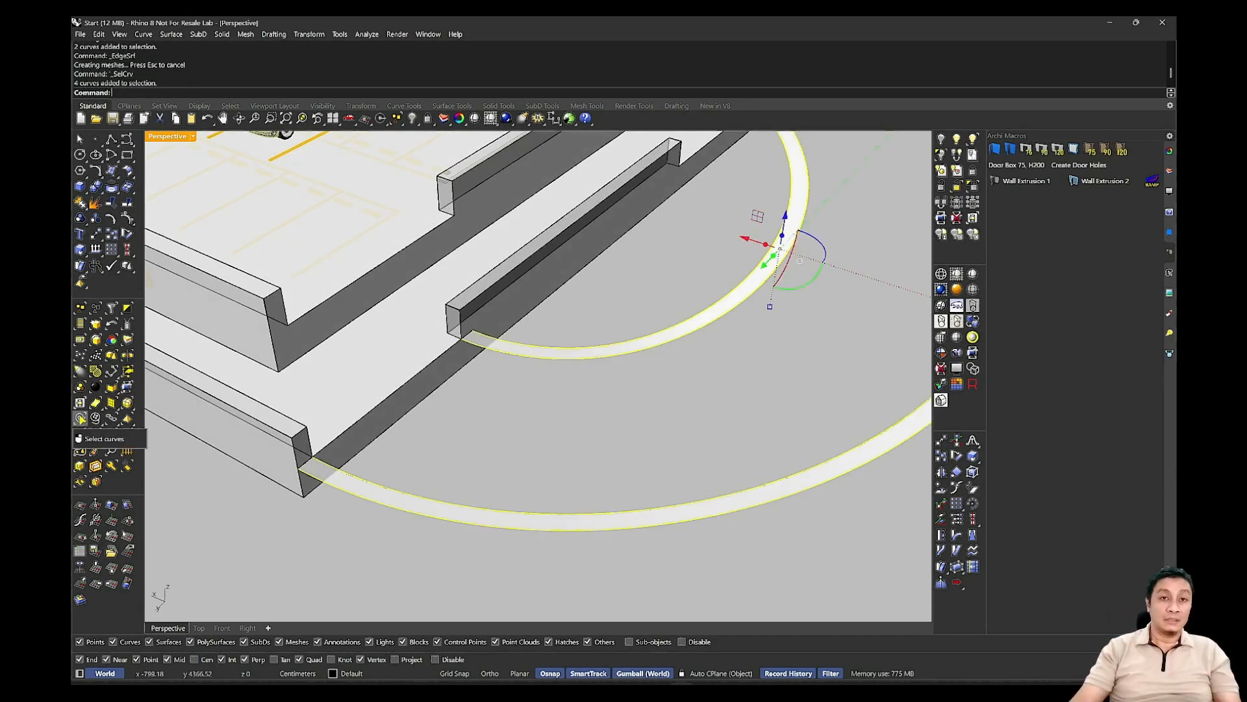
pyautogui.press('Delete')
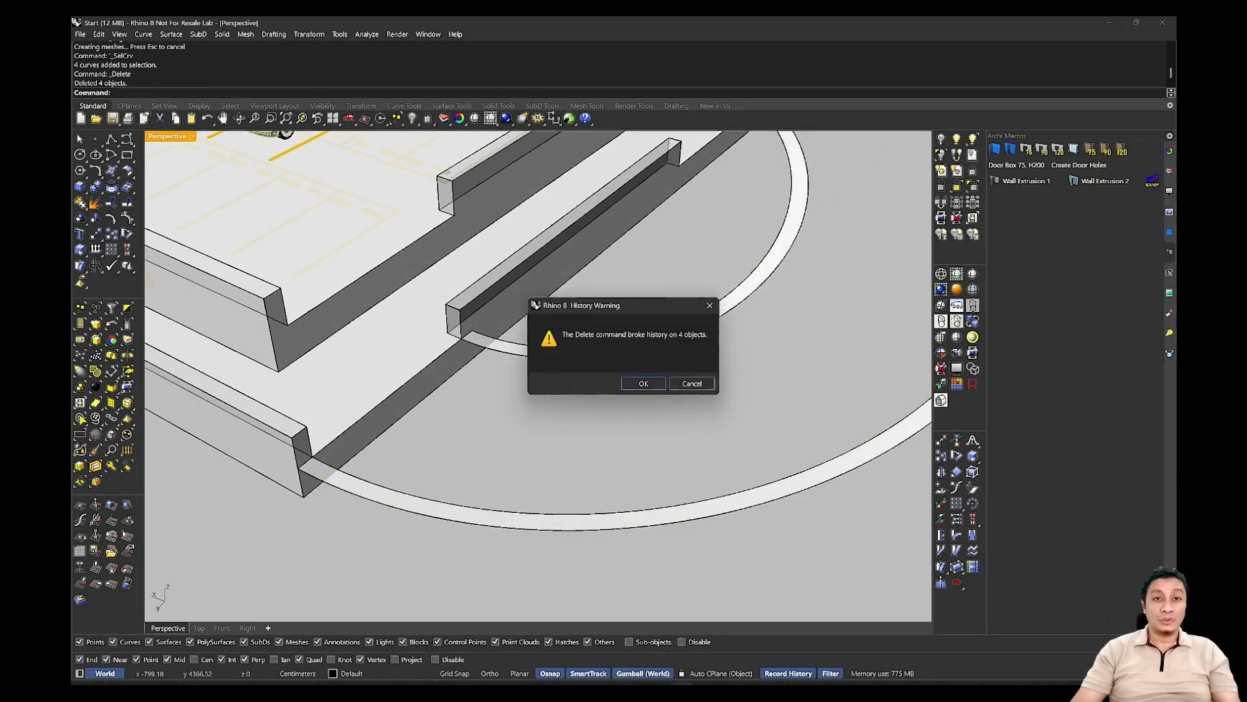
pyautogui.click(646, 384)
# Create the ramp surface with EdgeSrf from the inner strip's inside edge to the outer strip's outside edge.
pyautogui.middleClick(595, 408)
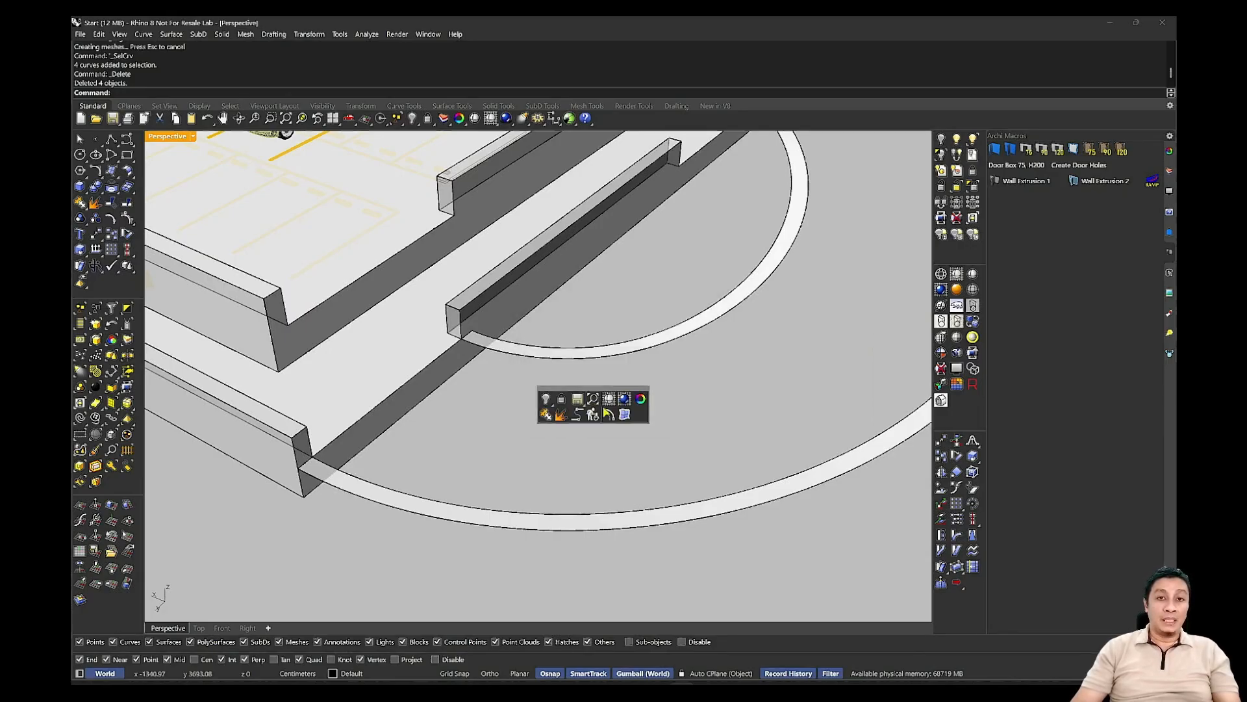
pyautogui.click(624, 414)
pyautogui.click(591, 348)
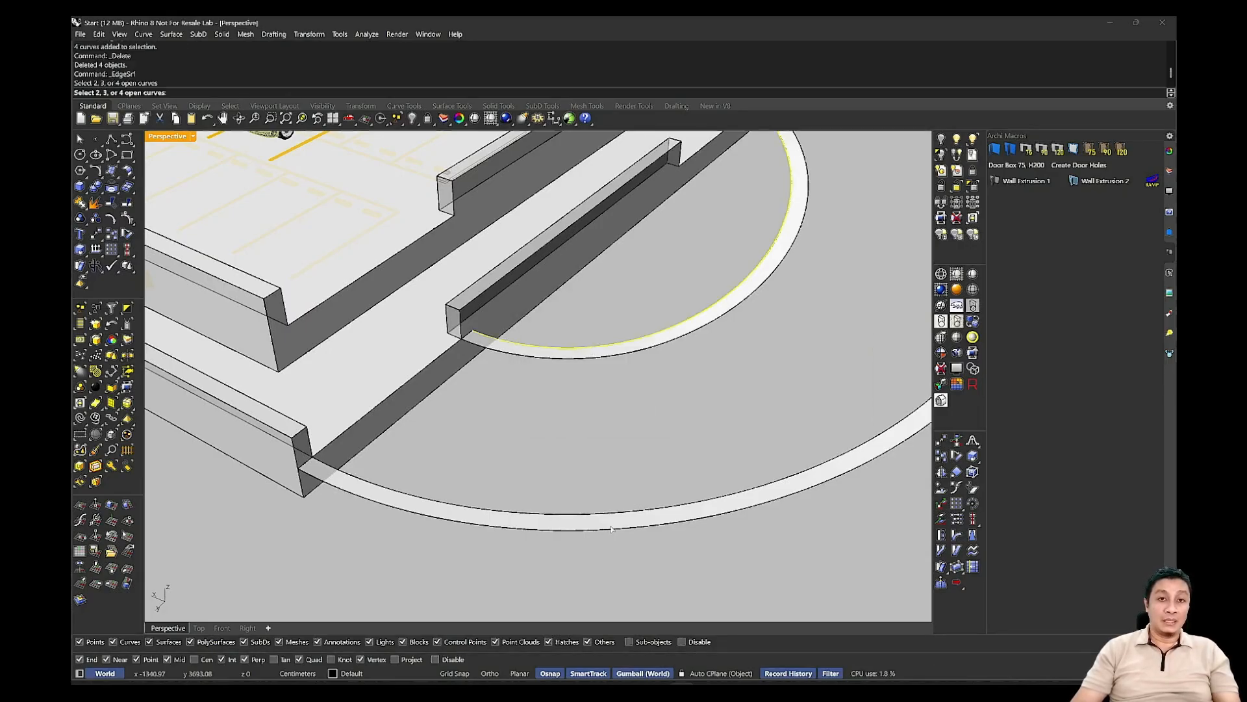
pyautogui.click(610, 528)
pyautogui.press('Return')
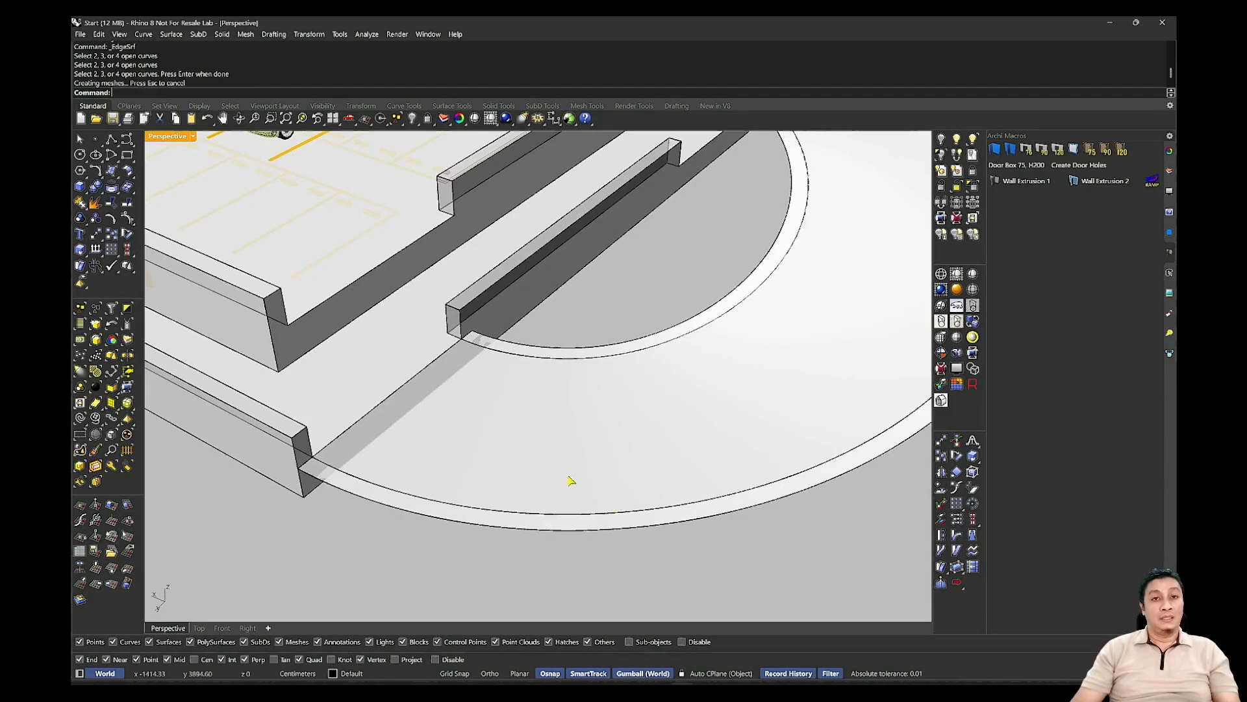
# Extrude the inner and outer curb strips 100 cm upward as solids to match the top of the adjoining parapet walls.
pyautogui.moveTo(576, 479); pyautogui.dragTo(576, 448, button='right')
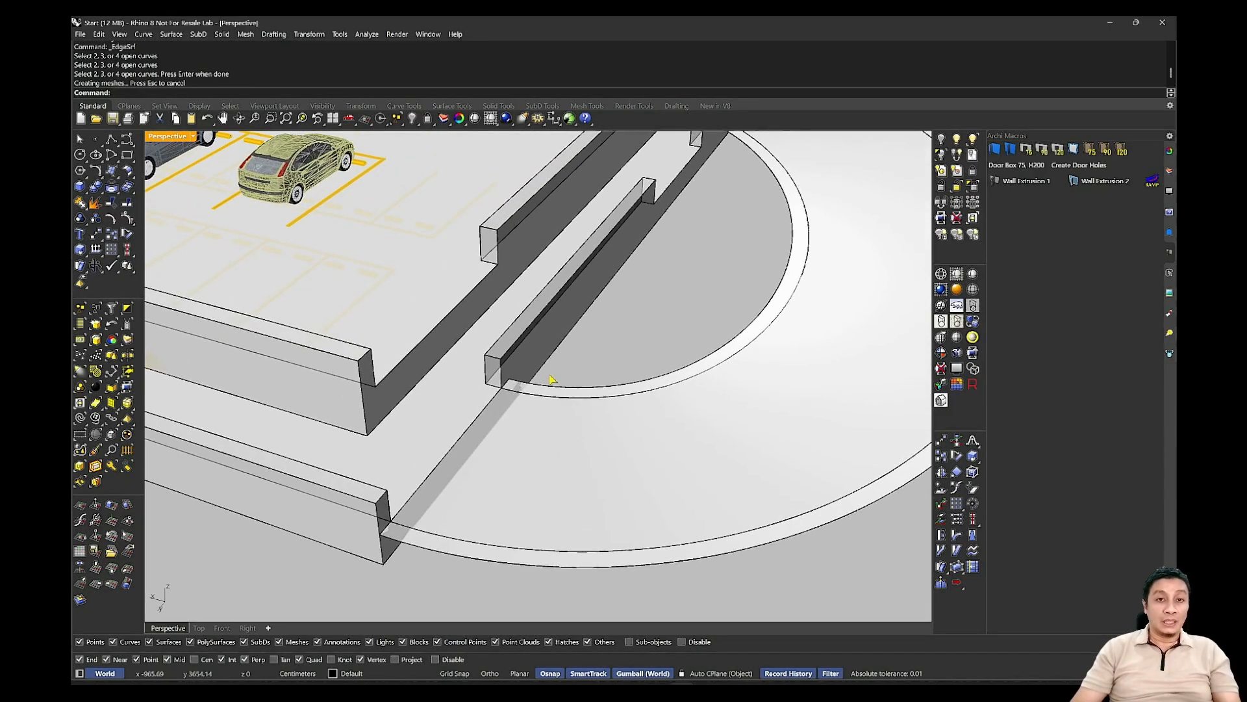
pyautogui.scroll(6, 554, 382)
pyautogui.middleClick(551, 380)
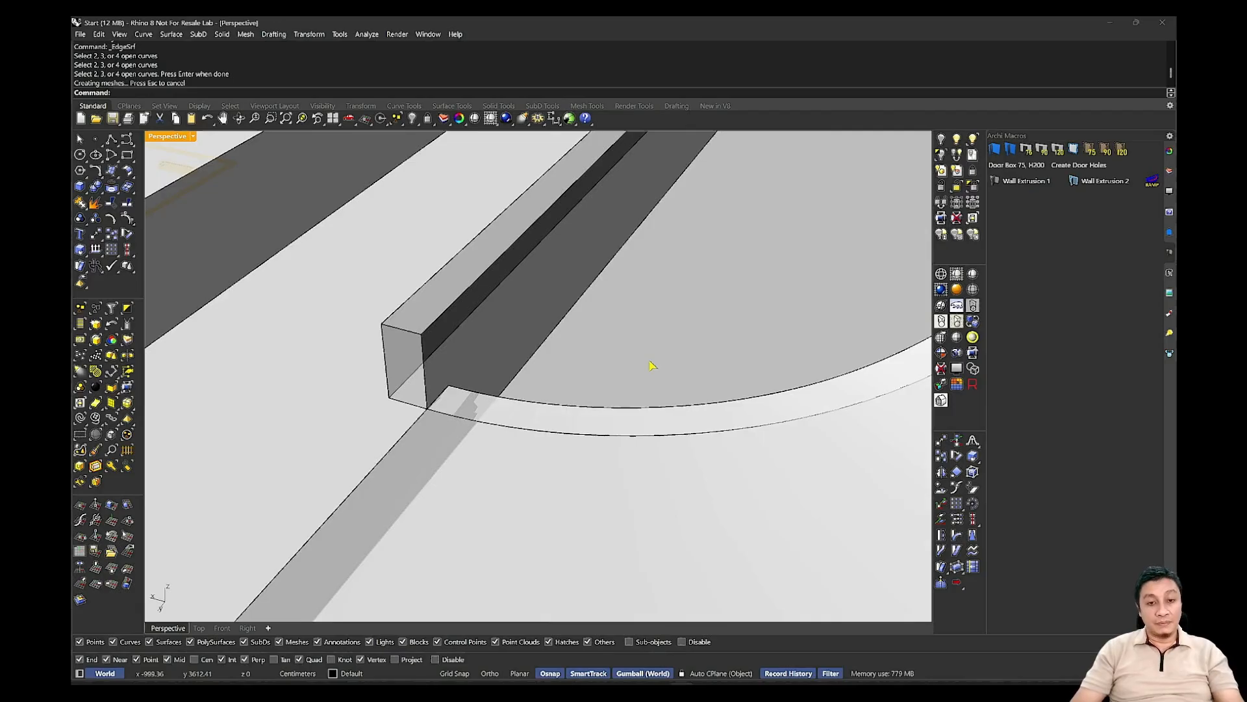
pyautogui.press('Return')
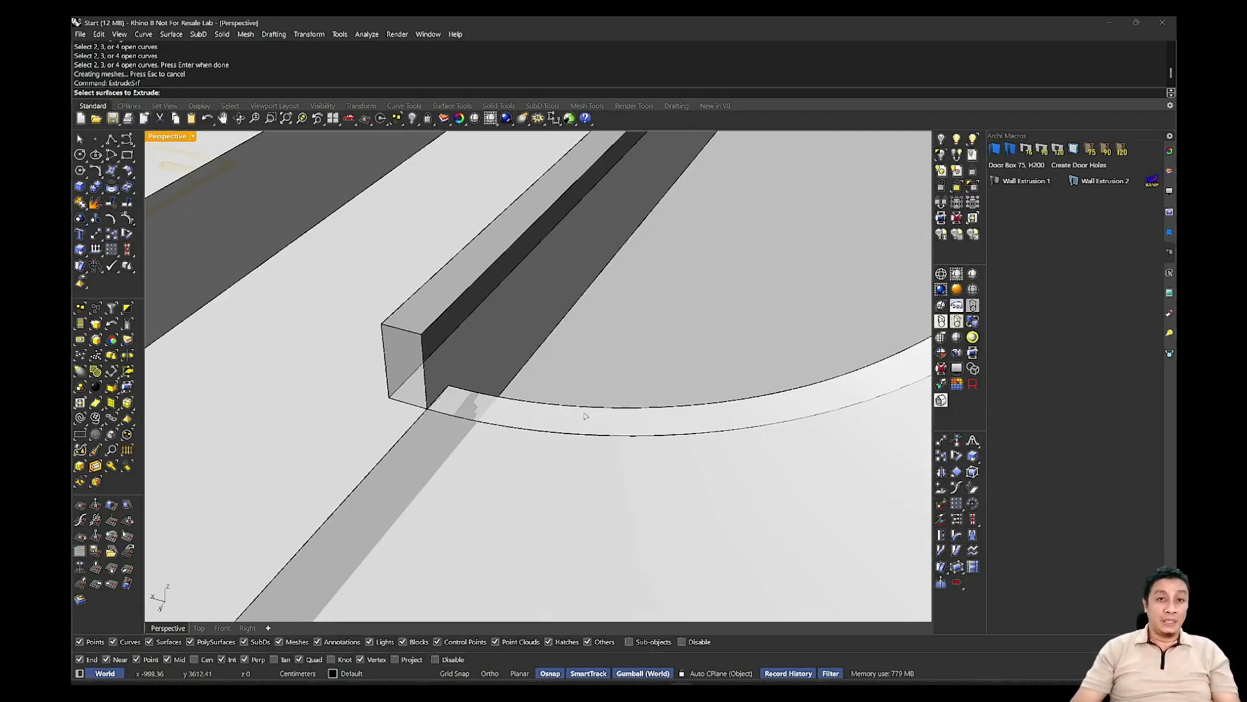
pyautogui.click(562, 424)
pyautogui.click(596, 450)
pyautogui.scroll(-5, 567, 422)
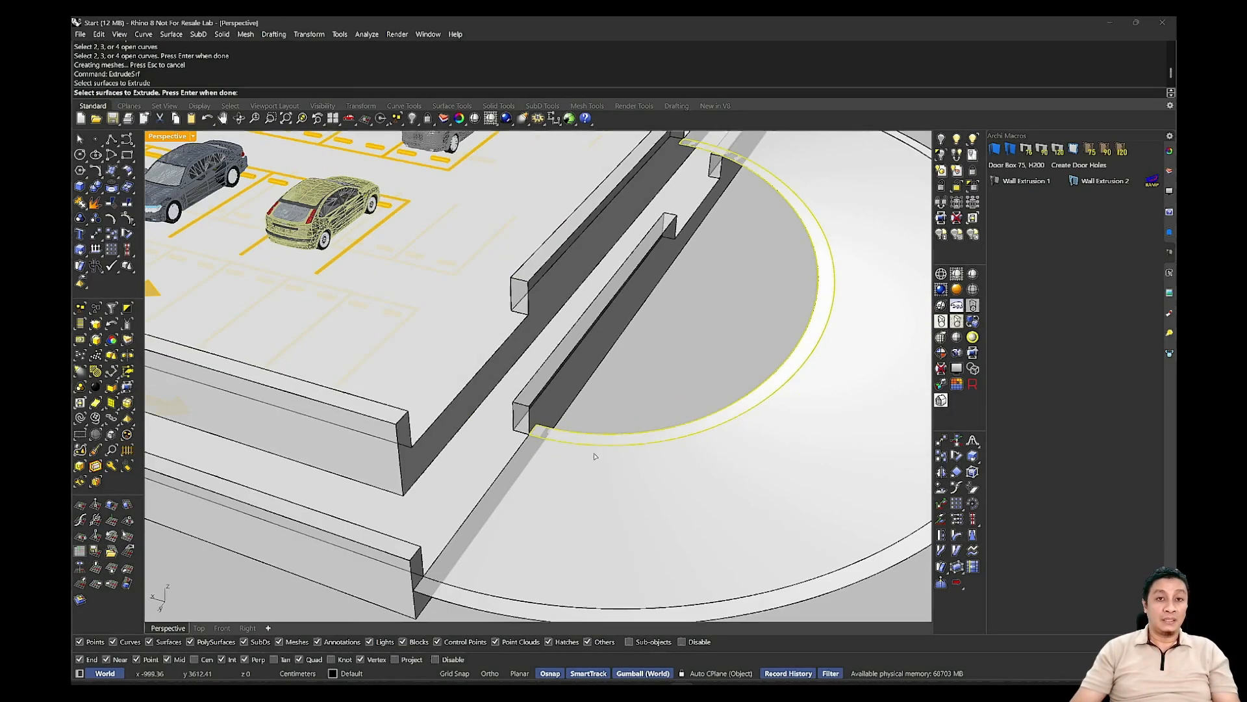
pyautogui.scroll(4, 566, 422)
pyautogui.click(572, 497)
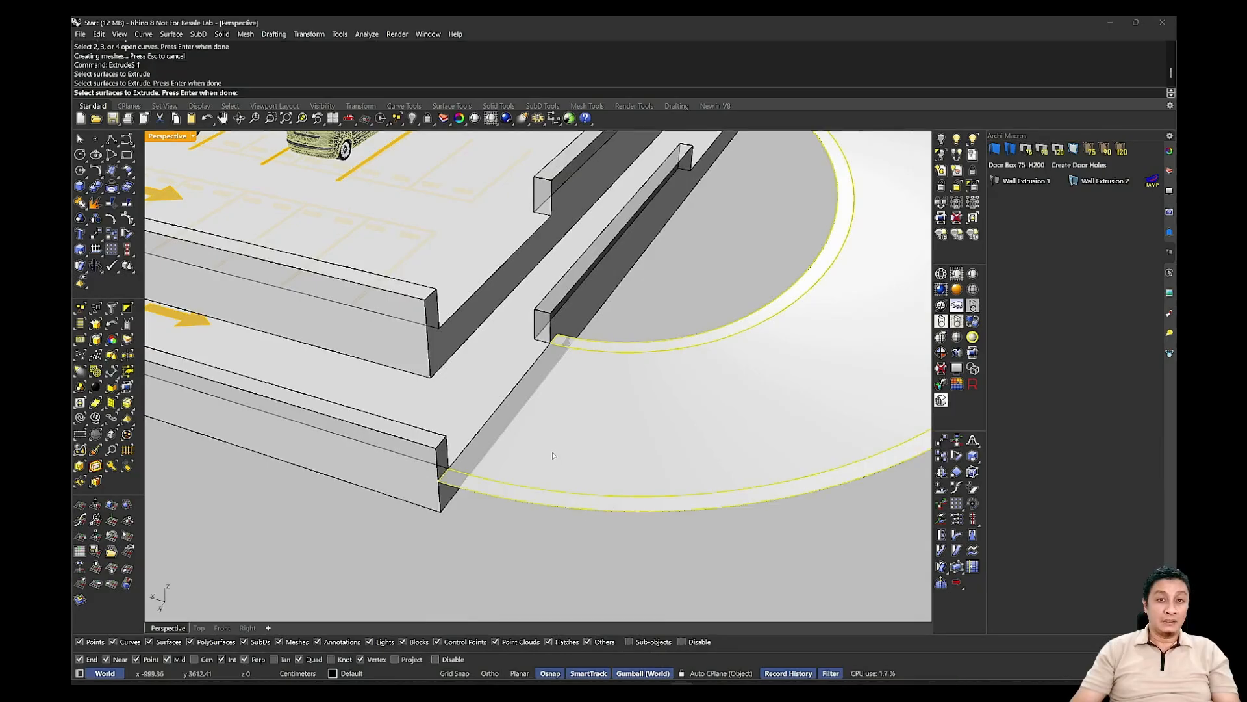
pyautogui.press('Return')
pyautogui.click(440, 95)
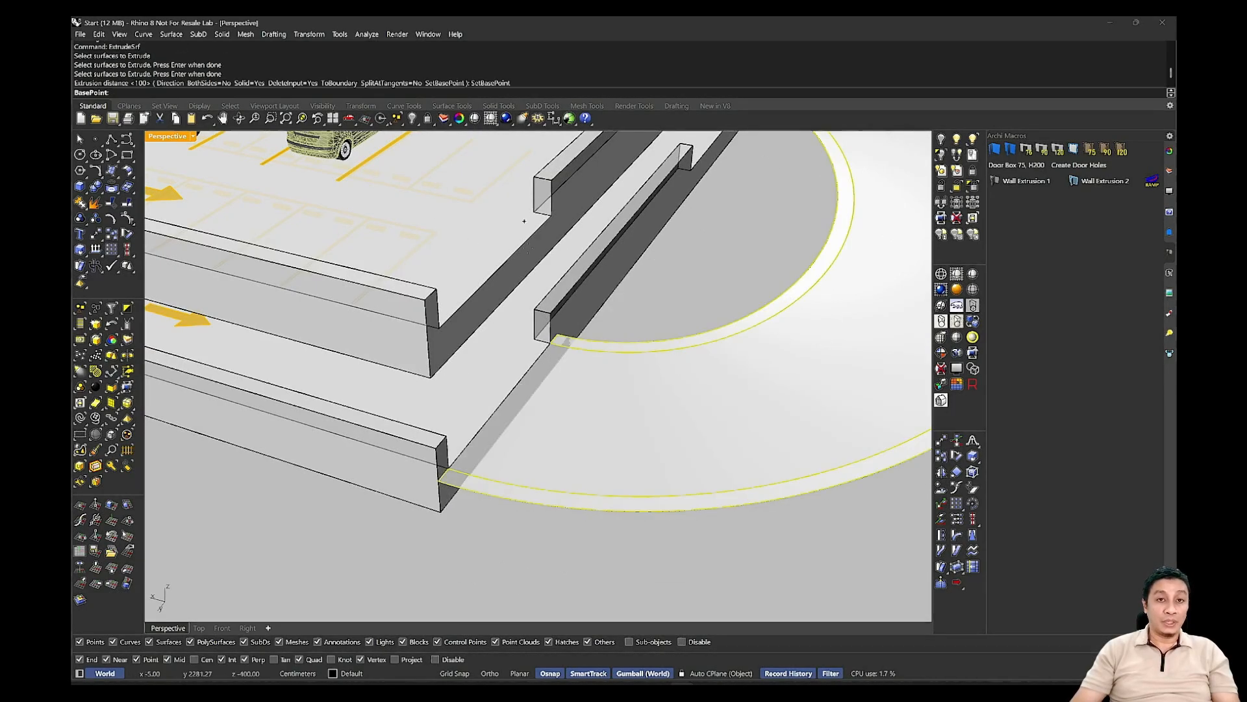
pyautogui.click(553, 338)
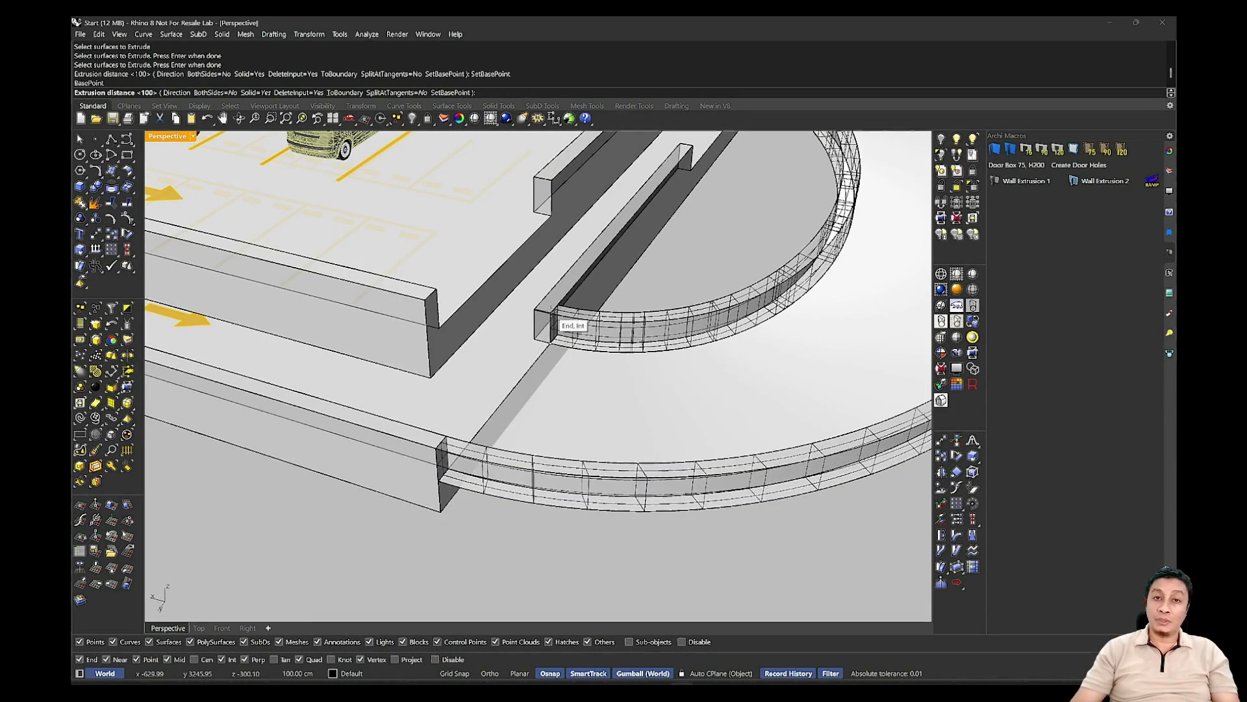
pyautogui.click(553, 320)
# Extrude the ramp surface downward into a solid, from a base point at its lower end to the adjoining slab's bottom corner.
pyautogui.click(564, 408)
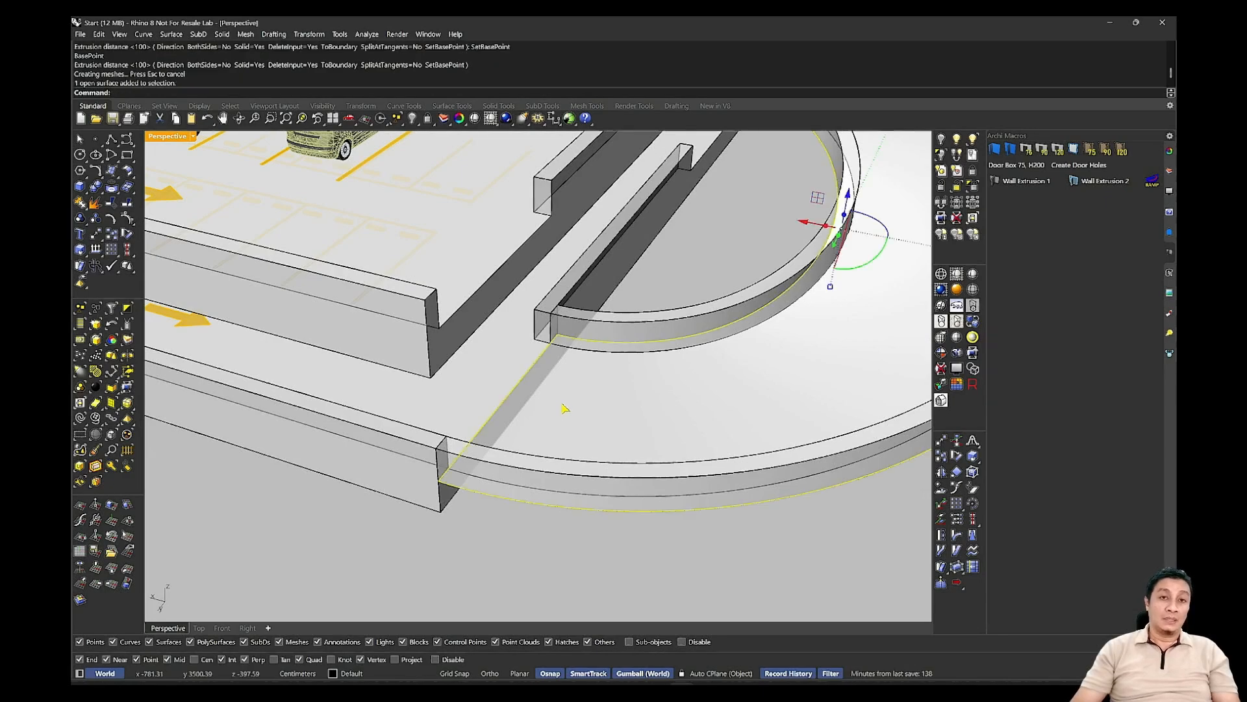
pyautogui.rightClick(562, 411)
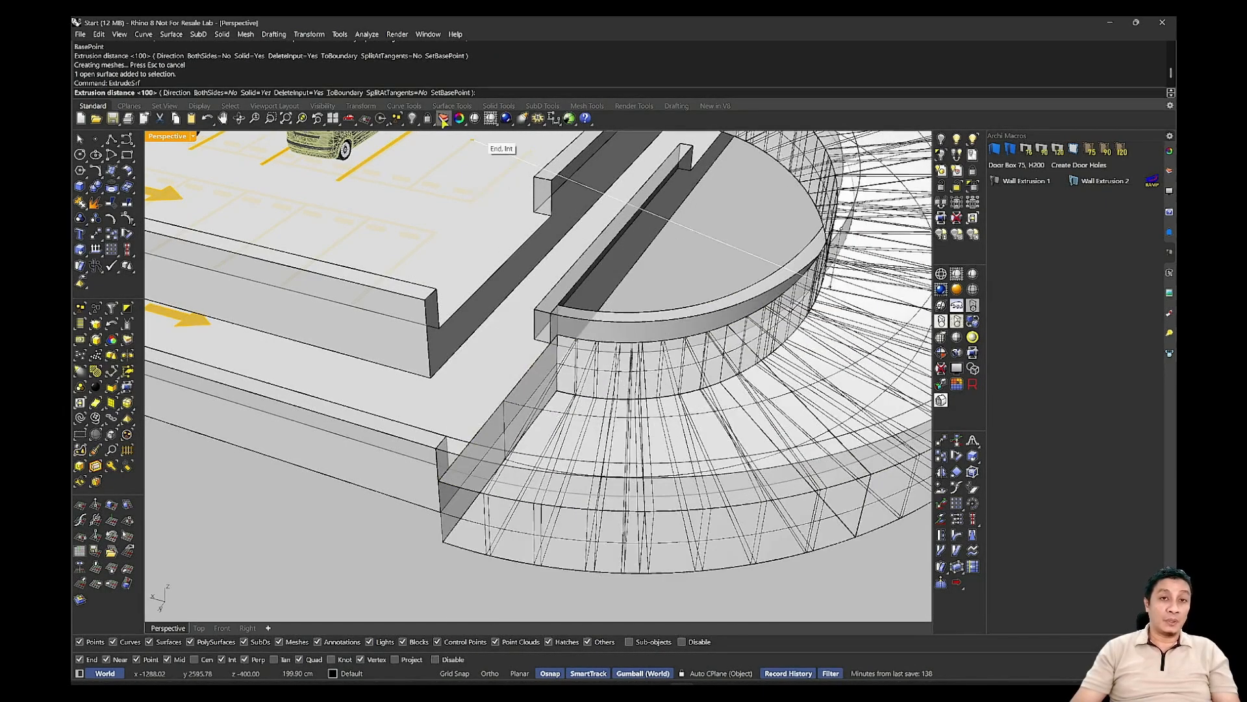
pyautogui.click(453, 94)
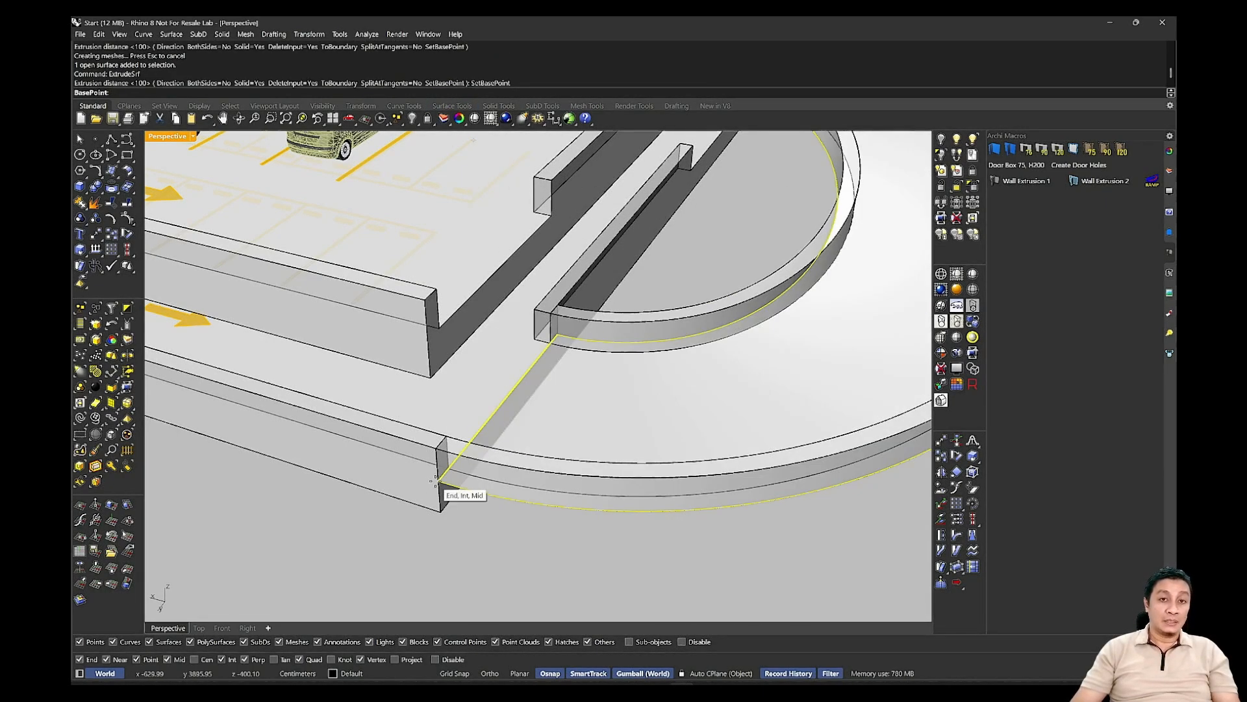
pyautogui.click(437, 507)
pyautogui.click(454, 521)
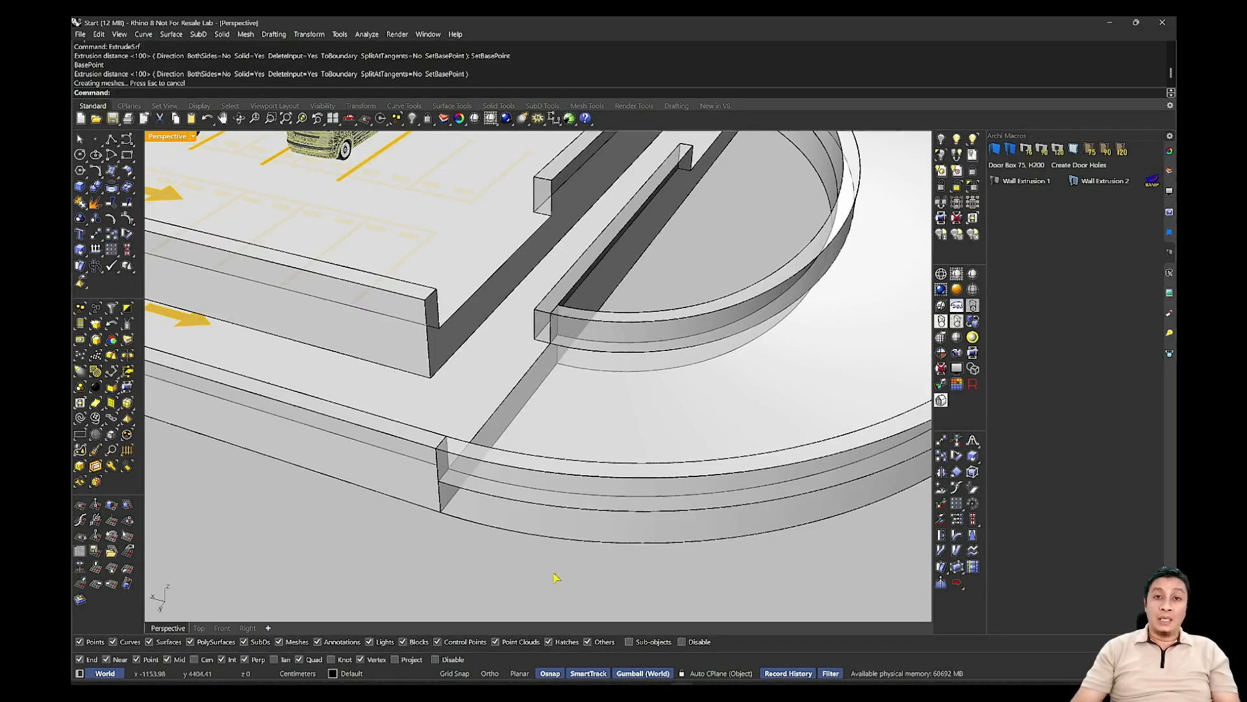
# Switch the perspective viewport to Shaded display and examine the ramp between its two curbs.
pyautogui.click(959, 275)
pyautogui.moveTo(791, 339)
pyautogui.mouseDown(button='right')
pyautogui.moveTo(683, 398)
pyautogui.moveTo(724, 371)
pyautogui.moveTo(643, 399)
pyautogui.mouseUp(button='right')
pyautogui.scroll(5, 645, 398)
pyautogui.scroll(3, 629, 418)
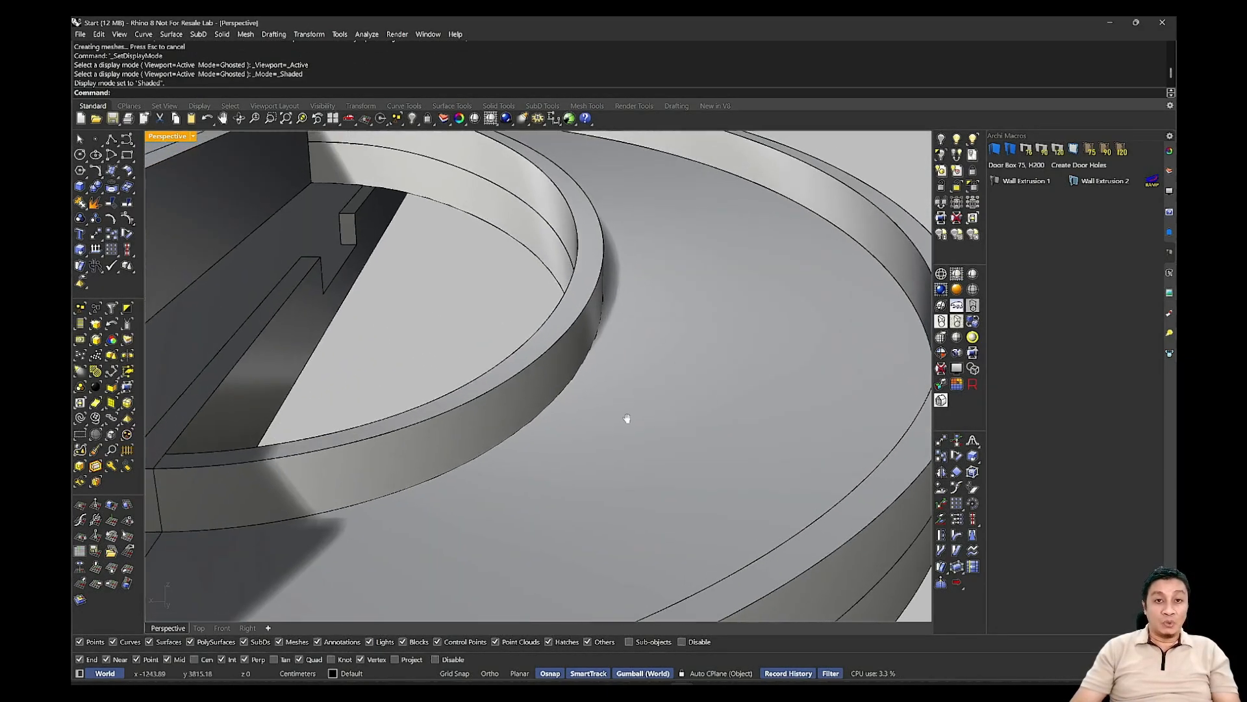
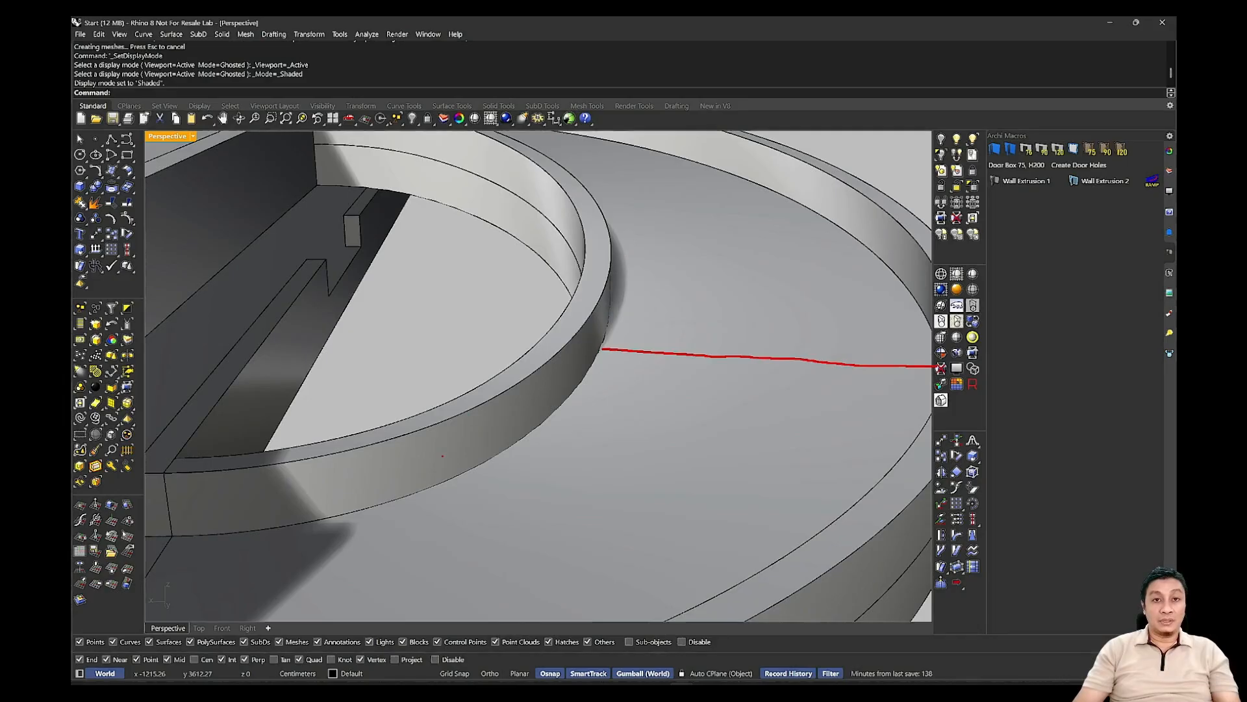
pyautogui.press('ctrl')
pyautogui.press('ctrl')
pyautogui.moveTo(600, 356); pyautogui.dragTo(600, 370)
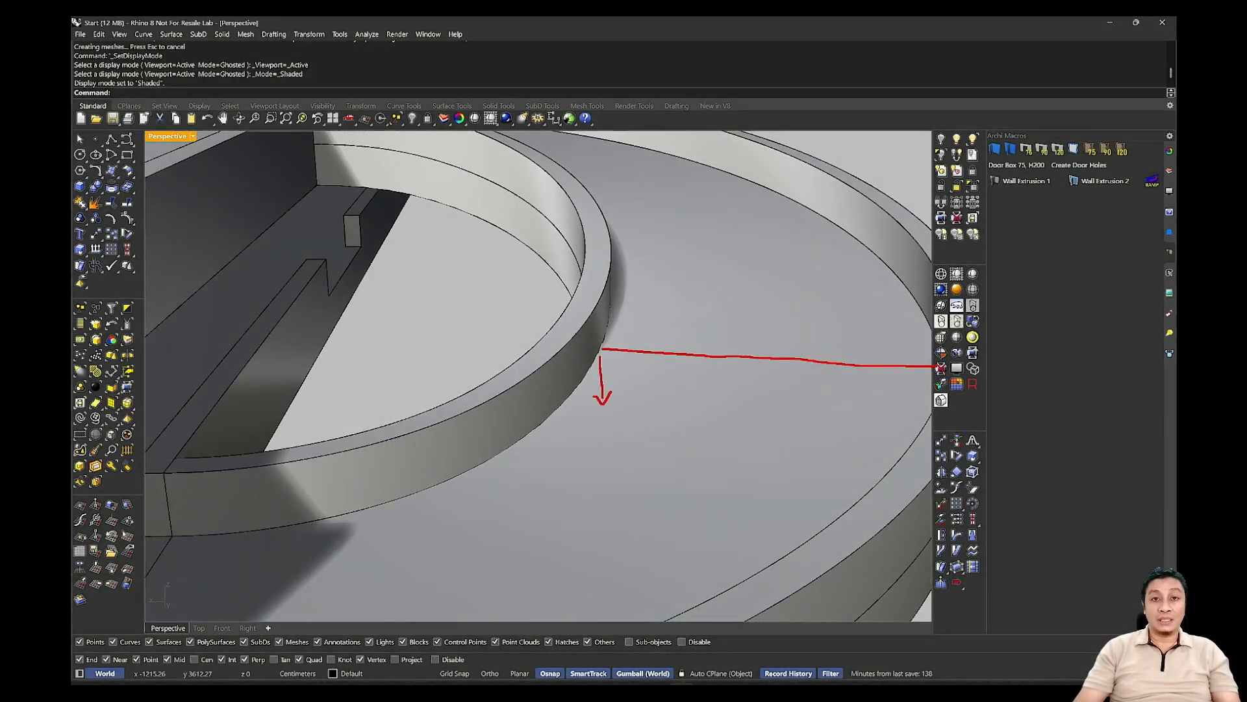
pyautogui.press('ctrl')
pyautogui.press('ctrl')
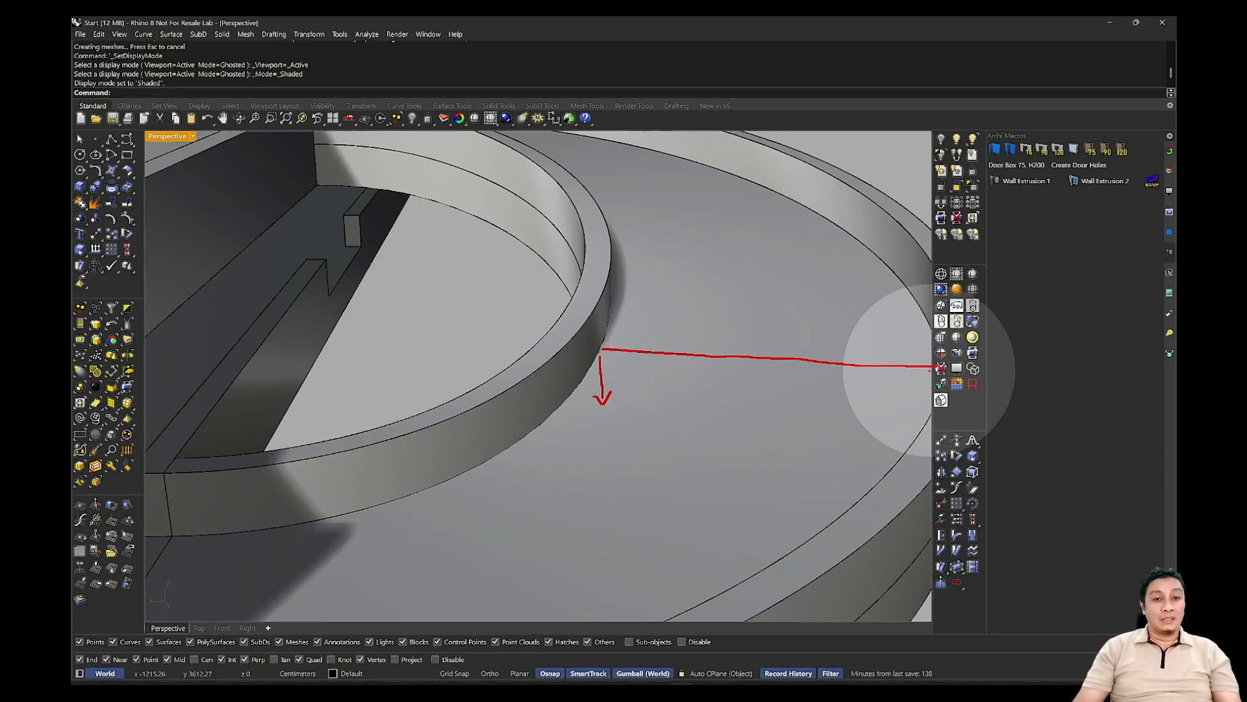
pyautogui.press('Escape')
# Select the ramp and its two curbs, then copy and paste them in place.
pyautogui.scroll(-7, 576, 470)
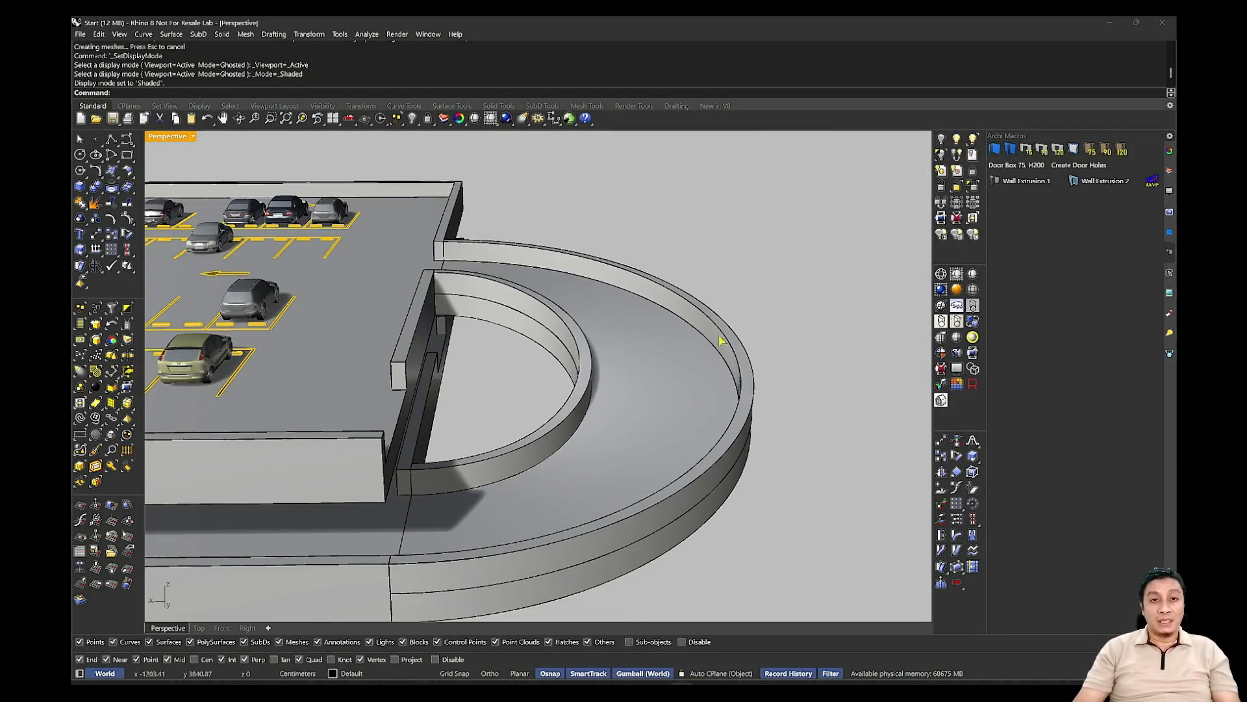
pyautogui.moveTo(763, 284)
pyautogui.mouseDown()
pyautogui.moveTo(727, 357)
pyautogui.moveTo(538, 551)
pyautogui.mouseUp()
pyautogui.scroll(-5, 537, 551)
pyautogui.keyDown('shift'); pyautogui.moveTo(538, 551); pyautogui.dragTo(746, 414, button='right'); pyautogui.keyUp('shift')
pyautogui.scroll(-3, 617, 448)
pyautogui.hotkey('ctrl', 'c')
pyautogui.hotkey('ctrl', 'v')
pyautogui.moveTo(407, 471); pyautogui.dragTo(570, 393, button='right')
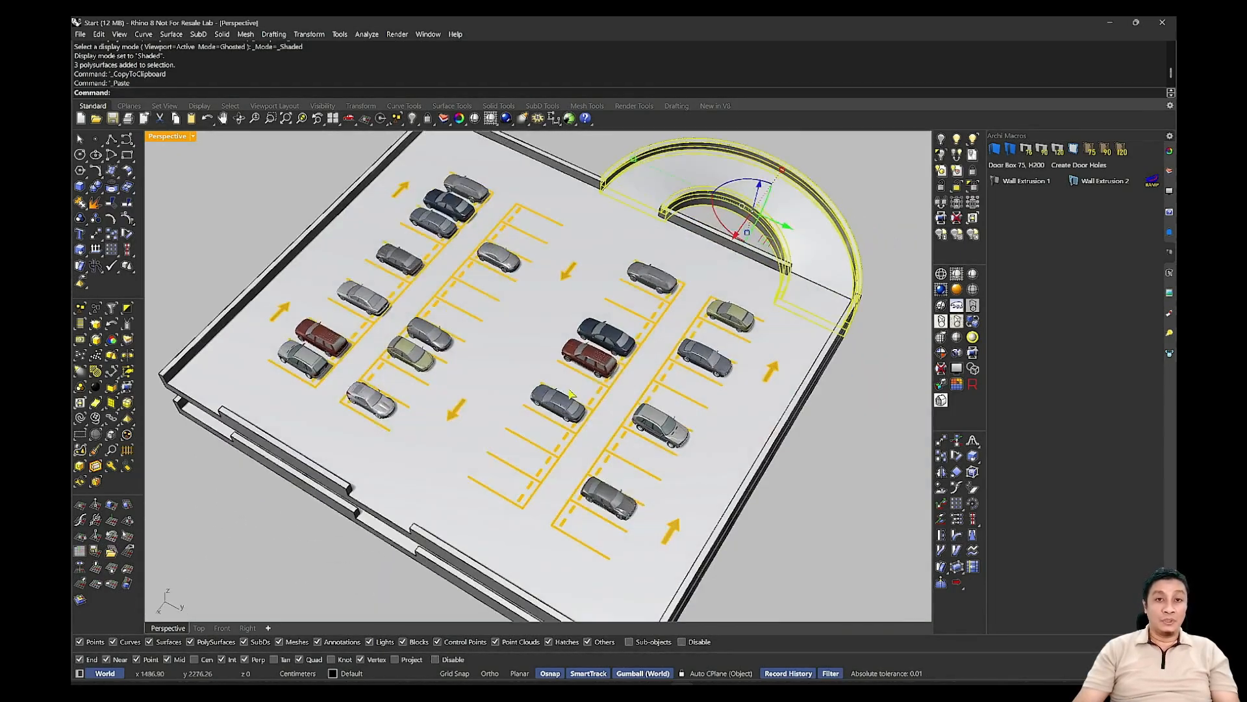
# Move the pasted ramp to the opposite side of the building and rotate it so its ends face the floor openings.
pyautogui.moveTo(778, 240); pyautogui.dragTo(761, 257, button='right')
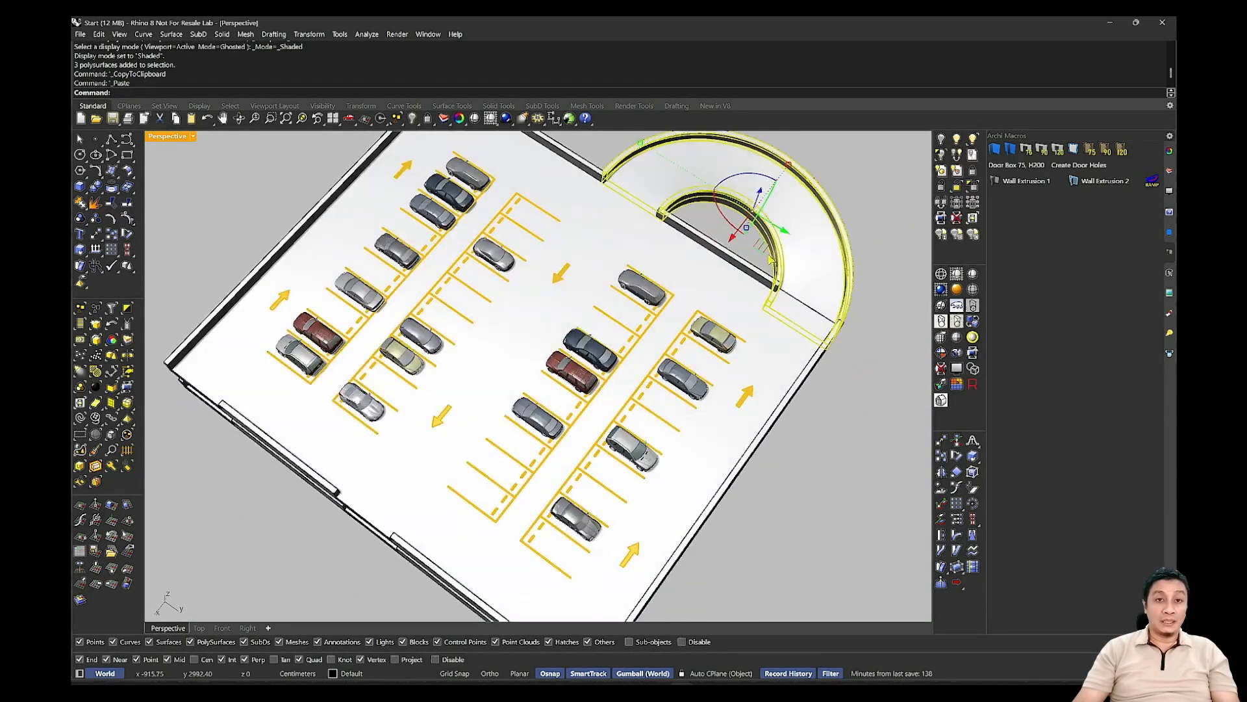
pyautogui.moveTo(765, 252); pyautogui.dragTo(284, 483)
pyautogui.keyDown('shift'); pyautogui.moveTo(284, 484); pyautogui.dragTo(544, 451, button='right'); pyautogui.keyUp('shift')
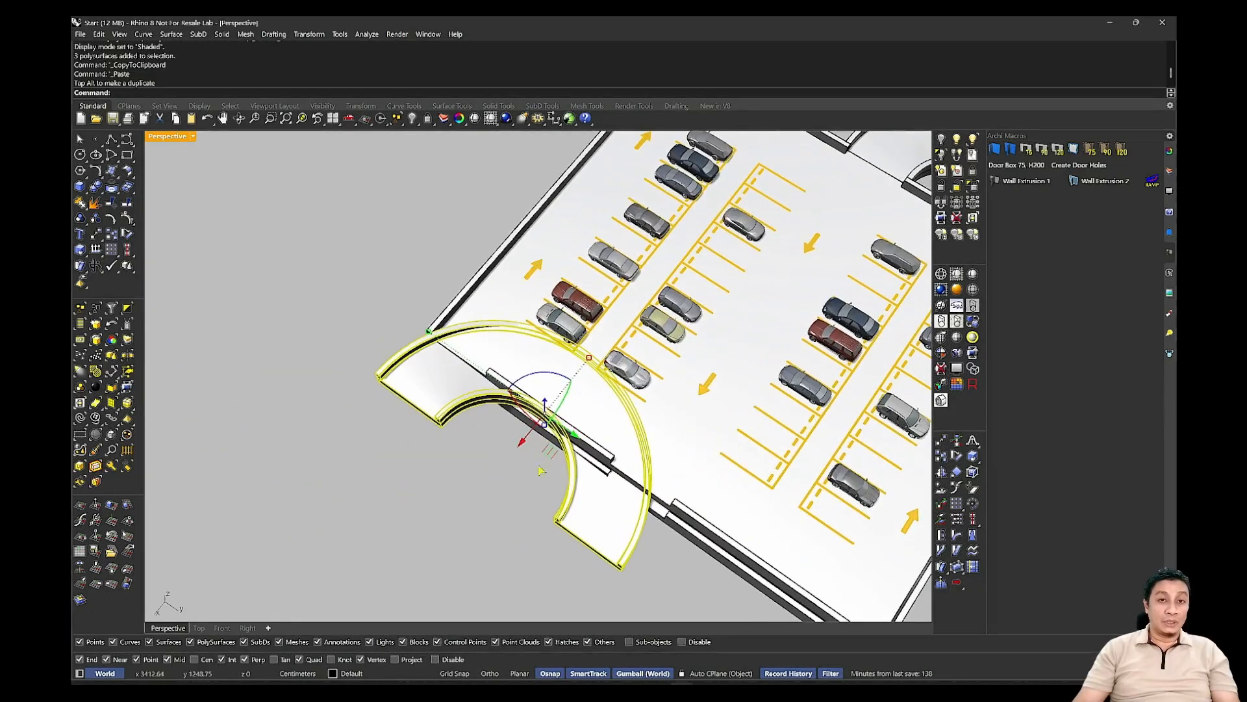
pyautogui.moveTo(543, 372); pyautogui.dragTo(507, 511)
pyautogui.moveTo(455, 481); pyautogui.dragTo(589, 355, button='right')
pyautogui.keyDown('shift'); pyautogui.moveTo(590, 355); pyautogui.dragTo(561, 456, button='right'); pyautogui.keyUp('shift')
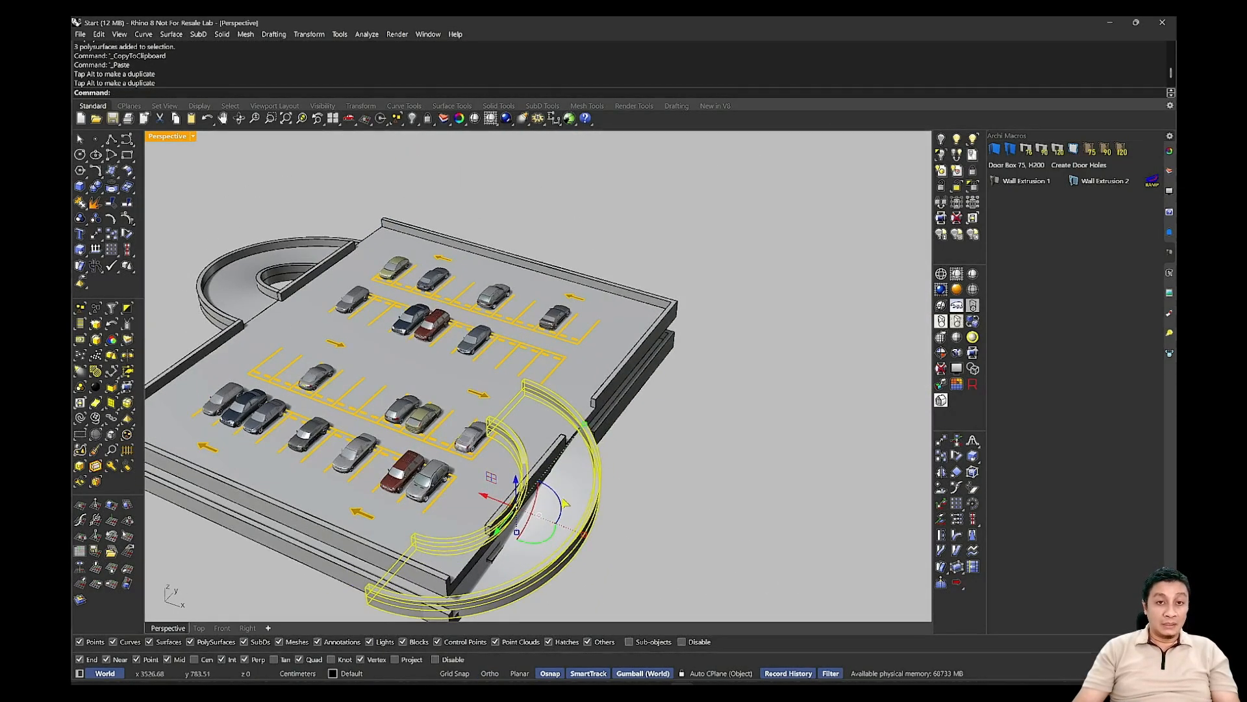
pyautogui.scroll(3, 514, 506)
pyautogui.moveTo(477, 512); pyautogui.dragTo(603, 479)
# Move the ramp copy from its inner curb's top end corner onto the parapet corner at the upper deck's opening.
pyautogui.scroll(5, 603, 480)
pyautogui.keyDown('shift'); pyautogui.moveTo(775, 394); pyautogui.dragTo(580, 487, button='right'); pyautogui.keyUp('shift')
pyautogui.click(941, 441)
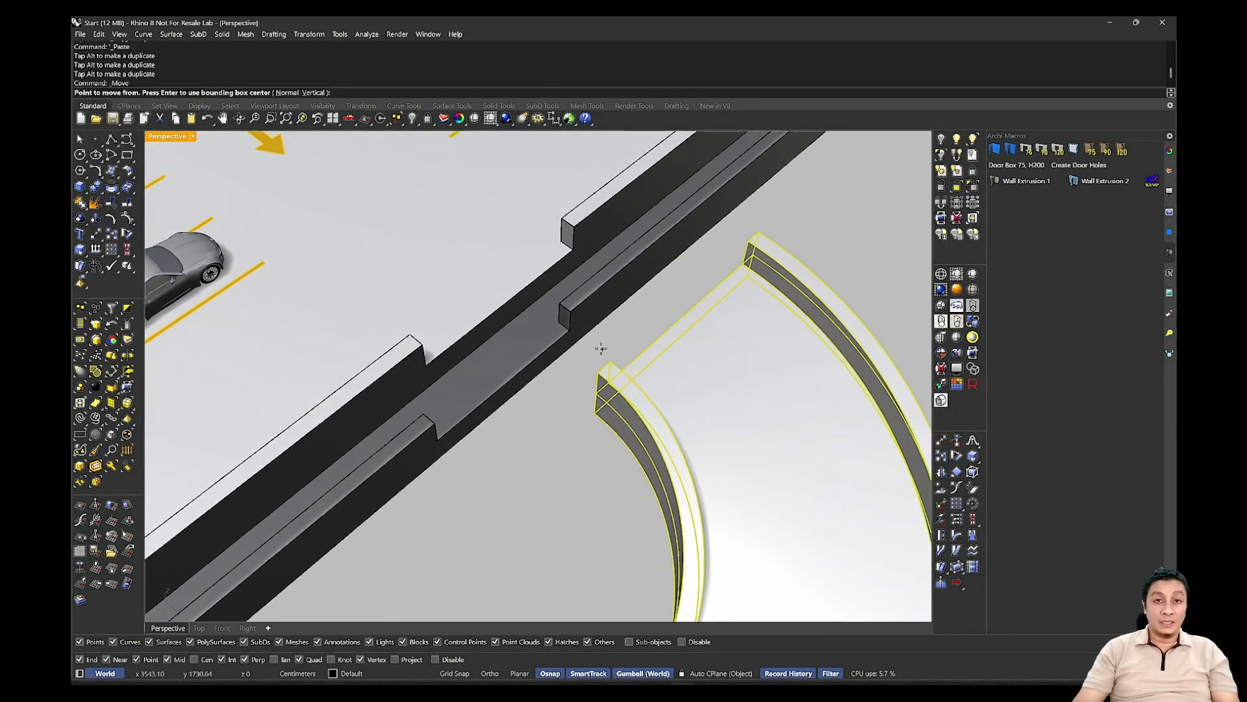
pyautogui.click(610, 360)
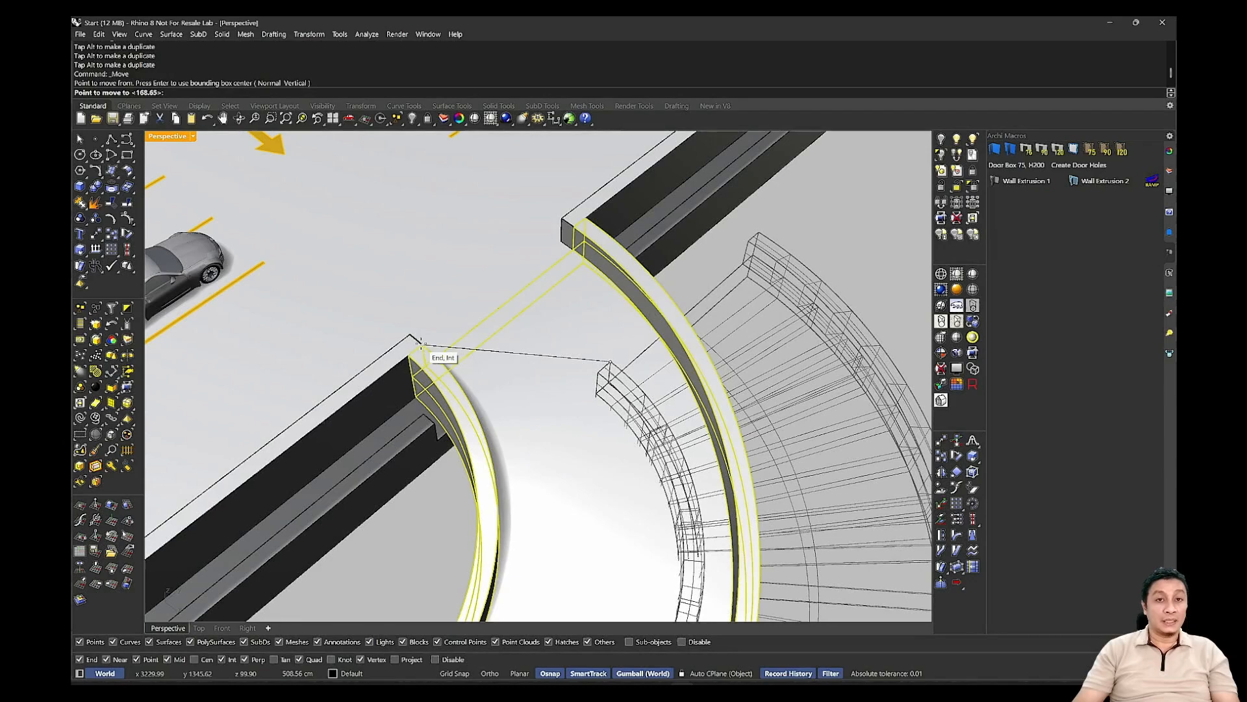
pyautogui.click(416, 356)
# Array the lower floor and both ramps vertically with 4 levels at -400 Z spacing, referencing matching corners of the two existing floors.
pyautogui.scroll(-5, 425, 416)
pyautogui.keyDown('shift'); pyautogui.moveTo(413, 449); pyautogui.dragTo(601, 341, button='right'); pyautogui.keyUp('shift')
pyautogui.scroll(-6, 594, 342)
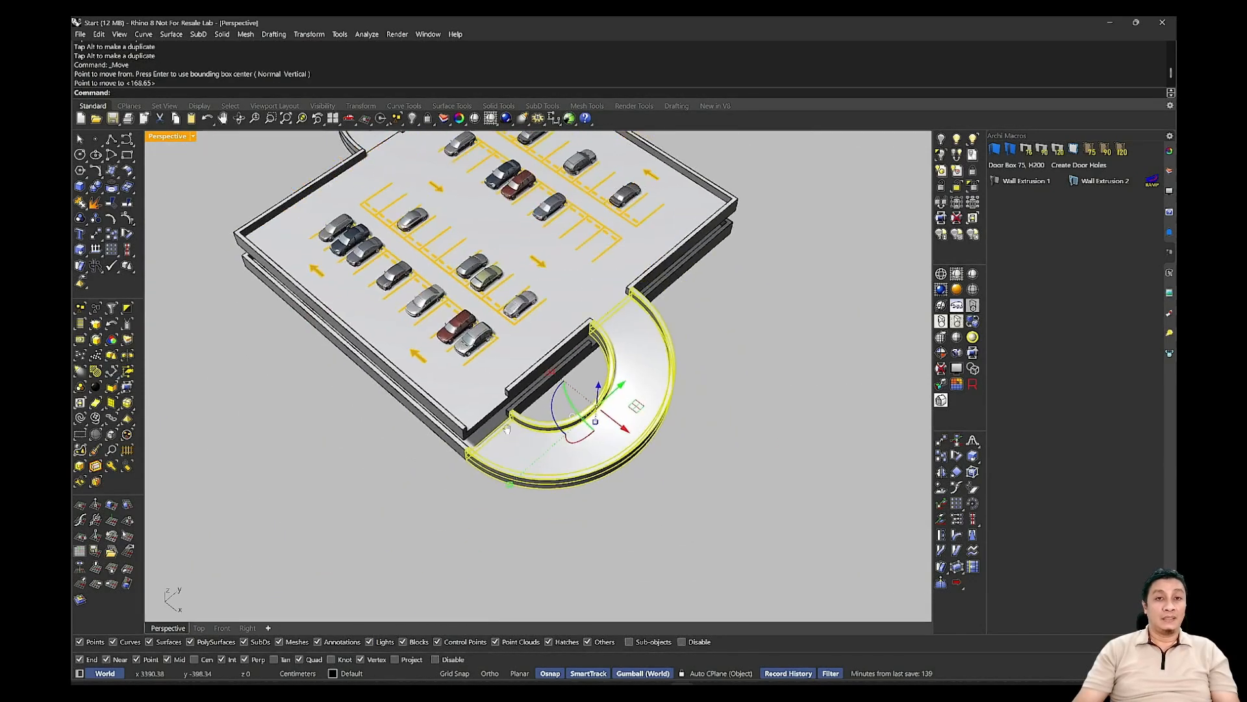
pyautogui.moveTo(562, 423); pyautogui.dragTo(496, 496, button='right')
pyautogui.scroll(4, 467, 502)
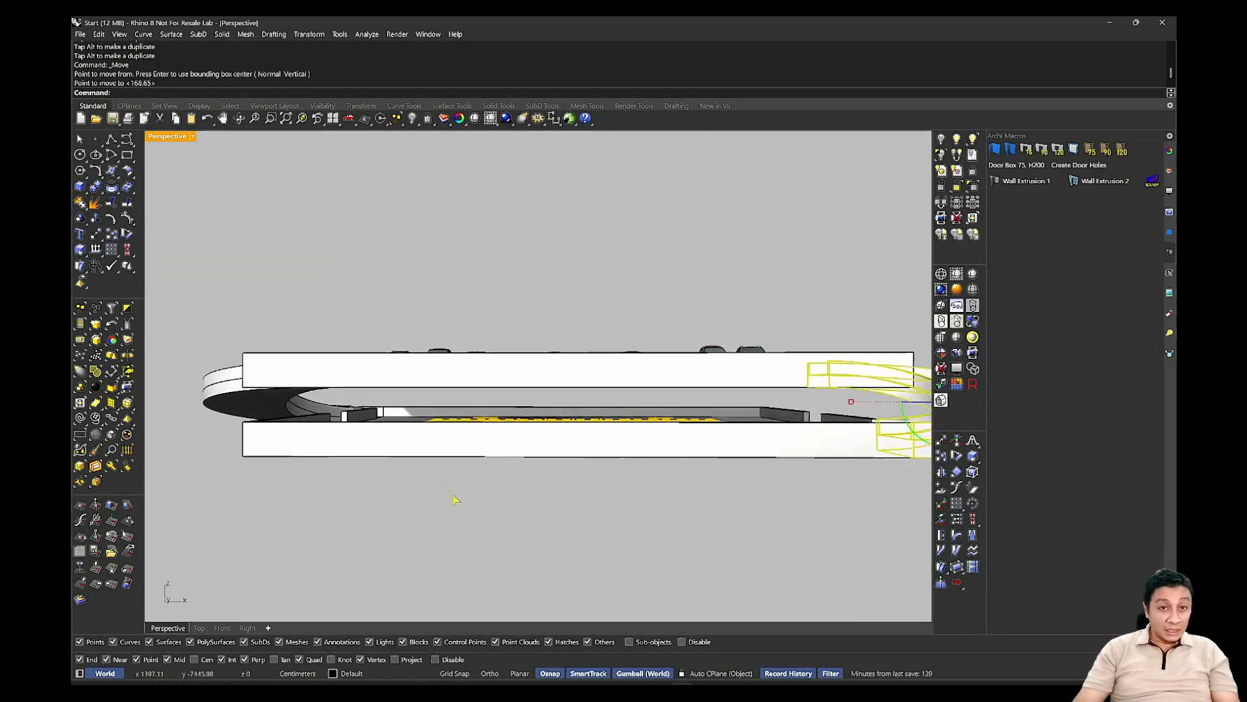
pyautogui.scroll(-3, 483, 501)
pyautogui.moveTo(500, 508); pyautogui.dragTo(236, 412)
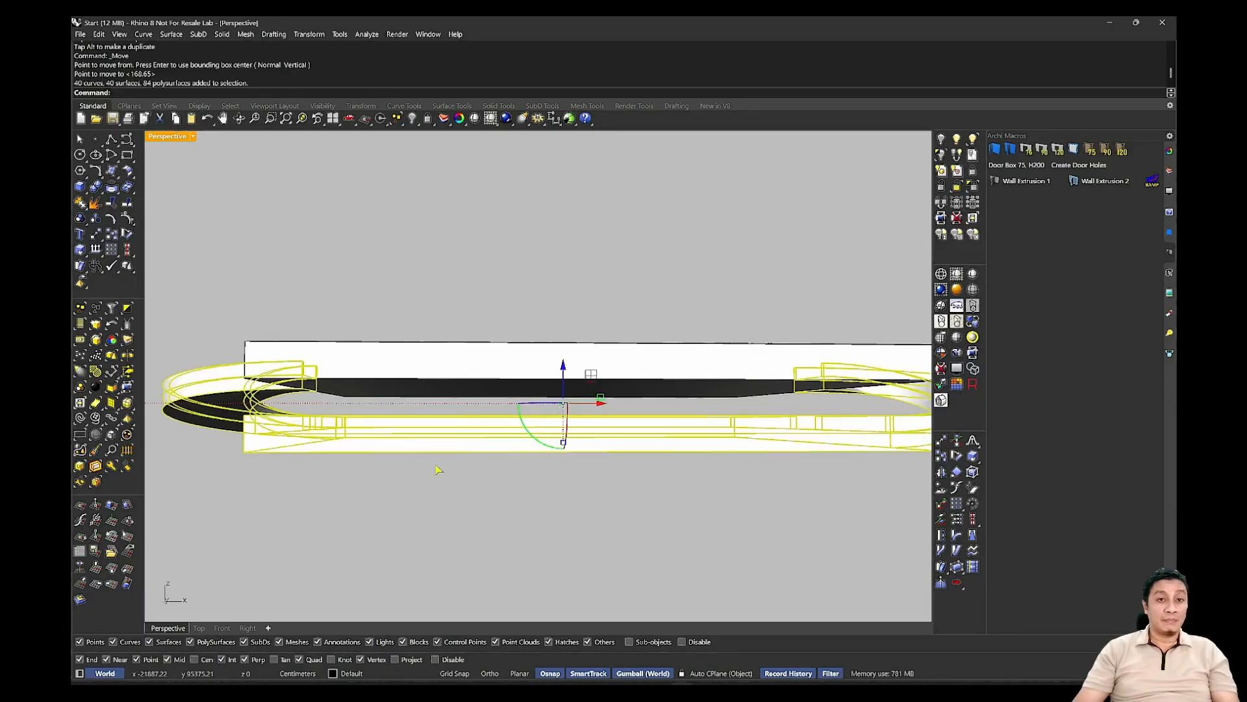
pyautogui.scroll(-2, 475, 473)
pyautogui.moveTo(587, 486); pyautogui.dragTo(563, 500, button='right')
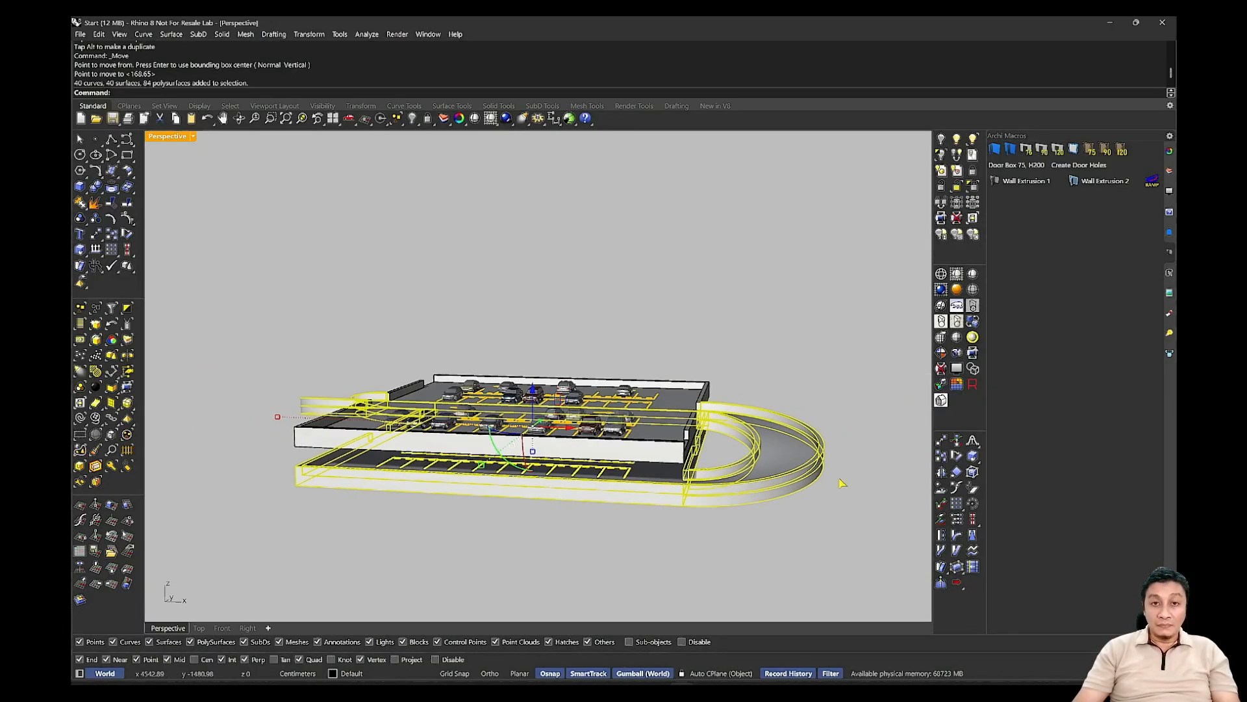
pyautogui.click(963, 511)
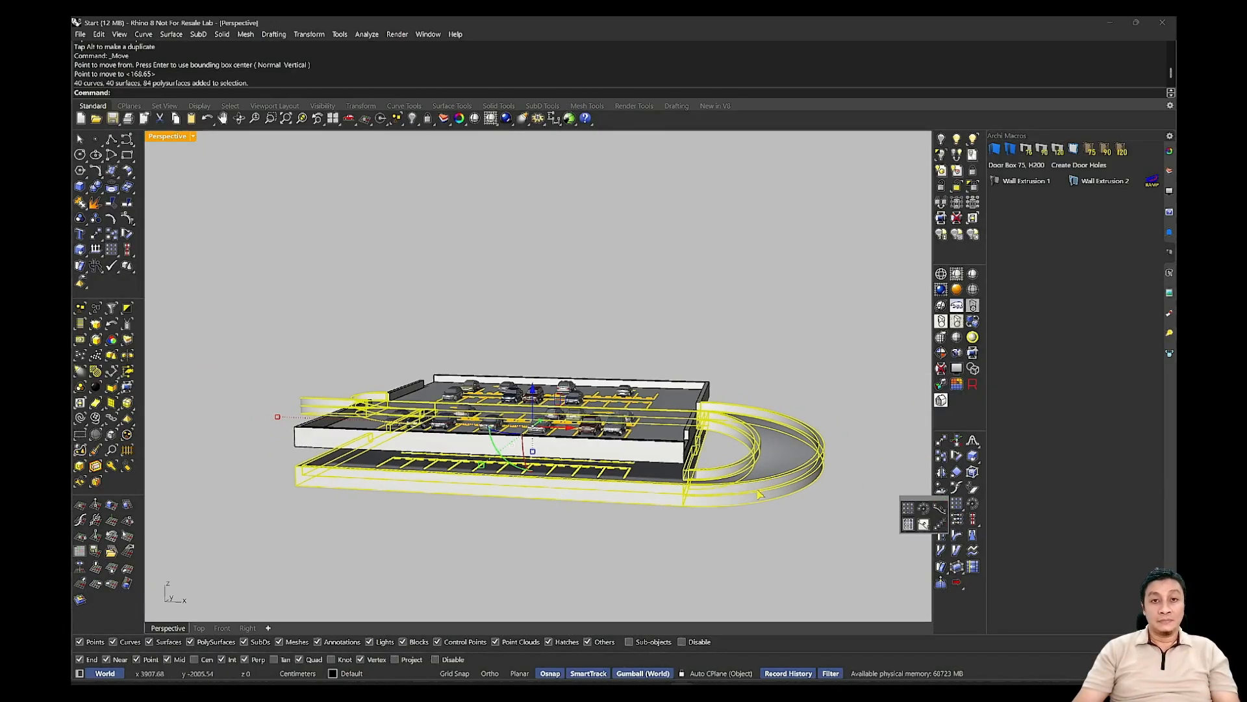
pyautogui.click(958, 505)
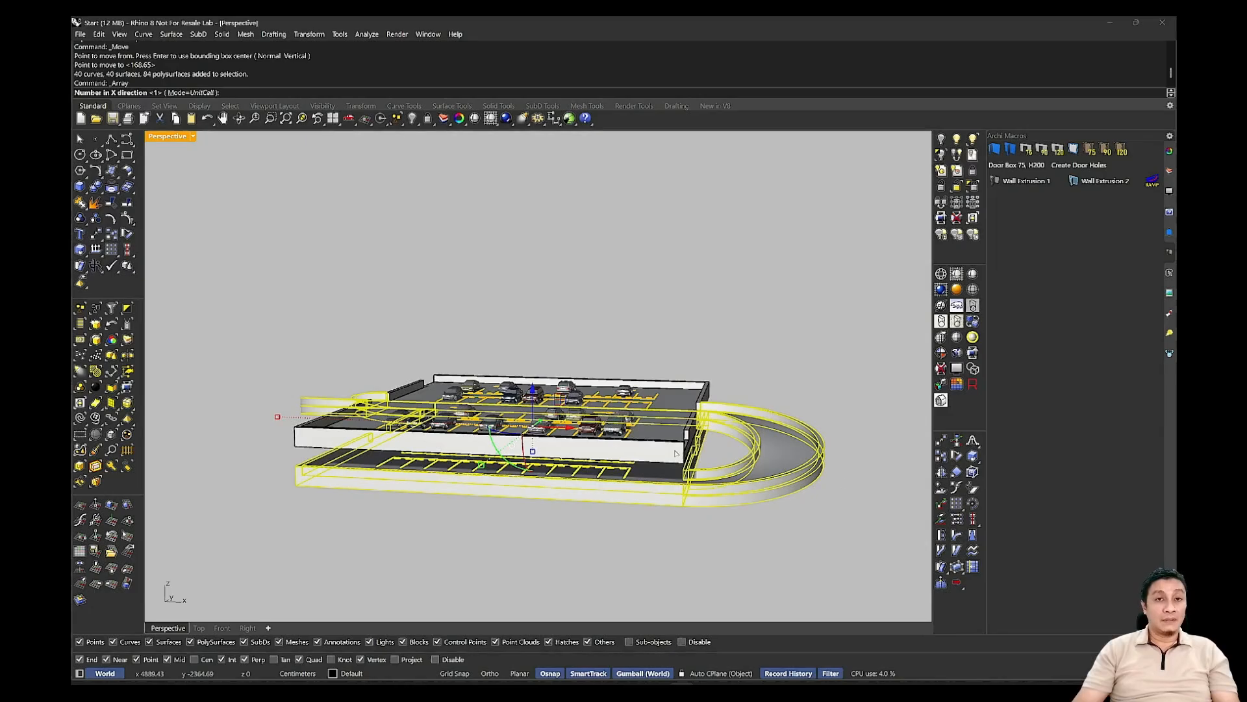
pyautogui.scroll(10, 675, 453)
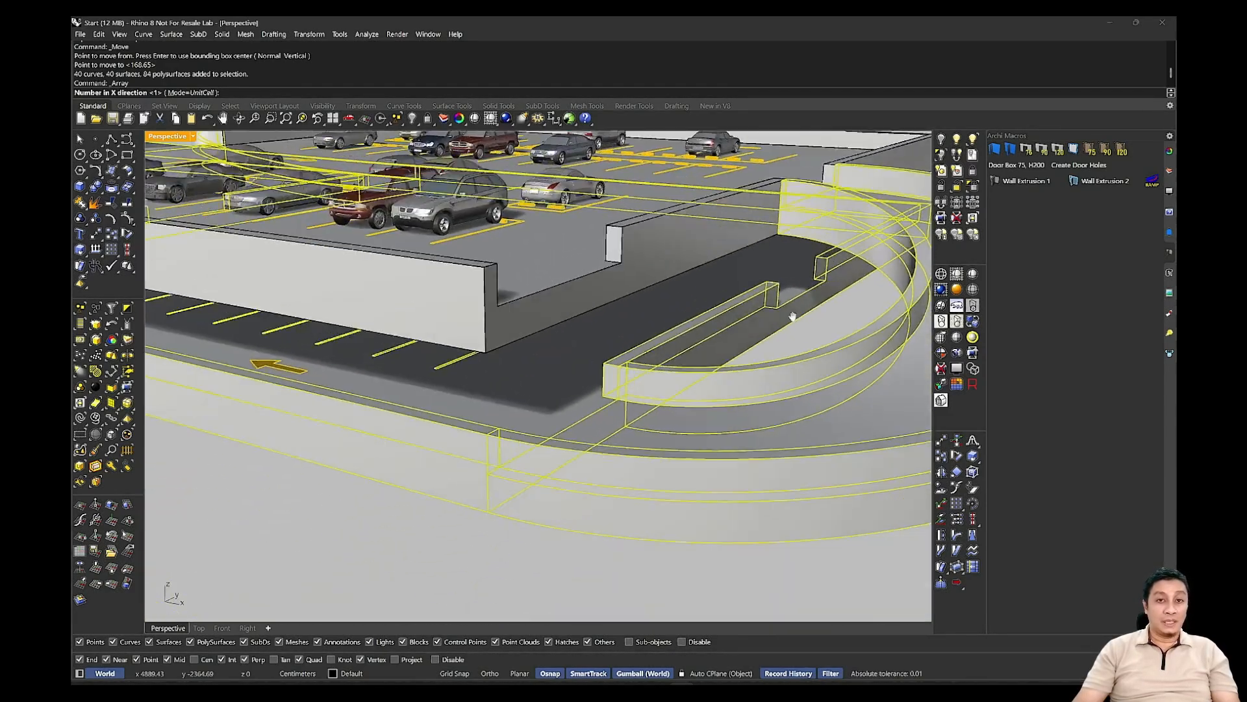
pyautogui.scroll(2, 793, 316)
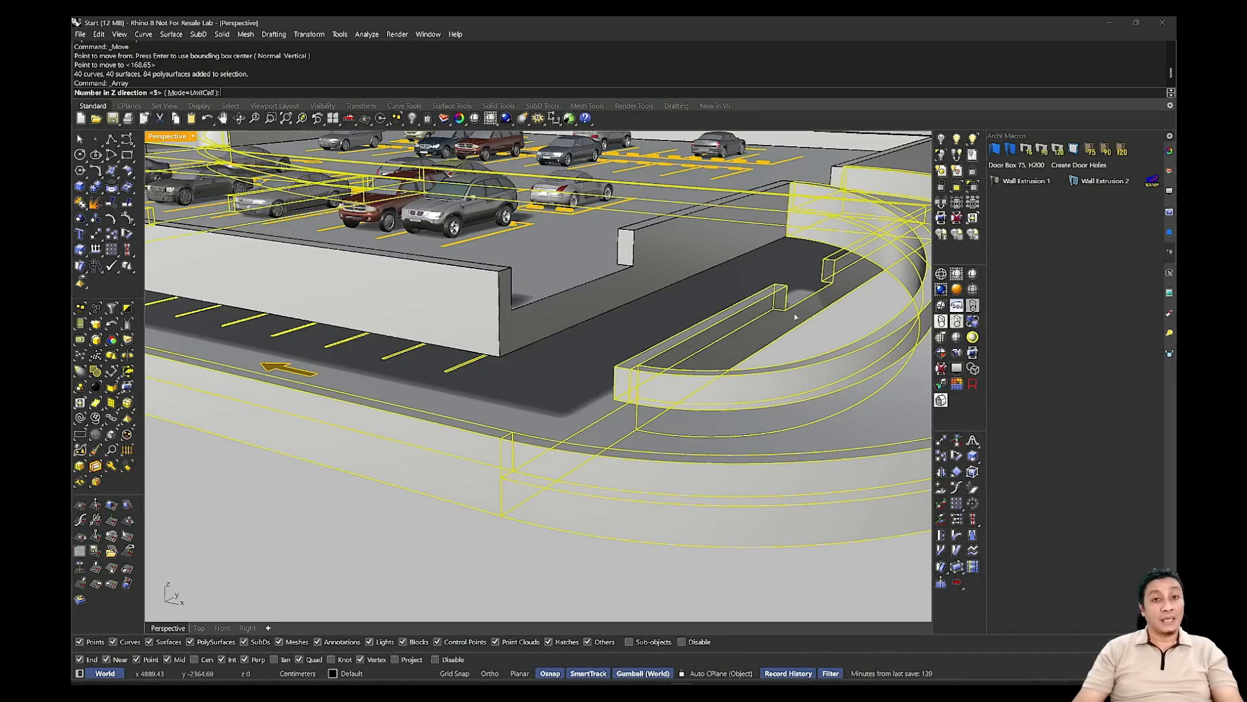
pyautogui.press('Return')
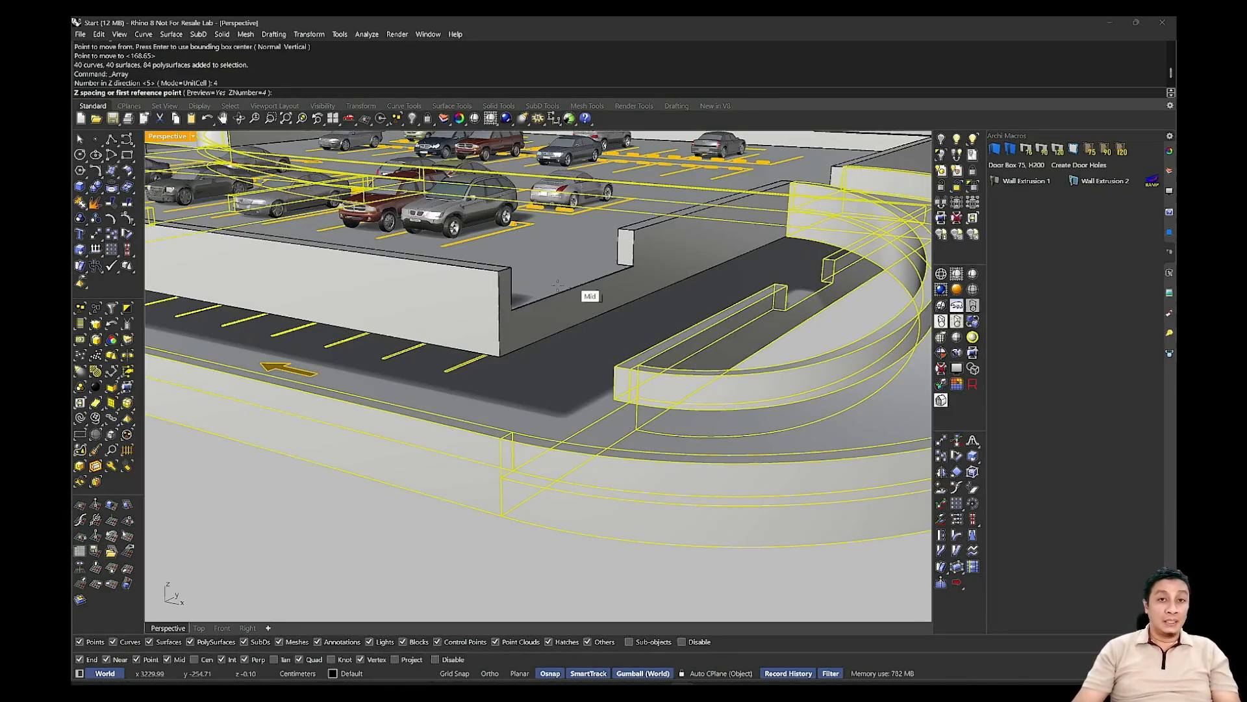
pyautogui.click(499, 271)
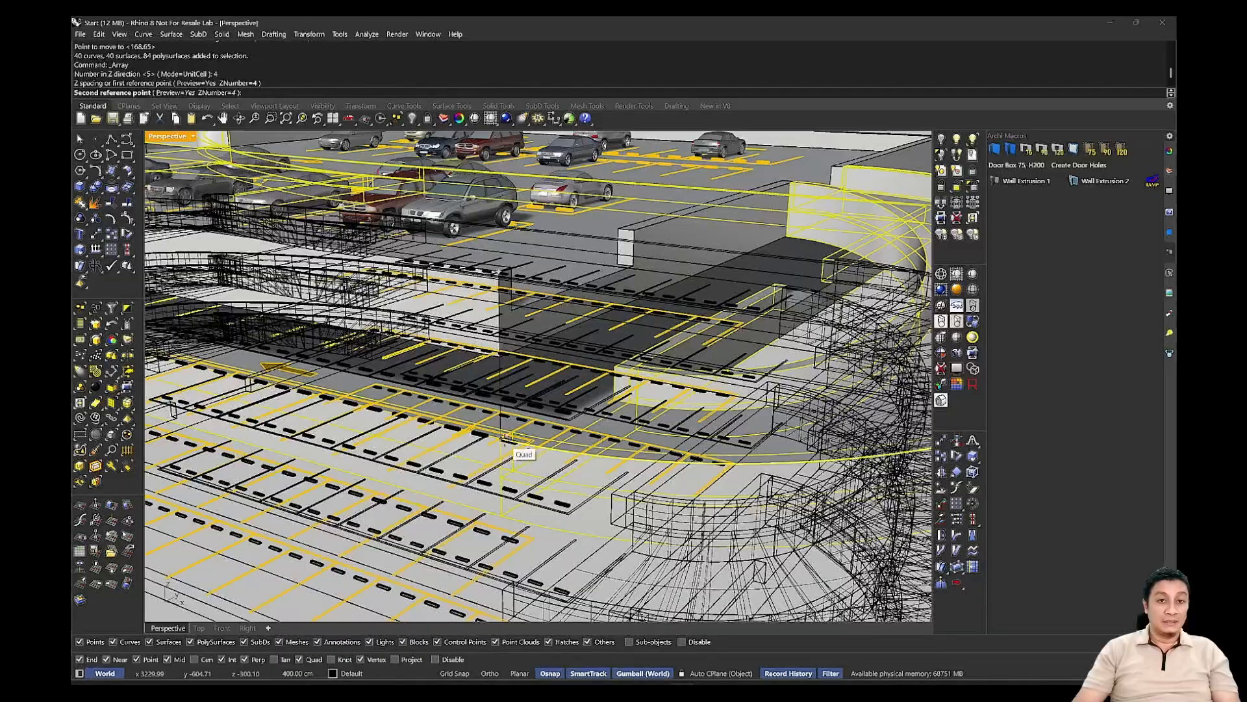
pyautogui.click(510, 445)
pyautogui.press('Return')
pyautogui.scroll(-6, 706, 444)
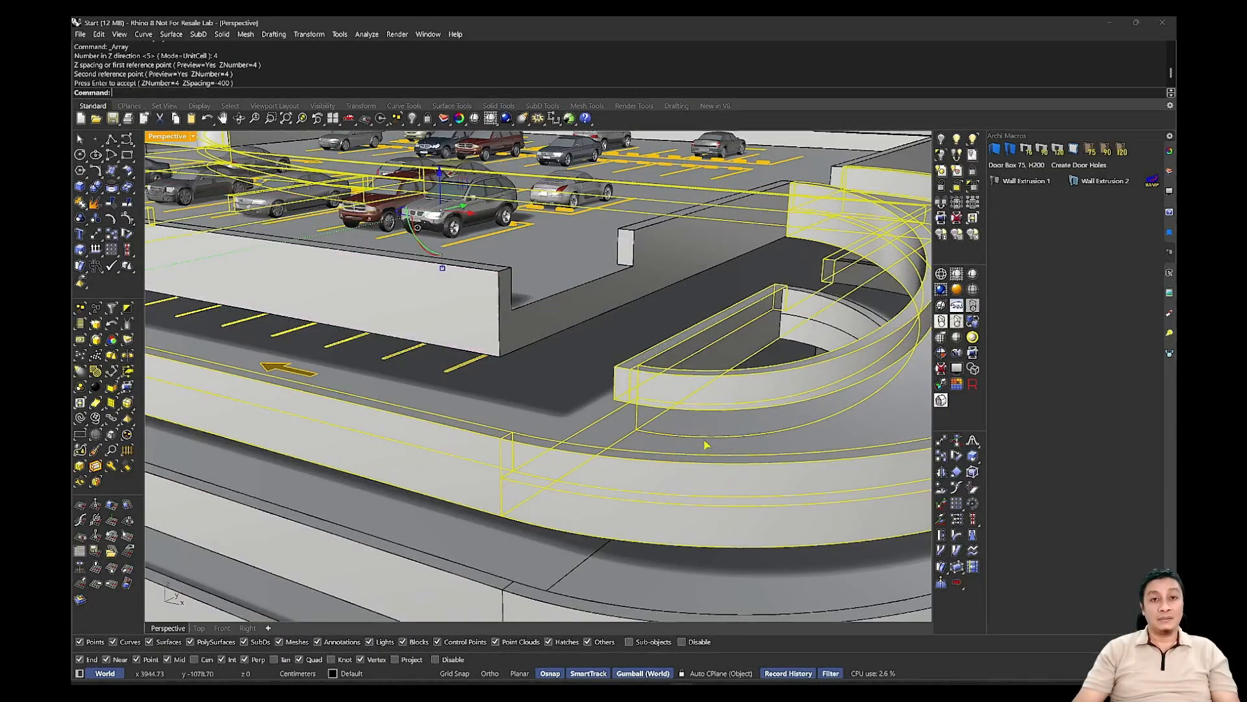
# PushPull the parapet's end face beside one upper-deck ramp opening to the deck's corner wall, filling the parapet gap.
pyautogui.scroll(7, 673, 415)
pyautogui.scroll(-5, 673, 414)
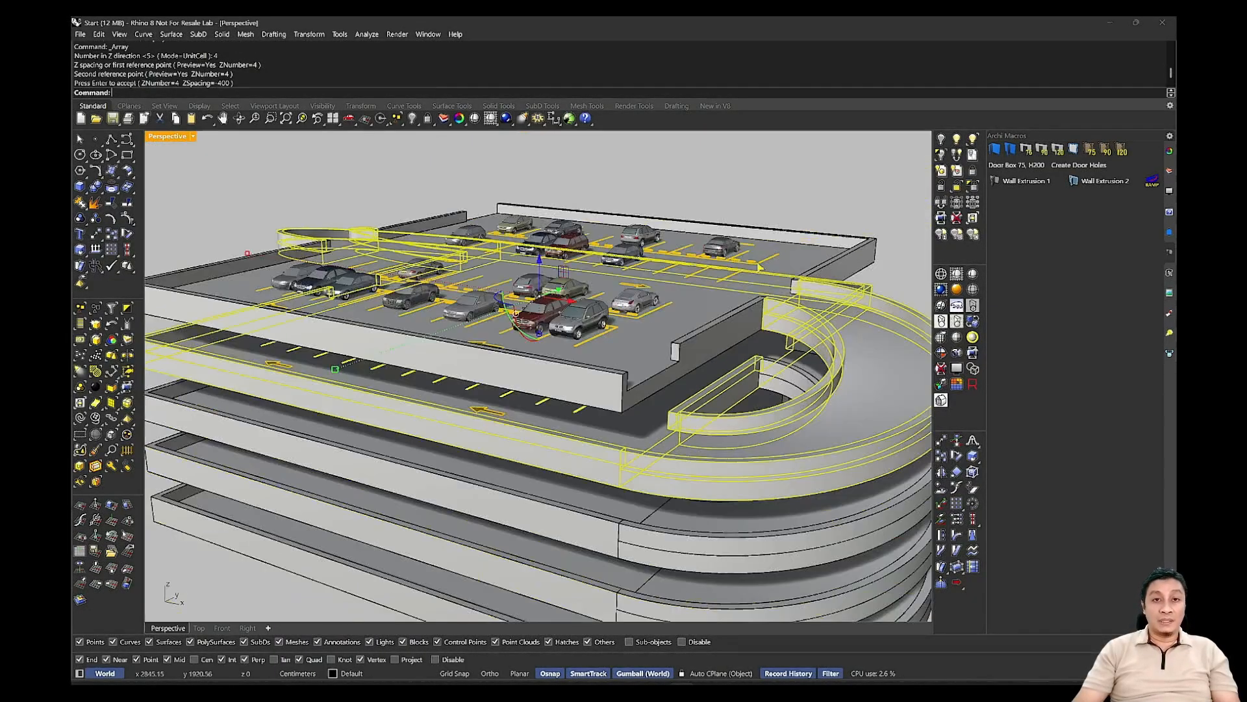
pyautogui.click(790, 213)
pyautogui.scroll(4, 678, 361)
pyautogui.scroll(5, 678, 361)
pyautogui.write('ZZ')
pyautogui.press('Return')
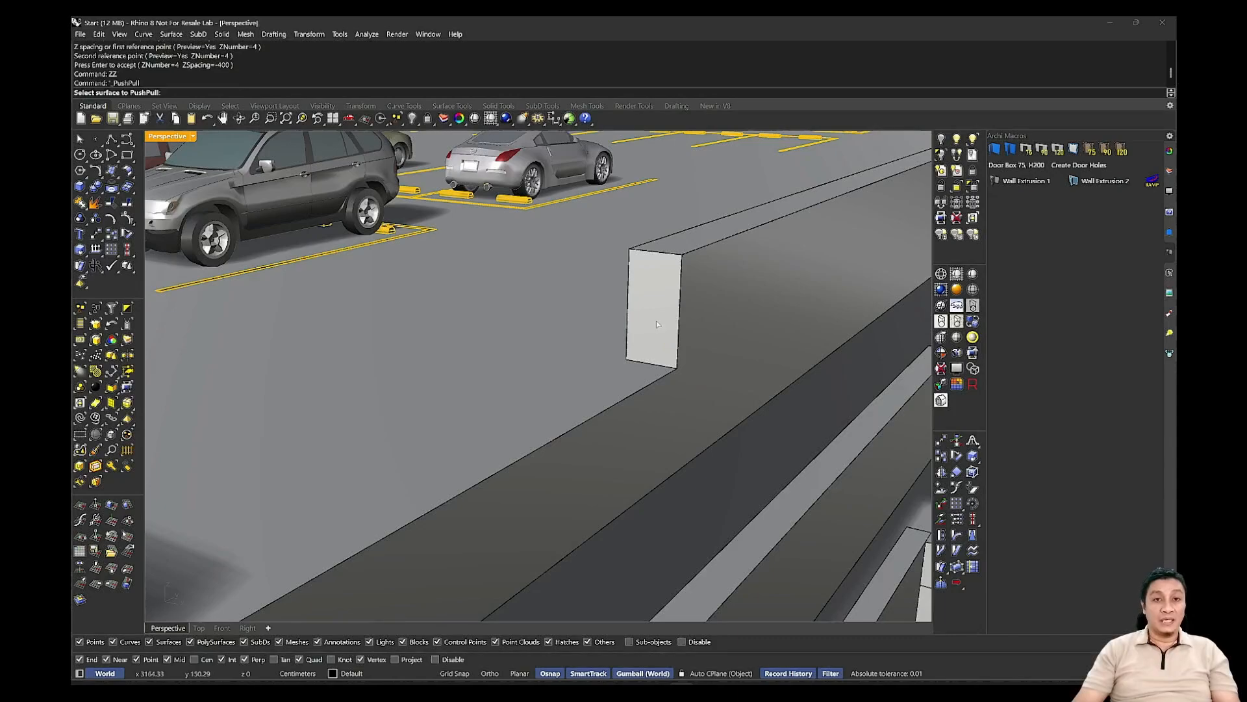
pyautogui.scroll(-5, 656, 314)
pyautogui.click(656, 313)
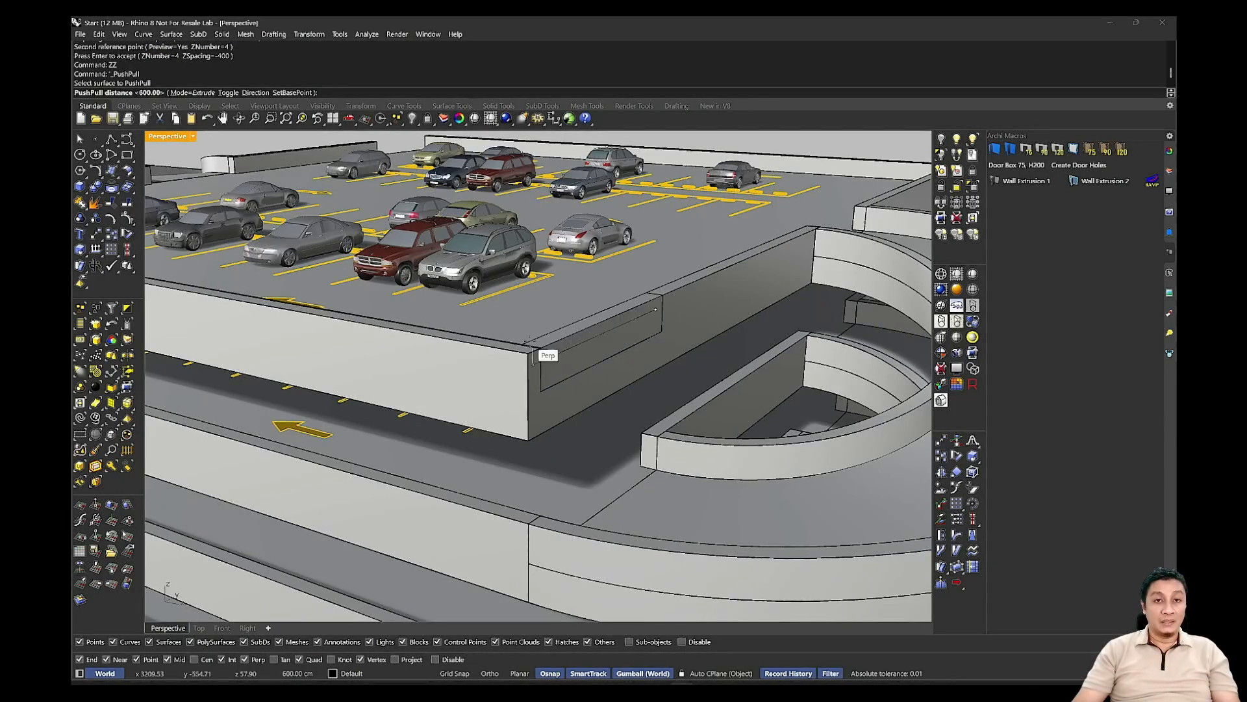
pyautogui.click(528, 351)
# PushPull the matching parapet end face on the opposite side of the upper deck to the corner wall to fill that gap.
pyautogui.scroll(-7, 517, 378)
pyautogui.moveTo(517, 377); pyautogui.dragTo(754, 399, button='right')
pyautogui.scroll(6, 754, 400)
pyautogui.scroll(3, 754, 399)
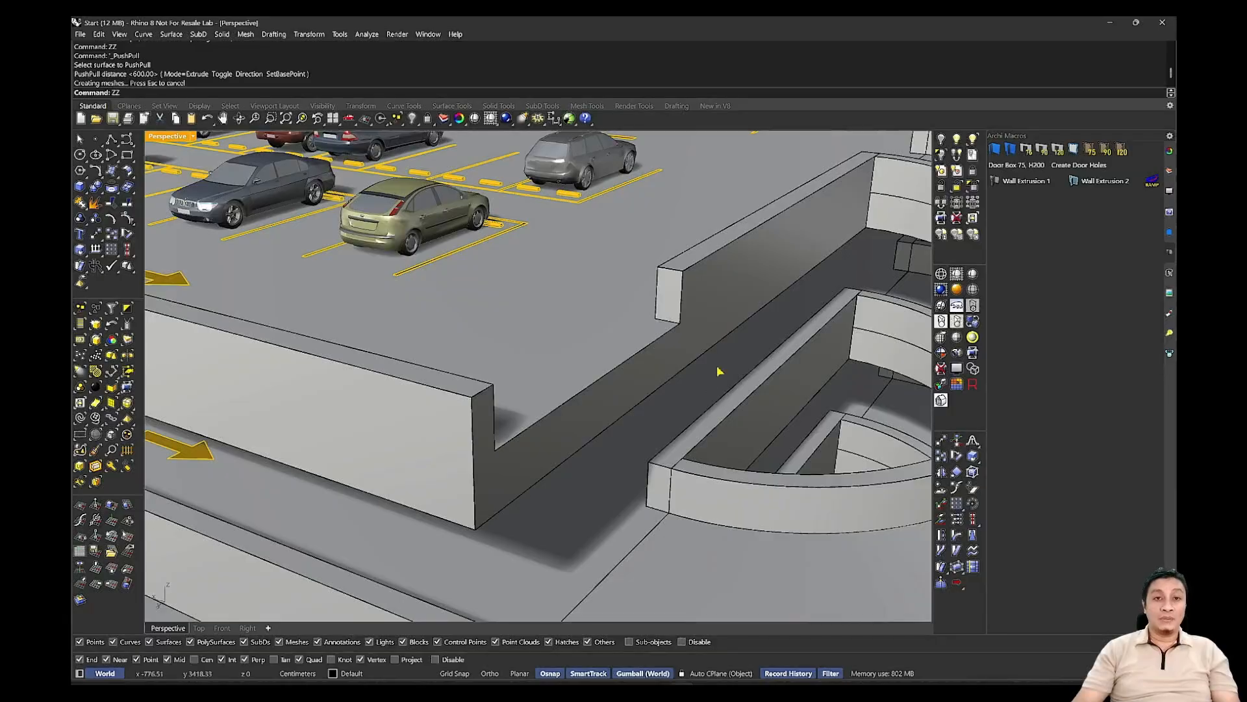
pyautogui.write('ZZ')
pyautogui.press('Return')
pyautogui.click(673, 287)
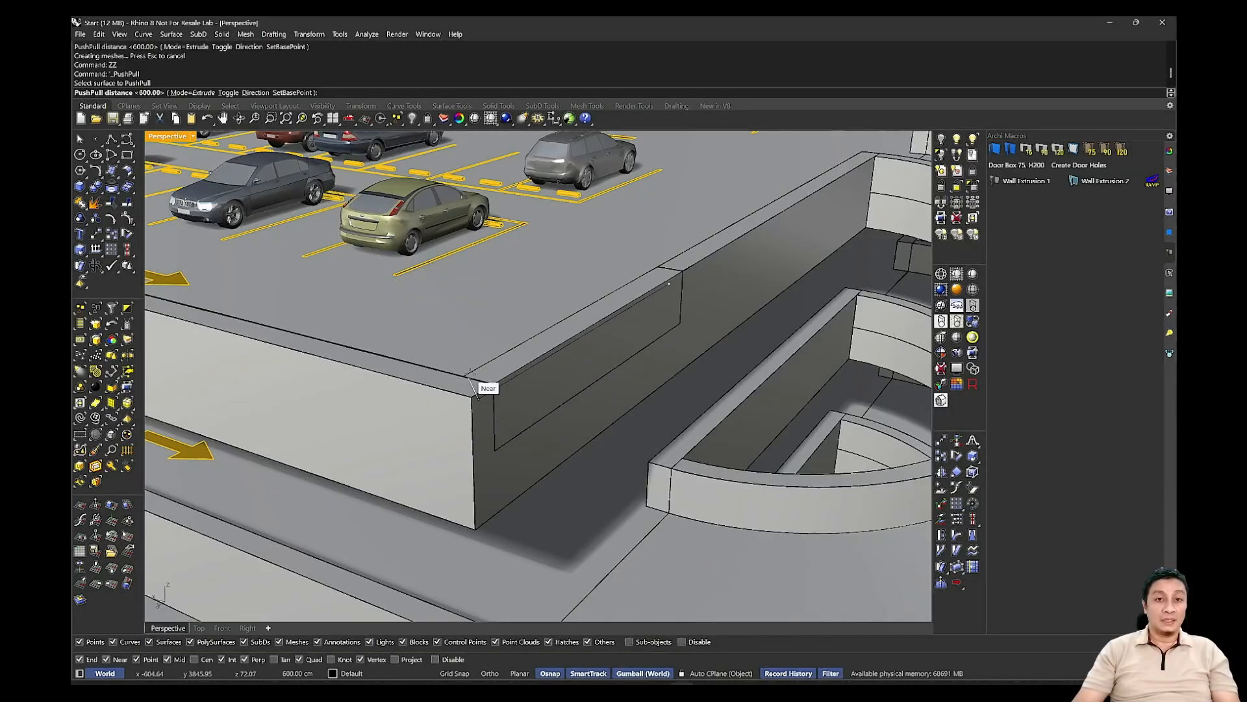
pyautogui.click(475, 387)
pyautogui.scroll(-10, 509, 418)
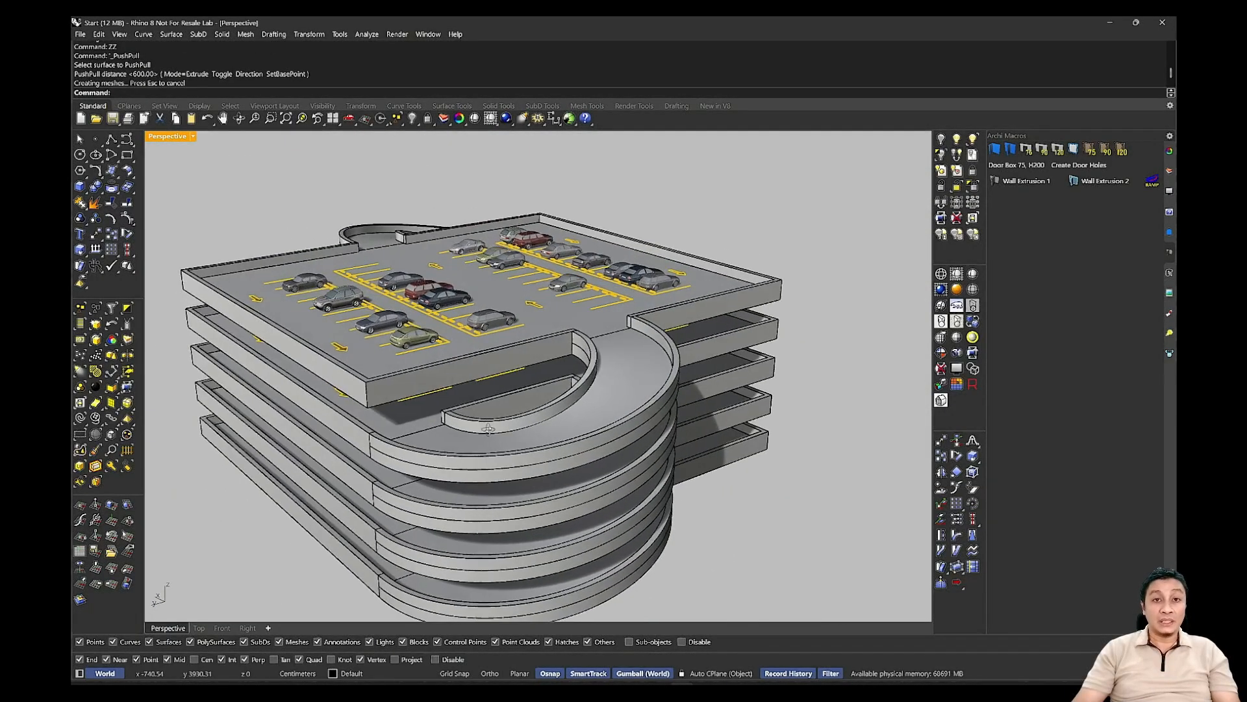
pyautogui.moveTo(488, 428); pyautogui.dragTo(665, 440, button='right')
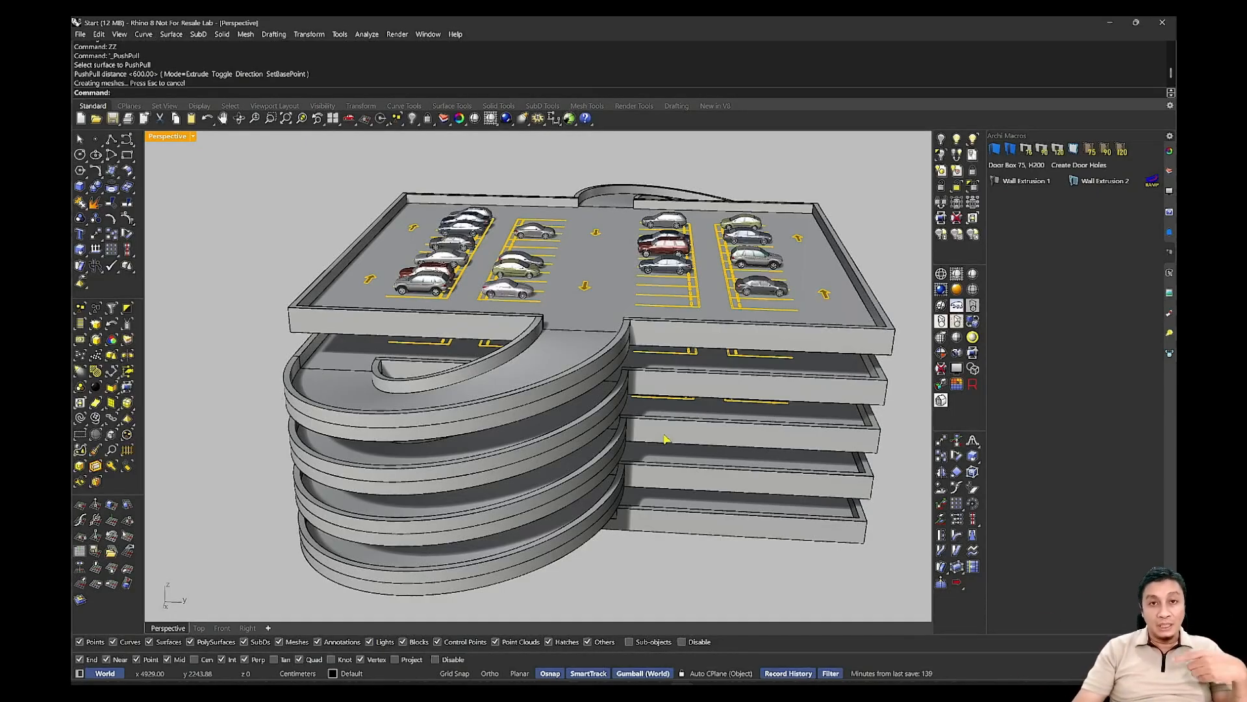
pyautogui.moveTo(623, 435)
pyautogui.mouseDown(button='right')
pyautogui.moveTo(677, 387)
pyautogui.moveTo(610, 447)
pyautogui.mouseUp(button='right')
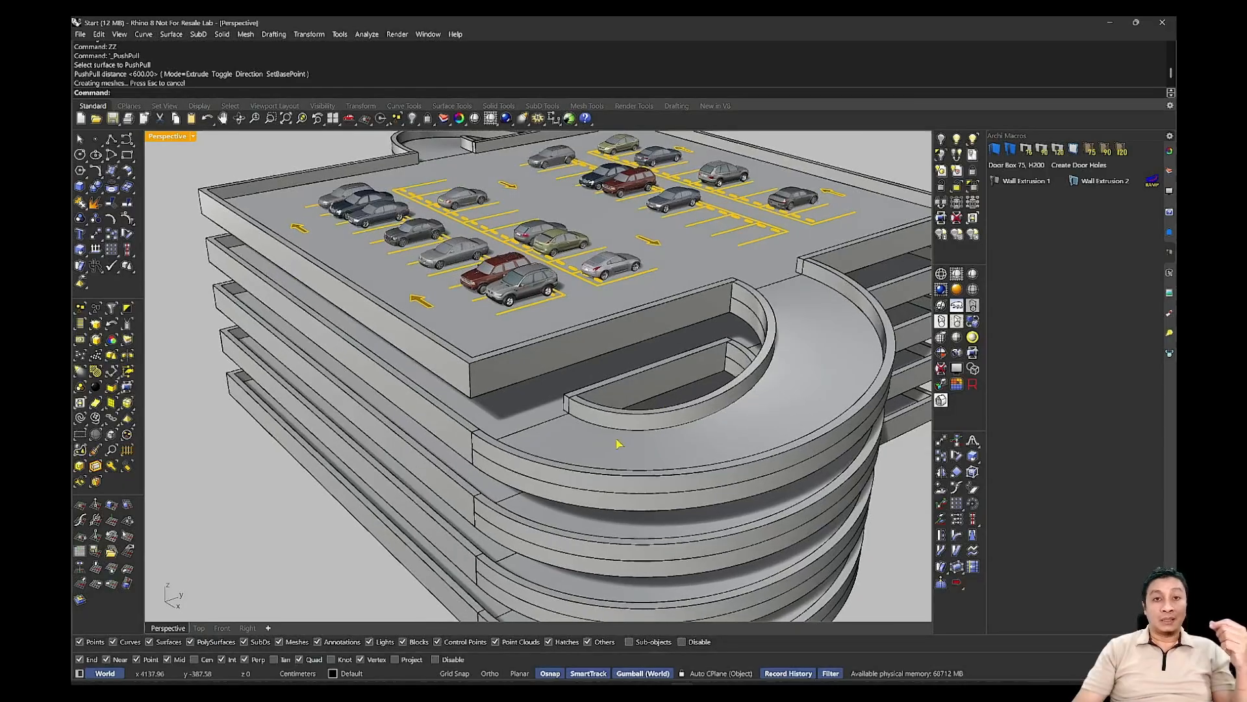
pyautogui.scroll(5, 614, 446)
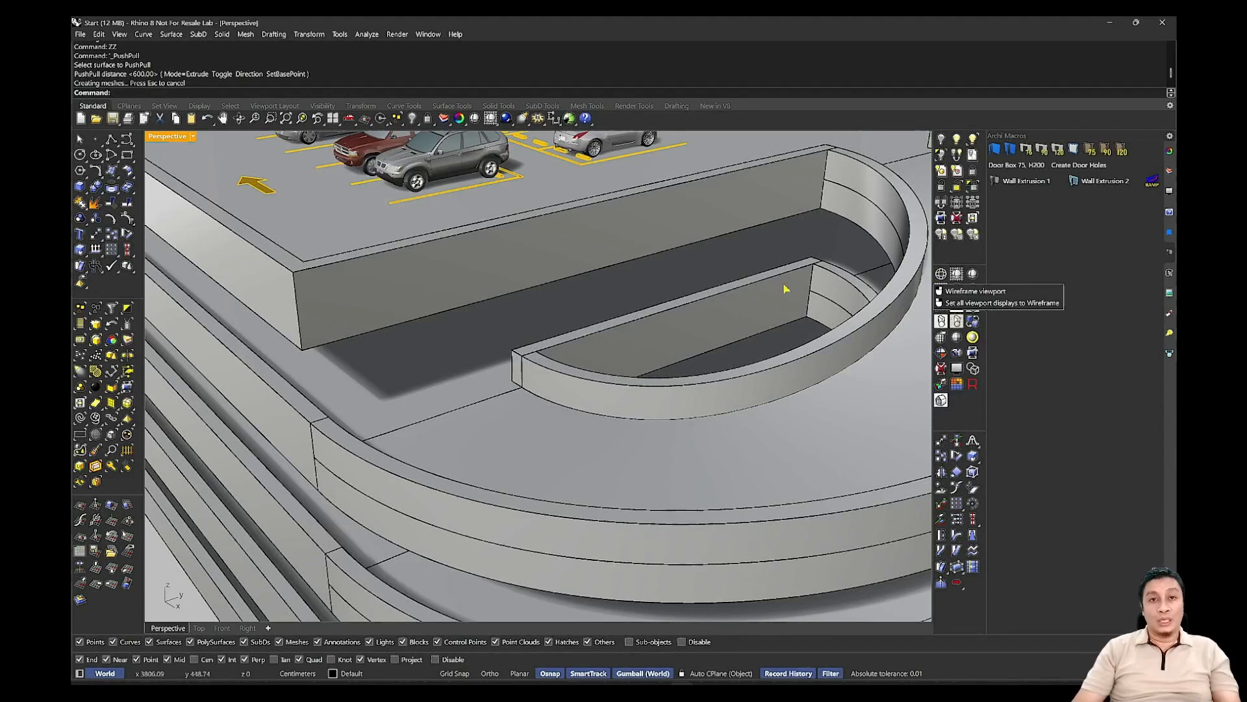
pyautogui.scroll(-7, 785, 289)
pyautogui.moveTo(782, 288); pyautogui.dragTo(756, 355, button='right')
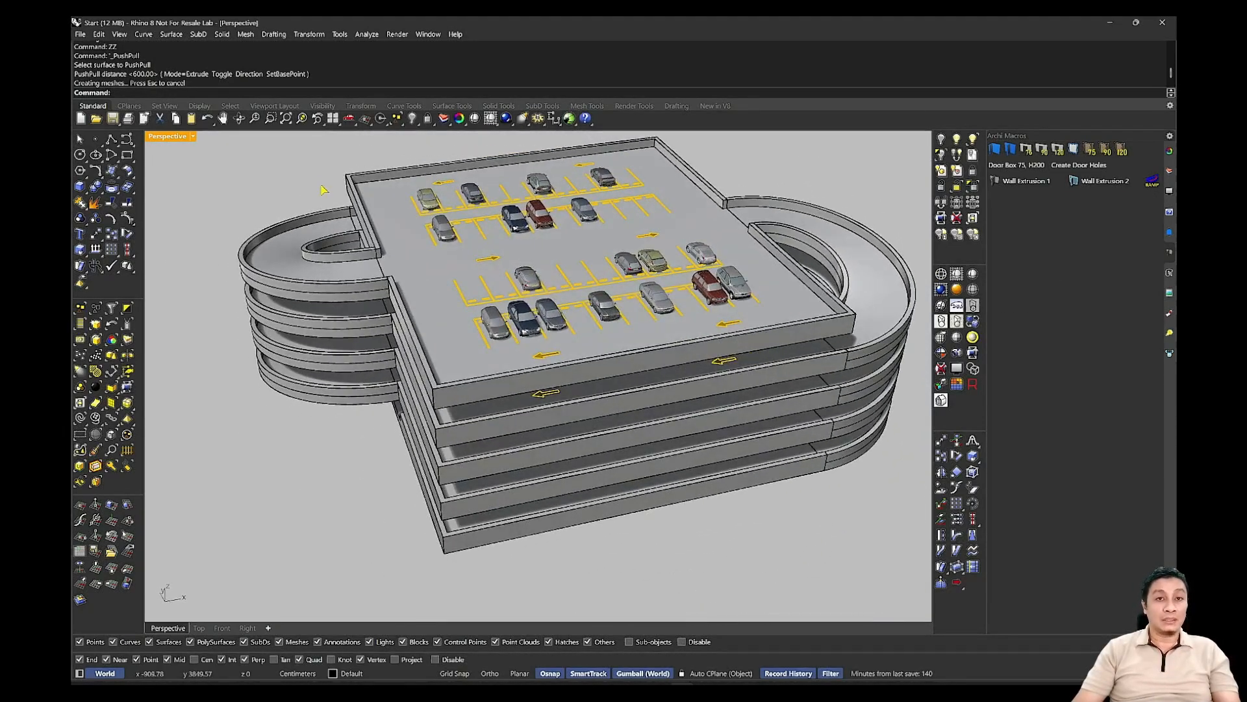
pyautogui.moveTo(323, 189); pyautogui.dragTo(278, 430)
pyautogui.press('Delete')
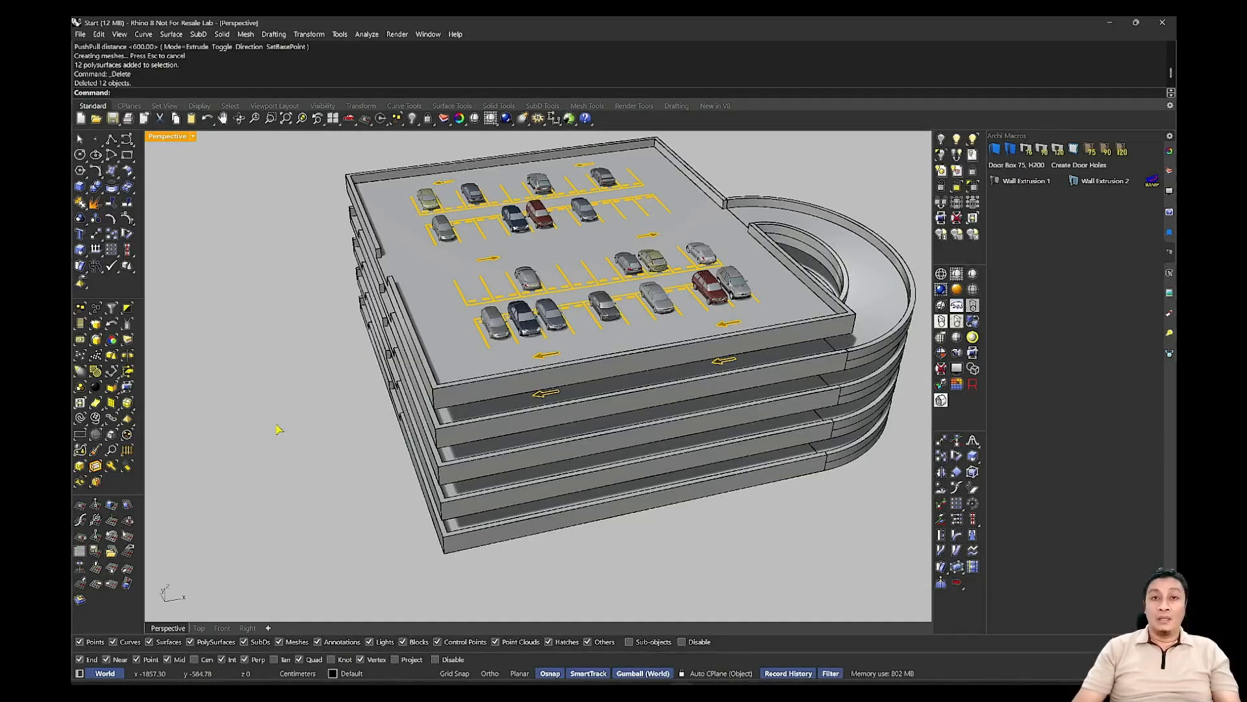
pyautogui.click(941, 139)
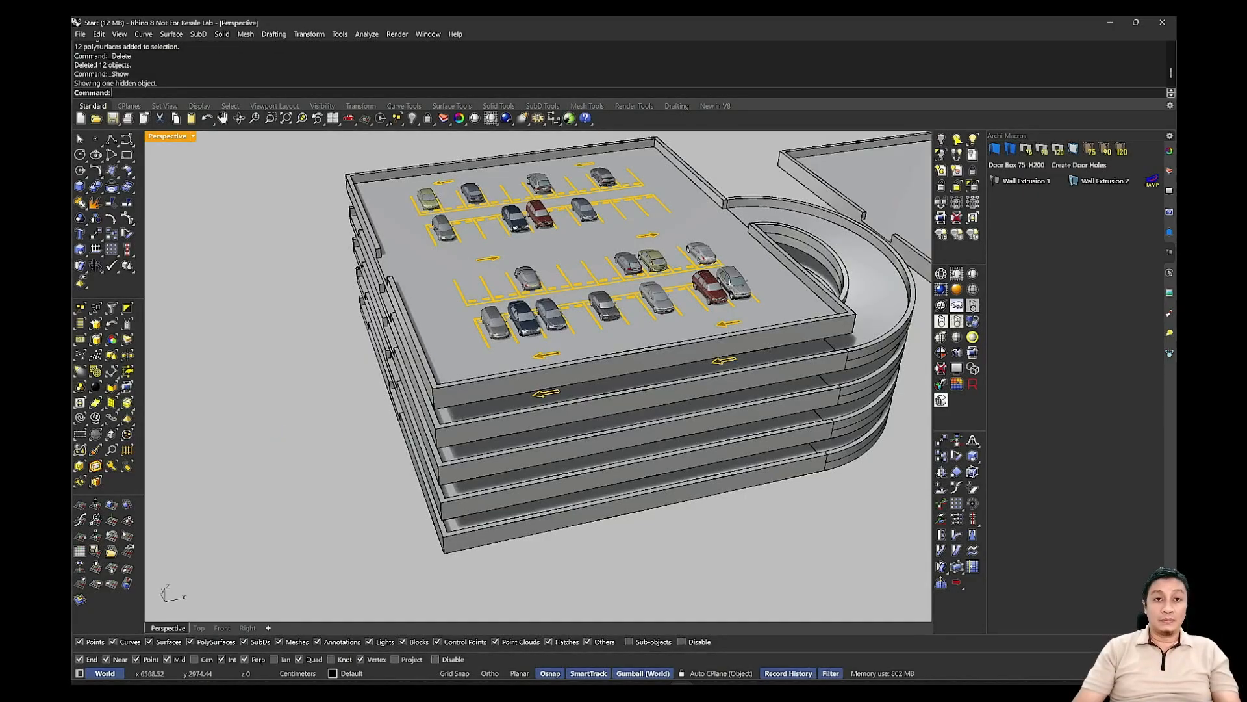
pyautogui.moveTo(858, 214); pyautogui.dragTo(741, 240, button='right')
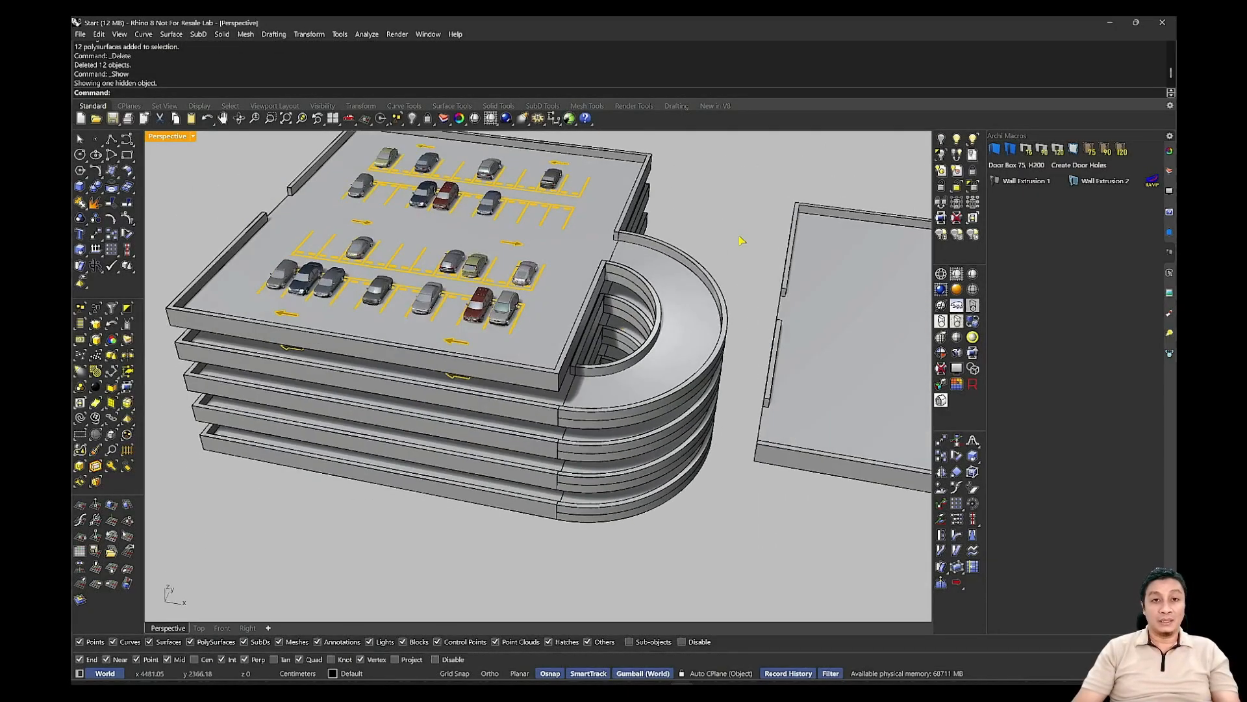
pyautogui.hotkey('ctrl', 'z')
pyautogui.hotkey('ctrl', 'z')
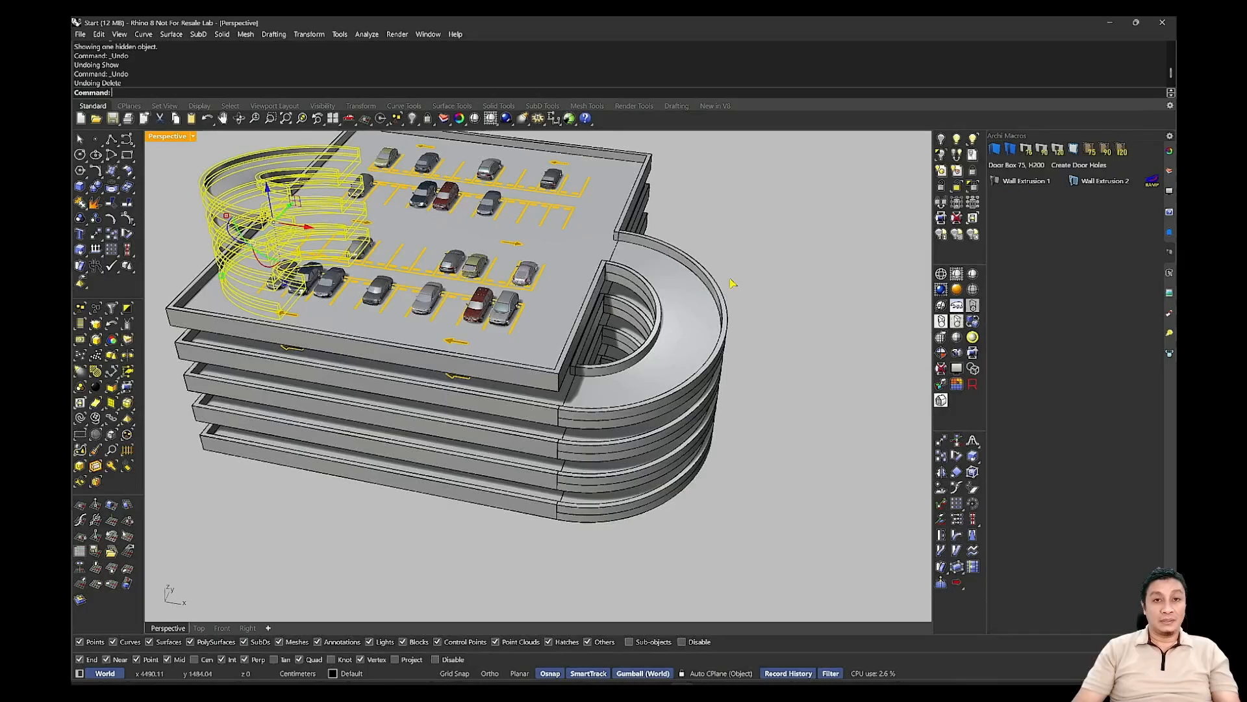
# Delete the stacked curved ramps and curbs on the side facing the hidden building, and unhide that building.
pyautogui.click(835, 270)
pyautogui.moveTo(835, 271); pyautogui.dragTo(786, 292, button='right')
pyautogui.moveTo(746, 240); pyautogui.dragTo(643, 522)
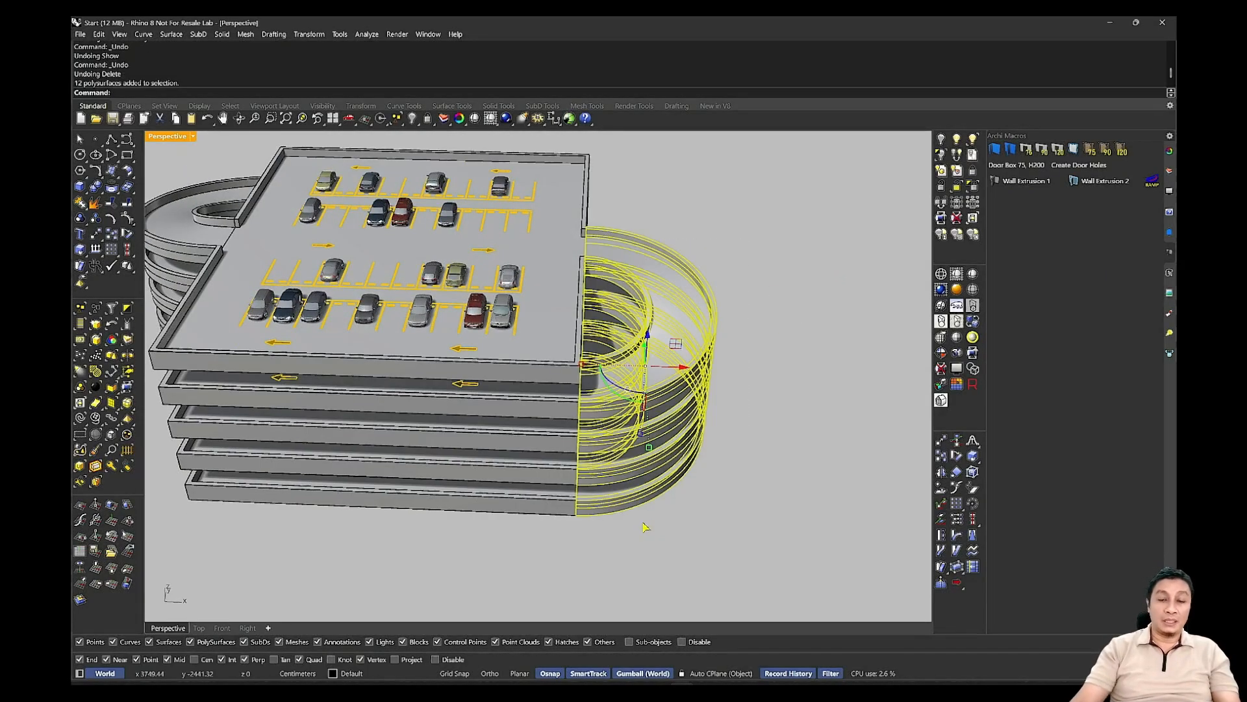
pyautogui.press('Delete')
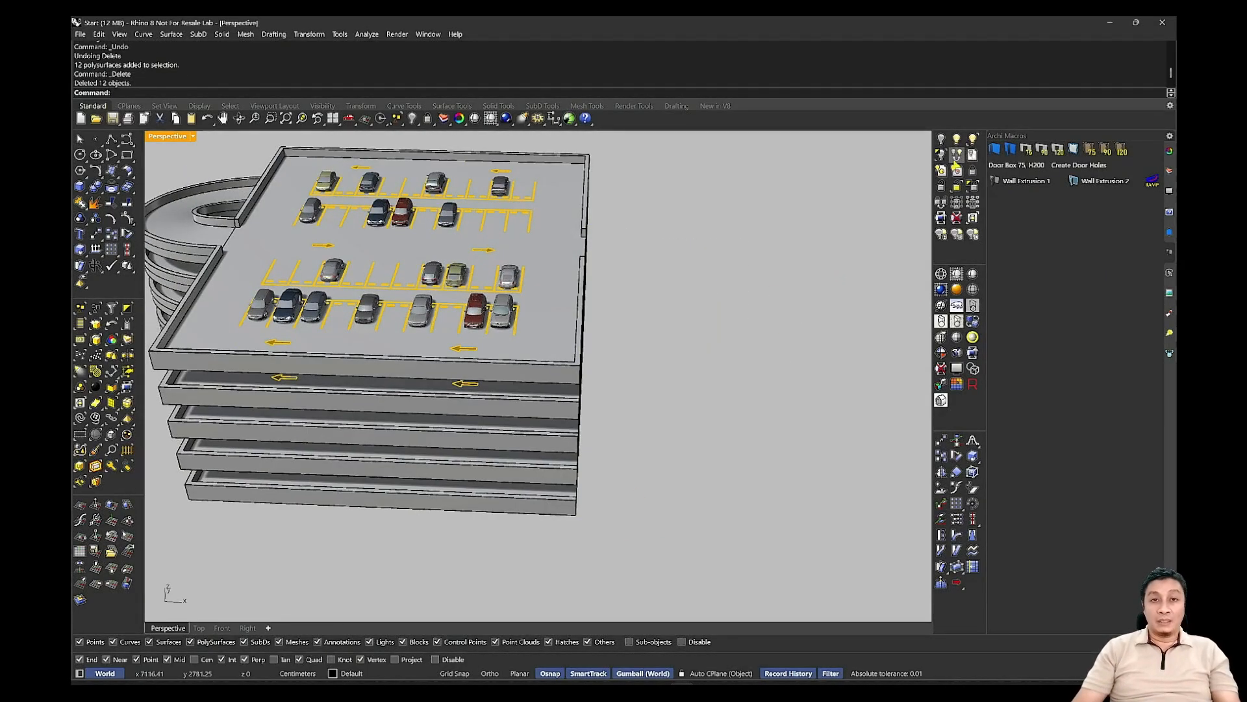
pyautogui.click(957, 139)
# Draw a polyline from the base of the parapet end at the parking deck's opening to the matching corner on the adjacent building.
pyautogui.moveTo(650, 364); pyautogui.dragTo(441, 430, button='right')
pyautogui.scroll(8, 450, 418)
pyautogui.click(111, 154)
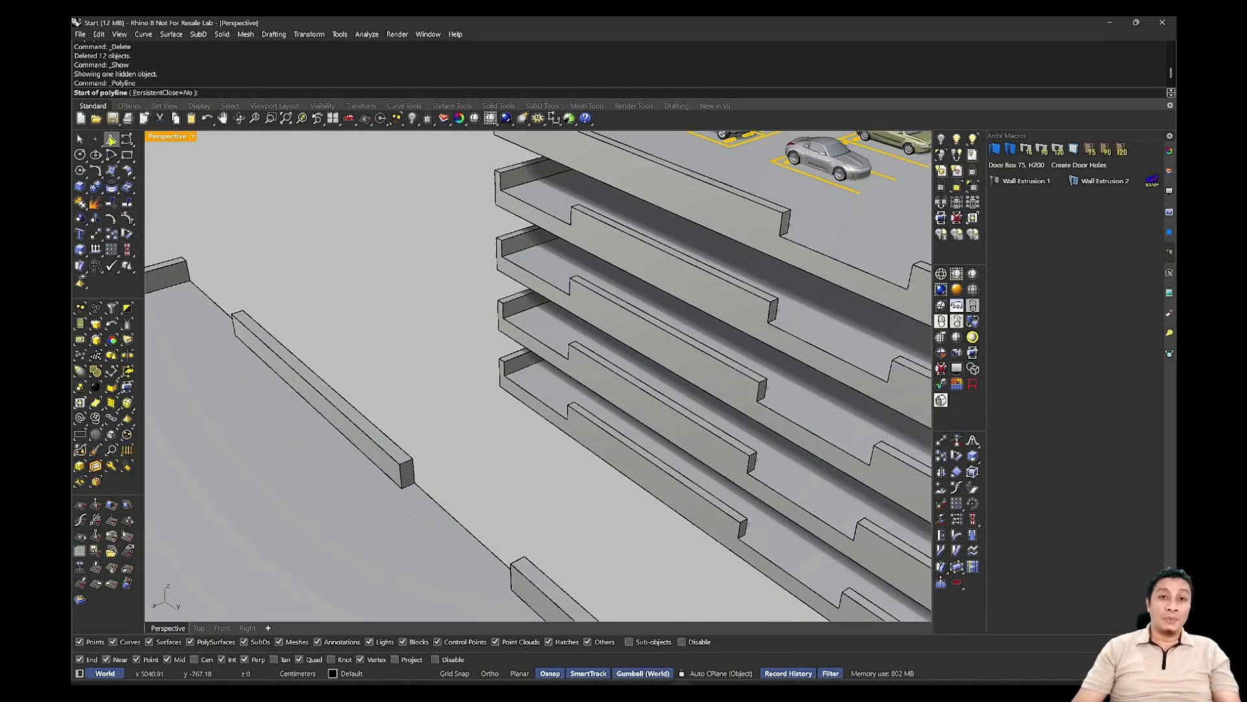
pyautogui.click(775, 235)
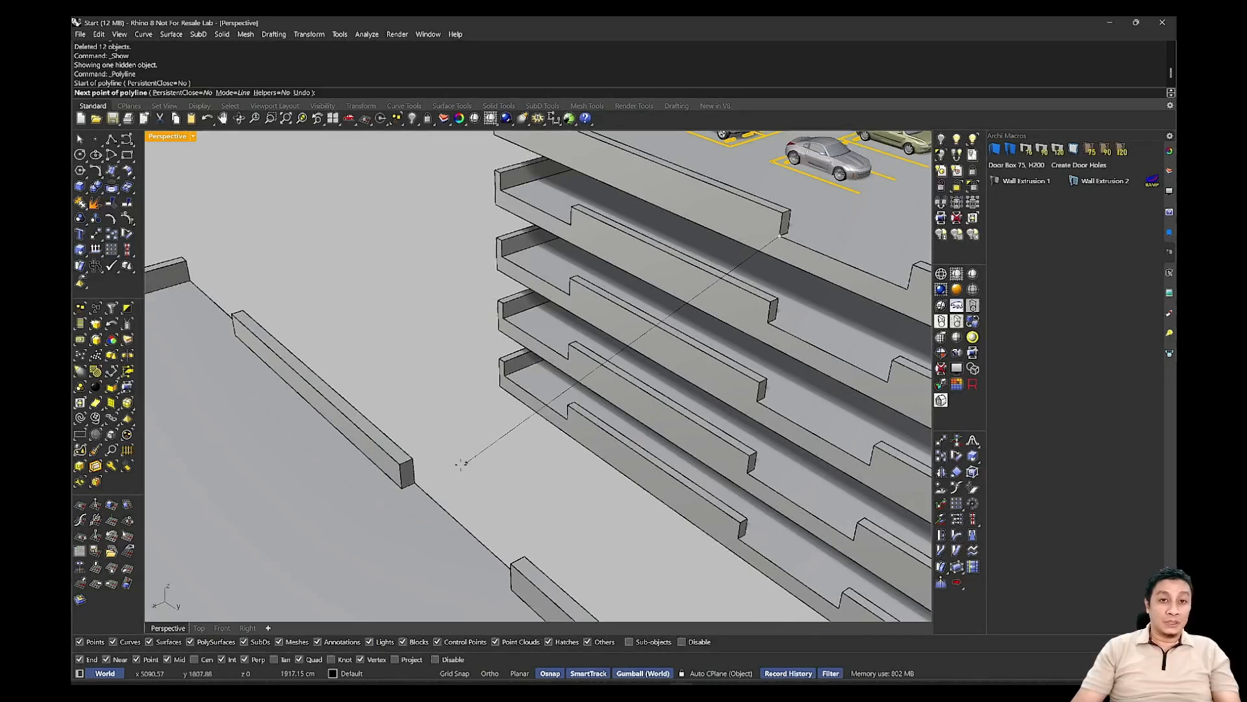
pyautogui.click(414, 482)
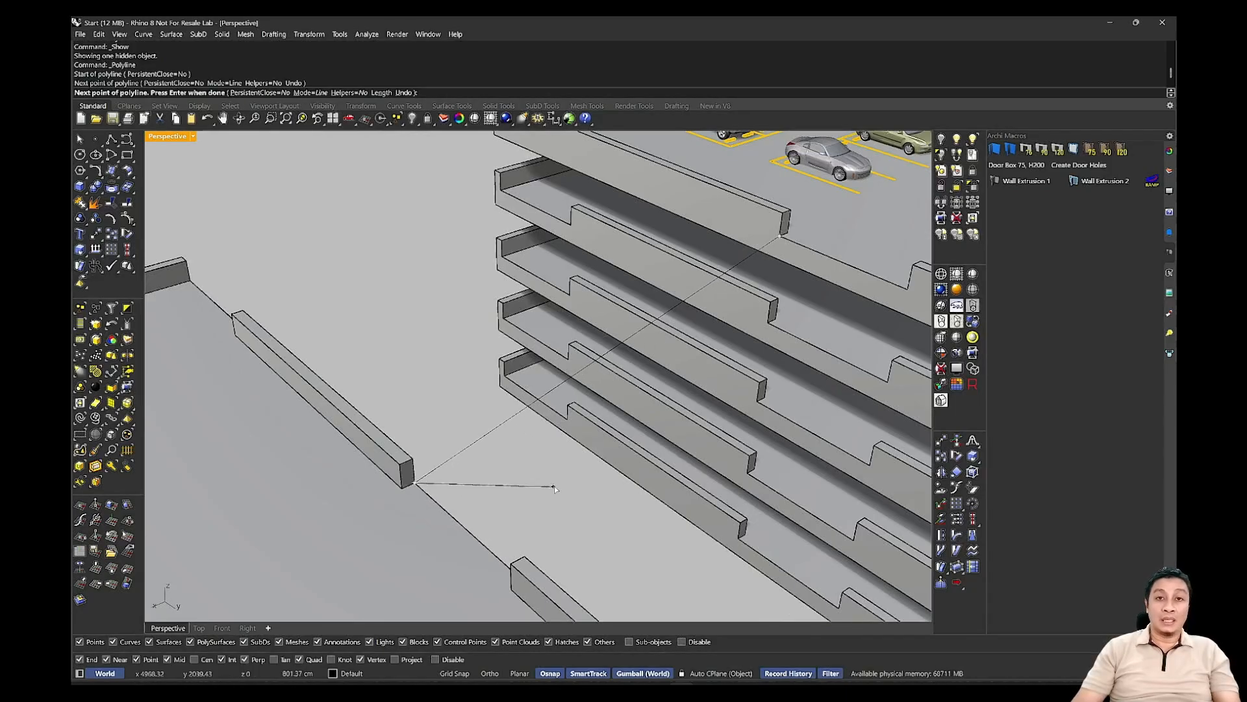
pyautogui.press('Return')
# Draw a second polyline between the other corners of the two facing openings, using Ghosted display to reach the hidden corner.
pyautogui.press('Return')
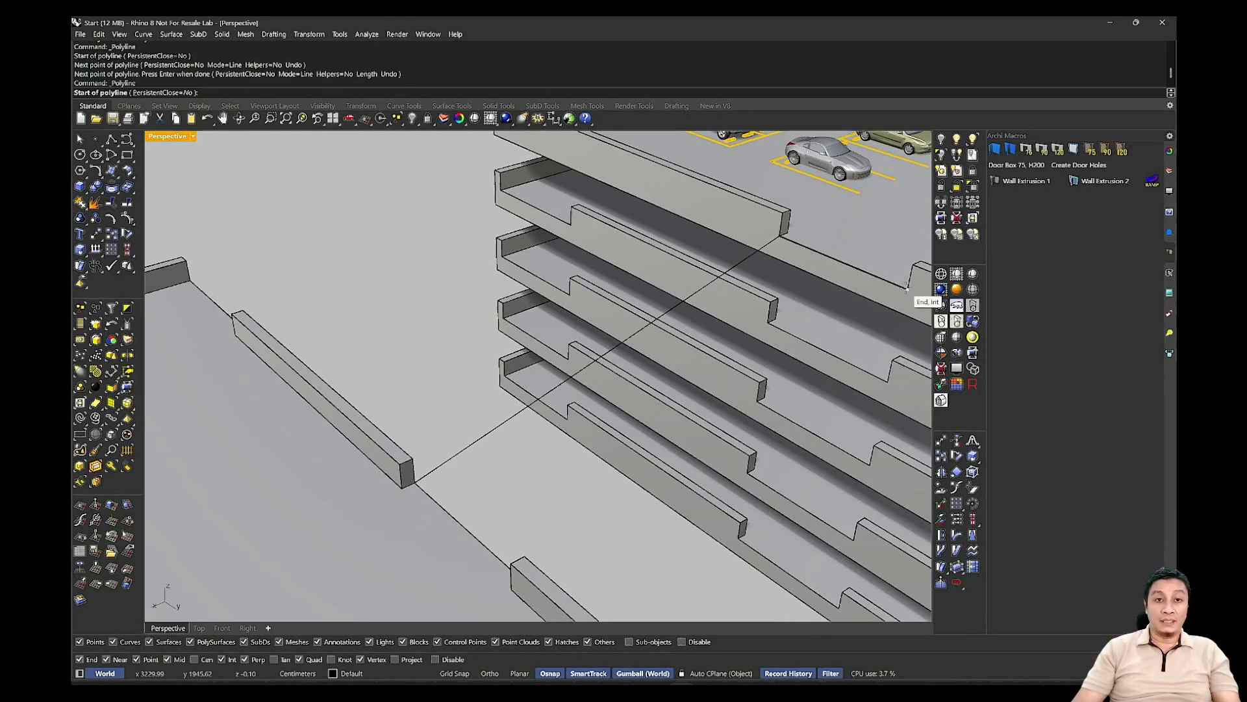
pyautogui.click(907, 289)
pyautogui.click(953, 308)
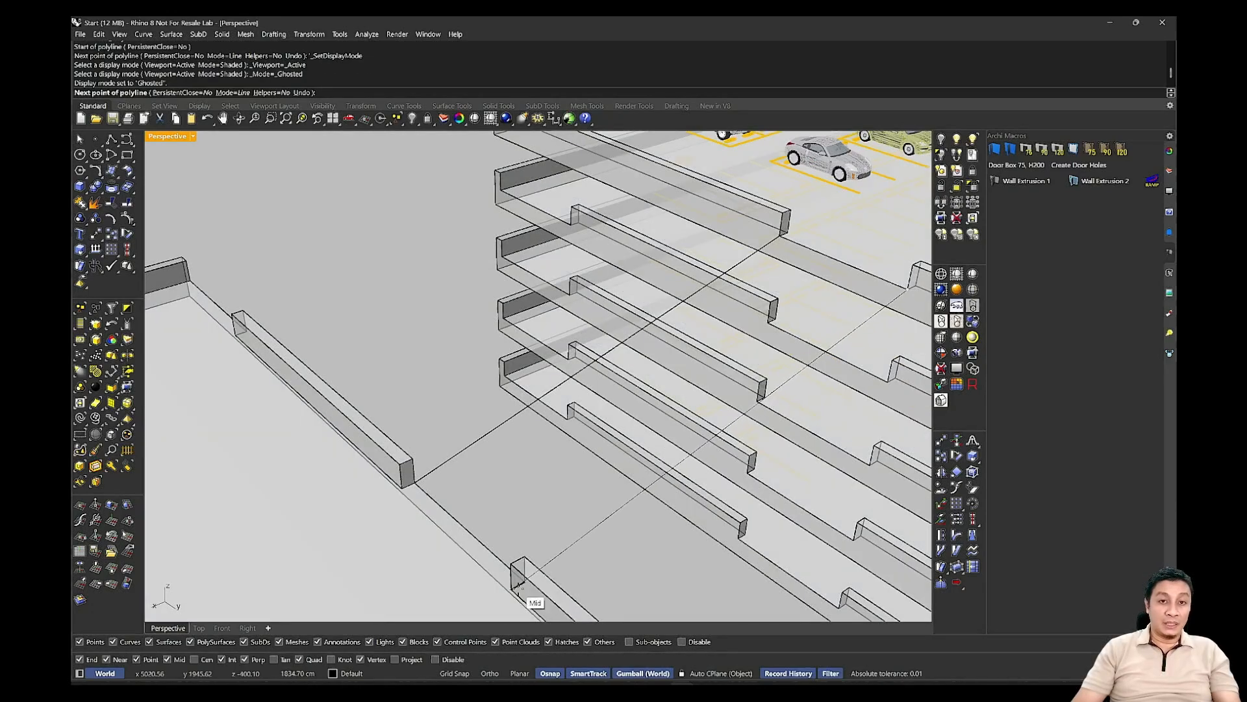
pyautogui.click(520, 588)
pyautogui.press('Return')
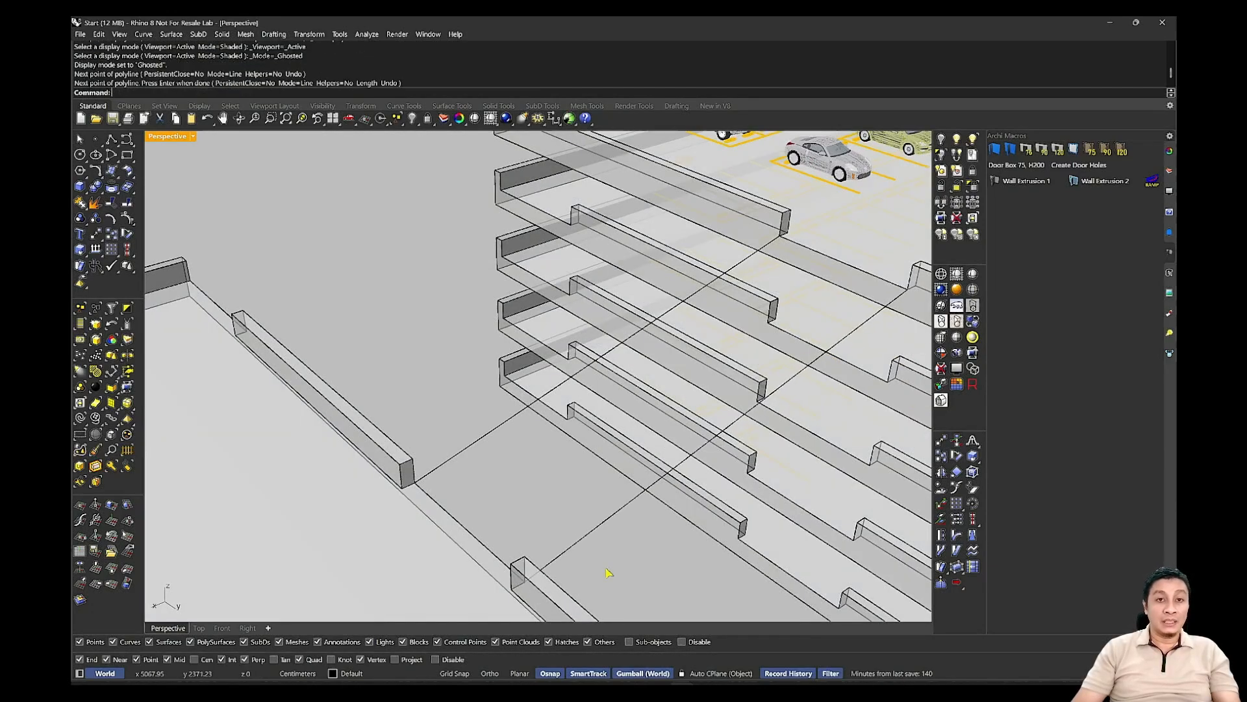
# Offset both bridging lines outward by 50, away from each other.
pyautogui.moveTo(608, 572); pyautogui.dragTo(514, 401, button='right')
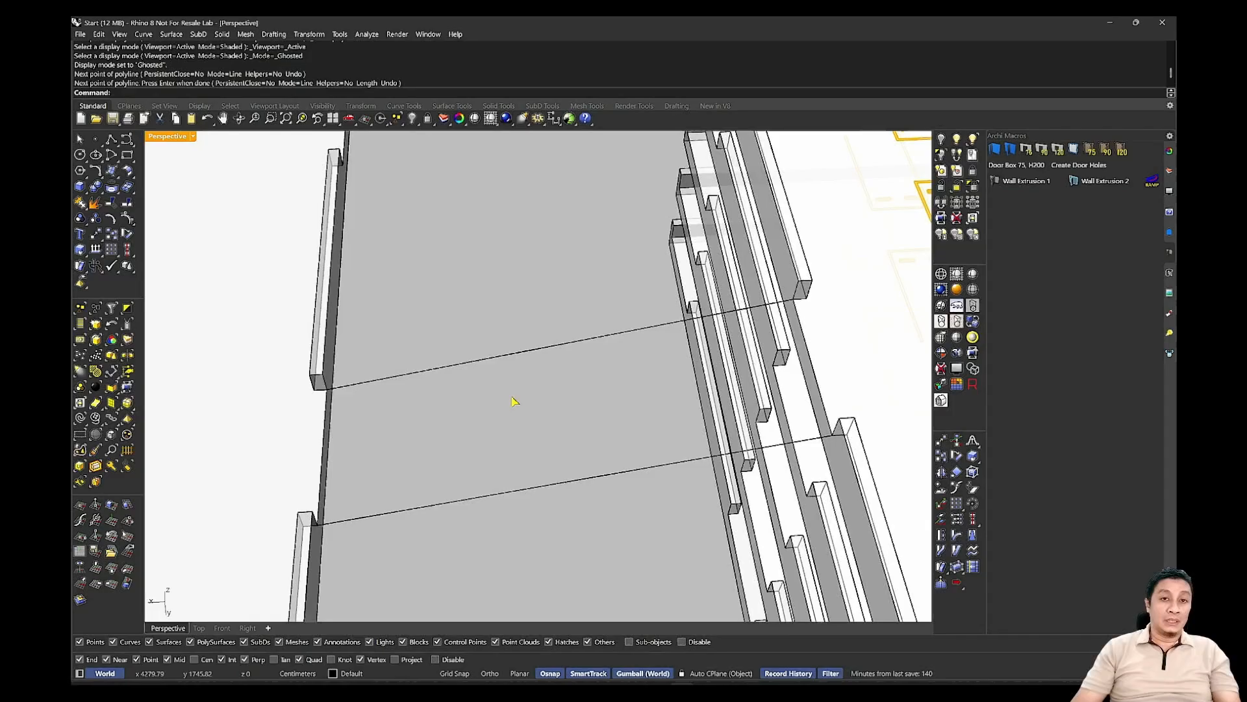
pyautogui.middleClick(526, 301)
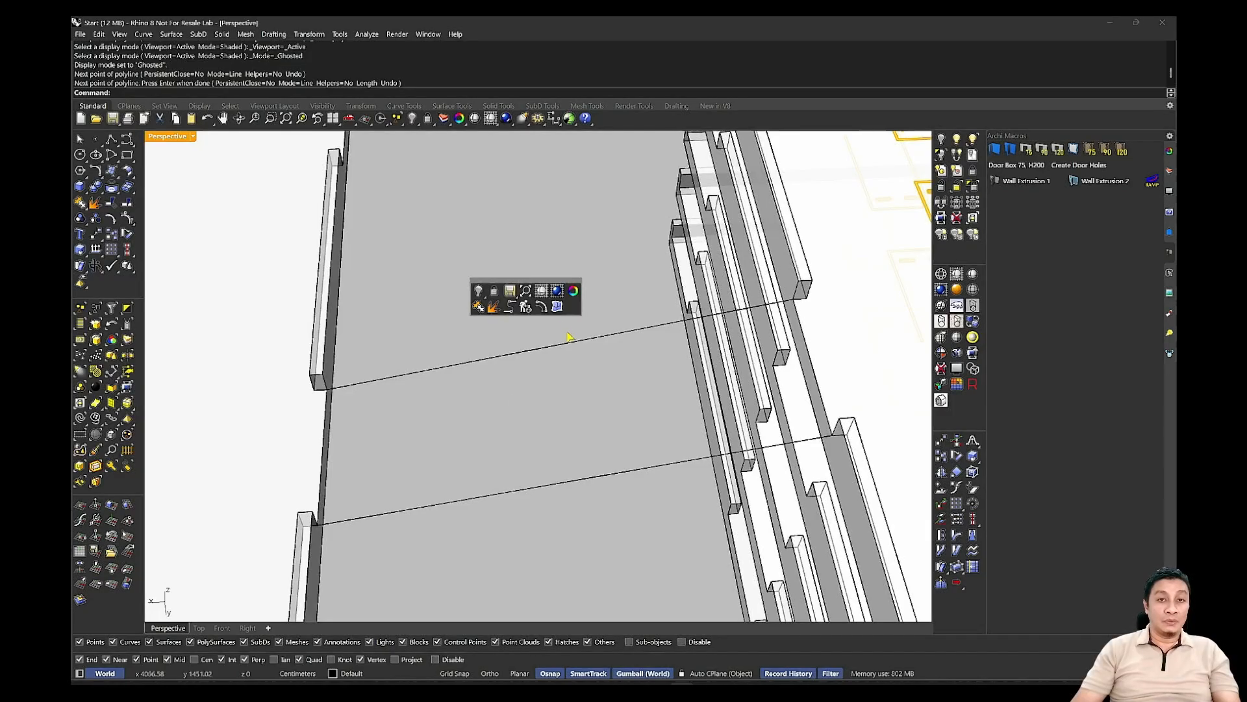
pyautogui.click(541, 308)
pyautogui.click(545, 347)
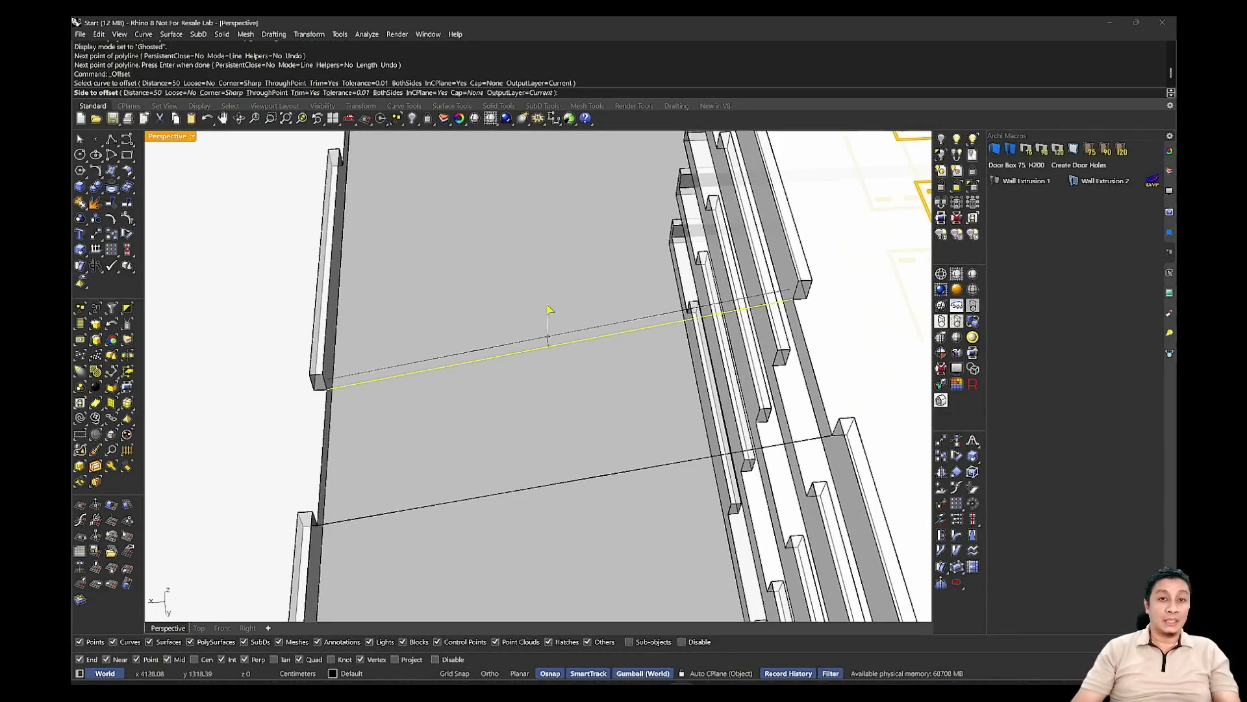
pyautogui.click(547, 309)
pyautogui.rightClick(544, 486)
pyautogui.click(546, 487)
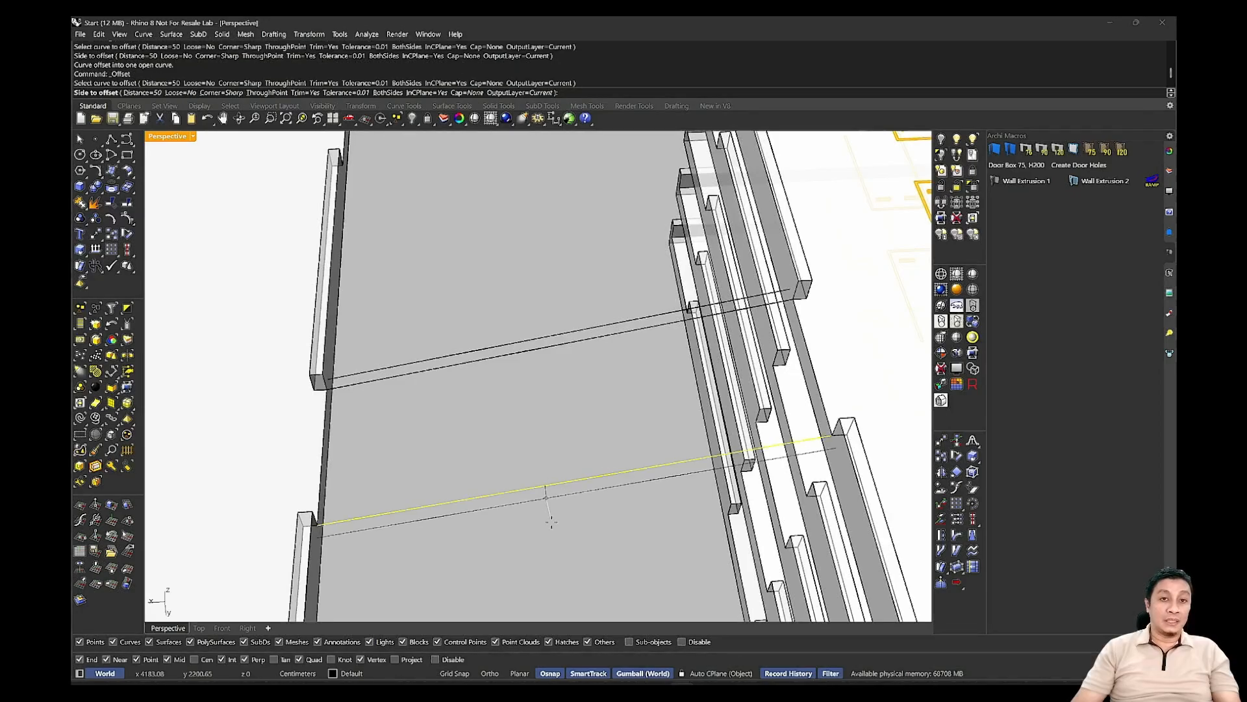
pyautogui.click(549, 539)
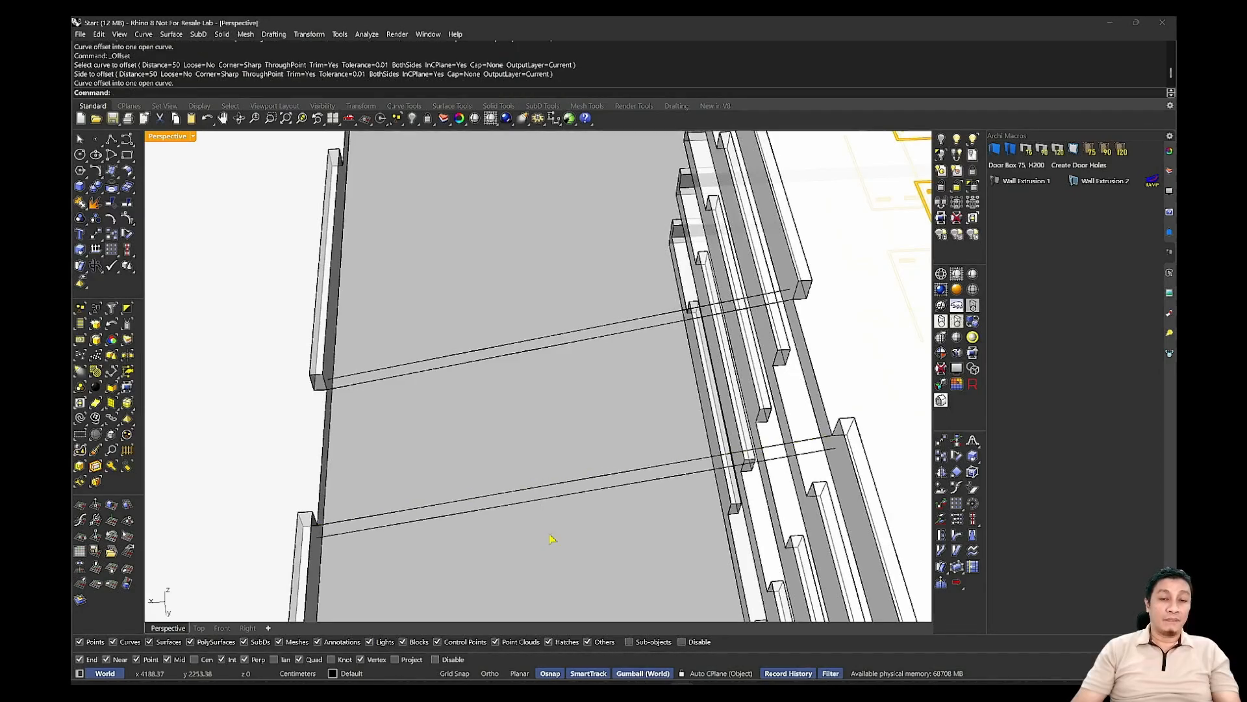
# Create an edge surface between each bridging line and its offset to form two narrow strips for the bridge's curbs.
pyautogui.middleClick(538, 424)
pyautogui.click(557, 421)
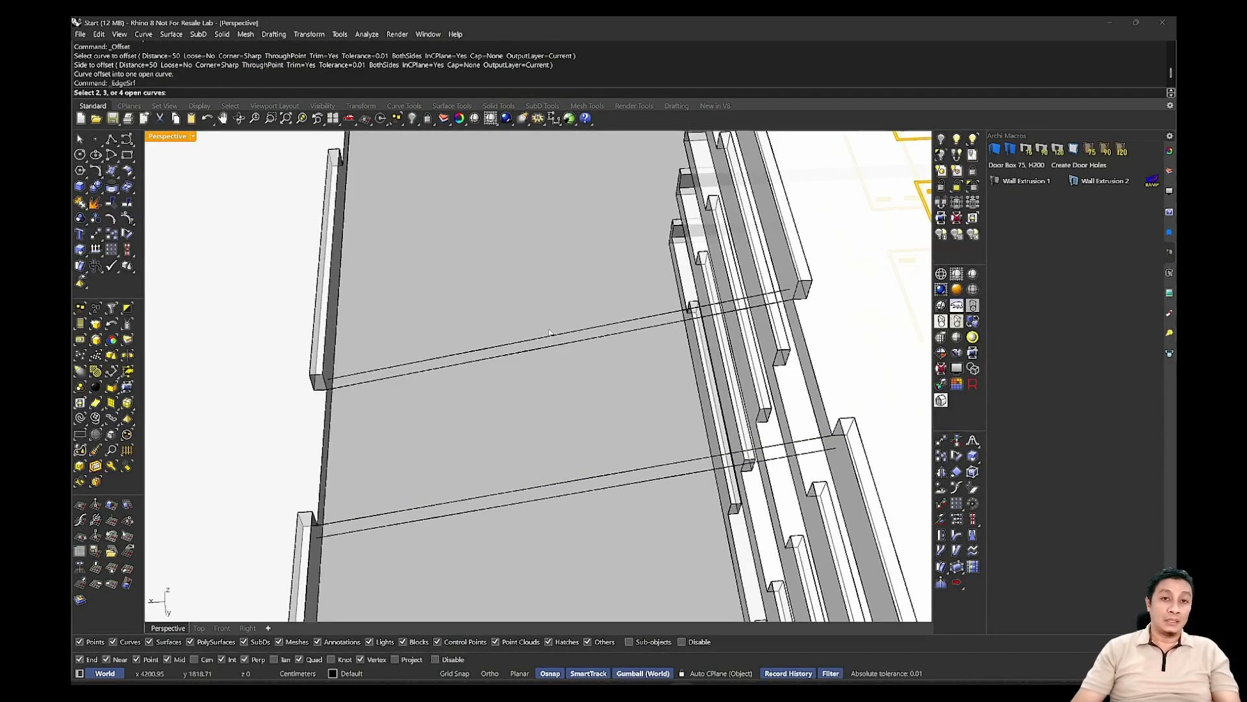
pyautogui.moveTo(520, 364); pyautogui.dragTo(518, 362)
pyautogui.press('Return')
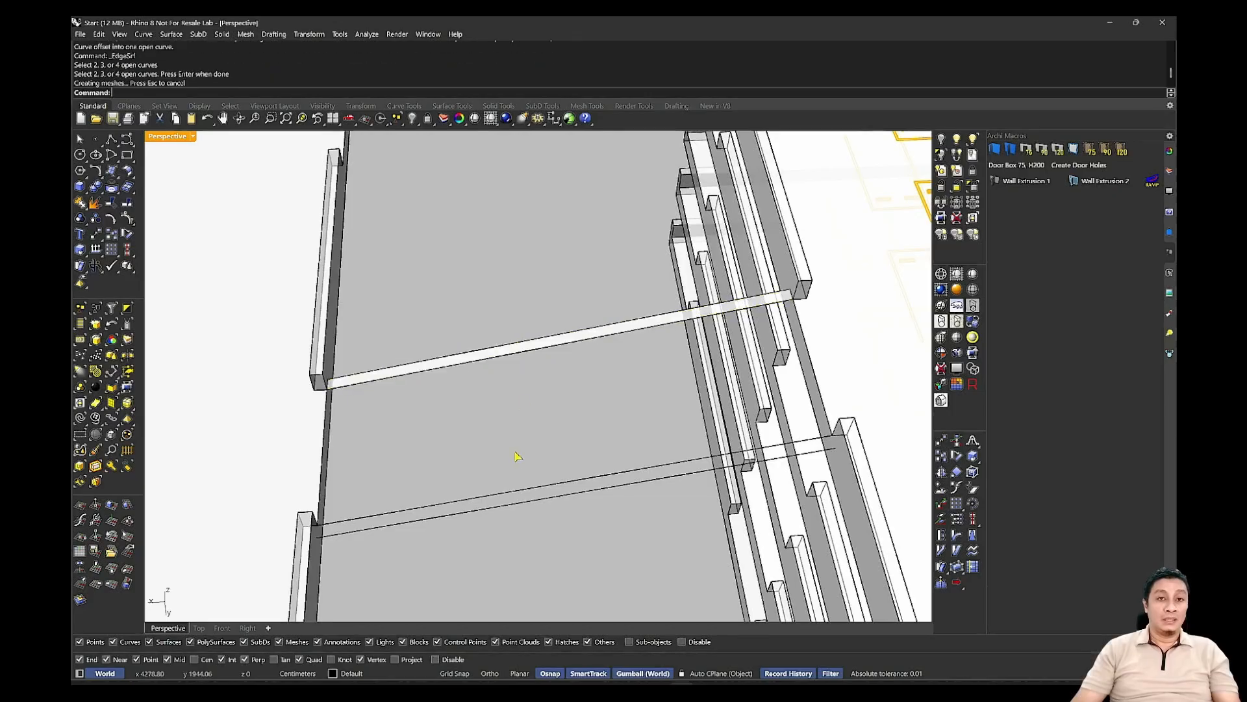
pyautogui.moveTo(513, 493); pyautogui.dragTo(508, 514)
pyautogui.press('Return')
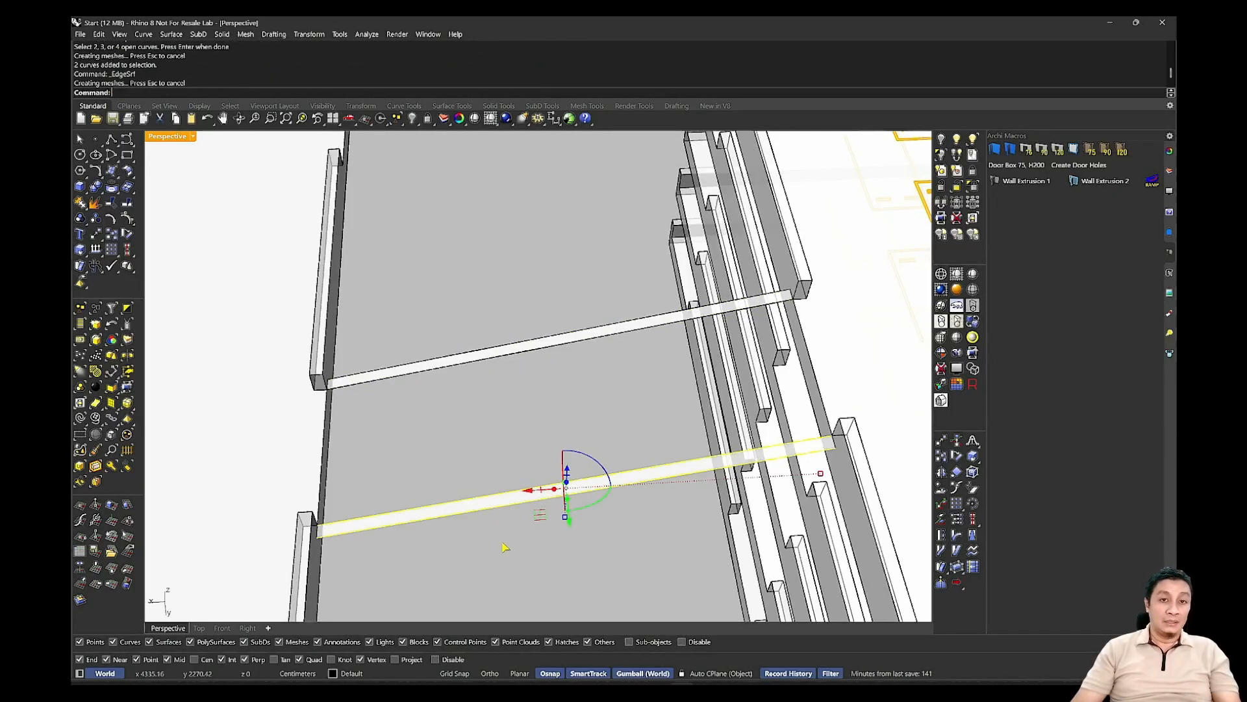
# Create an edge surface between the two strips' outer surface edges as the bridge deck, and delete all construction curves.
pyautogui.rightClick(519, 398)
pyautogui.click(530, 343)
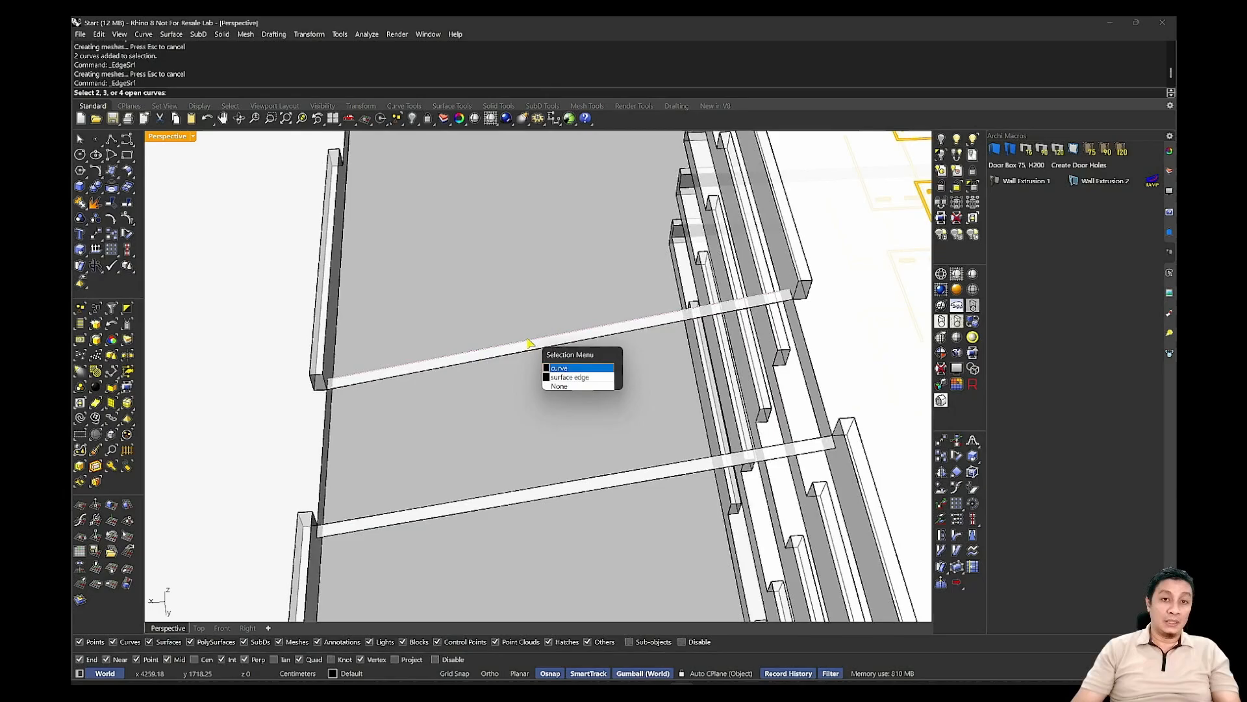
pyautogui.click(572, 376)
pyautogui.click(583, 495)
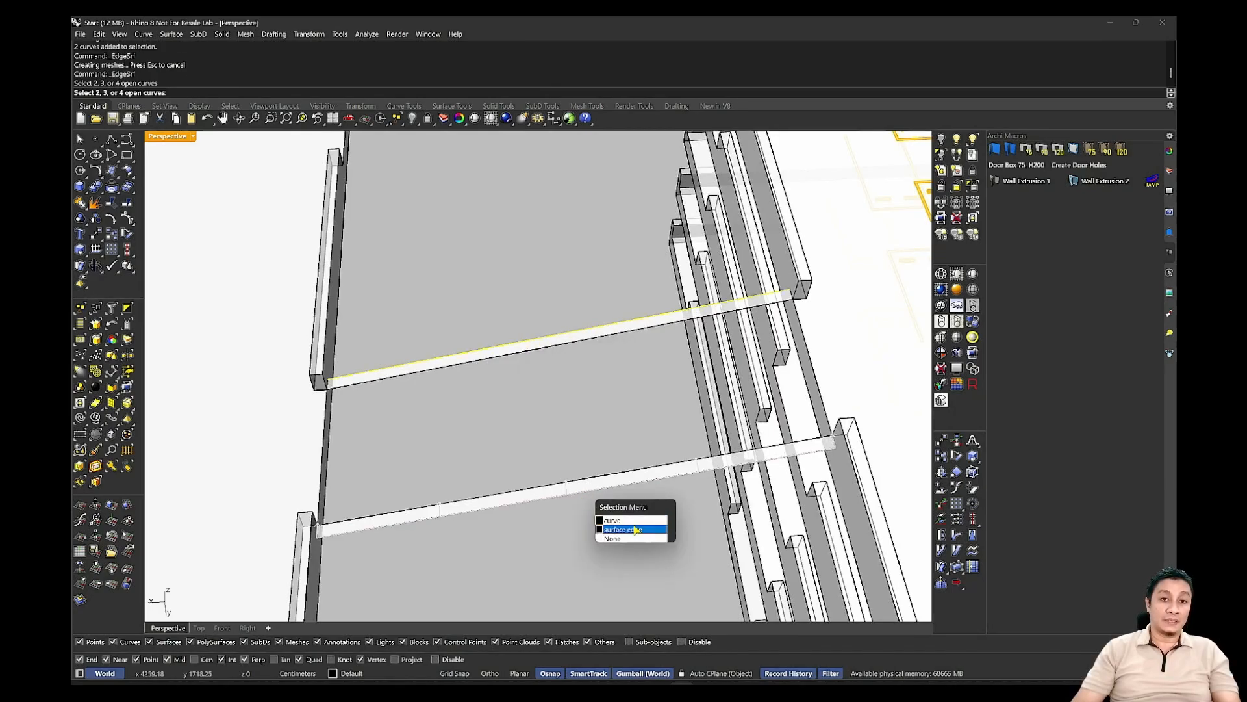
pyautogui.click(631, 530)
pyautogui.rightClick(568, 437)
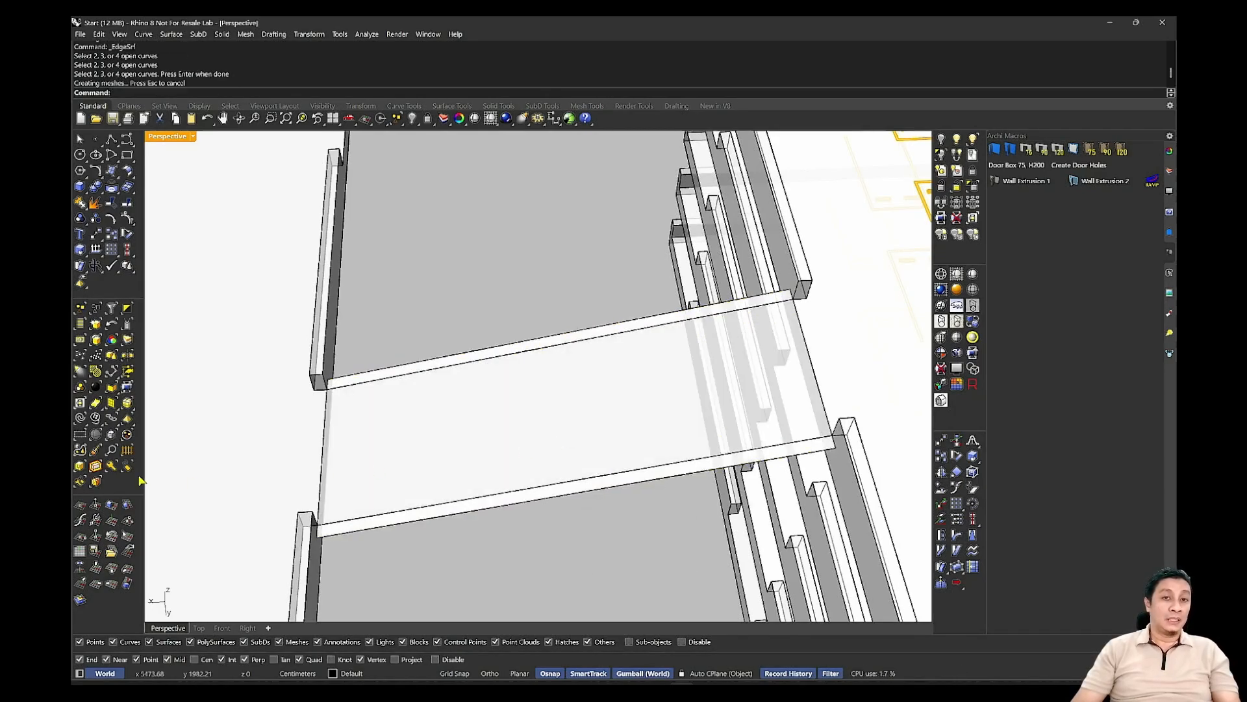
pyautogui.click(83, 419)
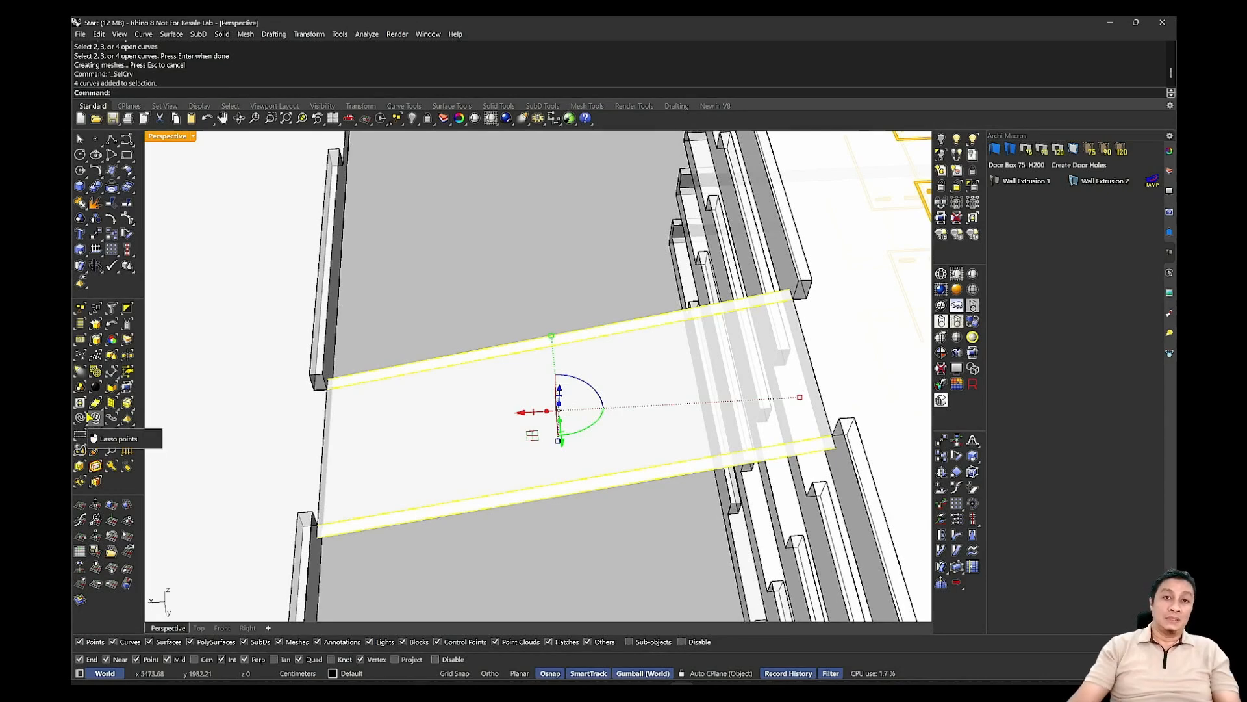
pyautogui.press('Delete')
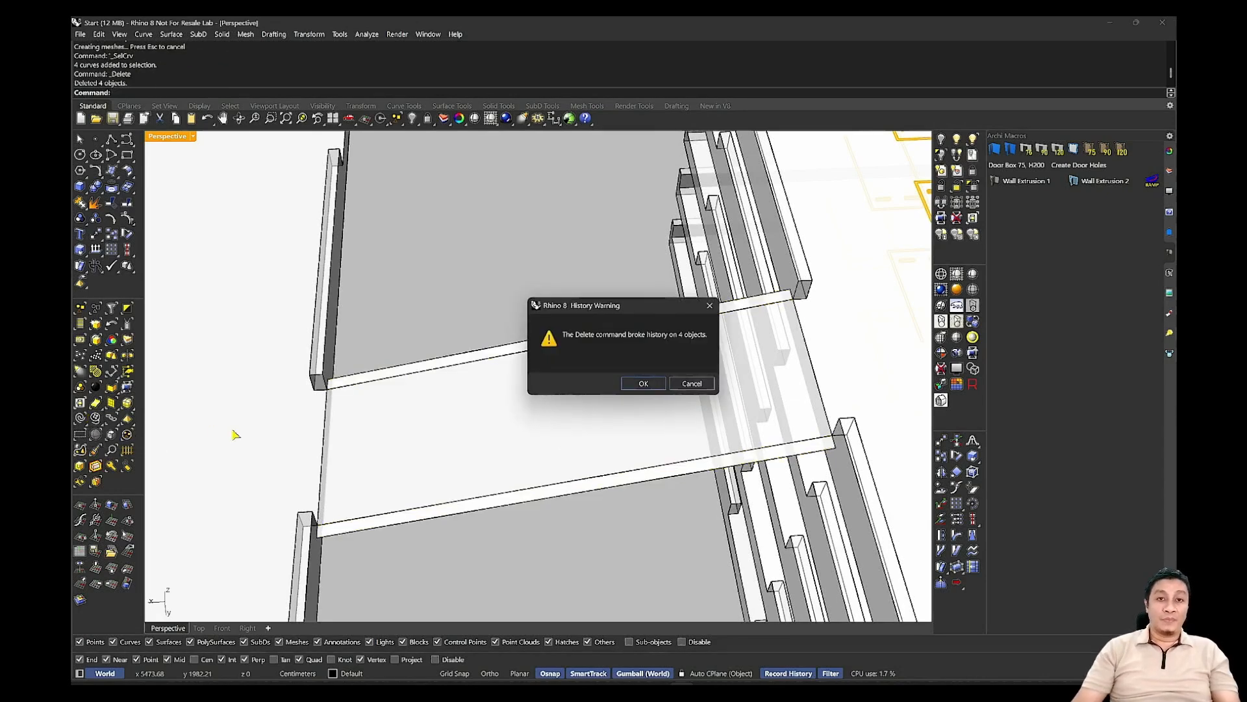
# Try to extrude the bridge's two curb strips with the ExtrudeSrf command.
pyautogui.click(647, 384)
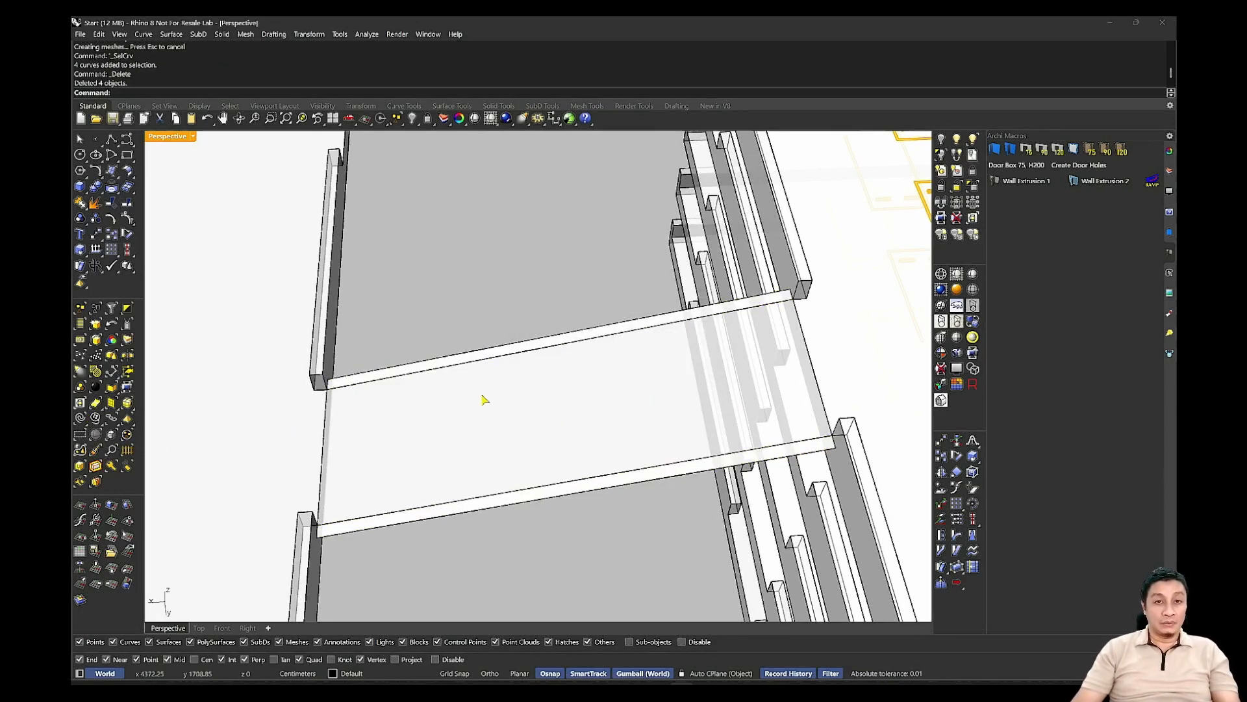
pyautogui.click(442, 372)
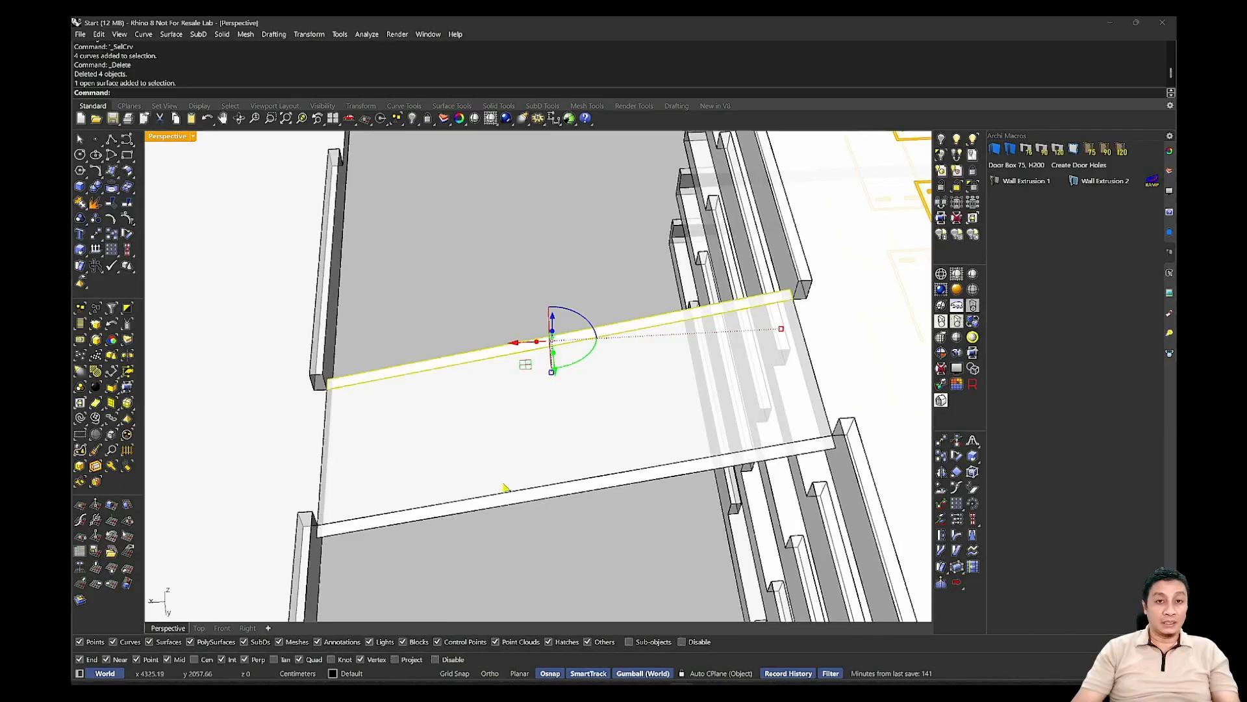
pyautogui.keyDown('shift'); pyautogui.click(511, 492); pyautogui.keyUp('shift')
pyautogui.write('Ex')
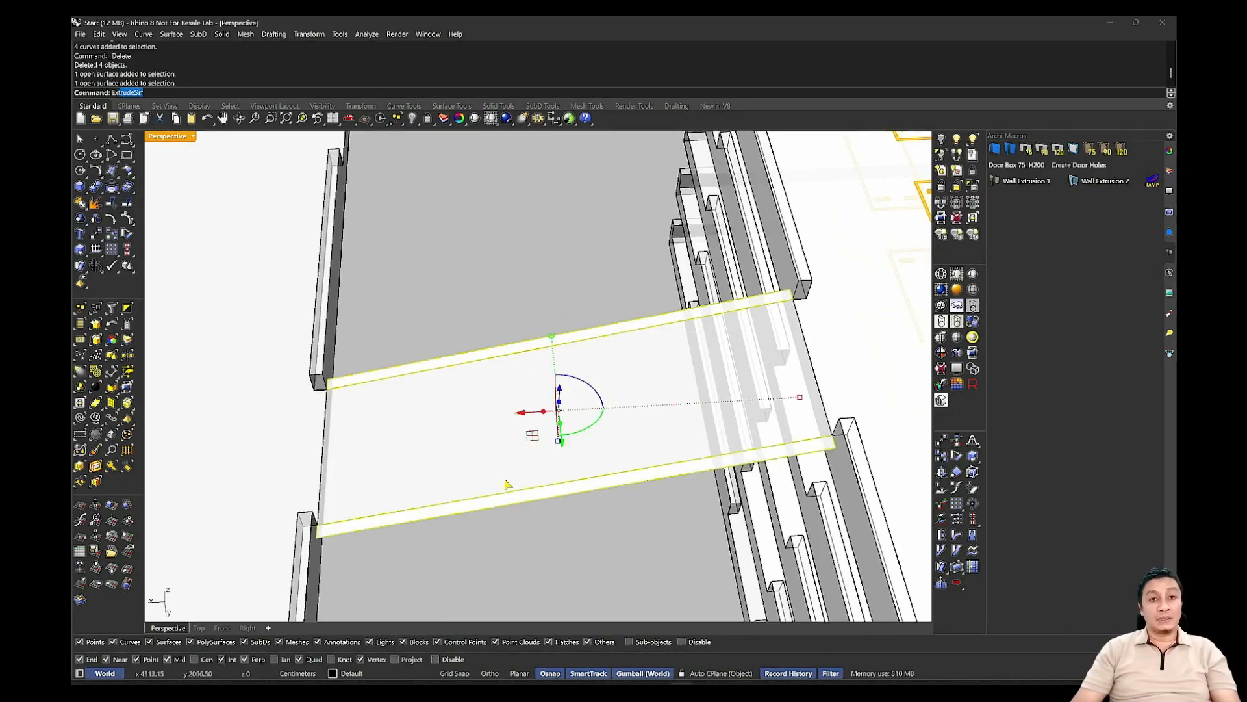
pyautogui.write('trudeSrf')
pyautogui.press('Return')
pyautogui.scroll(6, 787, 321)
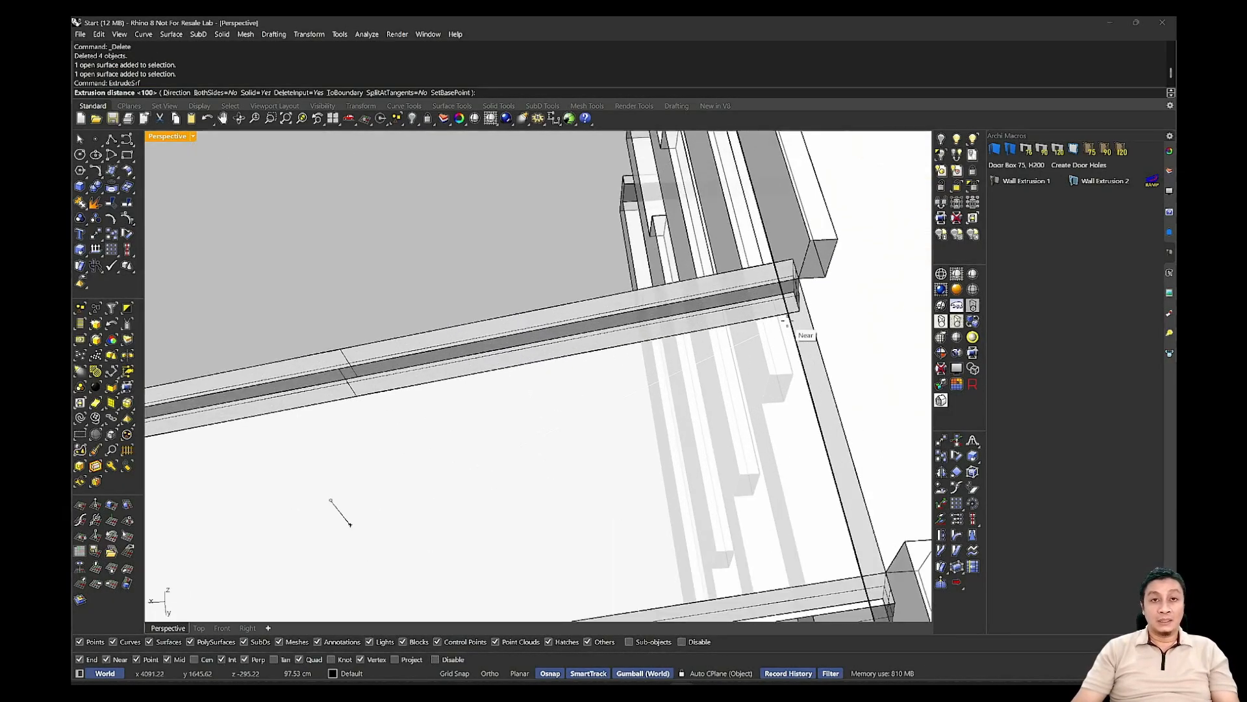
pyautogui.scroll(3, 786, 321)
pyautogui.press('Escape')
# Try a vertical gumball extrusion on the two curb strips, then undo it.
pyautogui.moveTo(661, 339); pyautogui.dragTo(877, 280, button='right')
pyautogui.scroll(-3, 667, 342)
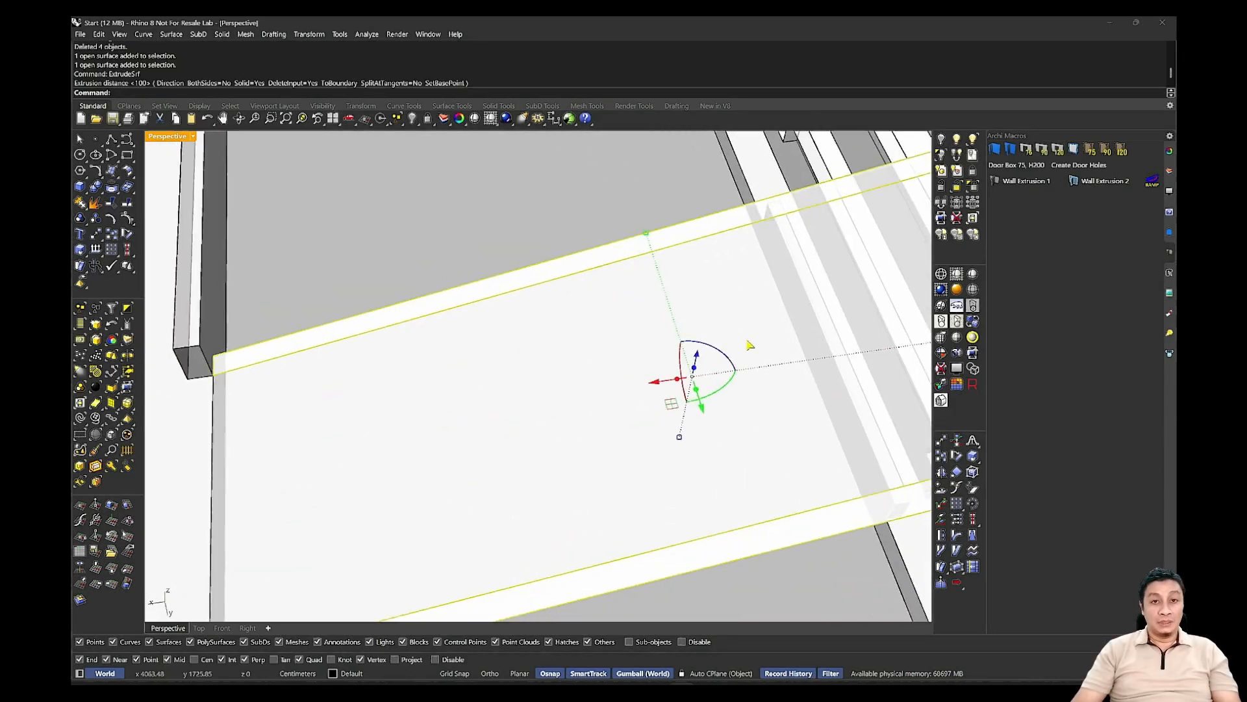
pyautogui.click(694, 367)
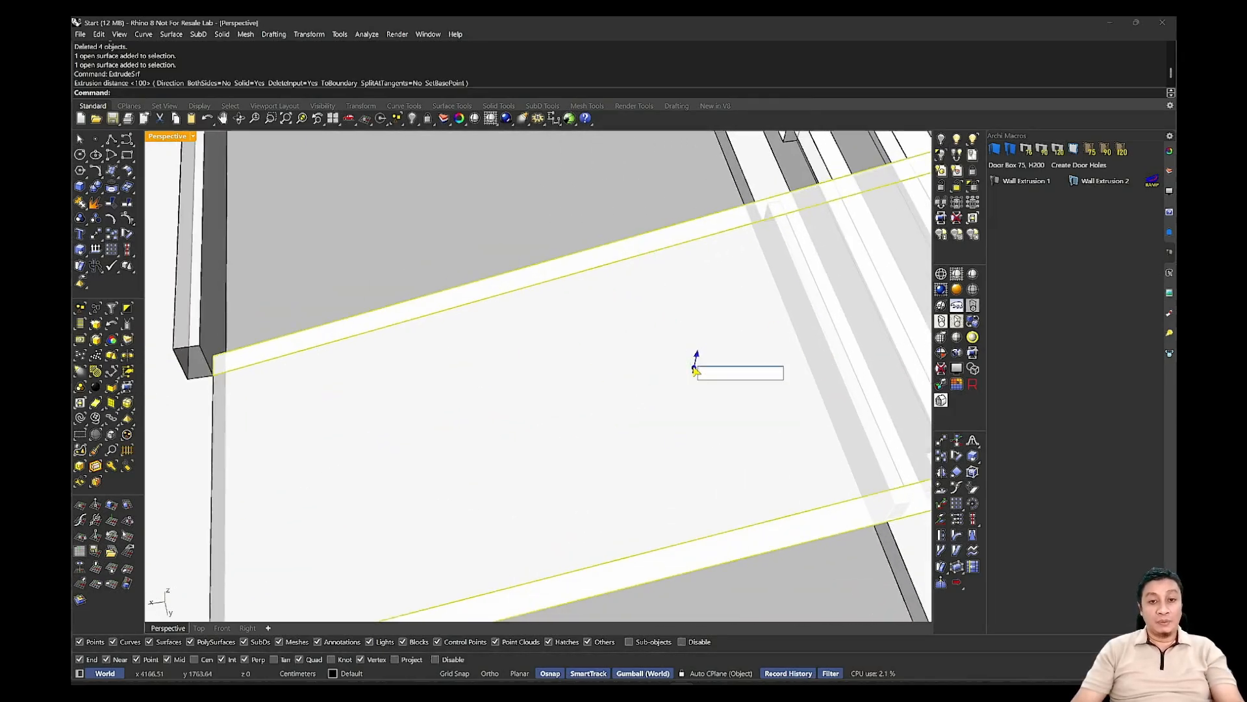
pyautogui.press('Return')
pyautogui.scroll(-4, 670, 381)
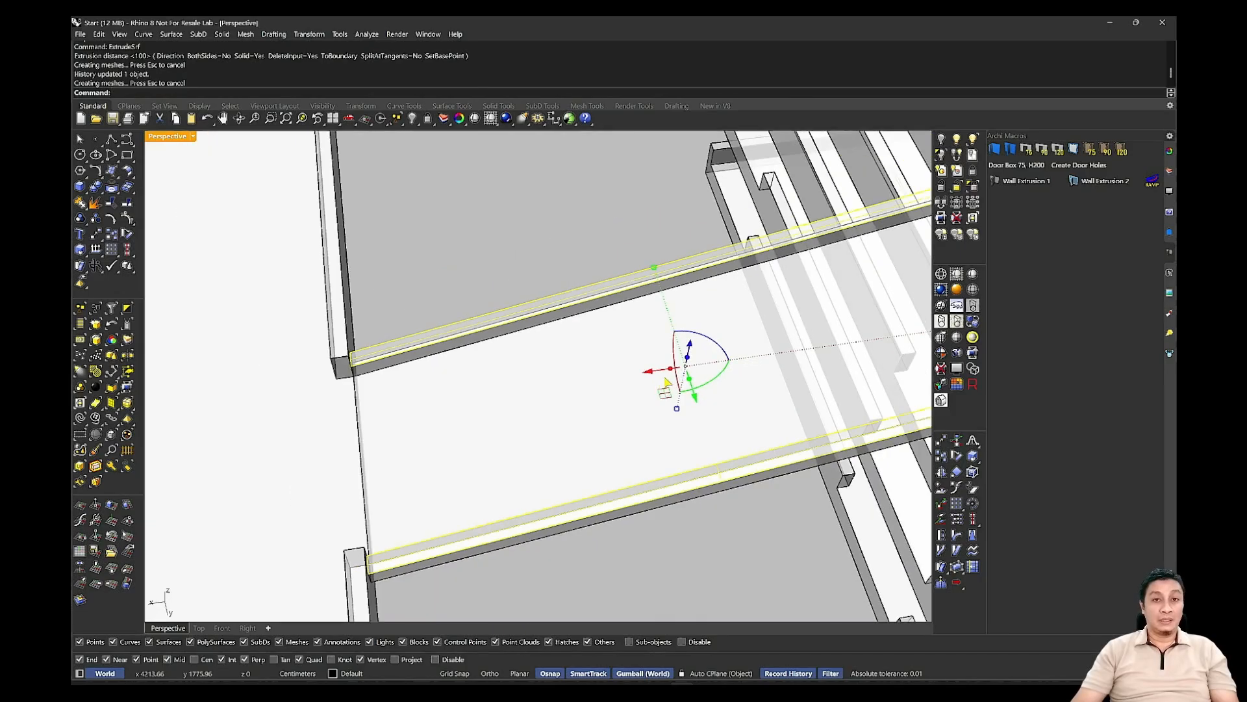
pyautogui.keyDown('shift'); pyautogui.moveTo(669, 382); pyautogui.dragTo(619, 399, button='right'); pyautogui.keyUp('shift')
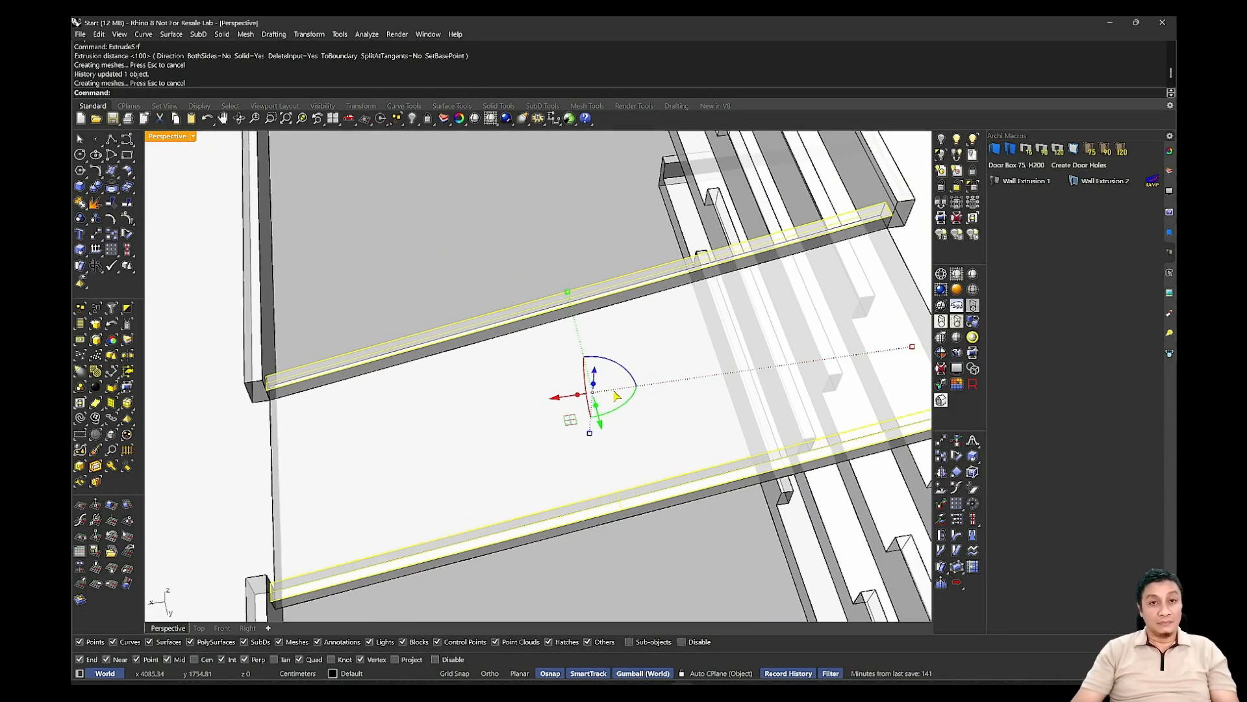
pyautogui.hotkey('ctrl', 'z')
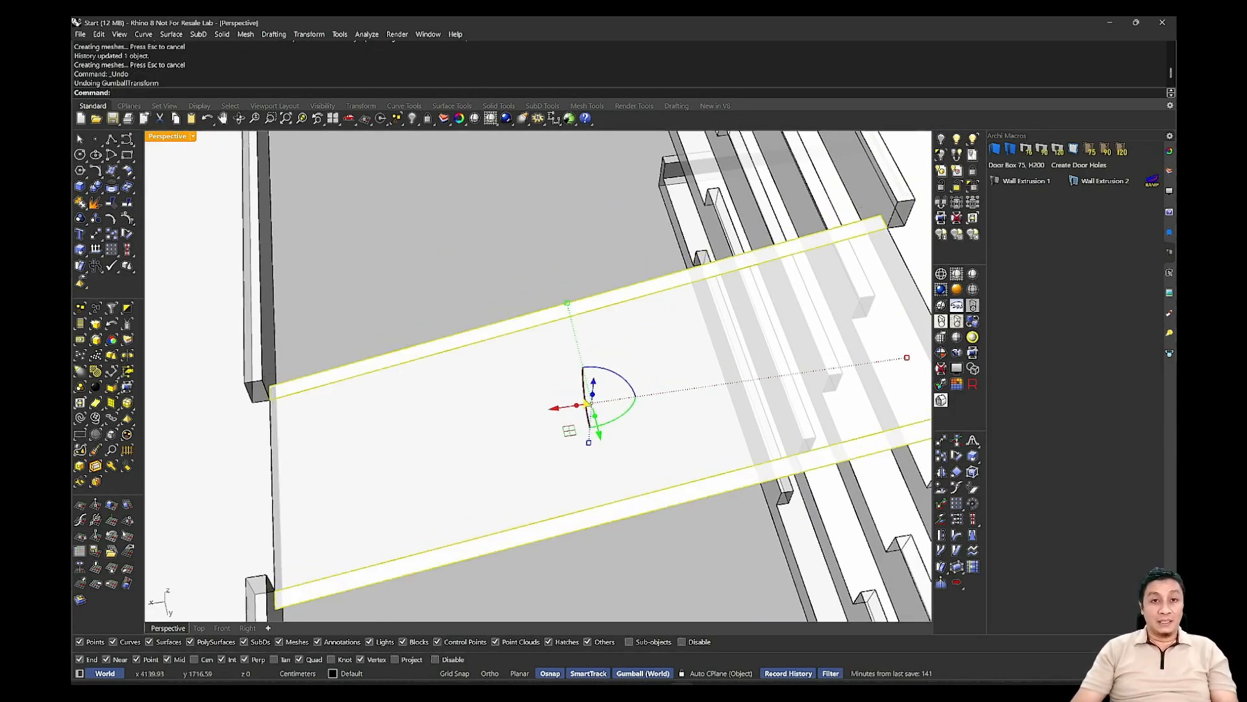
# Extrude both bridge curb strips upward by 100 and extrude the bridge deck surface downward into a solid.
pyautogui.click(593, 385)
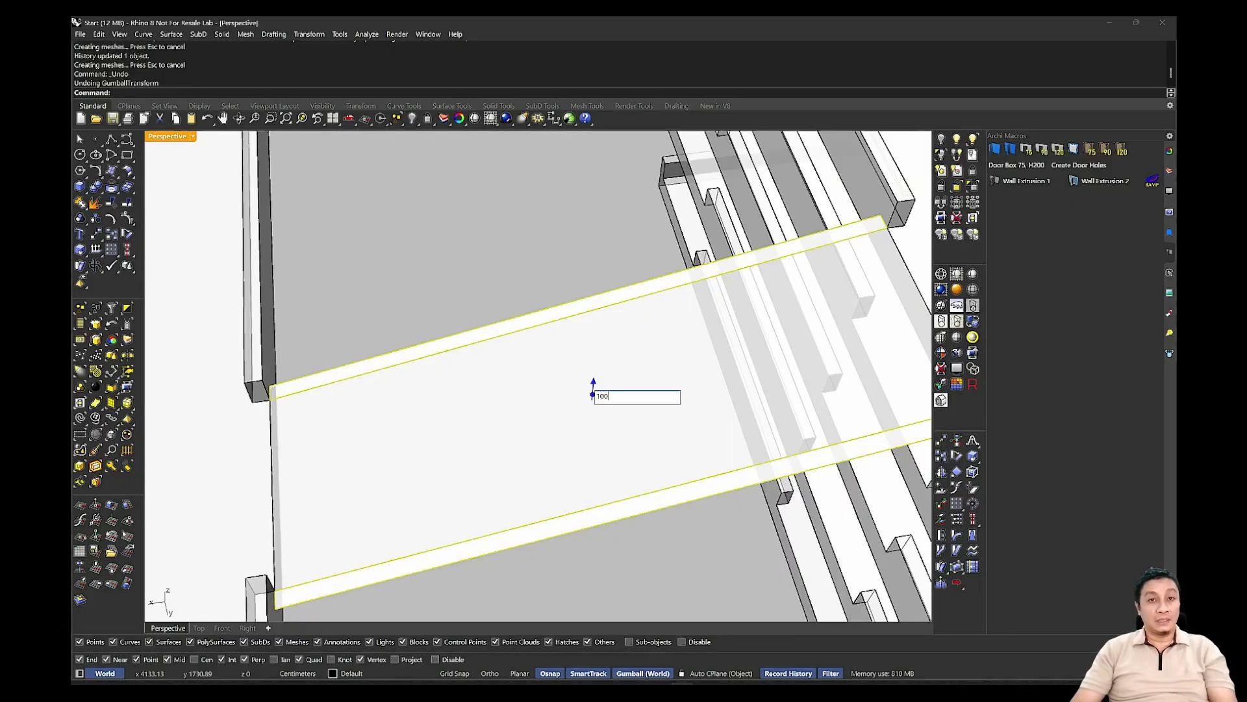
pyautogui.press('Return')
pyautogui.moveTo(680, 401); pyautogui.dragTo(563, 422, button='right')
pyautogui.click(490, 430)
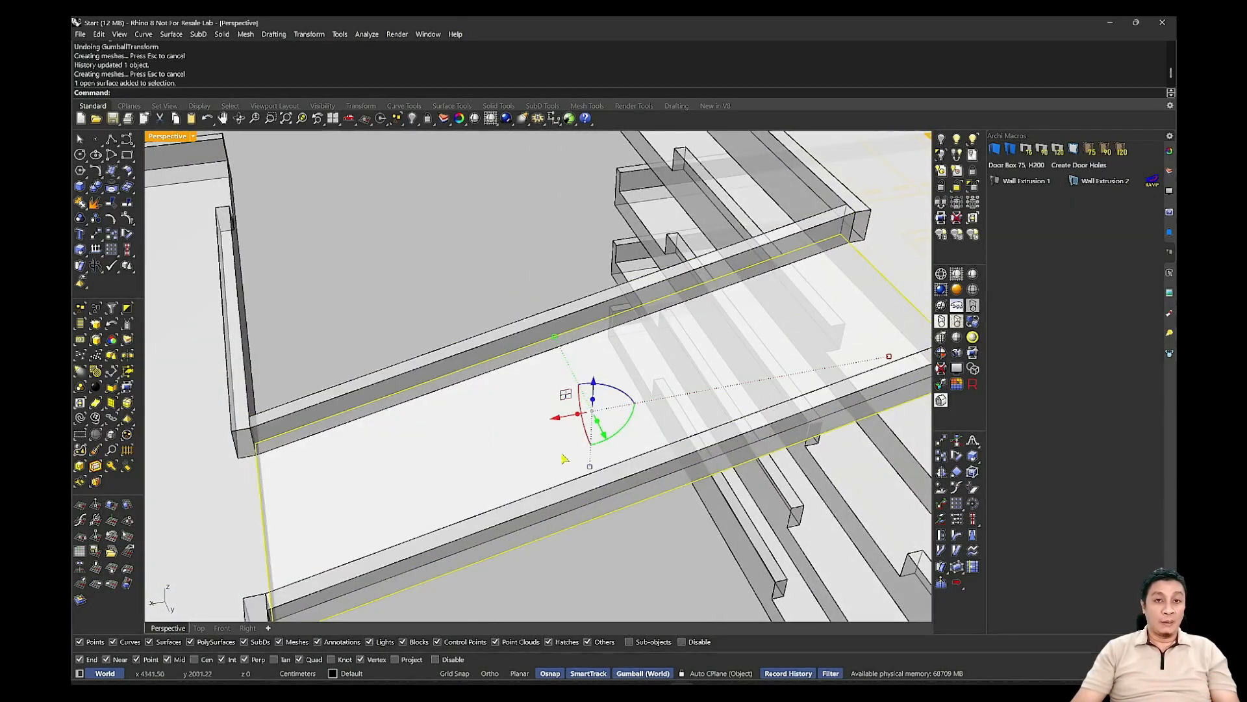
pyautogui.click(593, 400)
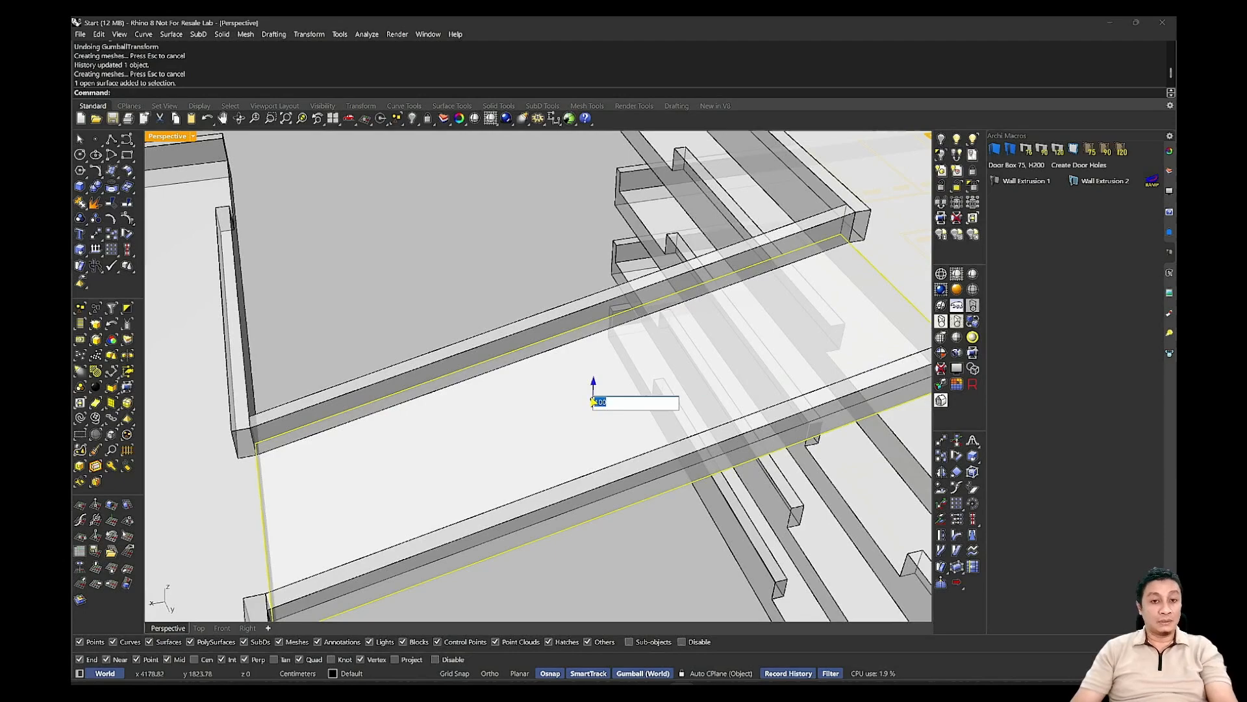
pyautogui.press('Return')
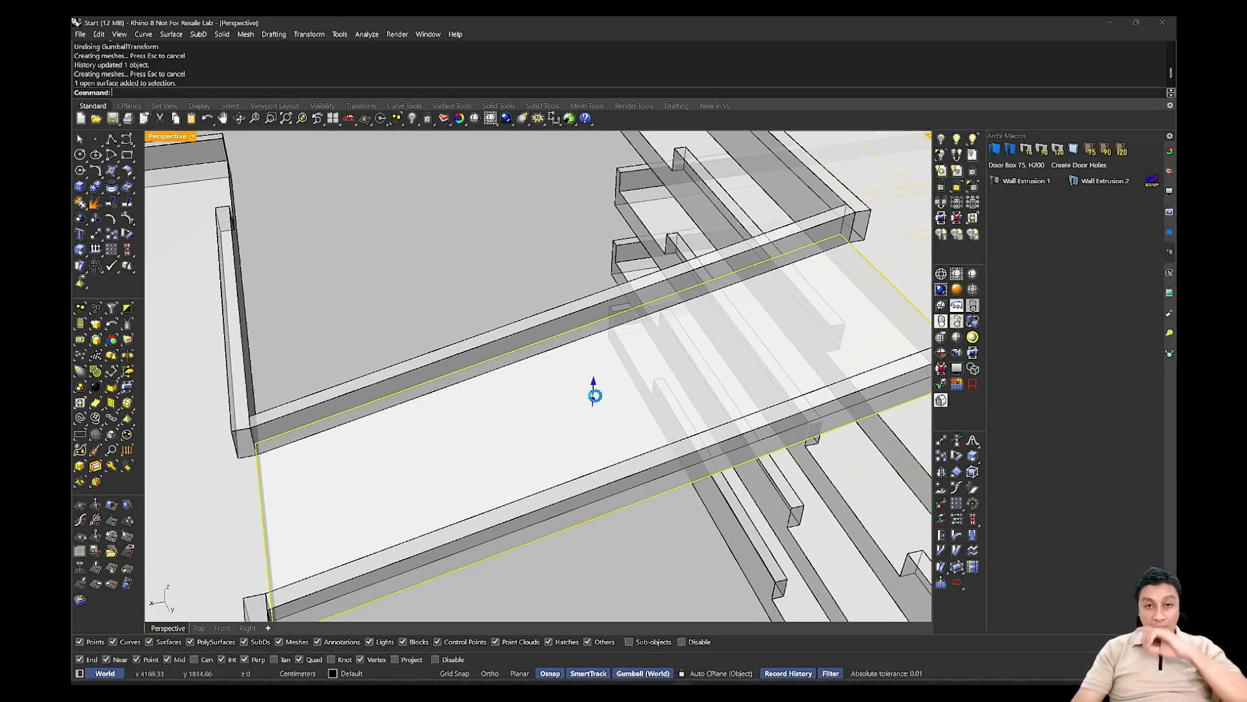
pyautogui.click(659, 386)
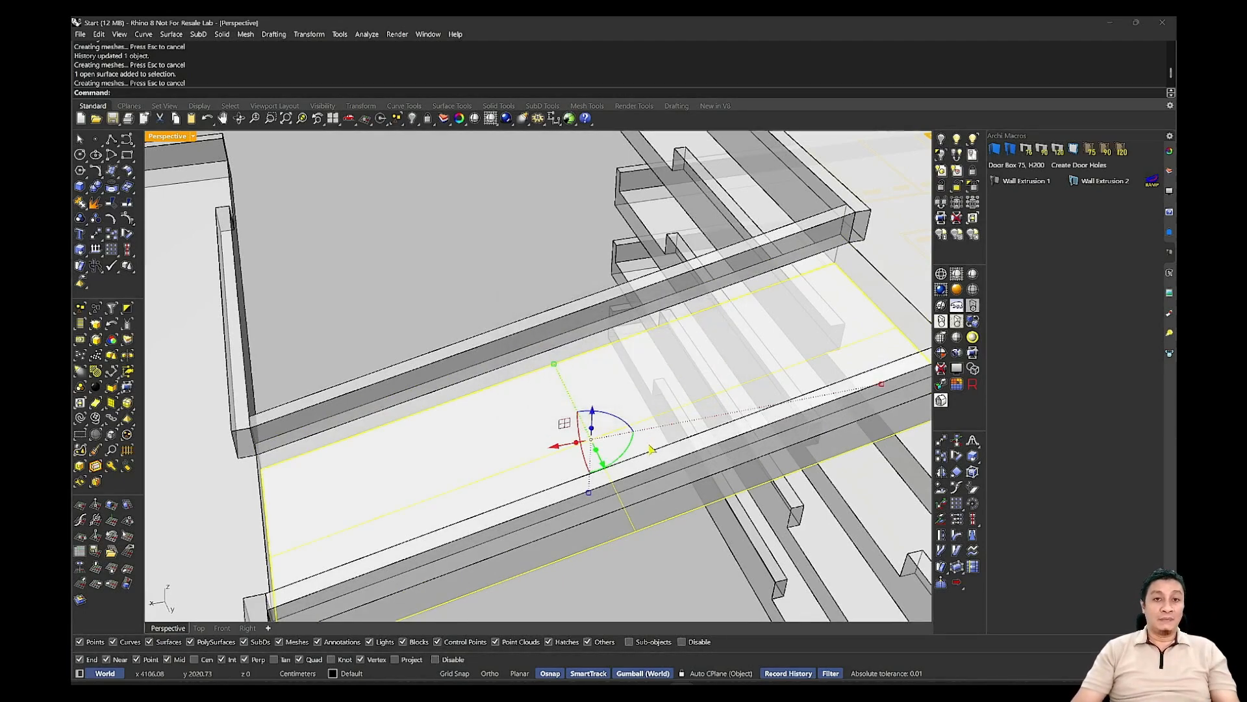
# Examine in Shaded display how the bridge's curbs and deck meet the parapets of the adjacent building and the parking deck.
pyautogui.moveTo(655, 396); pyautogui.dragTo(578, 546, button='right')
pyautogui.click(587, 533)
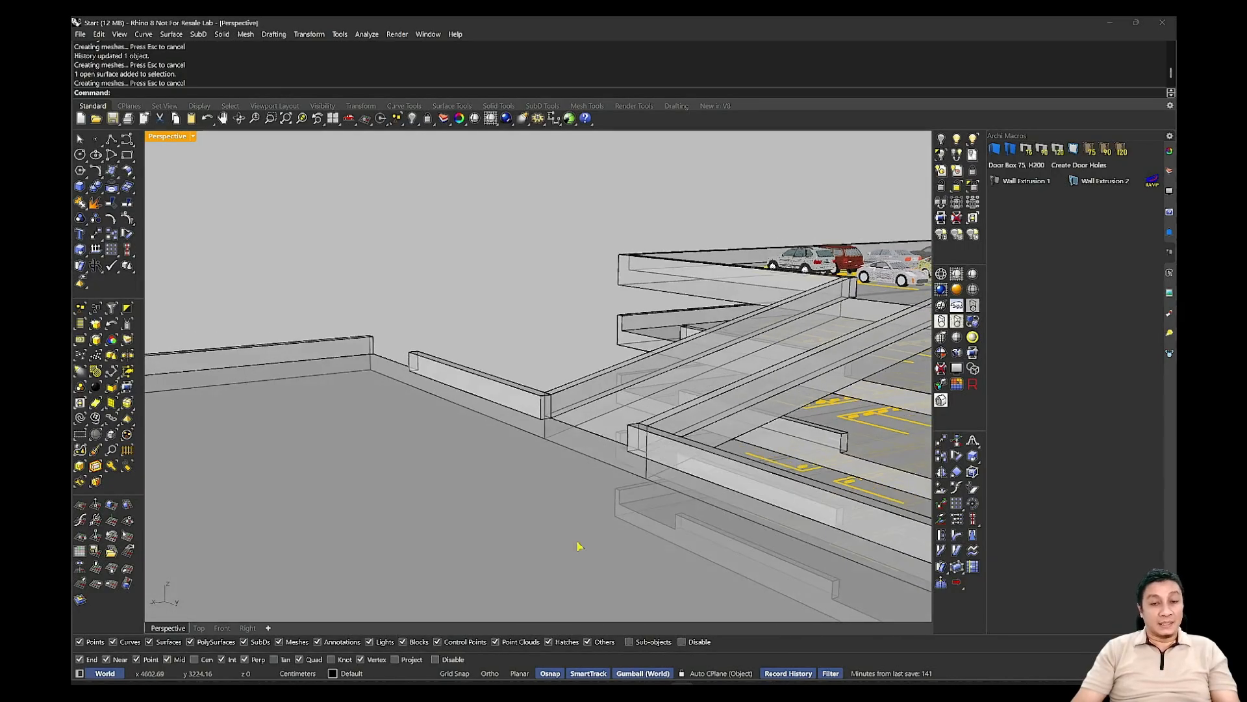
pyautogui.scroll(6, 607, 452)
pyautogui.moveTo(607, 452); pyautogui.dragTo(618, 450, button='right')
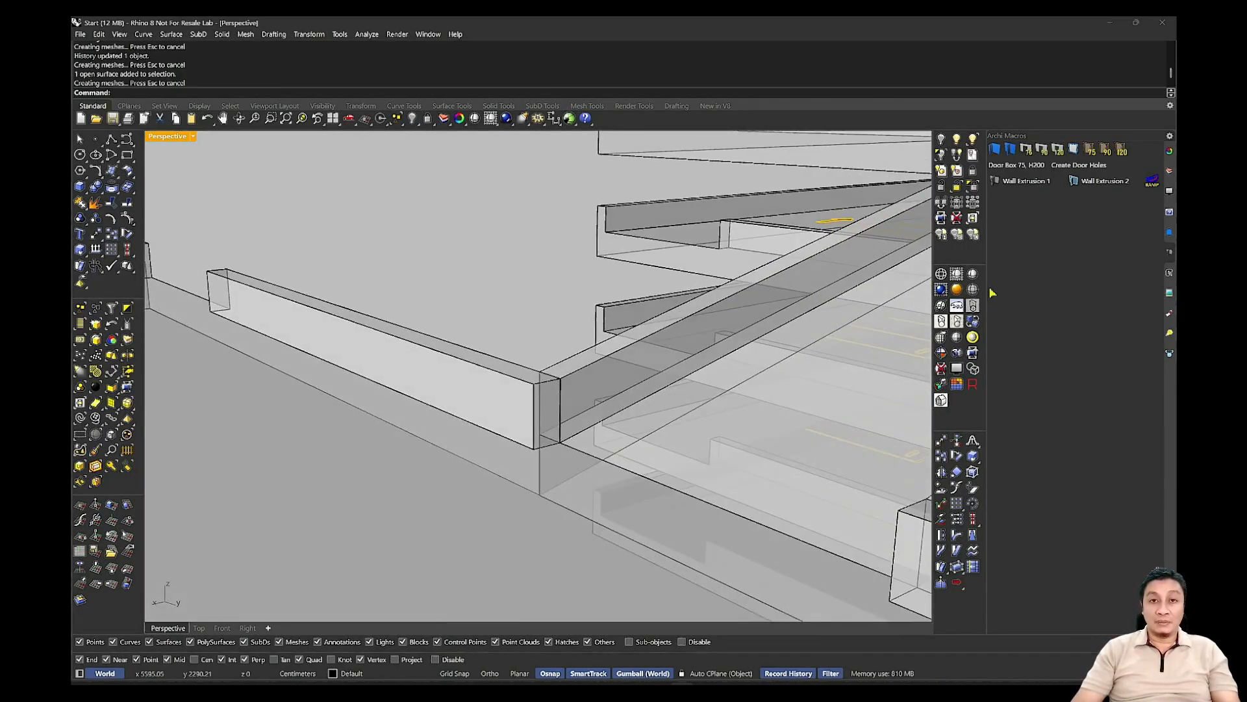
pyautogui.click(957, 273)
pyautogui.moveTo(810, 382)
pyautogui.mouseDown(button='right')
pyautogui.moveTo(698, 371)
pyautogui.moveTo(626, 437)
pyautogui.moveTo(446, 551)
pyautogui.moveTo(371, 562)
pyautogui.mouseUp(button='right')
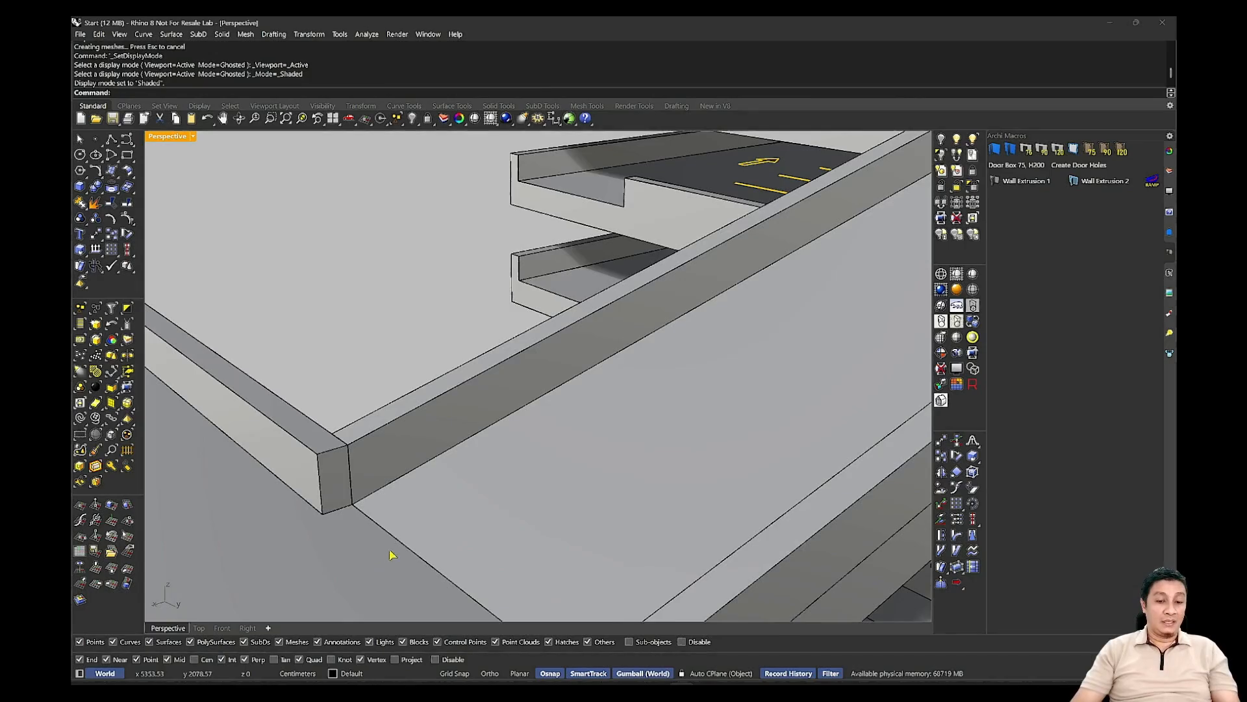
pyautogui.press('ctrl')
pyautogui.press('ctrl')
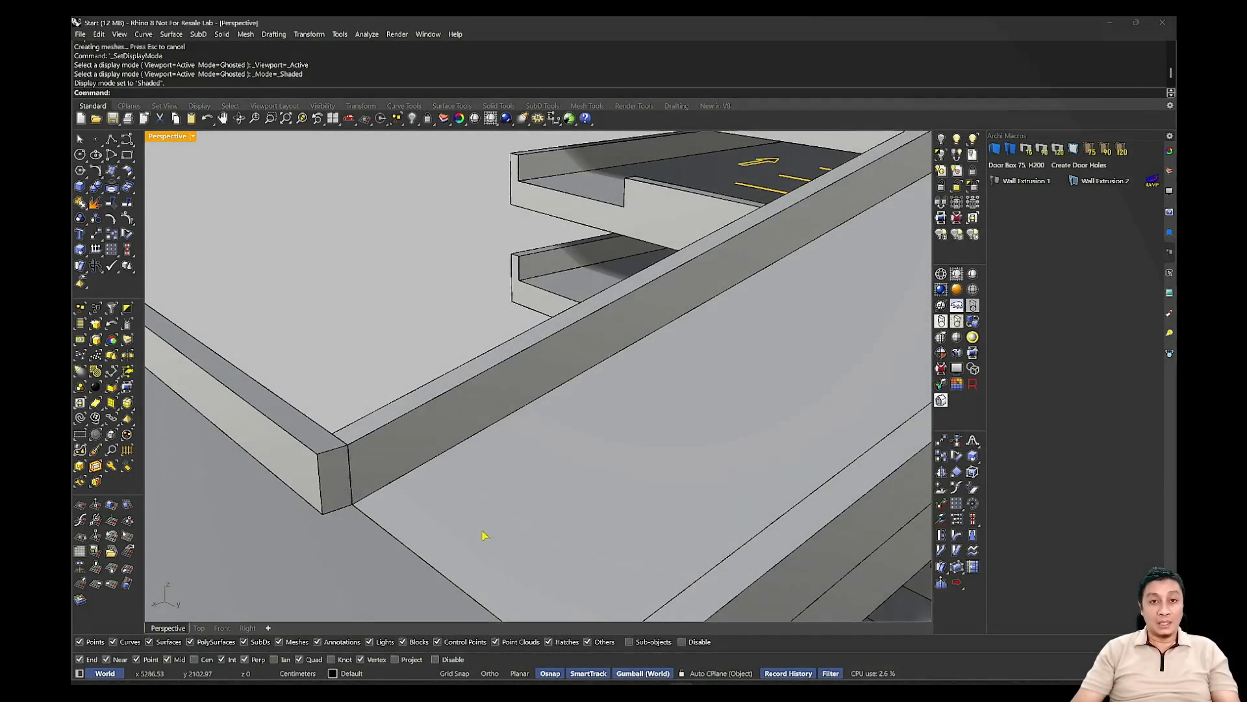
pyautogui.scroll(-7, 497, 531)
pyautogui.moveTo(541, 524); pyautogui.dragTo(451, 454, button='right')
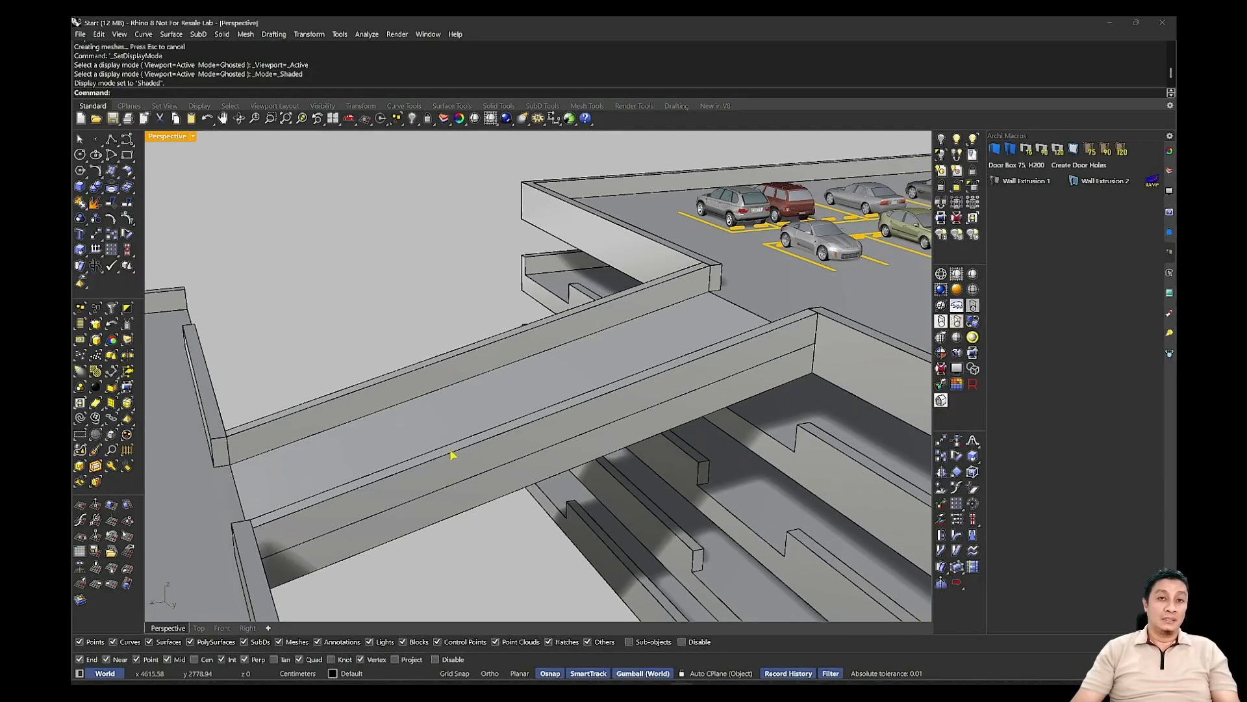
# Delete the straight bridge's deck and both curbs between the two buildings.
pyautogui.moveTo(451, 308); pyautogui.dragTo(418, 550)
pyautogui.press('Delete')
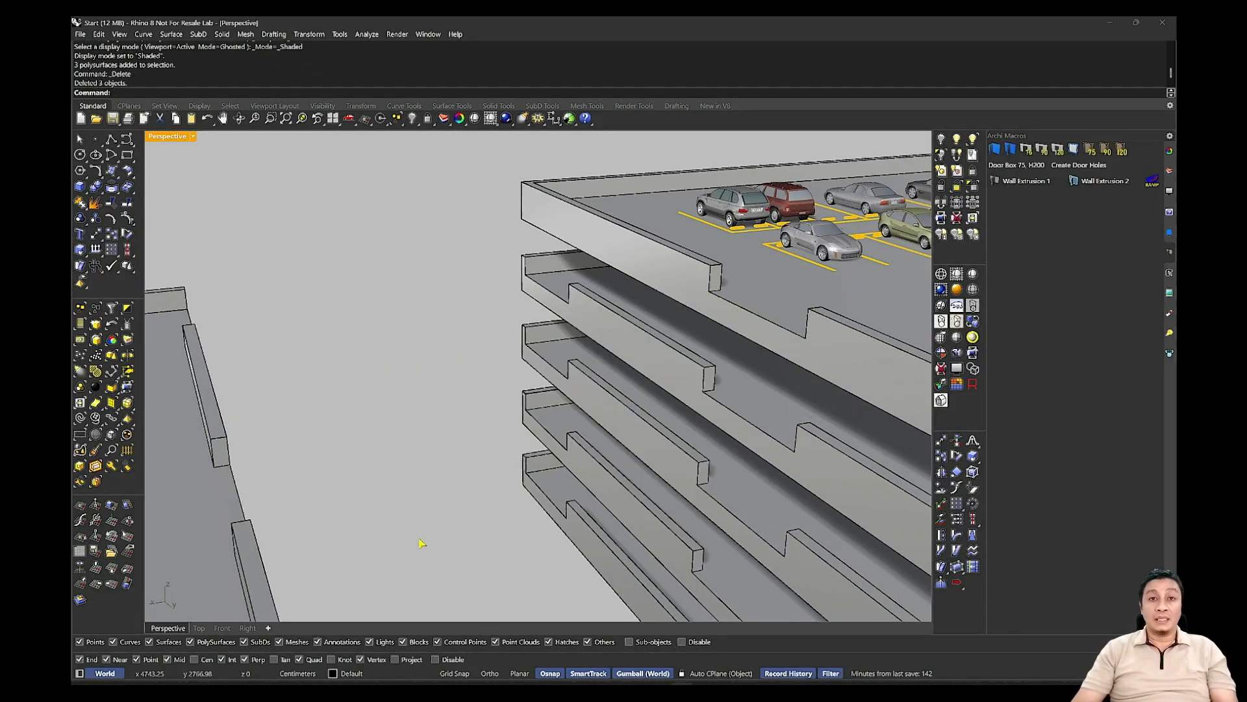
pyautogui.moveTo(423, 548); pyautogui.dragTo(430, 546, button='right')
pyautogui.keyDown('shift'); pyautogui.moveTo(510, 513); pyautogui.dragTo(466, 484, button='right'); pyautogui.keyUp('shift')
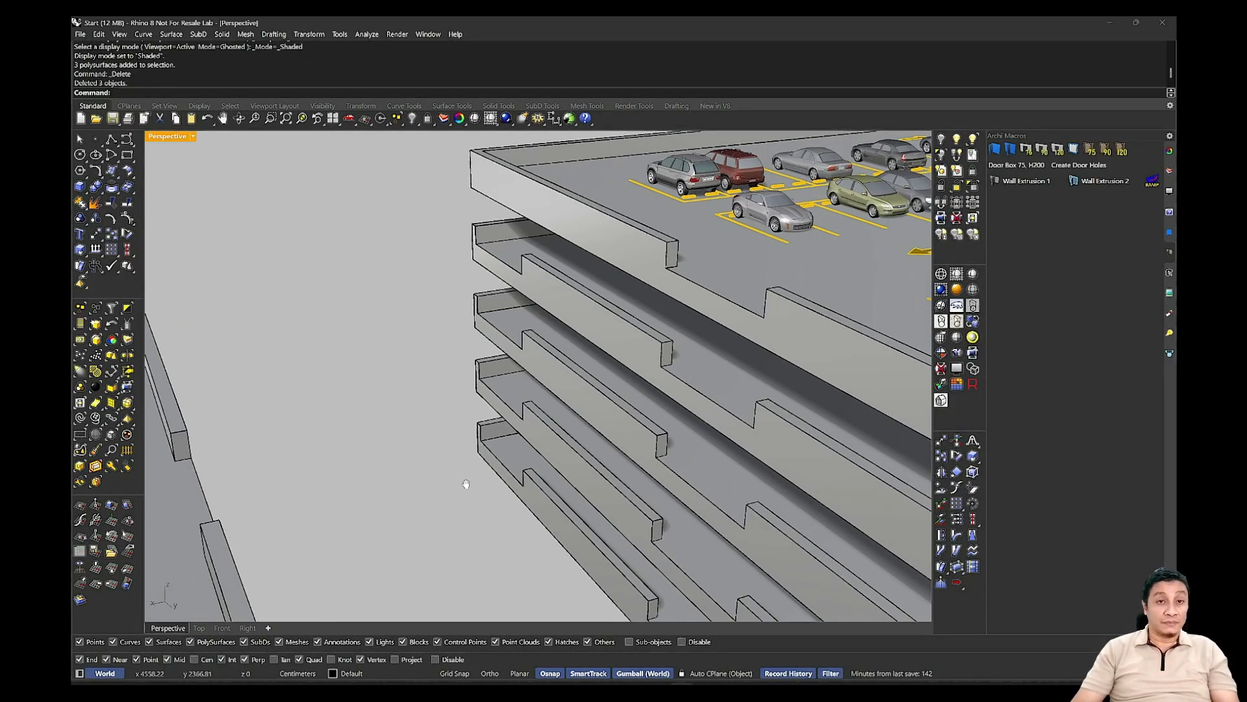
# In Ghosted display, create an arc blend between the near parapet ends' bottom edges at the top deck's opening and the facing opening.
pyautogui.middleClick(357, 377)
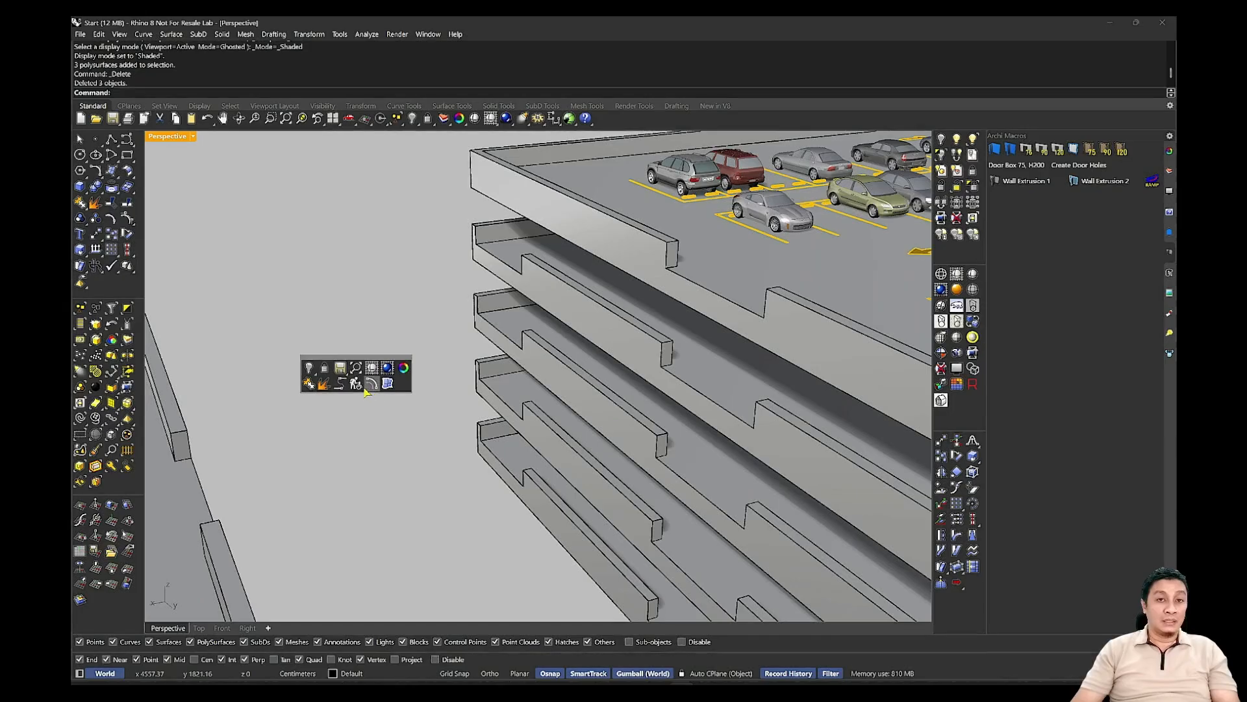
pyautogui.click(370, 385)
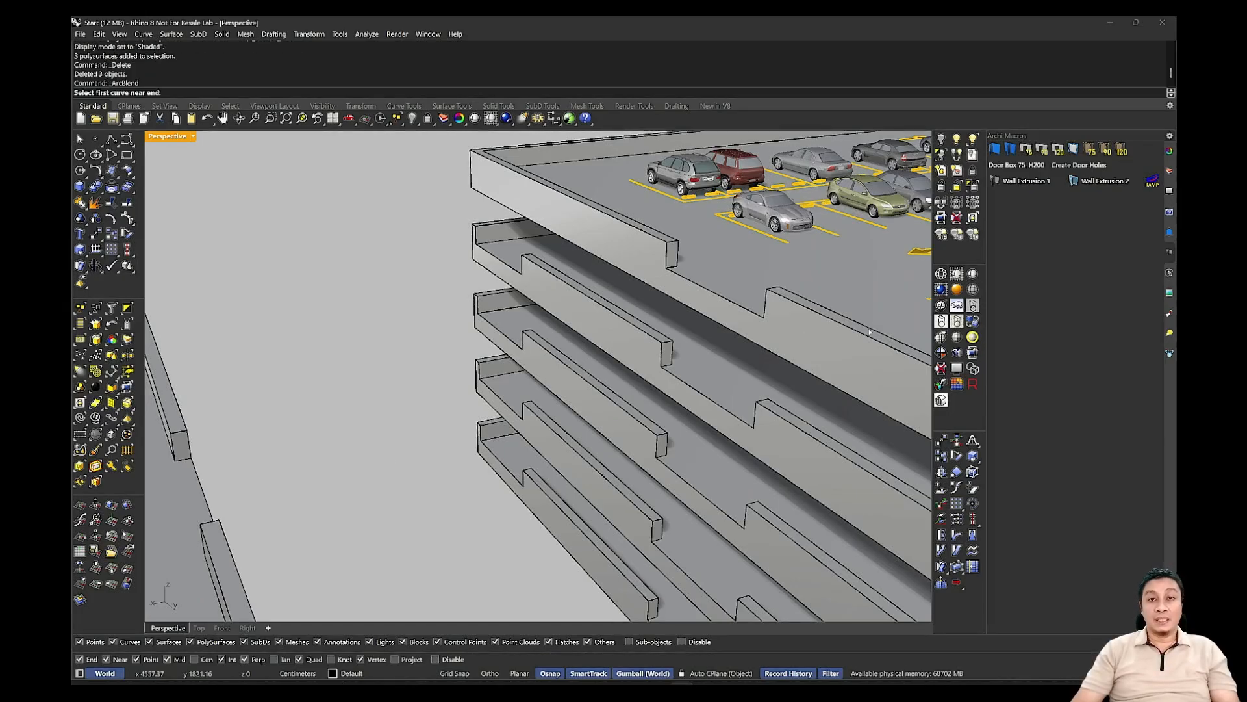
pyautogui.click(974, 304)
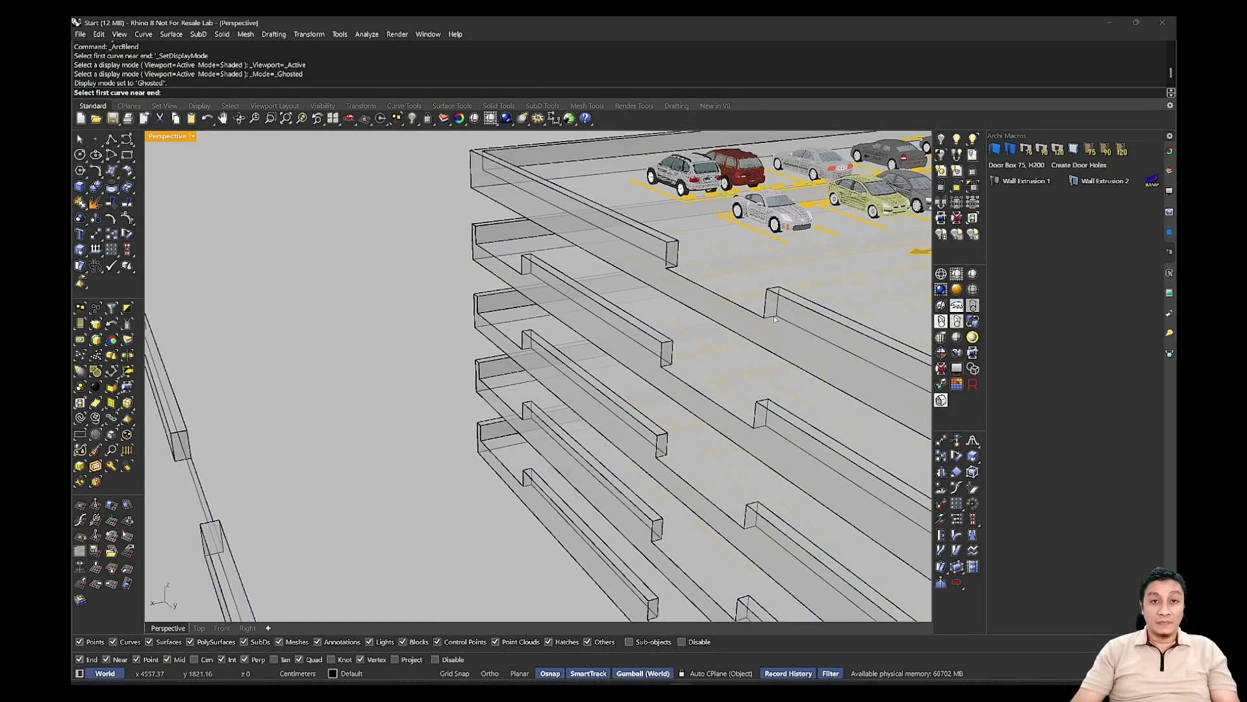
pyautogui.scroll(3, 775, 318)
pyautogui.click(762, 321)
pyautogui.scroll(-5, 714, 338)
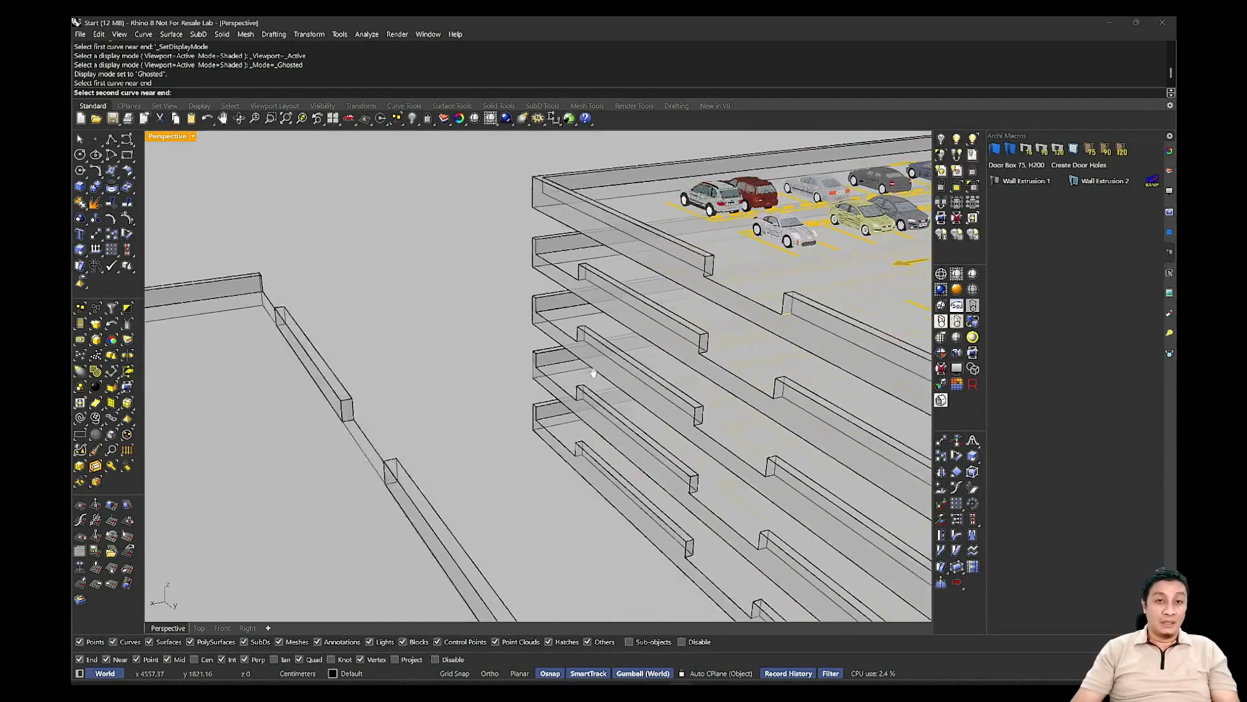
pyautogui.scroll(8, 431, 459)
pyautogui.click(445, 462)
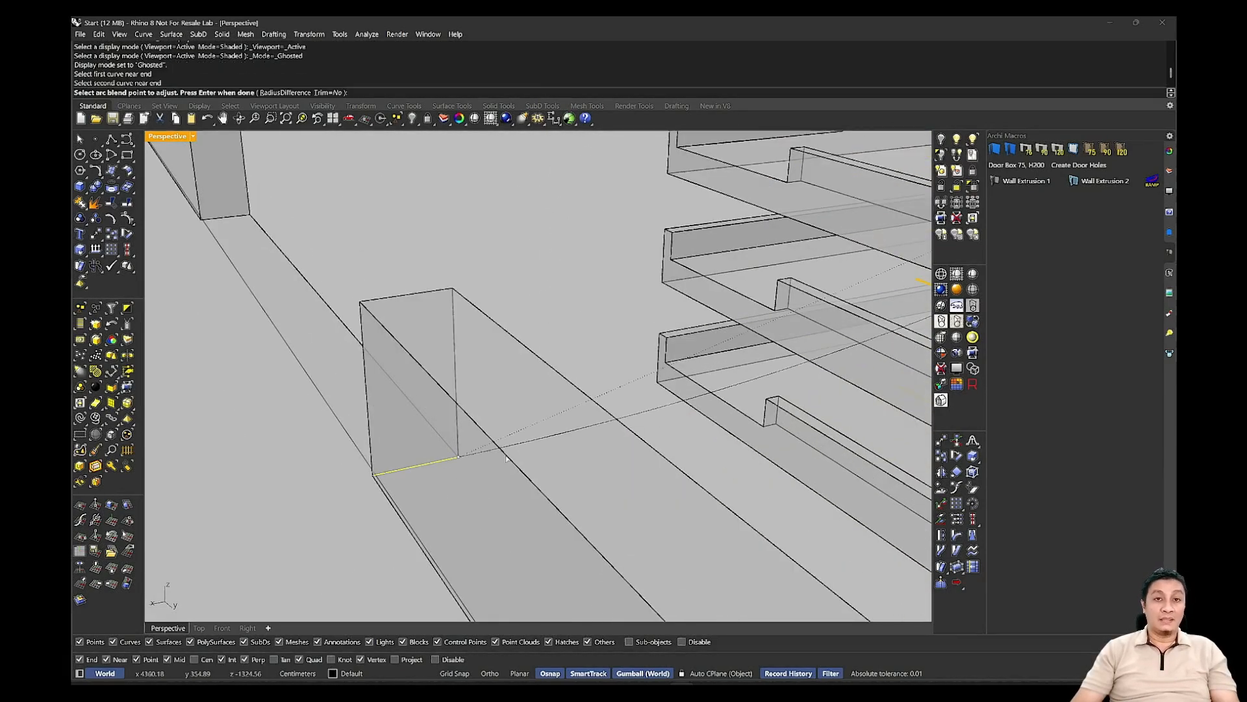
pyautogui.scroll(-5, 467, 474)
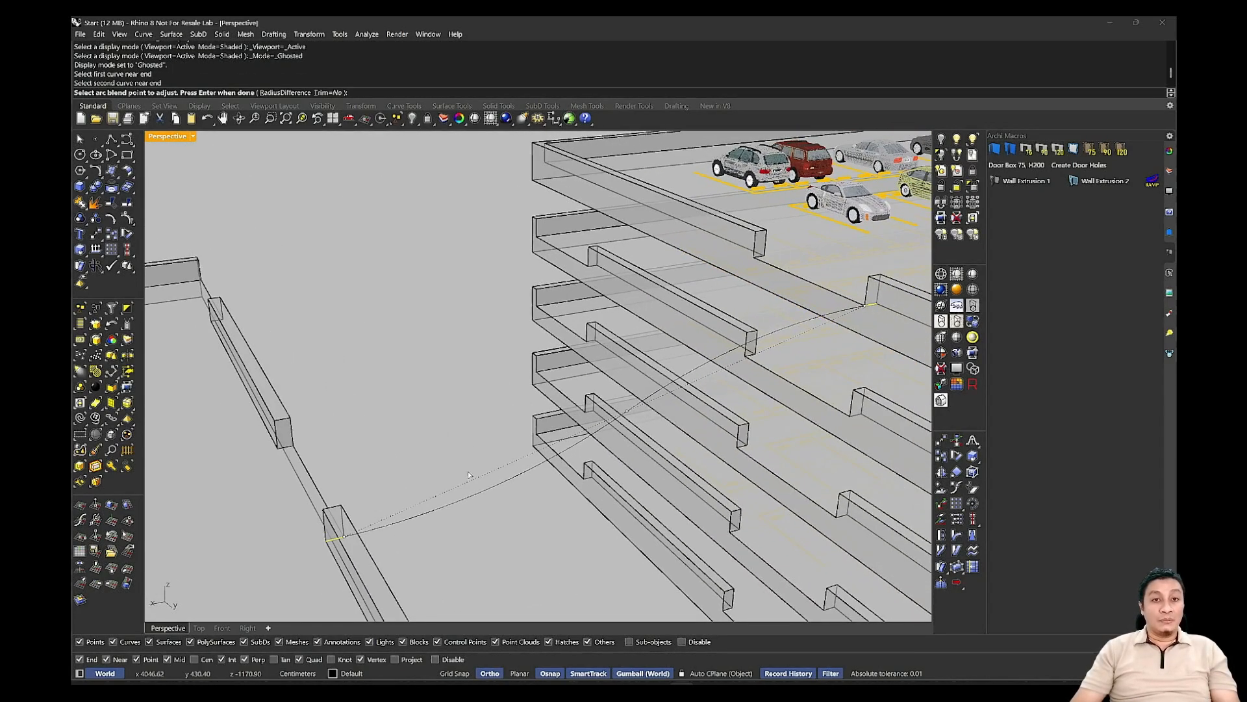
pyautogui.scroll(5, 338, 455)
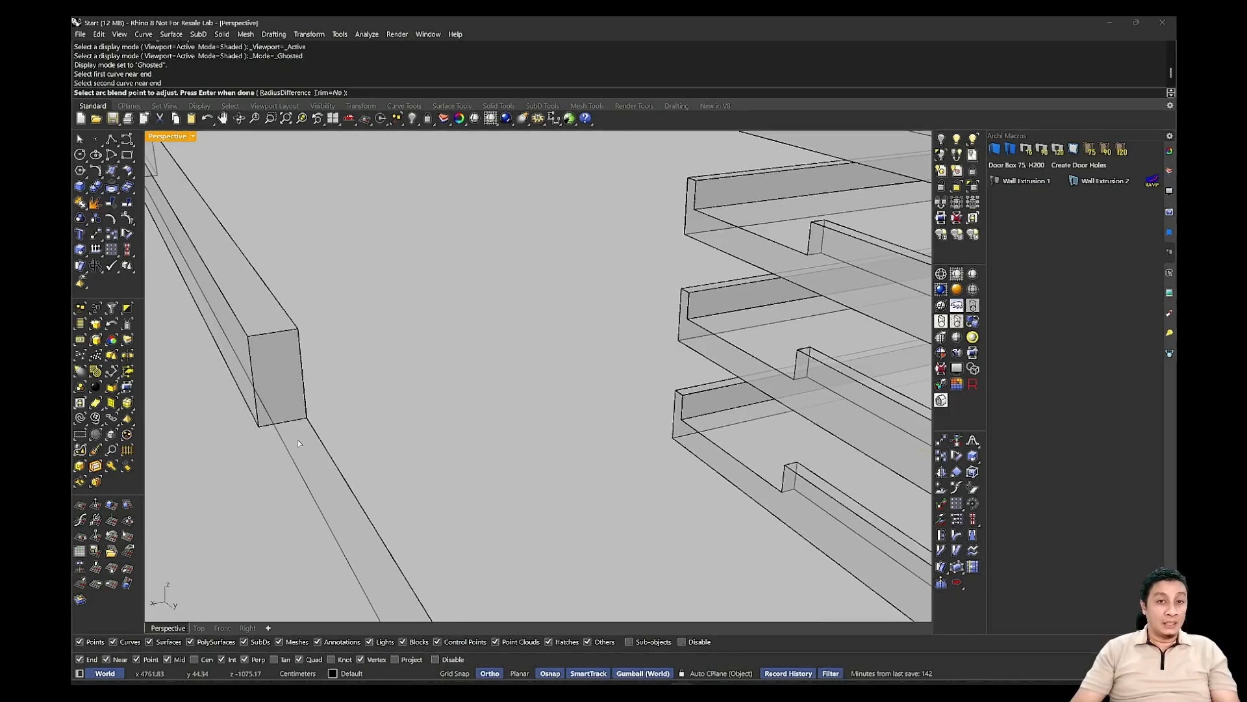
pyautogui.press('Return')
pyautogui.press('Return')
pyautogui.click(296, 421)
pyautogui.scroll(-4, 396, 421)
pyautogui.keyDown('shift'); pyautogui.moveTo(565, 318); pyautogui.dragTo(428, 457, button='right'); pyautogui.keyUp('shift')
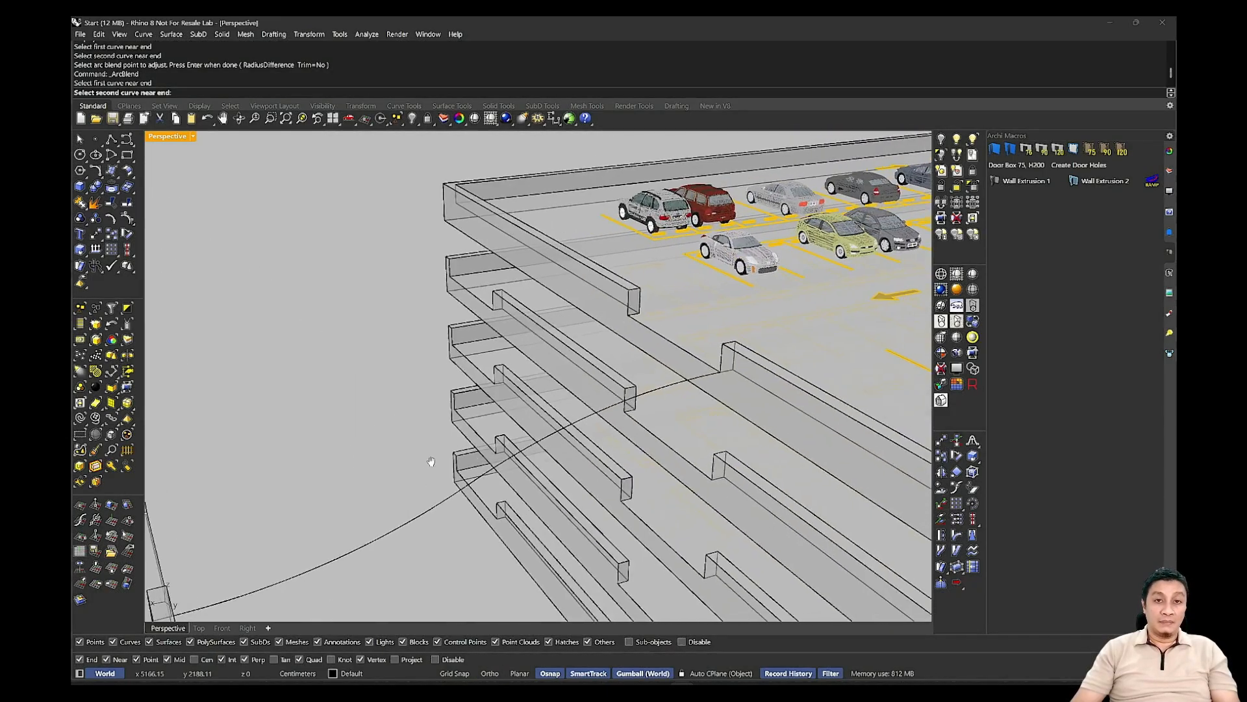
pyautogui.press('Escape')
pyautogui.scroll(5, 636, 325)
pyautogui.click(624, 310)
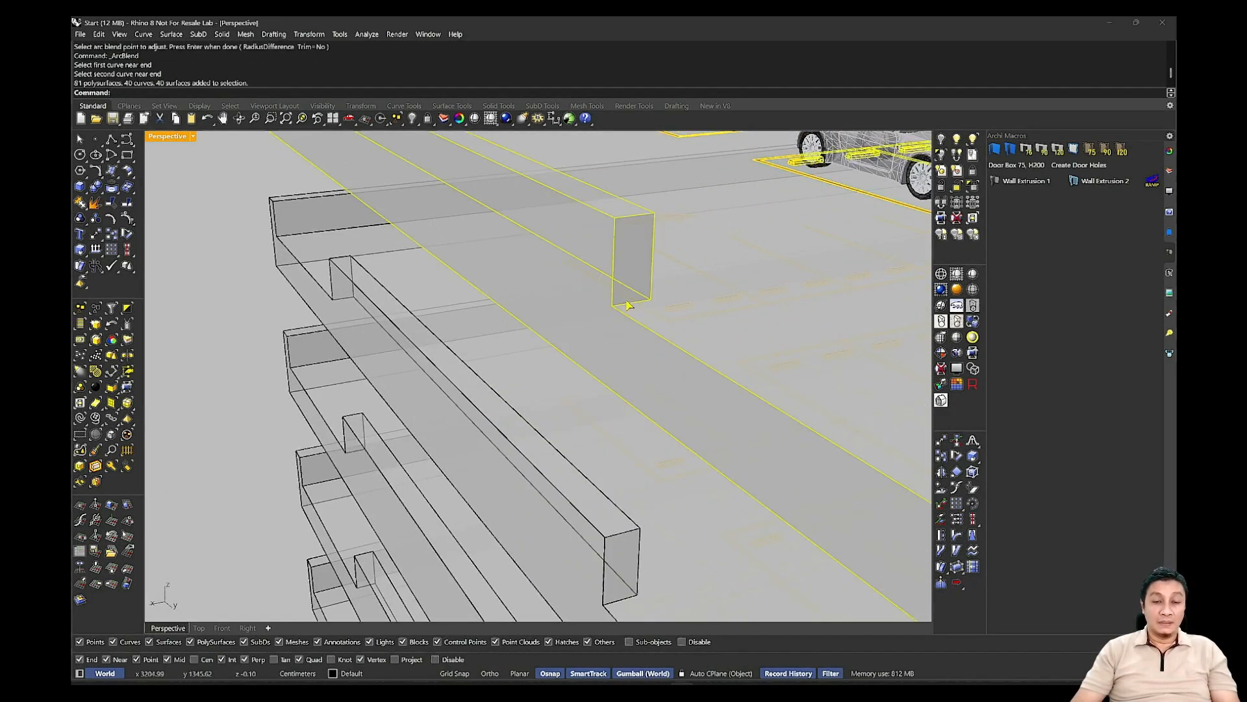
pyautogui.press('Escape')
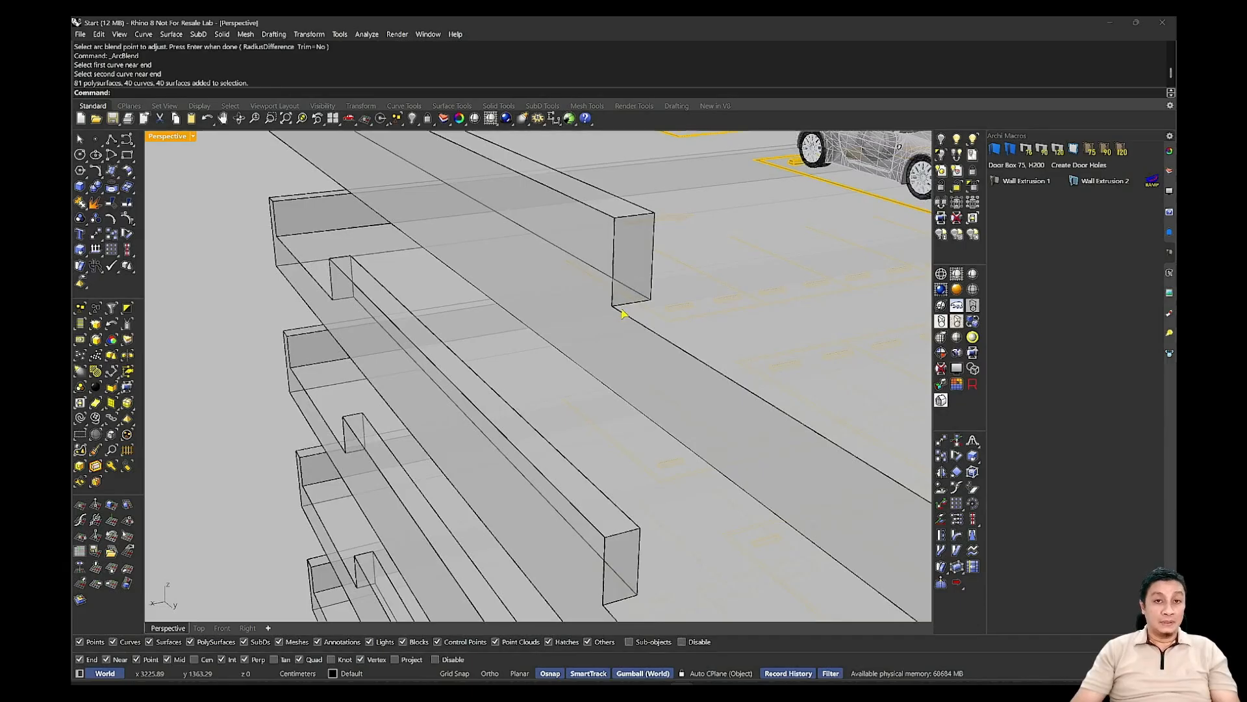
# Create a second arc blend between the bottom edges of the parapet ends on the other side of the two facing openings.
pyautogui.press('Return')
pyautogui.click(623, 312)
pyautogui.scroll(-5, 622, 312)
pyautogui.keyDown('shift'); pyautogui.moveTo(503, 403); pyautogui.dragTo(725, 341, button='right'); pyautogui.keyUp('shift')
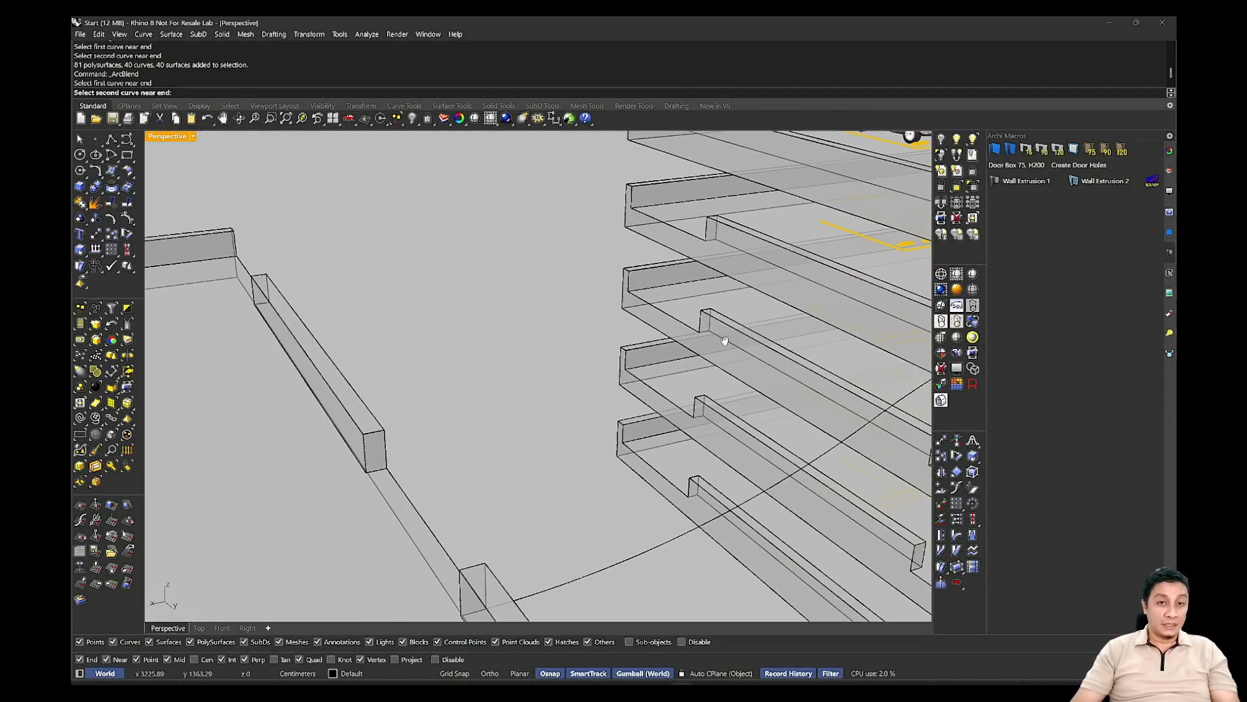
pyautogui.scroll(7, 385, 503)
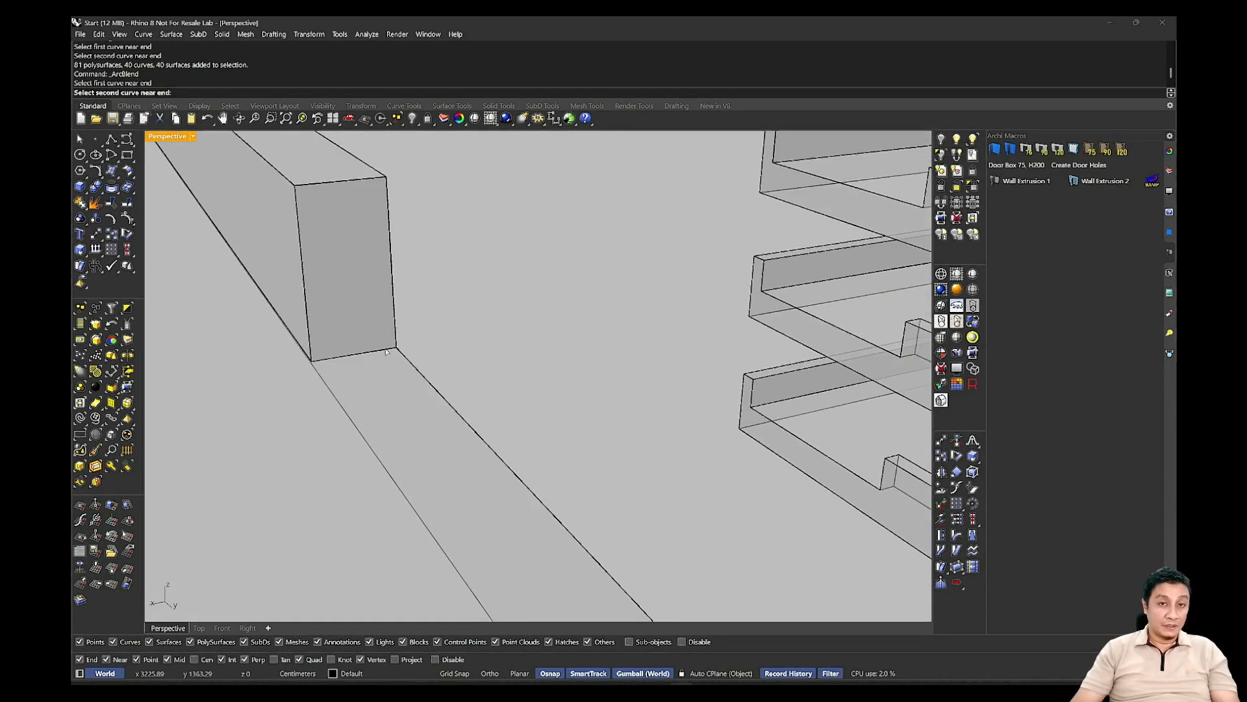
pyautogui.click(386, 352)
pyautogui.scroll(-8, 471, 356)
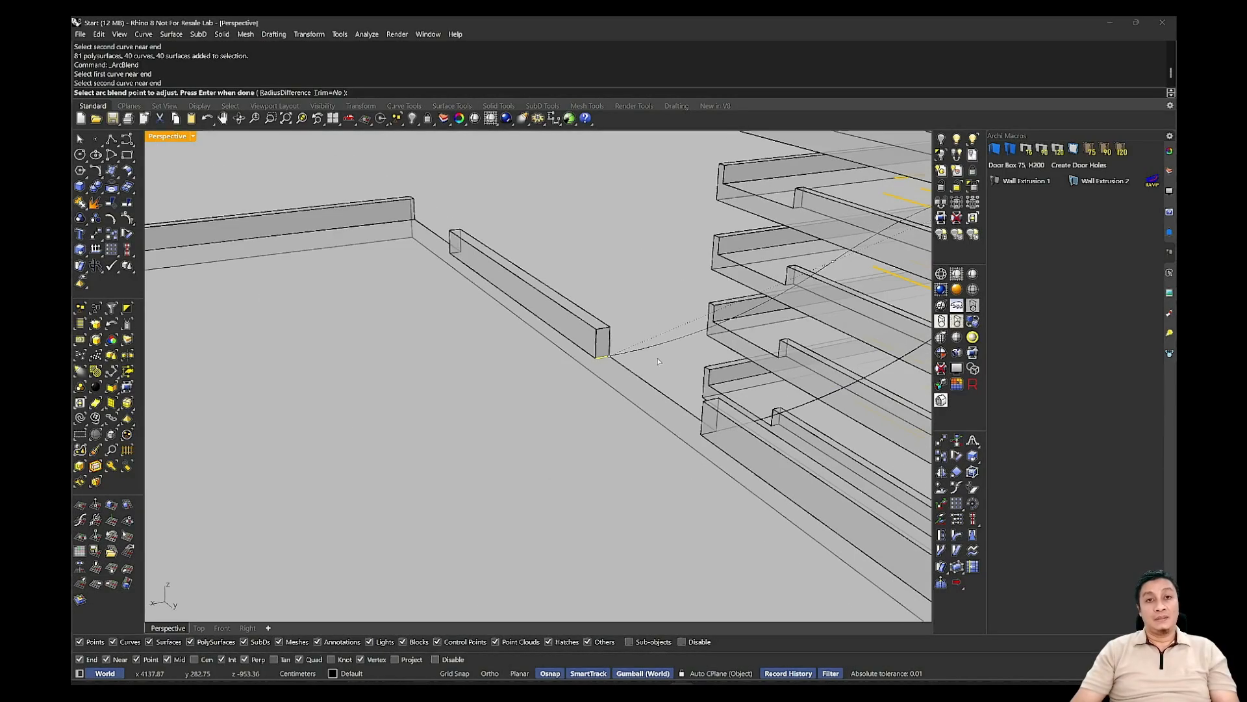
pyautogui.press('Return')
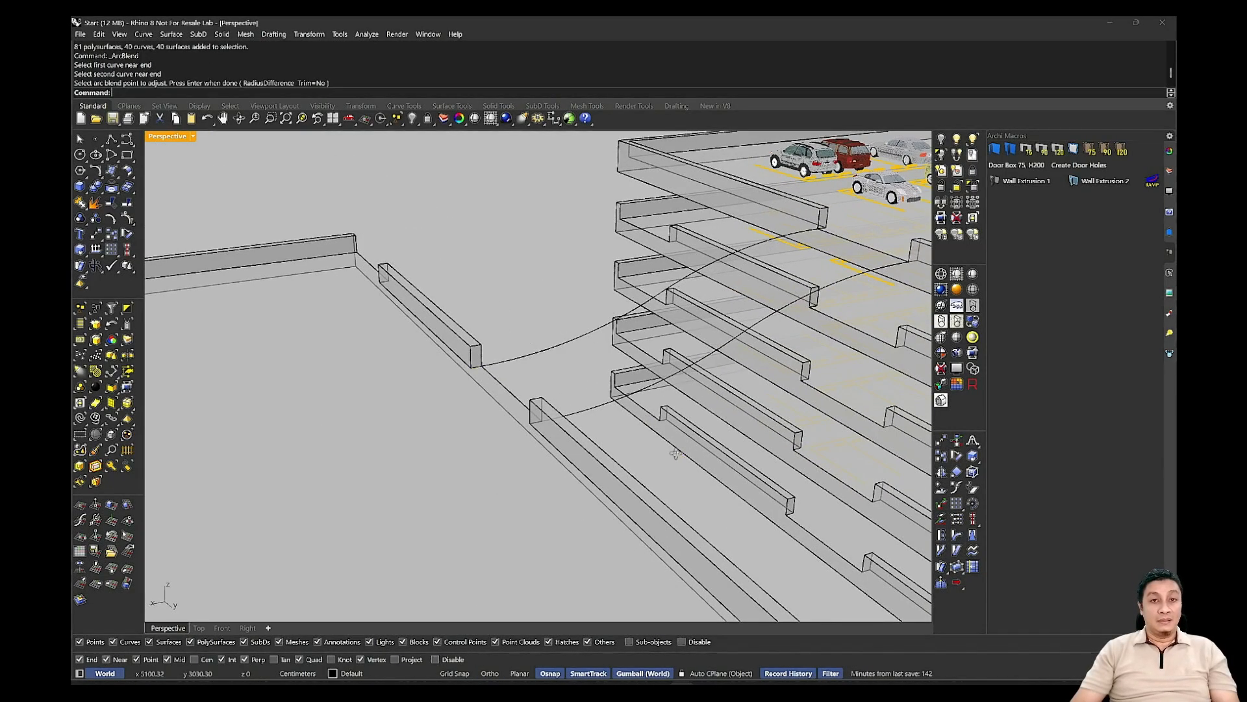
# Delete the two arc blend curves spanning the gap between the building's opening and the top parking deck's opening.
pyautogui.moveTo(676, 449); pyautogui.dragTo(642, 445, button='right')
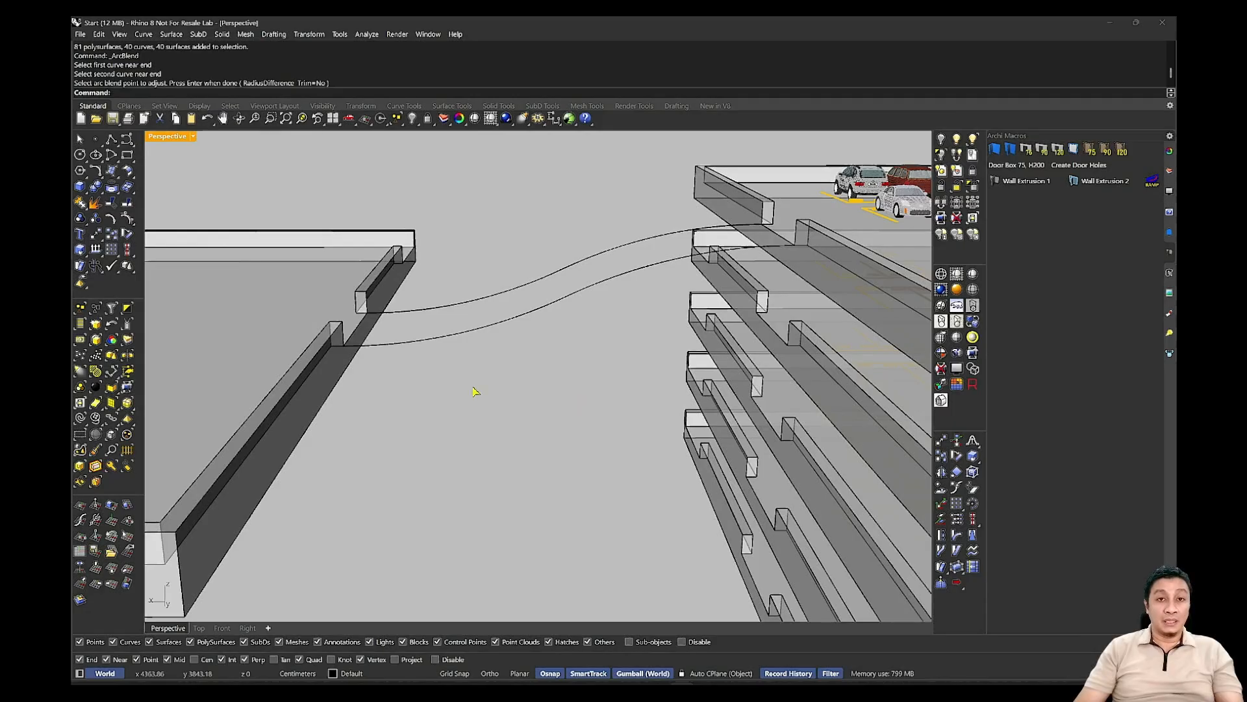
pyautogui.moveTo(473, 391); pyautogui.dragTo(482, 356, button='right')
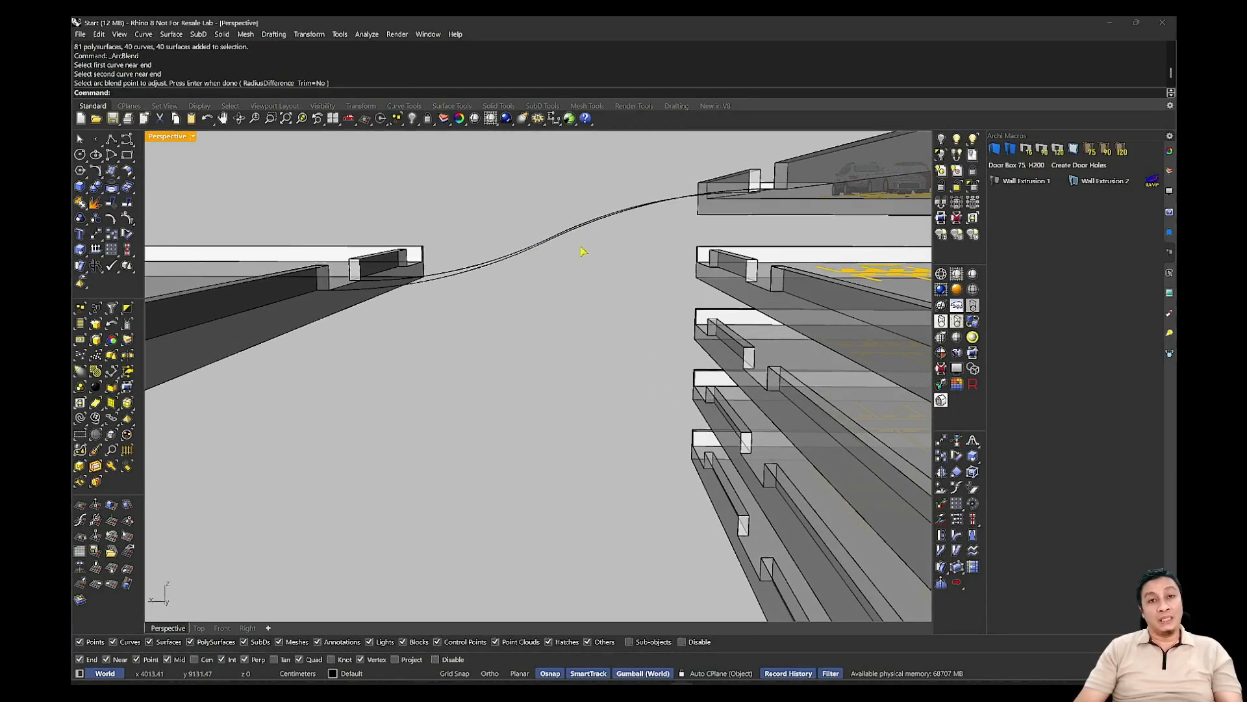
pyautogui.moveTo(585, 251); pyautogui.dragTo(583, 263, button='right')
pyautogui.moveTo(608, 234); pyautogui.dragTo(521, 377)
pyautogui.press('Delete')
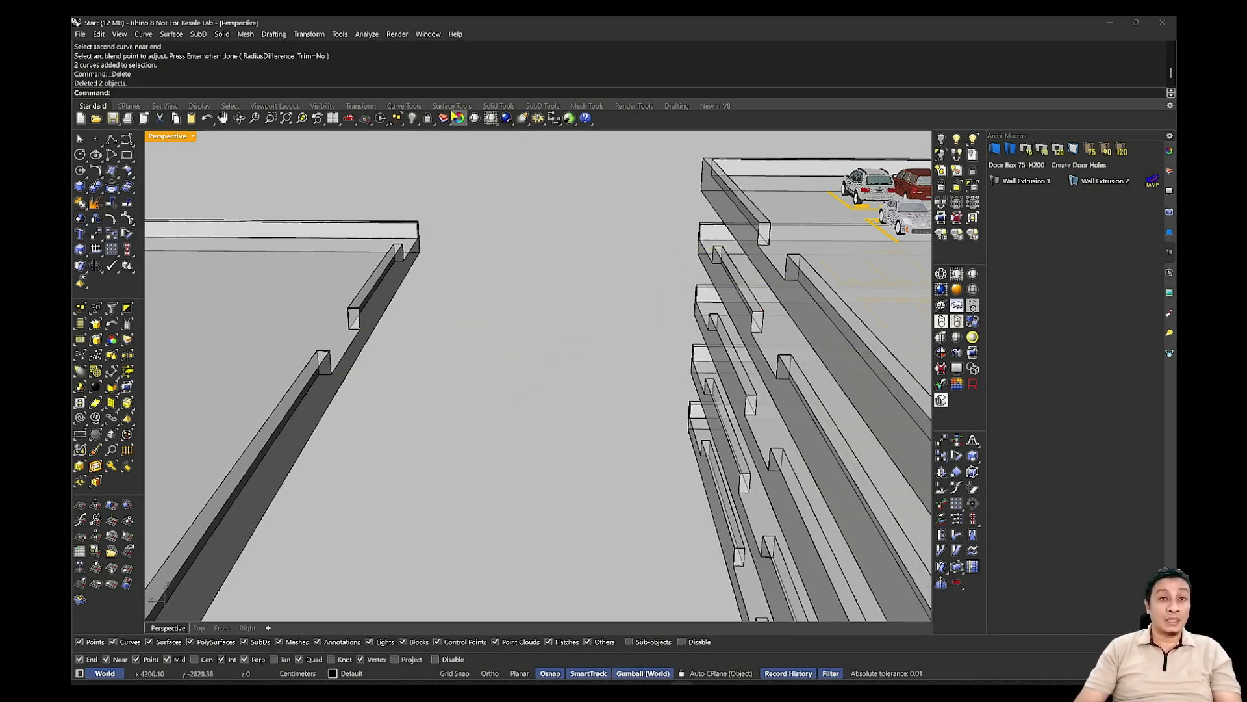
pyautogui.click(404, 106)
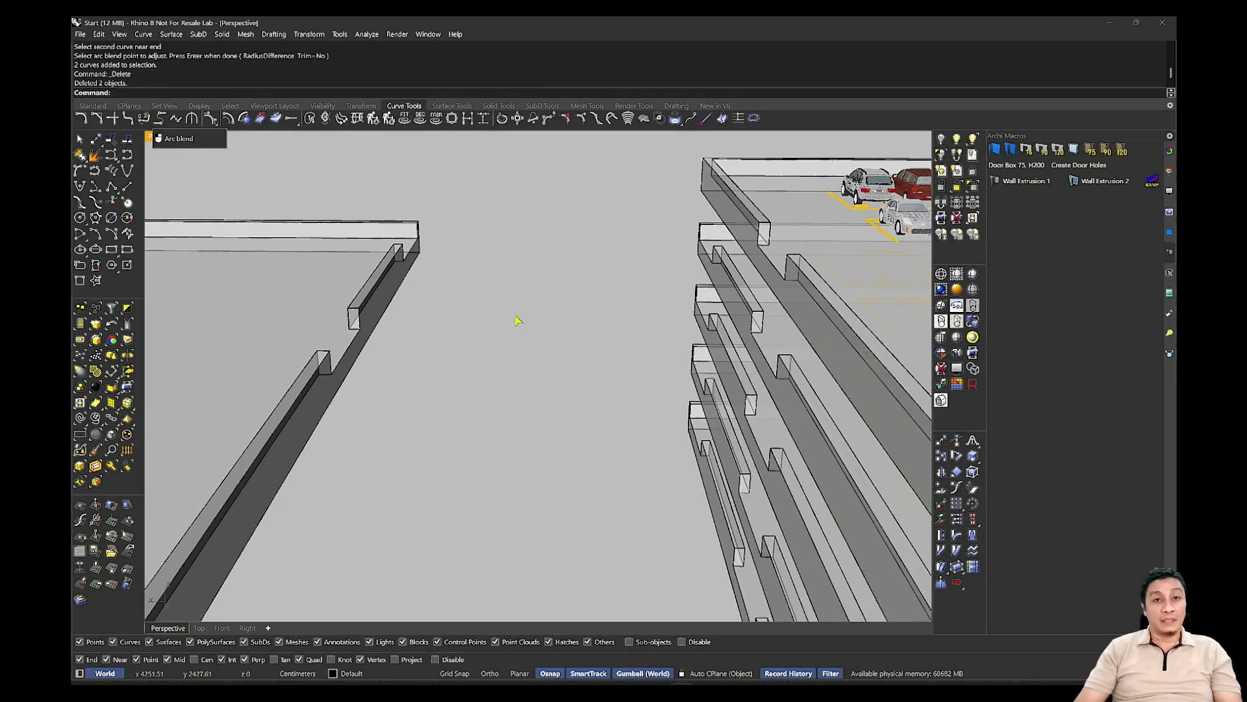
pyautogui.moveTo(548, 371); pyautogui.dragTo(552, 382, button='right')
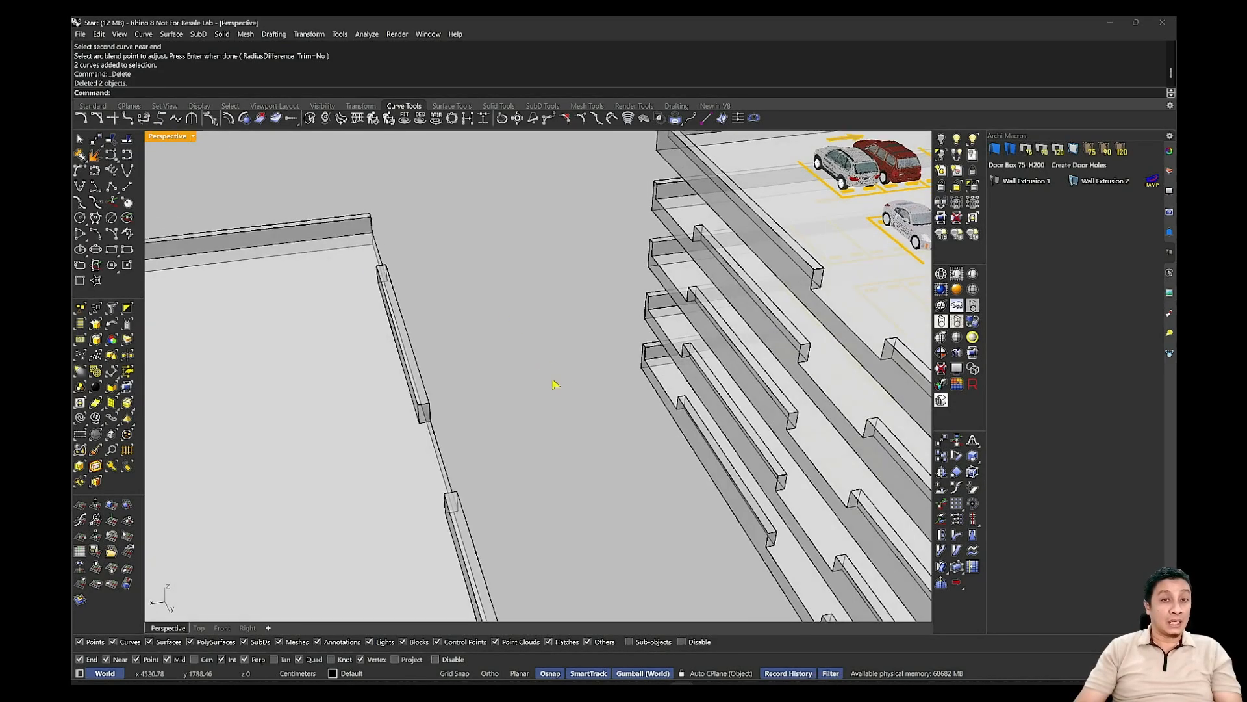
pyautogui.click(158, 120)
pyautogui.keyDown('shift'); pyautogui.moveTo(677, 332); pyautogui.dragTo(560, 270, button='right'); pyautogui.keyUp('shift')
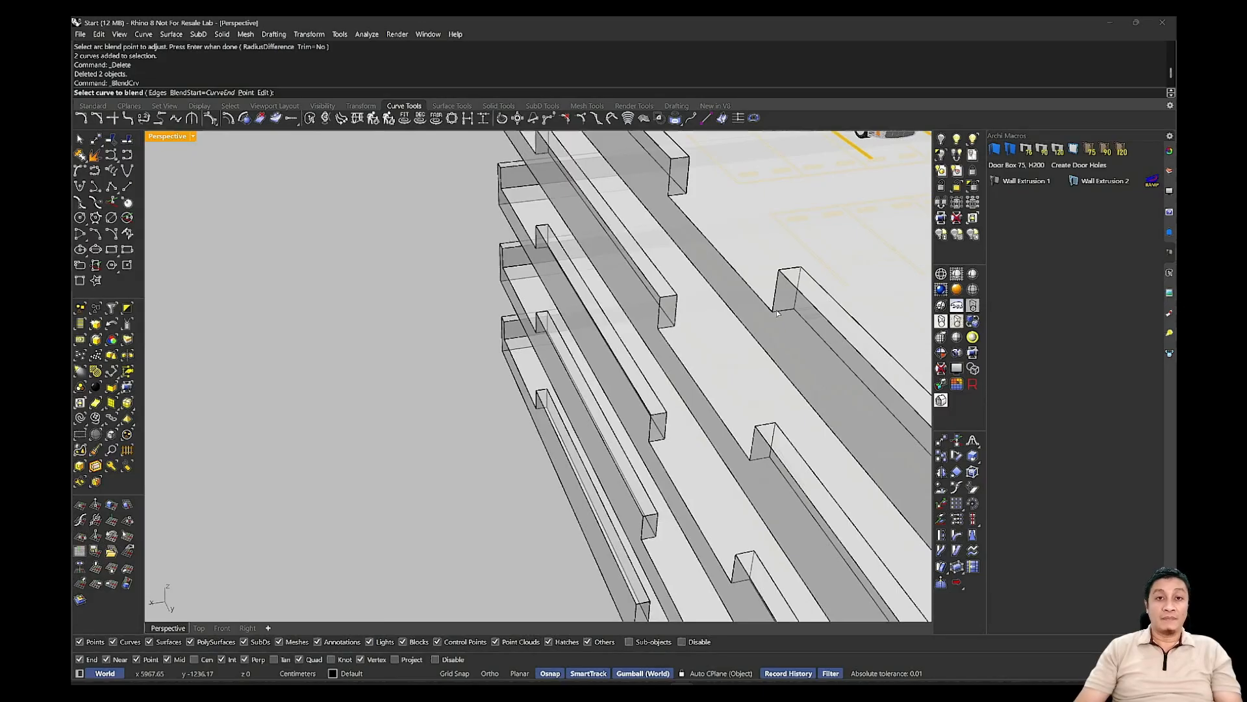
pyautogui.scroll(8, 778, 313)
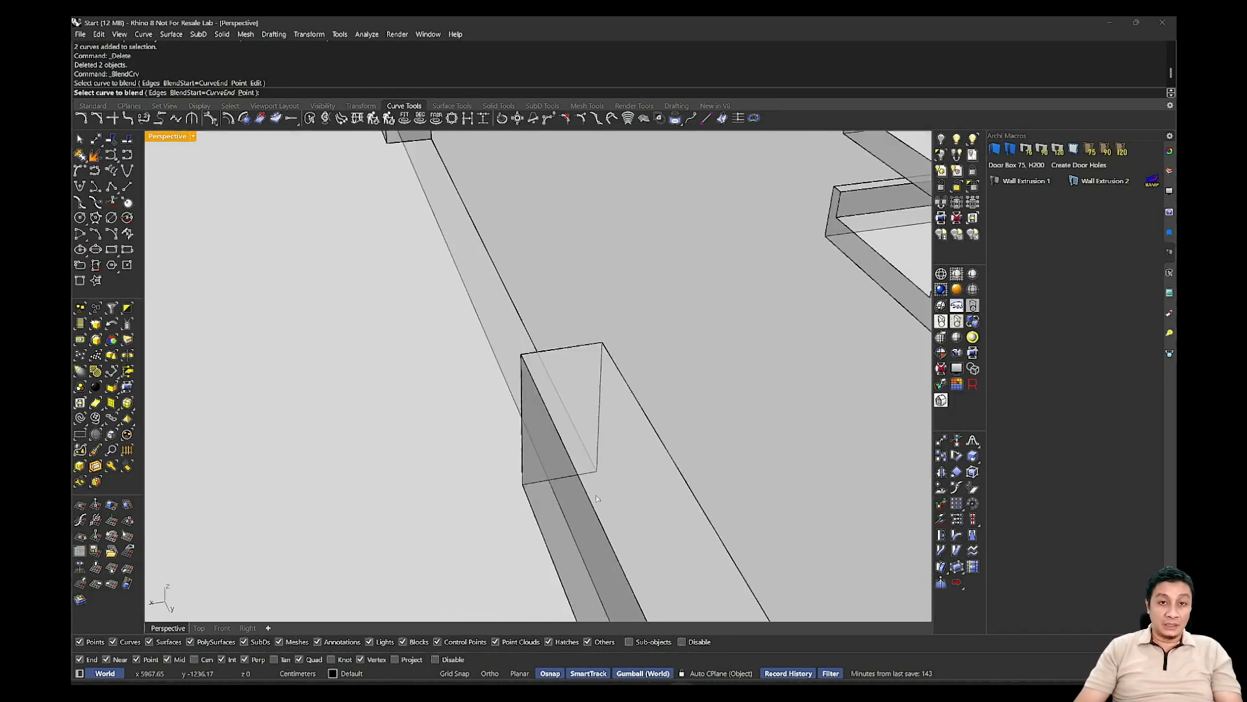
pyautogui.click(593, 478)
pyautogui.scroll(-4, 715, 462)
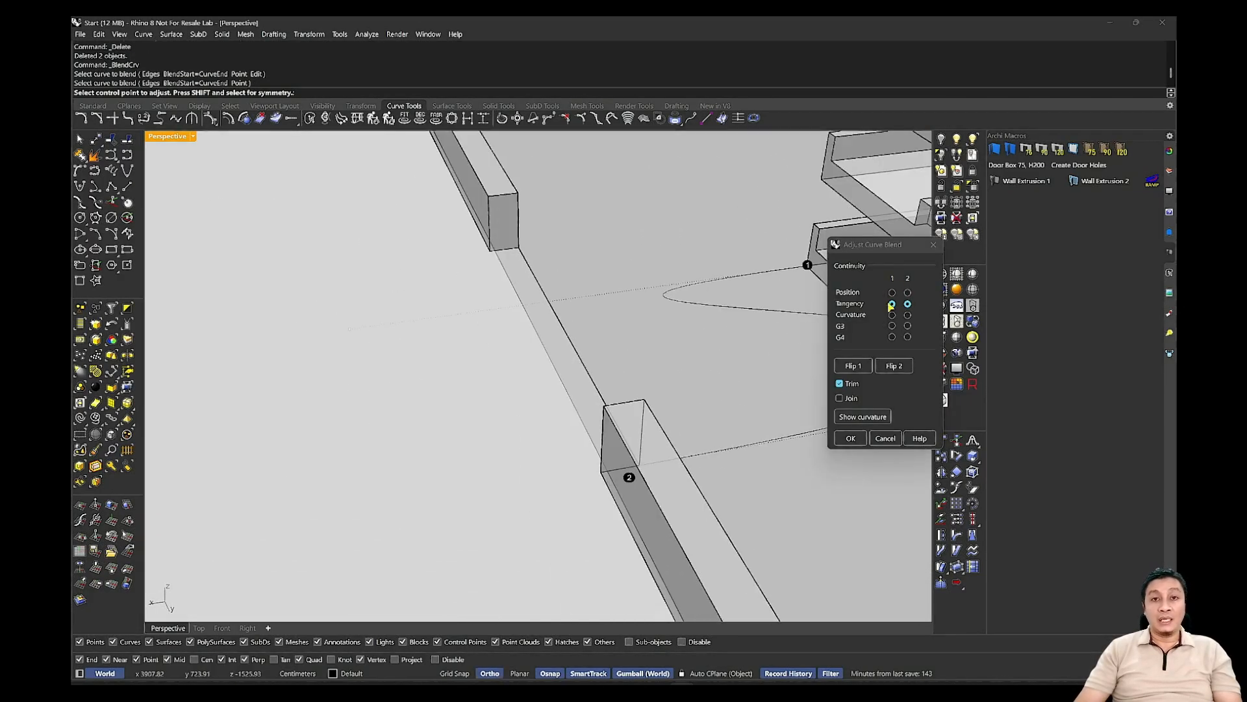
pyautogui.keyDown('shift'); pyautogui.moveTo(727, 349); pyautogui.dragTo(529, 339, button='right'); pyautogui.keyUp('shift')
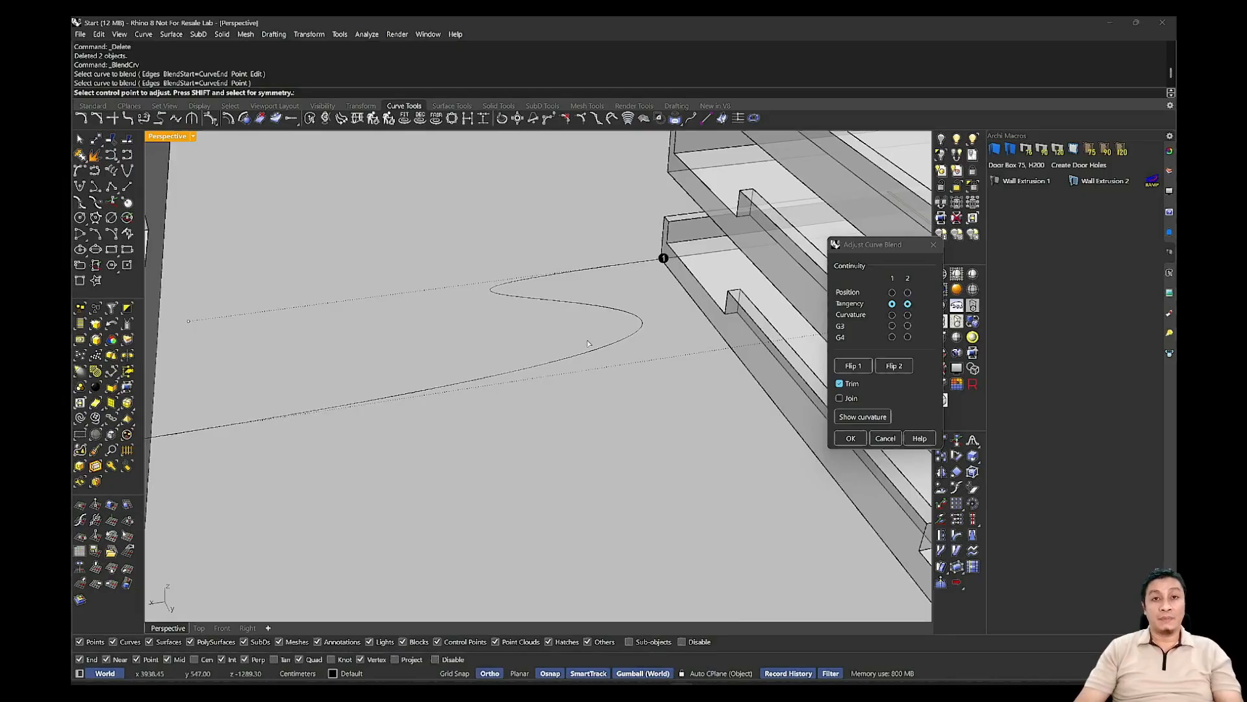
pyautogui.press('Escape')
# Create an adjustable curve blend between the bottom edges of the near parapet ends at the building's opening and the top deck's opening.
pyautogui.keyDown('shift'); pyautogui.moveTo(410, 410); pyautogui.dragTo(544, 385, button='right'); pyautogui.keyUp('shift')
pyautogui.rightClick(445, 398)
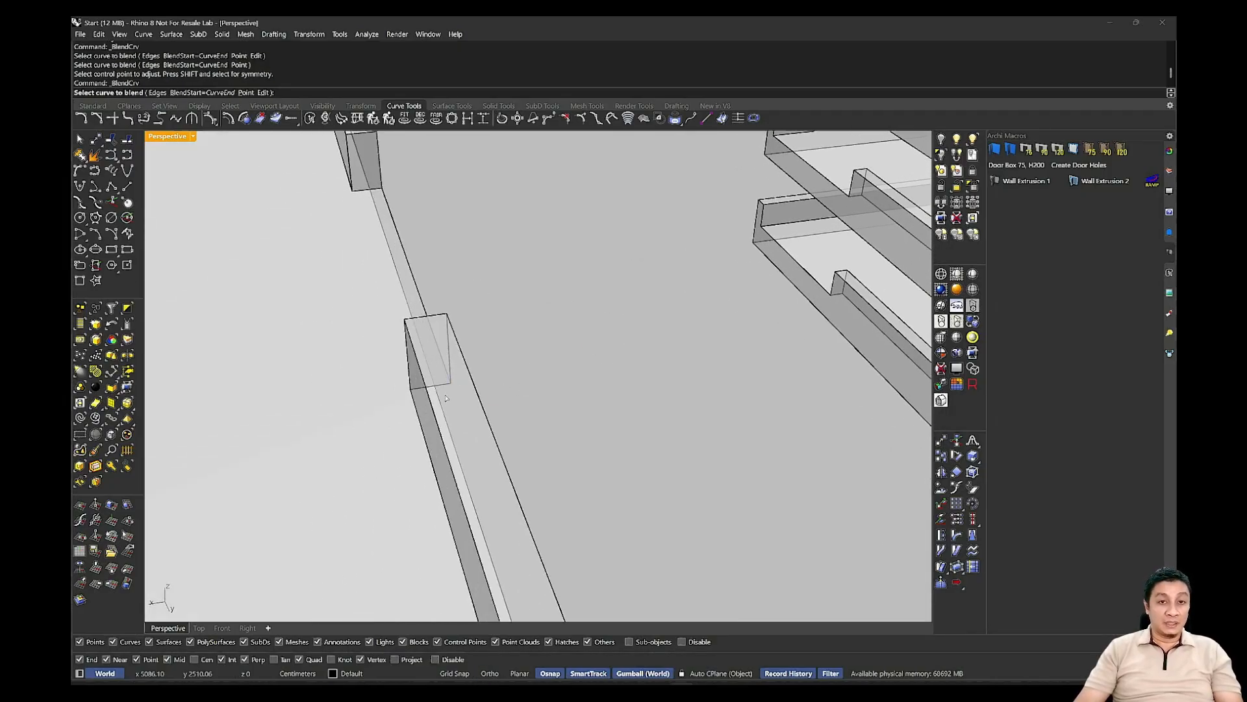
pyautogui.click(447, 378)
pyautogui.scroll(-4, 684, 362)
pyautogui.keyDown('shift'); pyautogui.moveTo(684, 362); pyautogui.dragTo(365, 465, button='right'); pyautogui.keyUp('shift')
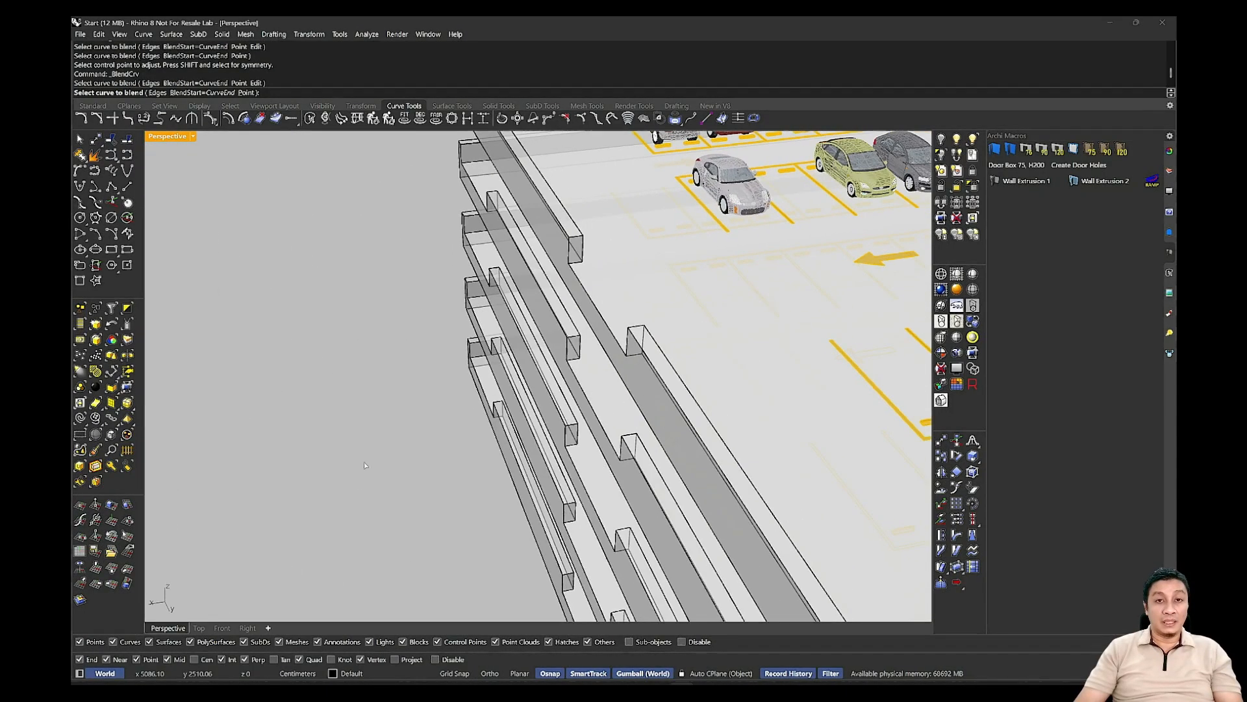
pyautogui.scroll(2, 607, 386)
pyautogui.click(655, 325)
pyautogui.scroll(-4, 622, 349)
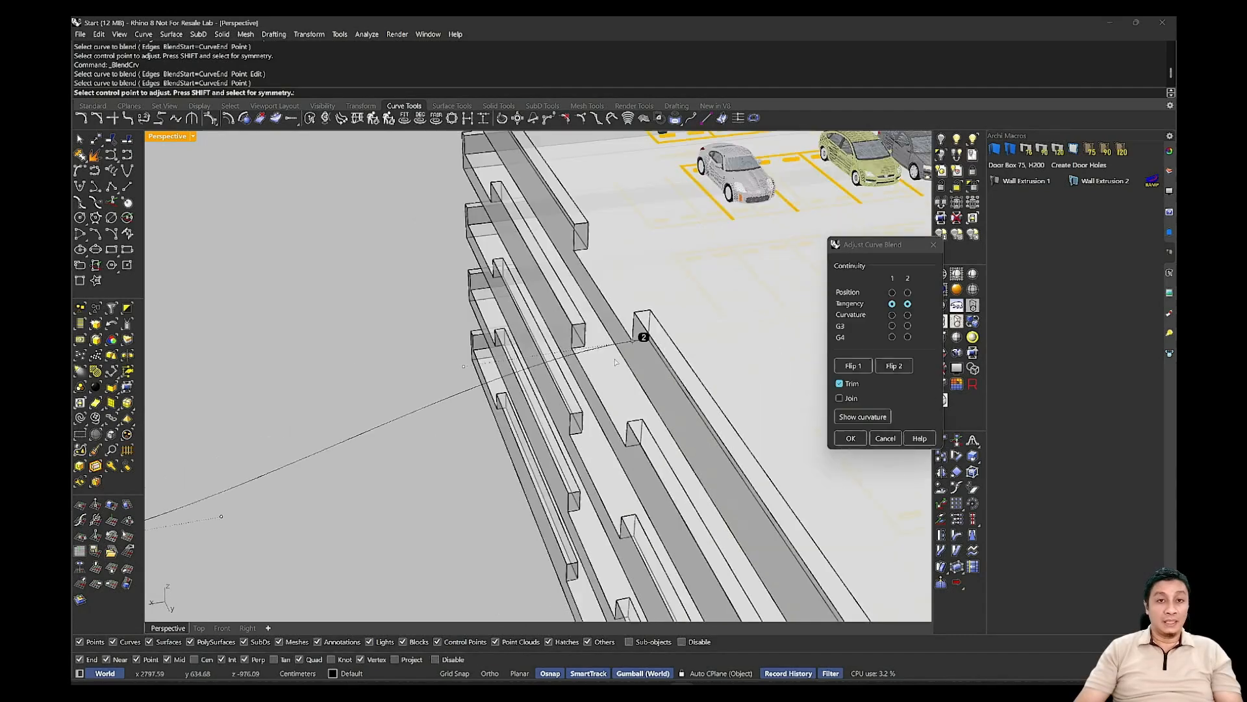
pyautogui.keyDown('shift'); pyautogui.moveTo(532, 393); pyautogui.dragTo(473, 371, button='right'); pyautogui.keyUp('shift')
pyautogui.scroll(-4, 549, 339)
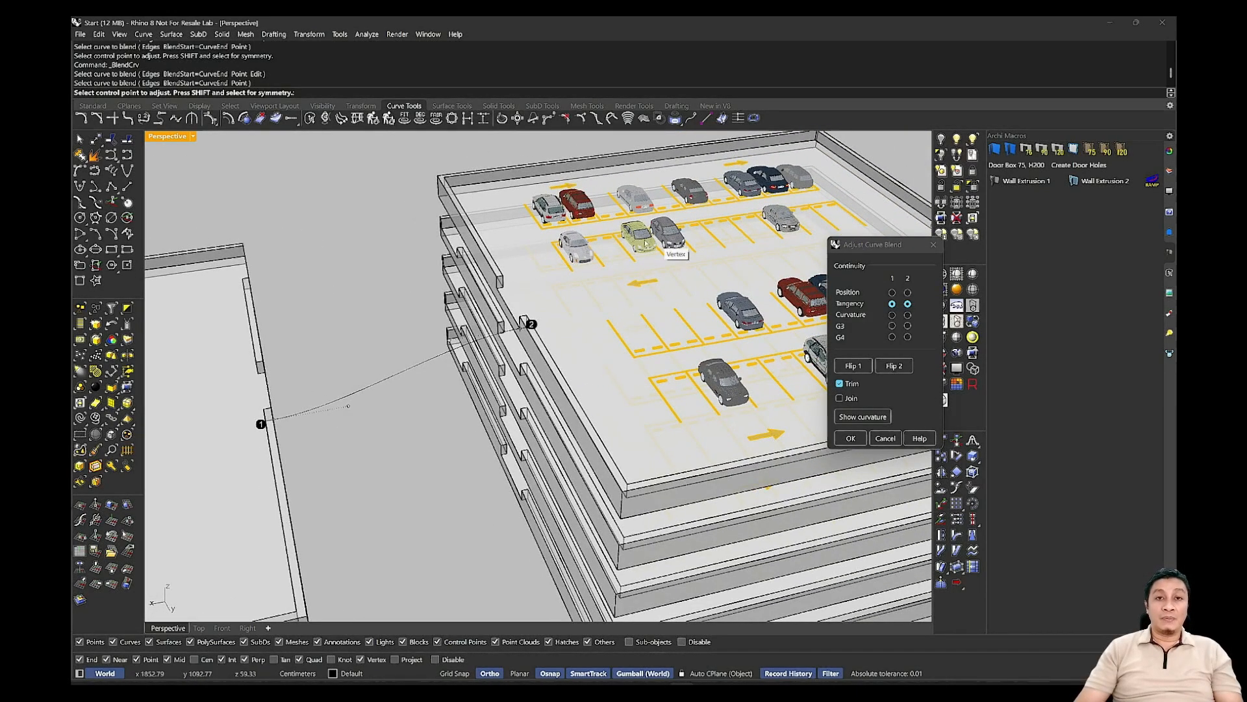
# Try Curvature, G3 and G4 continuity at the ends of the blend curve and compare its shape.
pyautogui.moveTo(864, 249); pyautogui.dragTo(478, 265)
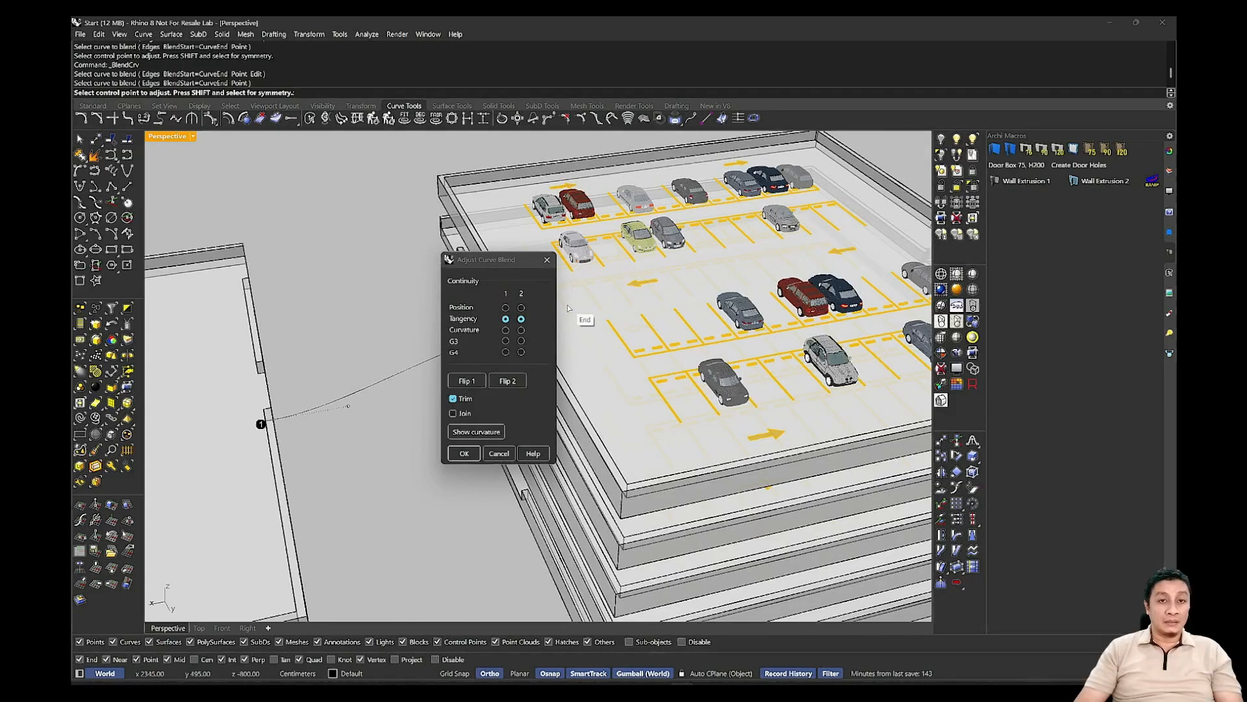
pyautogui.moveTo(435, 376); pyautogui.dragTo(496, 312, button='right')
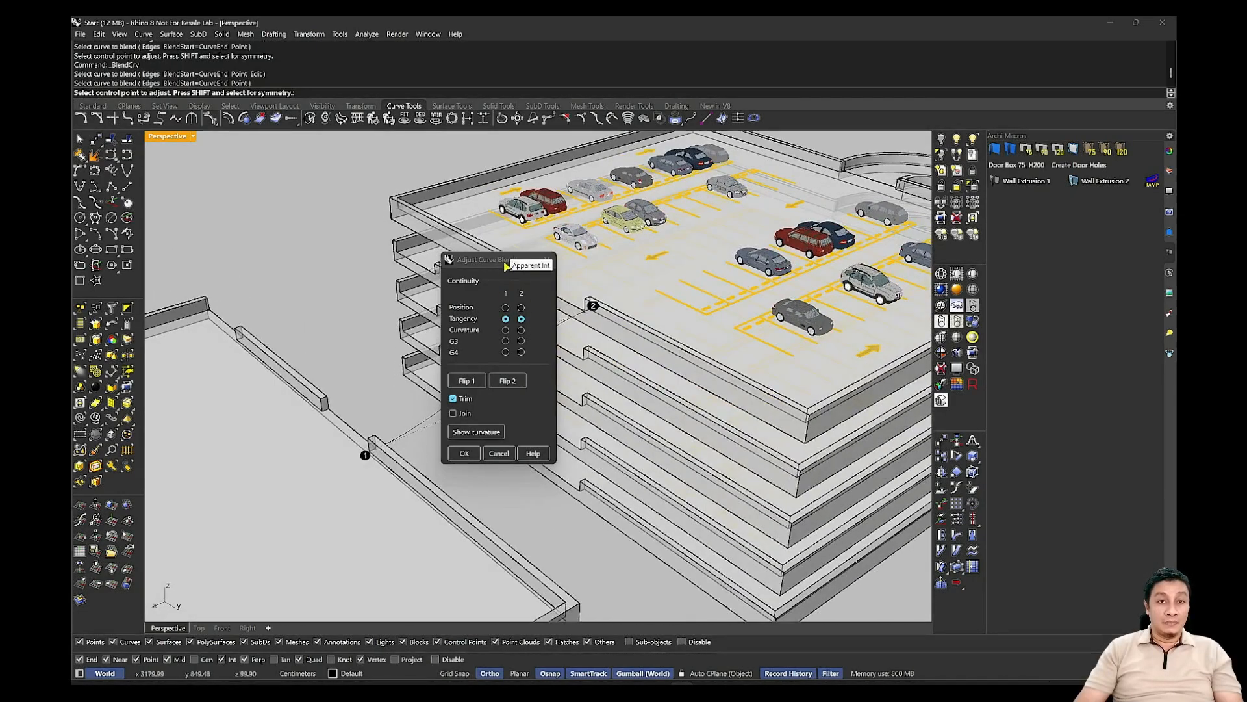
pyautogui.moveTo(513, 260); pyautogui.dragTo(676, 268)
pyautogui.scroll(5, 588, 361)
pyautogui.keyDown('shift'); pyautogui.moveTo(589, 362); pyautogui.dragTo(733, 311, button='right'); pyautogui.keyUp('shift')
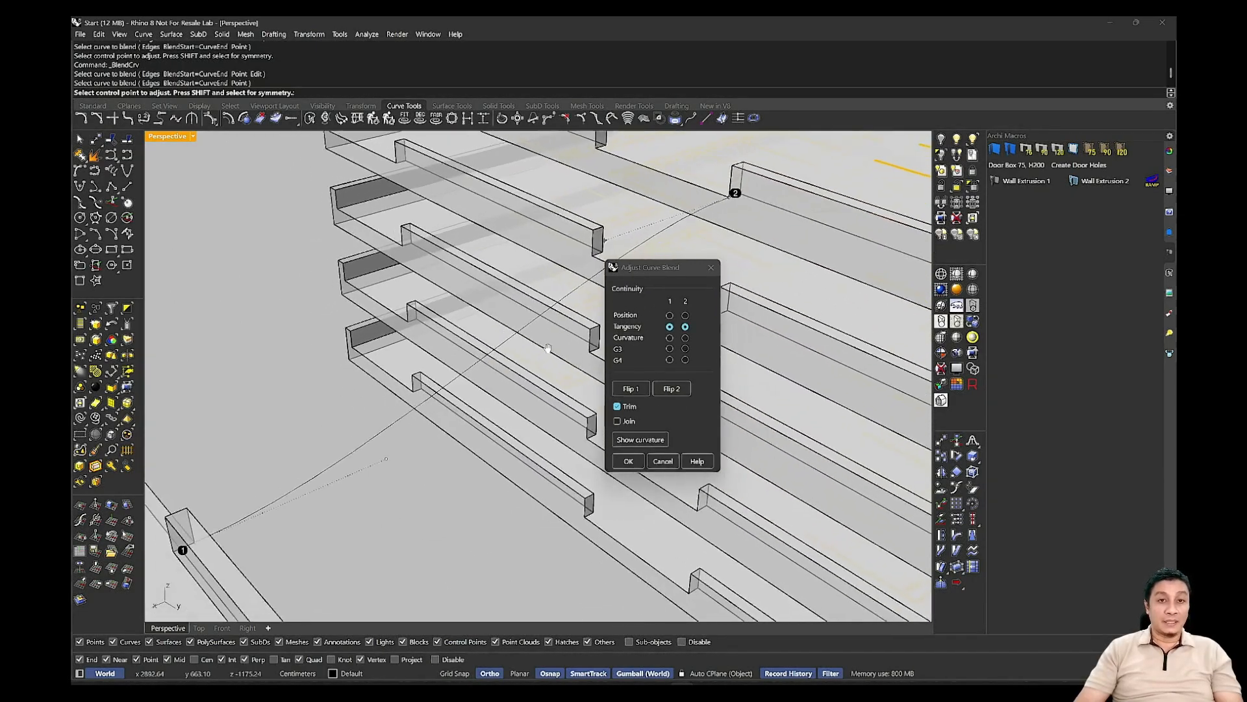
pyautogui.scroll(-3, 580, 339)
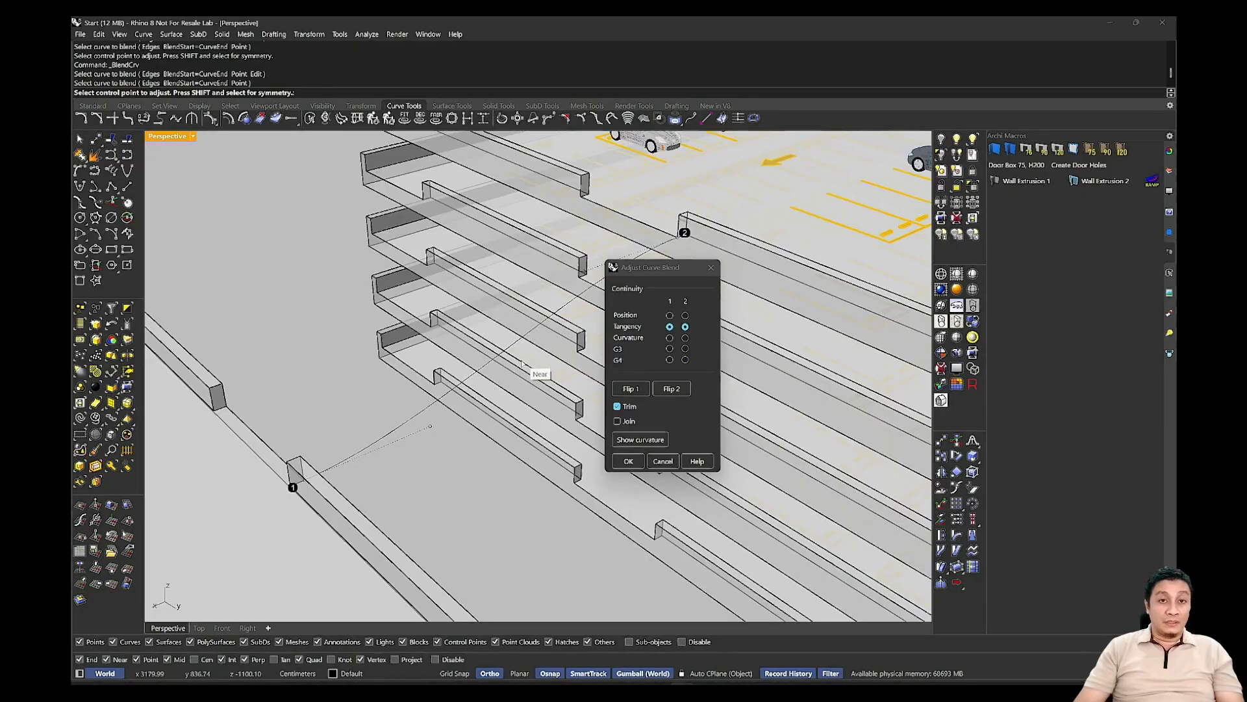
pyautogui.scroll(2, 537, 365)
pyautogui.click(669, 337)
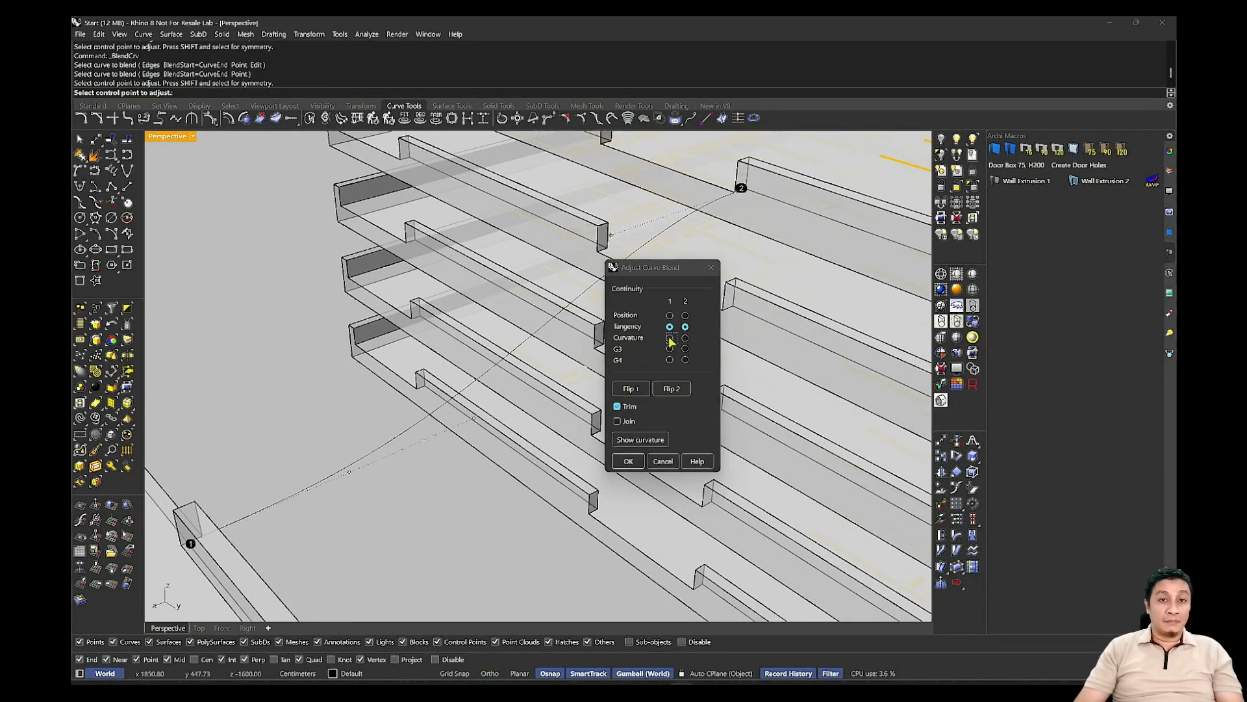
pyautogui.click(686, 338)
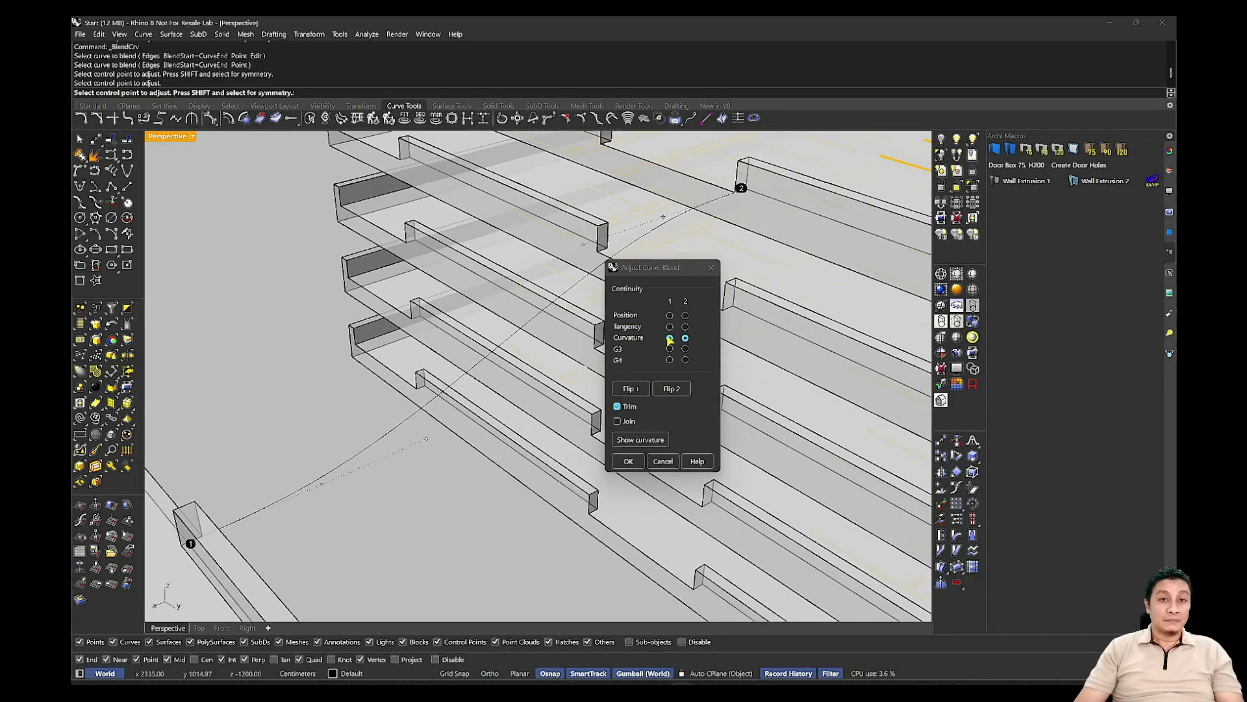
pyautogui.click(669, 326)
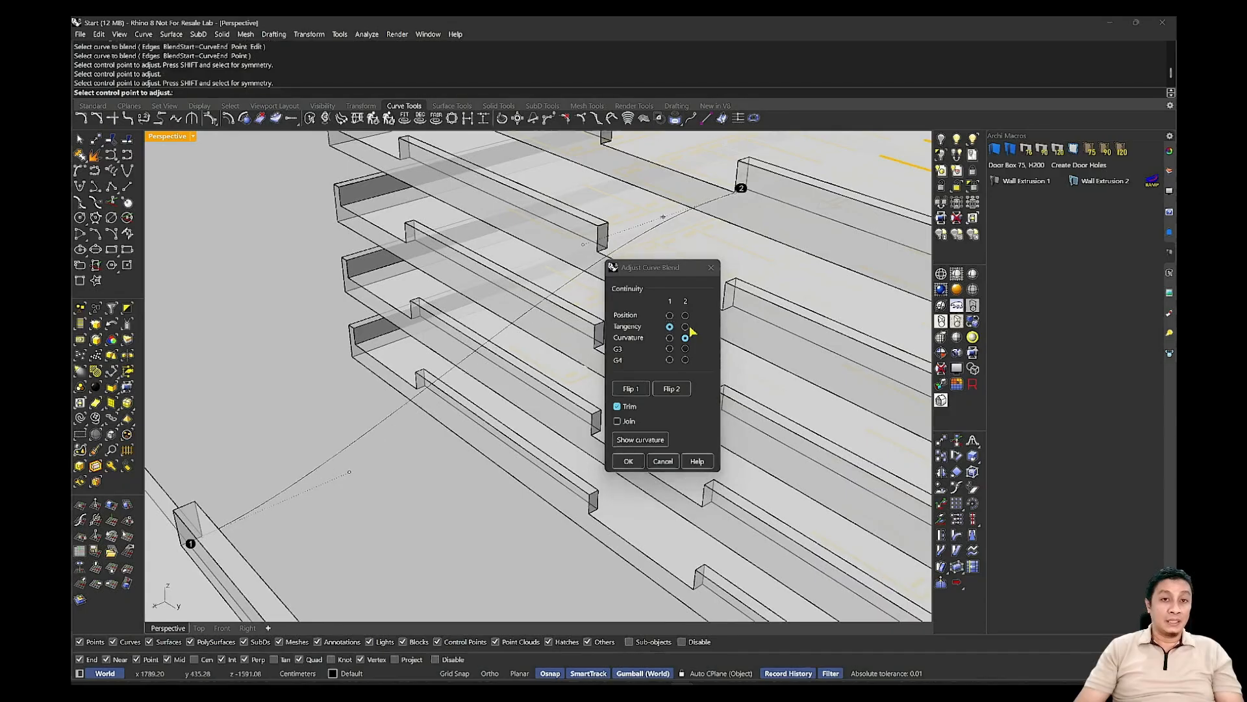
pyautogui.click(685, 326)
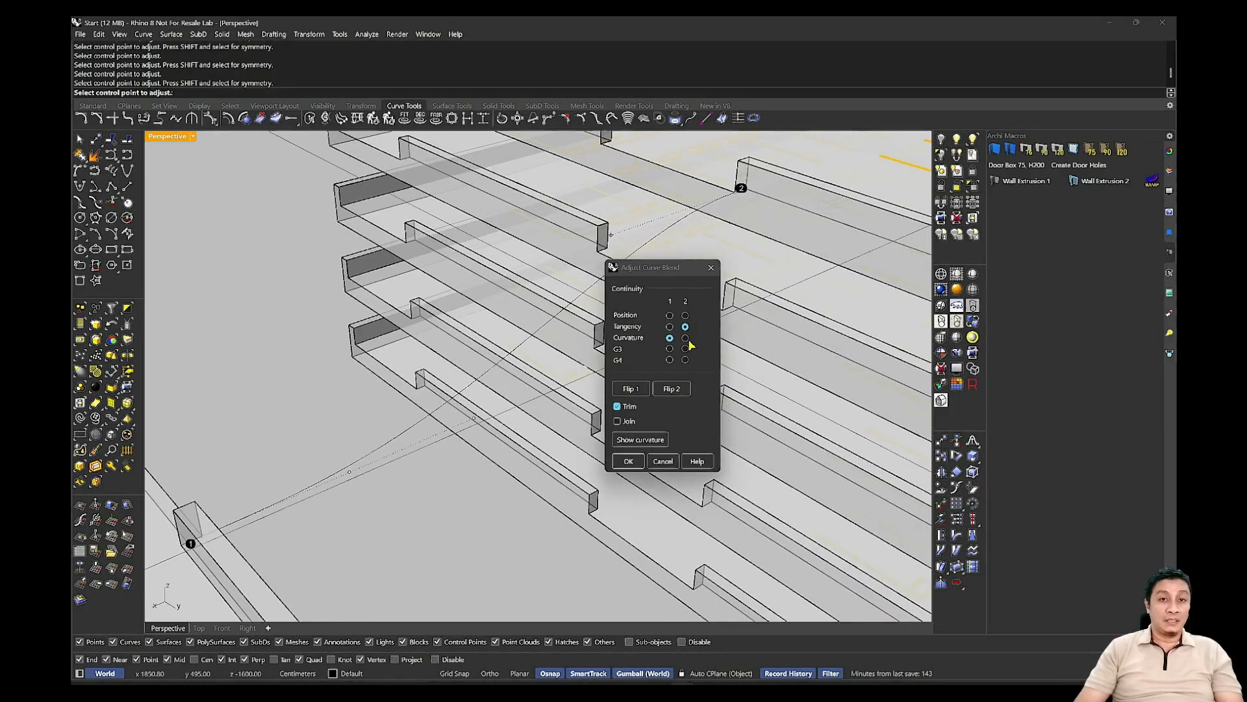
pyautogui.click(669, 349)
pyautogui.click(686, 349)
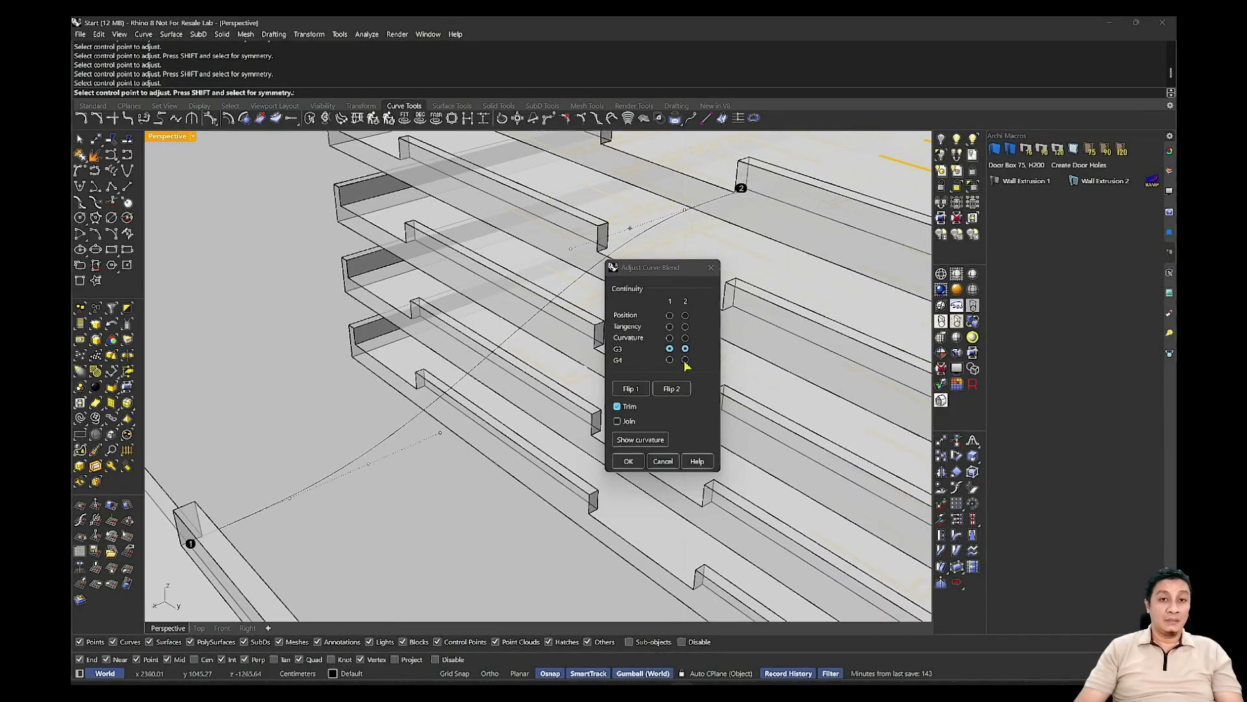
pyautogui.click(685, 359)
pyautogui.click(669, 360)
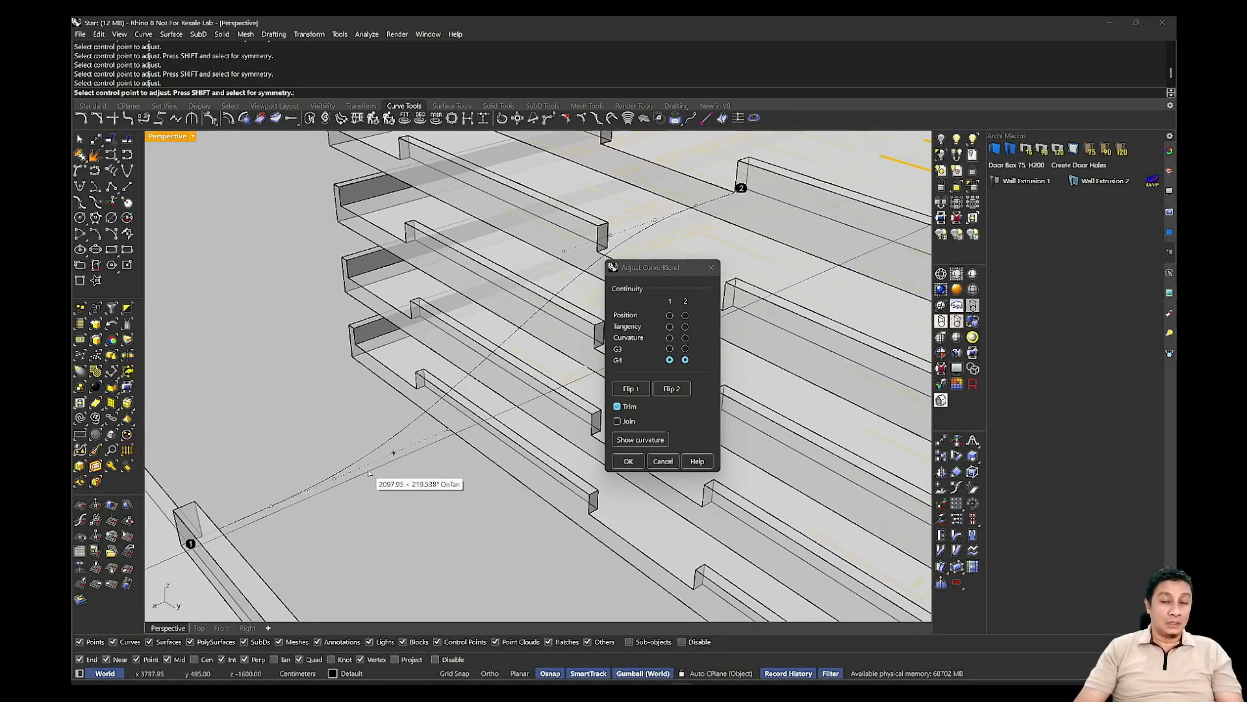
# Set the blend's continuity to Tangency at both ends and accept the curve with Trim on.
pyautogui.click(670, 327)
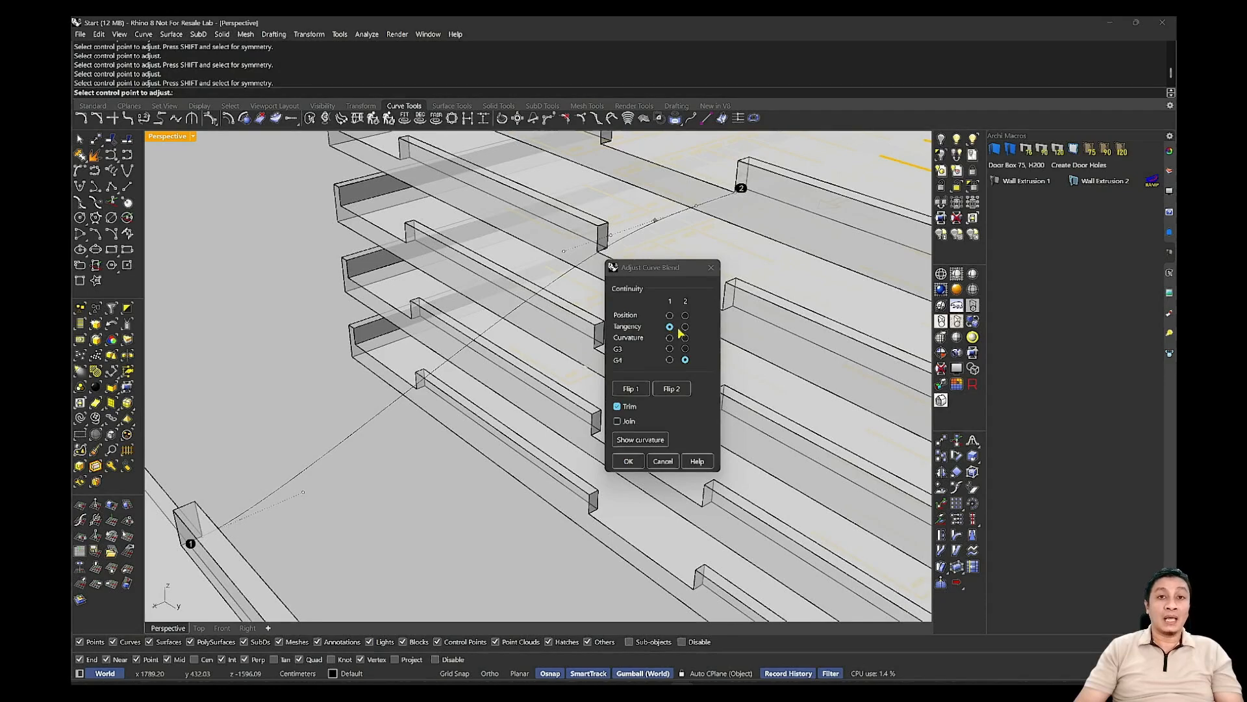
pyautogui.click(686, 328)
pyautogui.moveTo(479, 459); pyautogui.dragTo(500, 481, button='right')
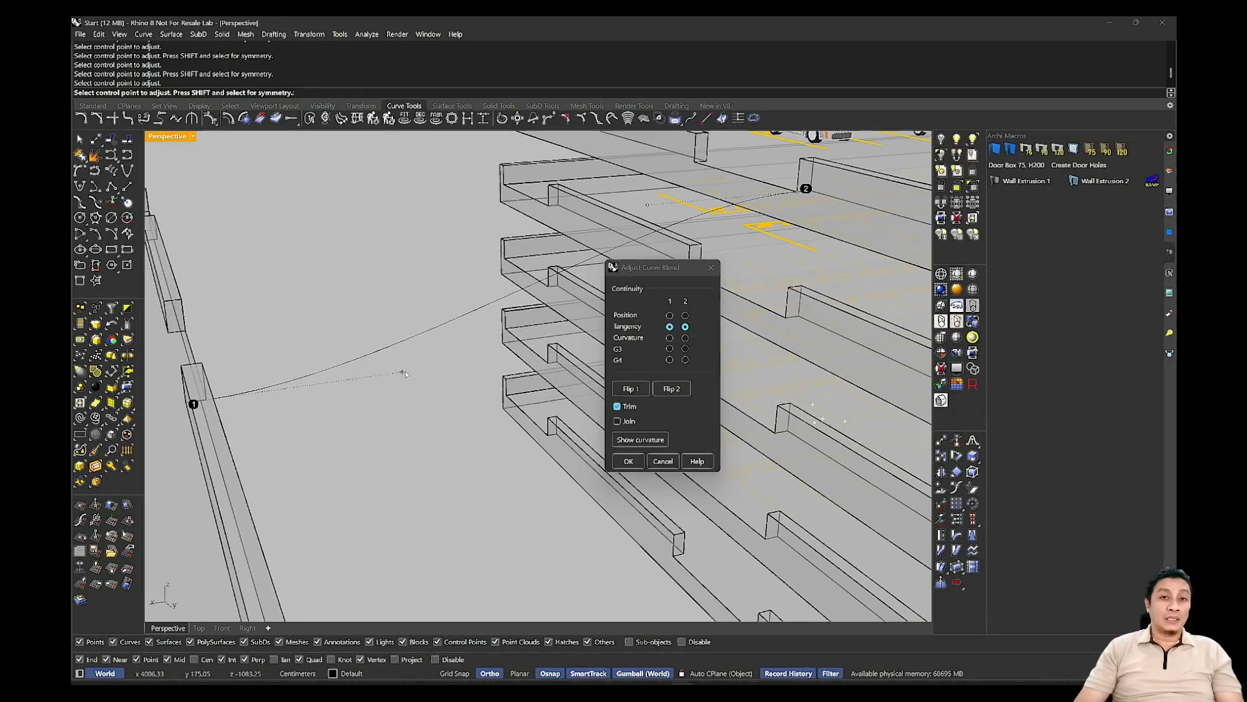
pyautogui.click(627, 461)
# Move the blend curve's control point near the adjacent building closer to that building's opening.
pyautogui.click(415, 343)
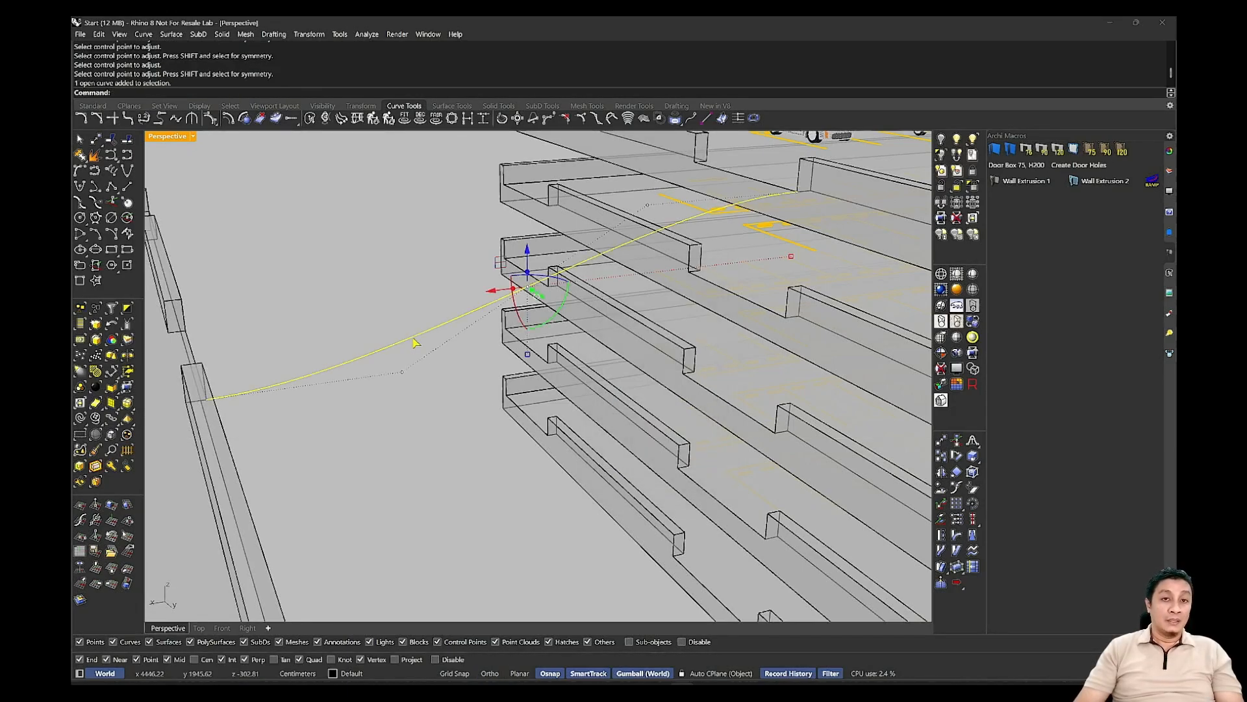
pyautogui.click(404, 376)
pyautogui.moveTo(403, 375); pyautogui.dragTo(322, 391)
pyautogui.click(622, 383)
# Move the blend curve's control point near the parking structure along X, closer to the top deck's opening.
pyautogui.moveTo(622, 385); pyautogui.dragTo(275, 378, button='right')
pyautogui.click(465, 392)
pyautogui.click(269, 375)
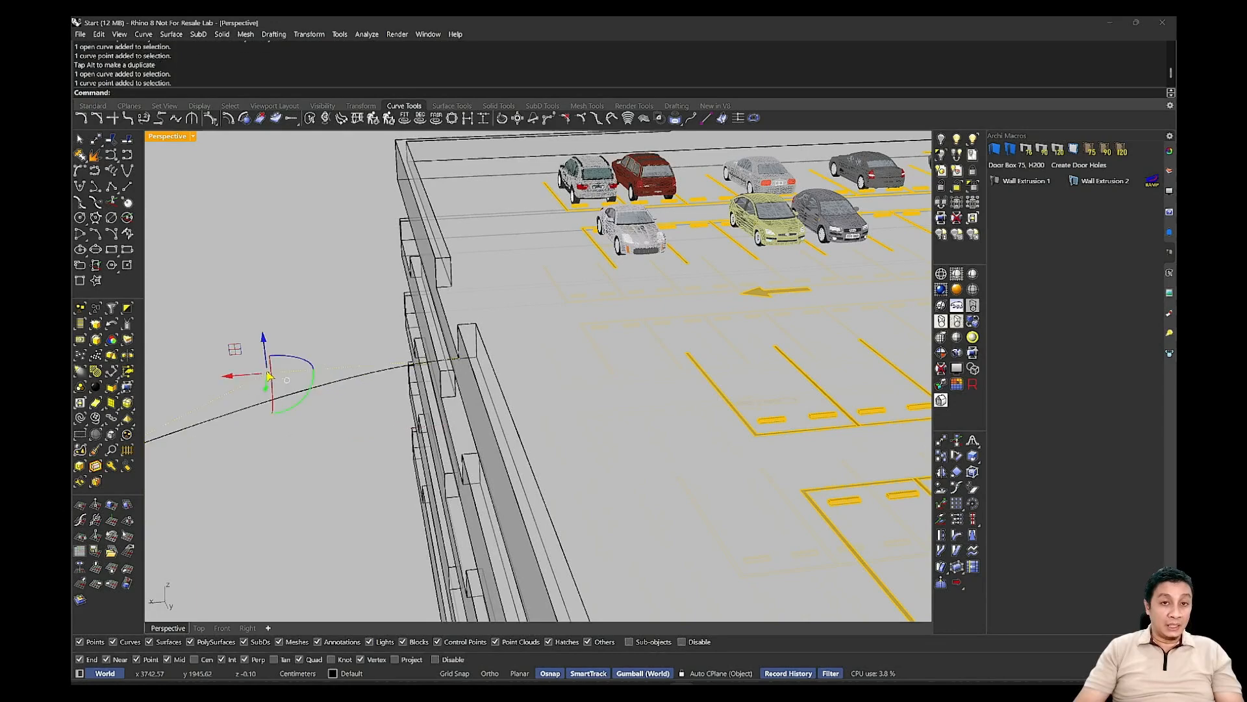
pyautogui.moveTo(241, 375); pyautogui.dragTo(277, 392)
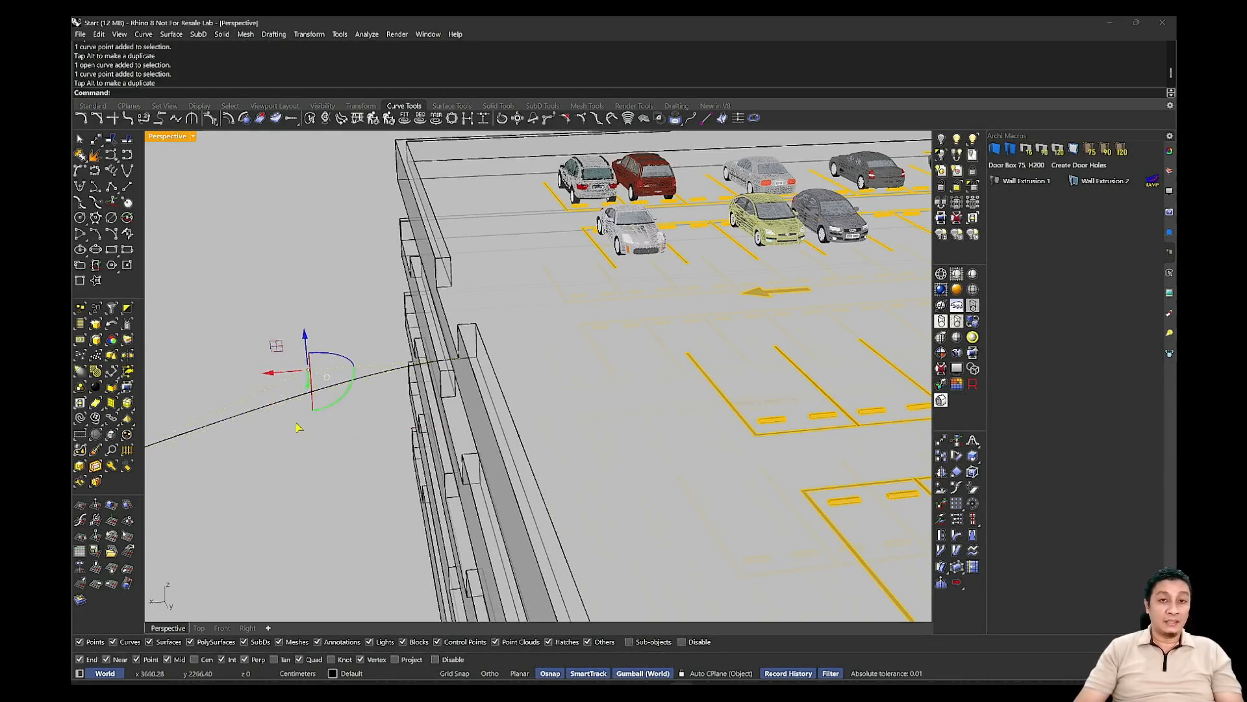
pyautogui.keyDown('shift'); pyautogui.moveTo(297, 424); pyautogui.dragTo(526, 392, button='right'); pyautogui.keyUp('shift')
pyautogui.click(529, 437)
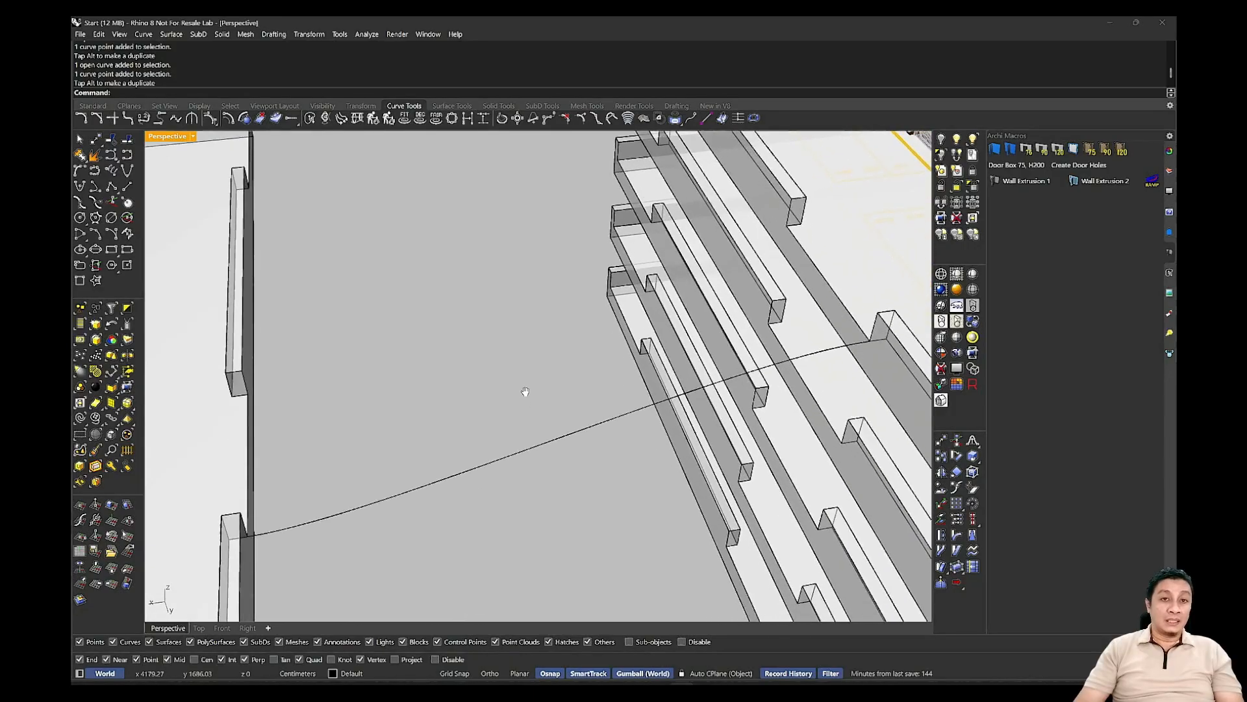
# Copy the blend curve and move the copy from its building-side end to the opposite parapet end's bottom corner at the opening.
pyautogui.click(495, 463)
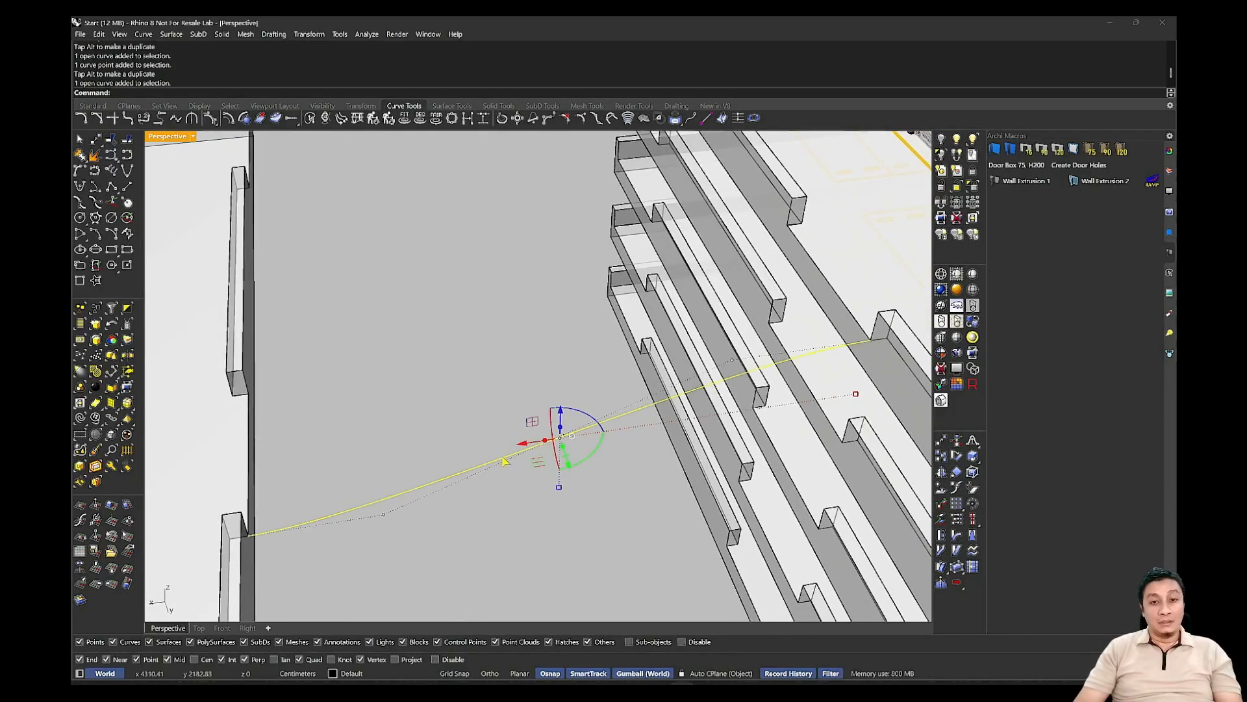
pyautogui.hotkey('ctrl', 'c')
pyautogui.hotkey('ctrl', 'v')
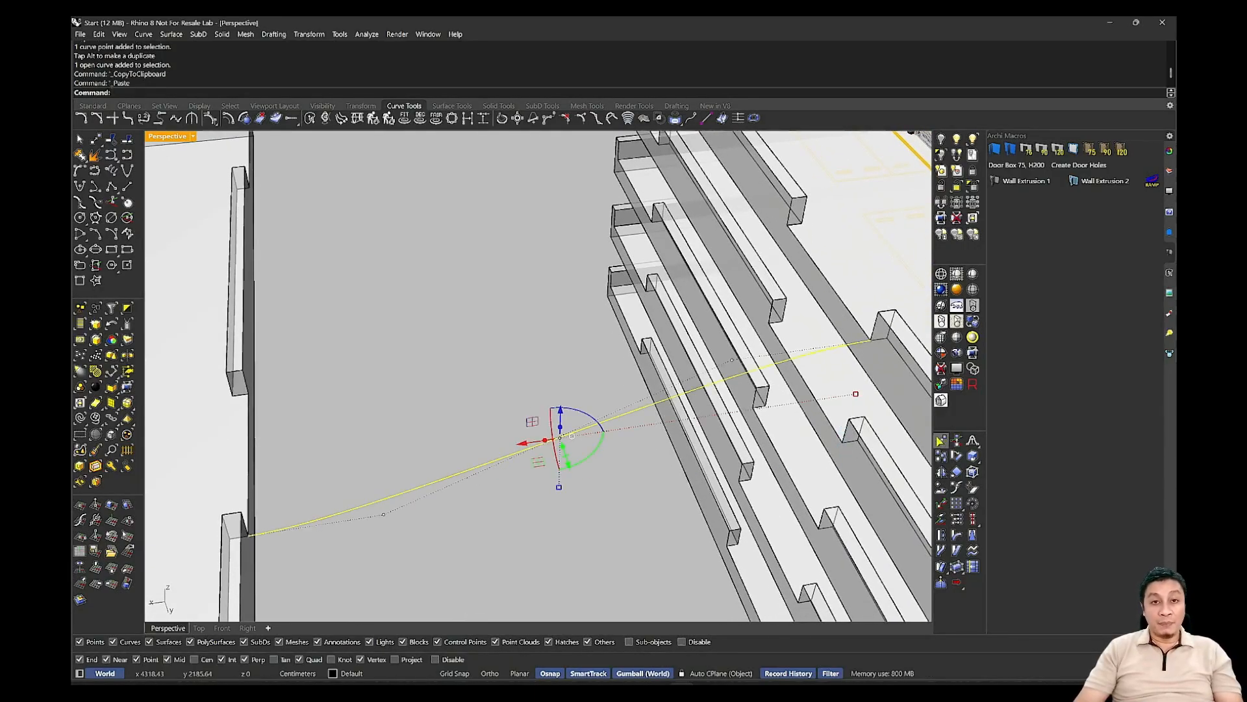
pyautogui.click(941, 440)
pyautogui.click(249, 535)
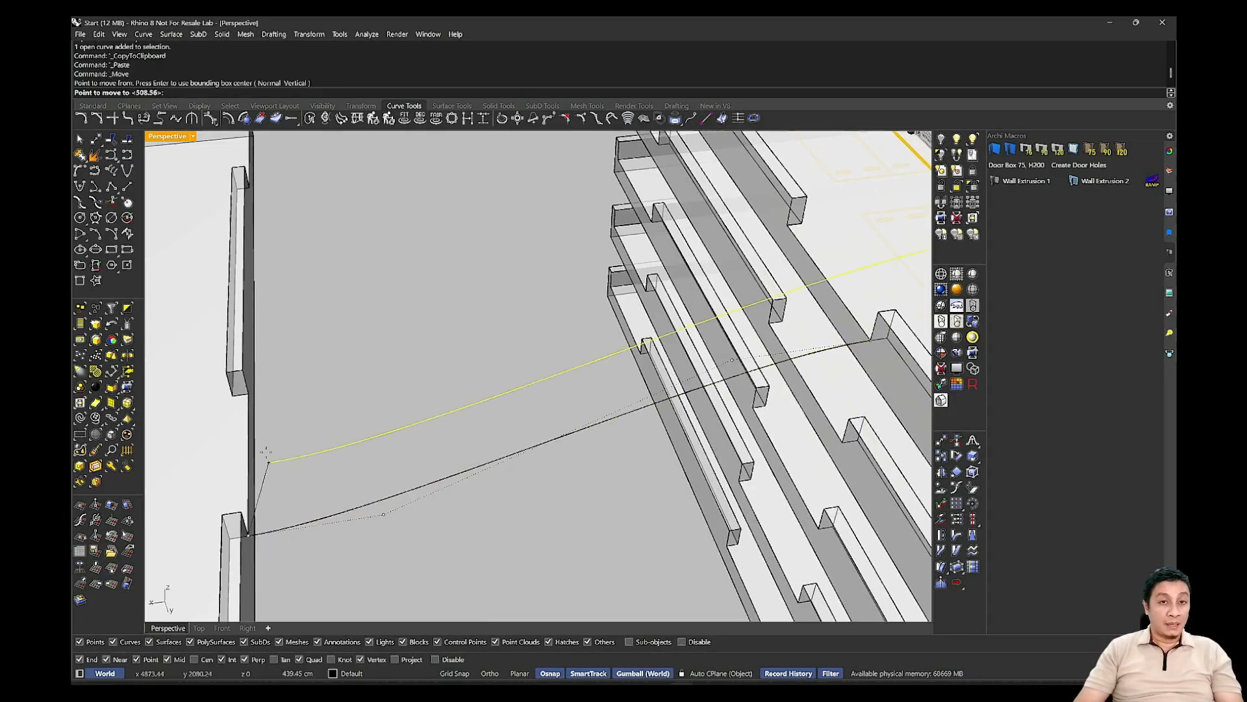
pyautogui.click(249, 392)
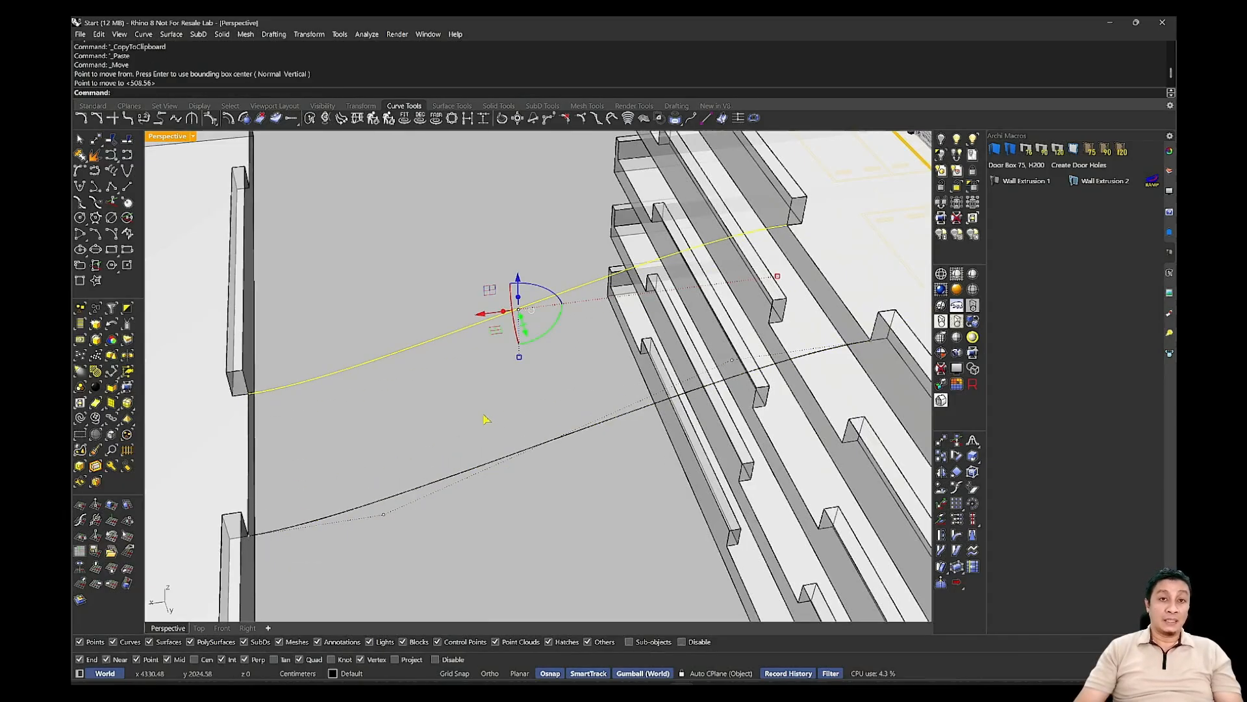
pyautogui.press('Escape')
pyautogui.press('Escape')
# Offset both bridge edge curves outward by 50, each away from the bridge's centre.
pyautogui.moveTo(471, 342)
pyautogui.mouseDown(button='right')
pyautogui.moveTo(472, 367)
pyautogui.moveTo(461, 364)
pyautogui.mouseUp(button='right')
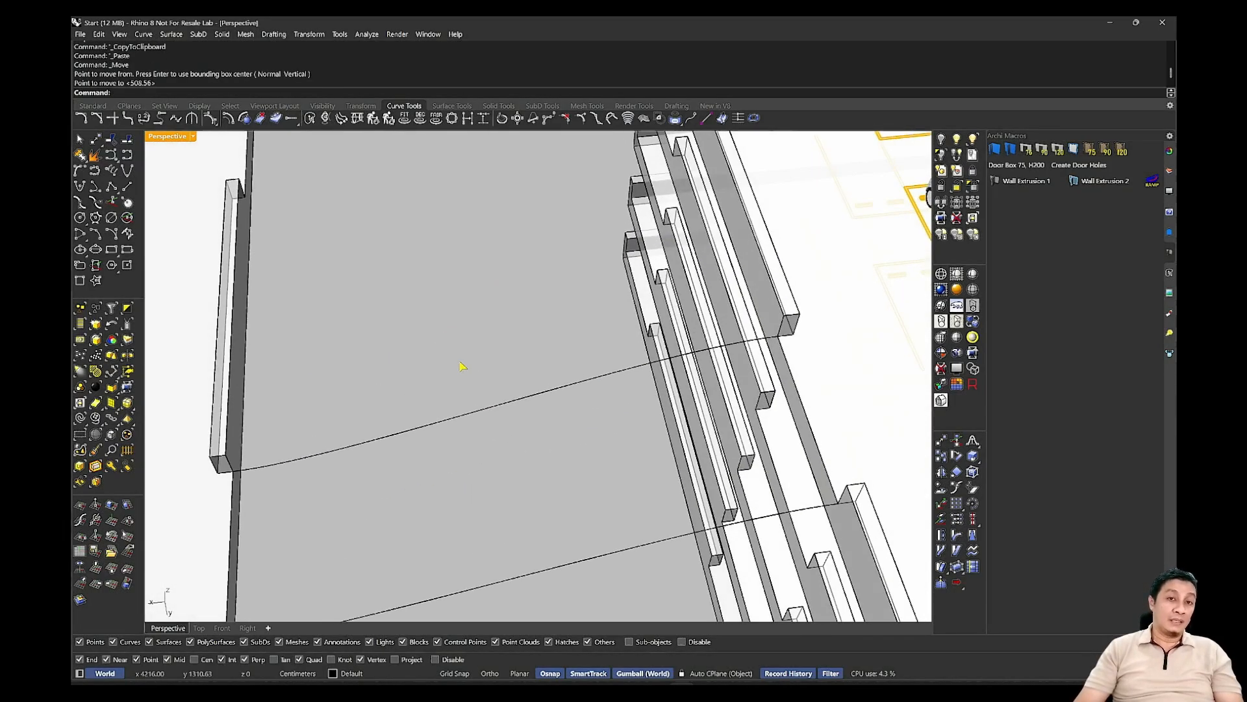
pyautogui.middleClick(461, 364)
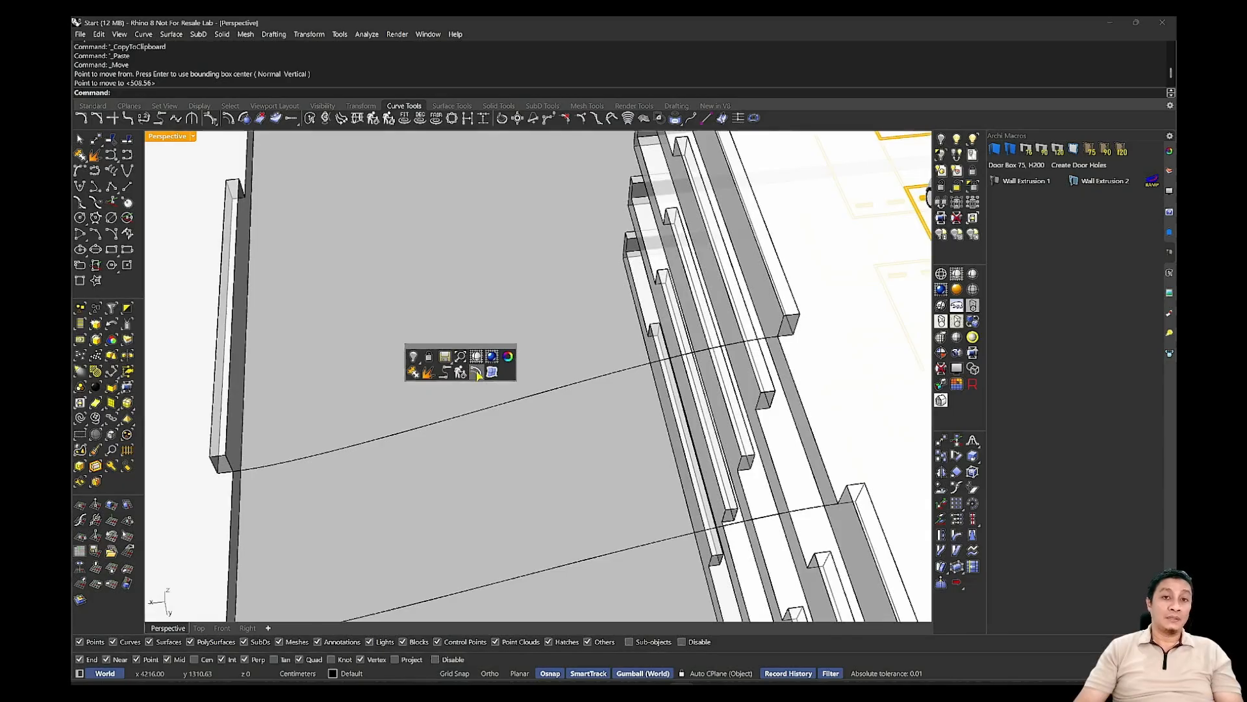
pyautogui.click(476, 372)
pyautogui.click(481, 406)
pyautogui.click(476, 351)
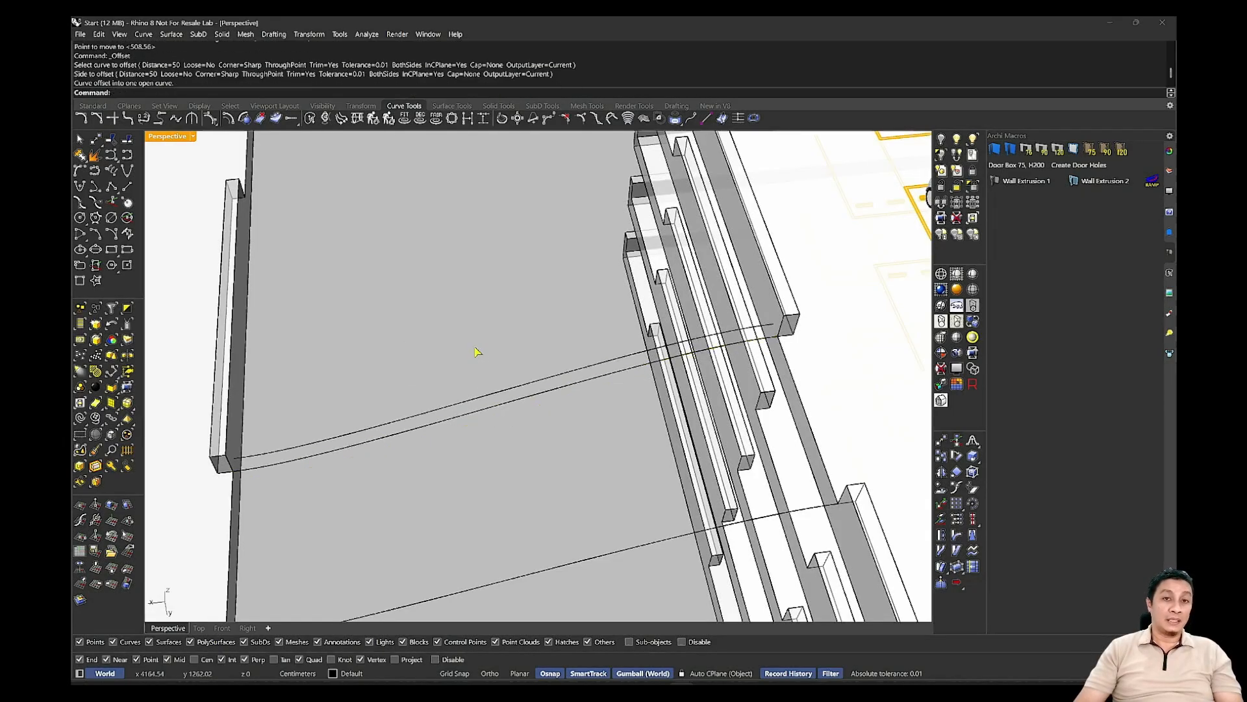
pyautogui.moveTo(477, 352); pyautogui.dragTo(498, 390, button='right')
pyautogui.click(499, 389)
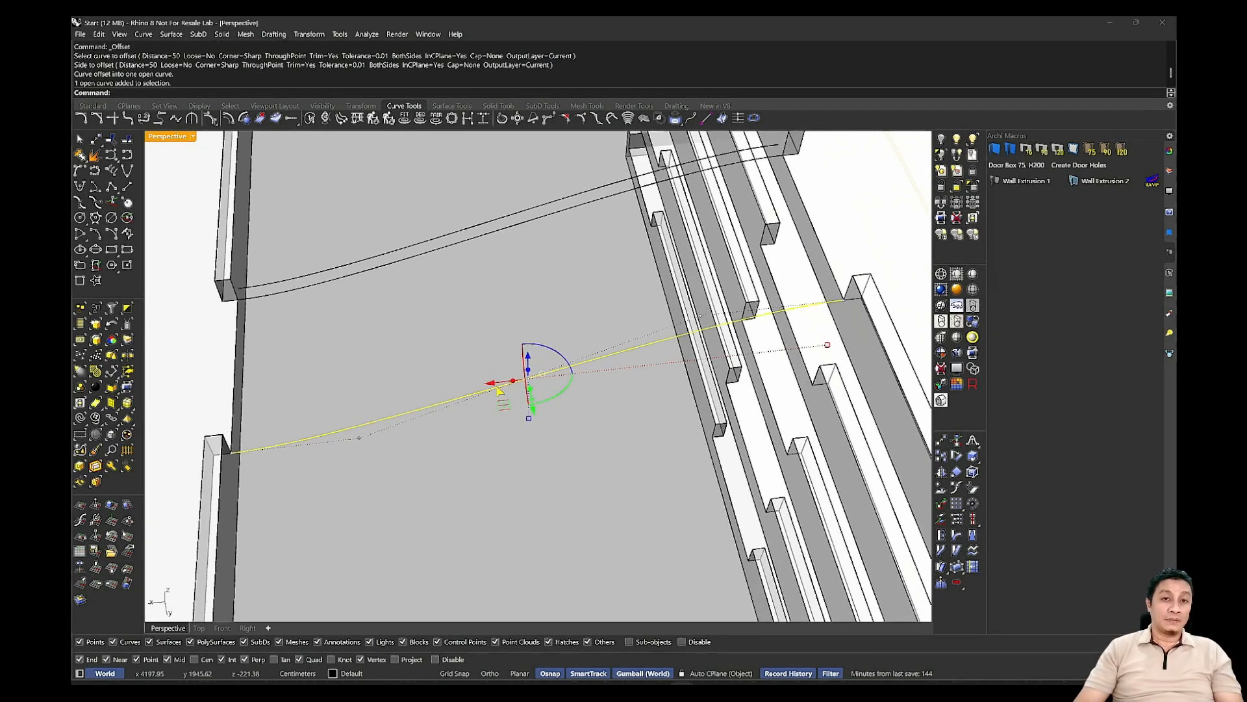
pyautogui.press('Return')
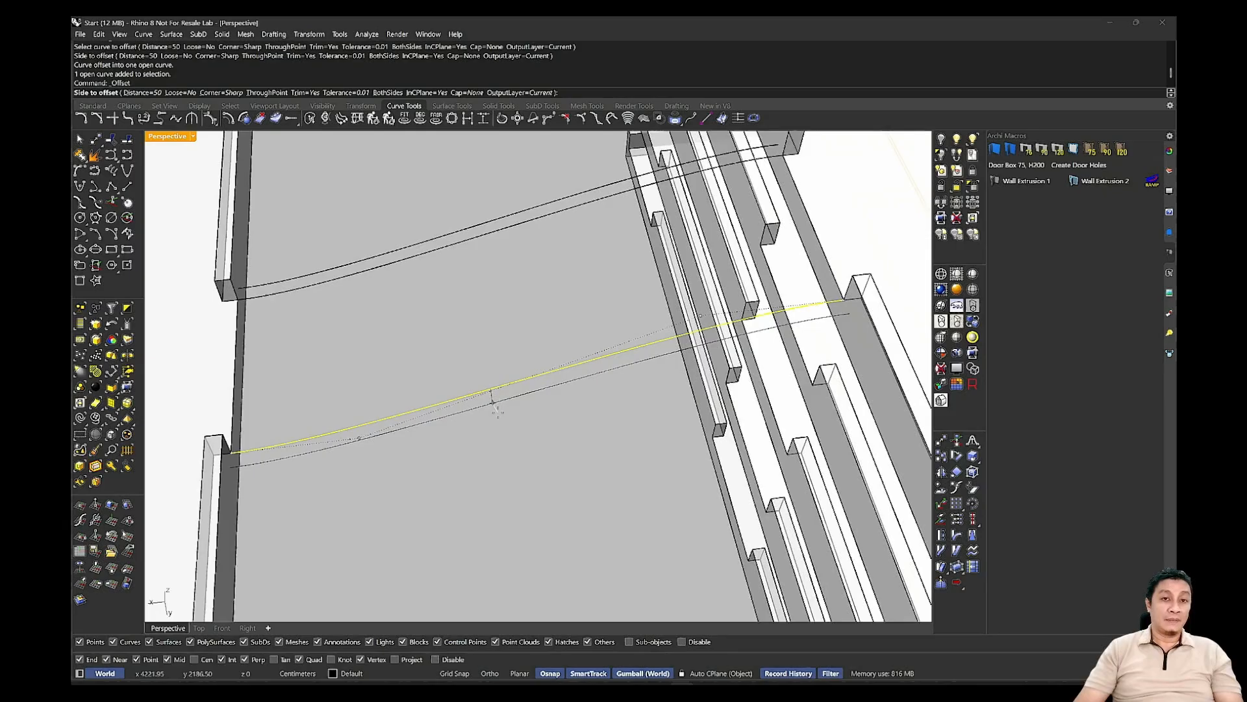
pyautogui.click(491, 409)
pyautogui.press('Escape')
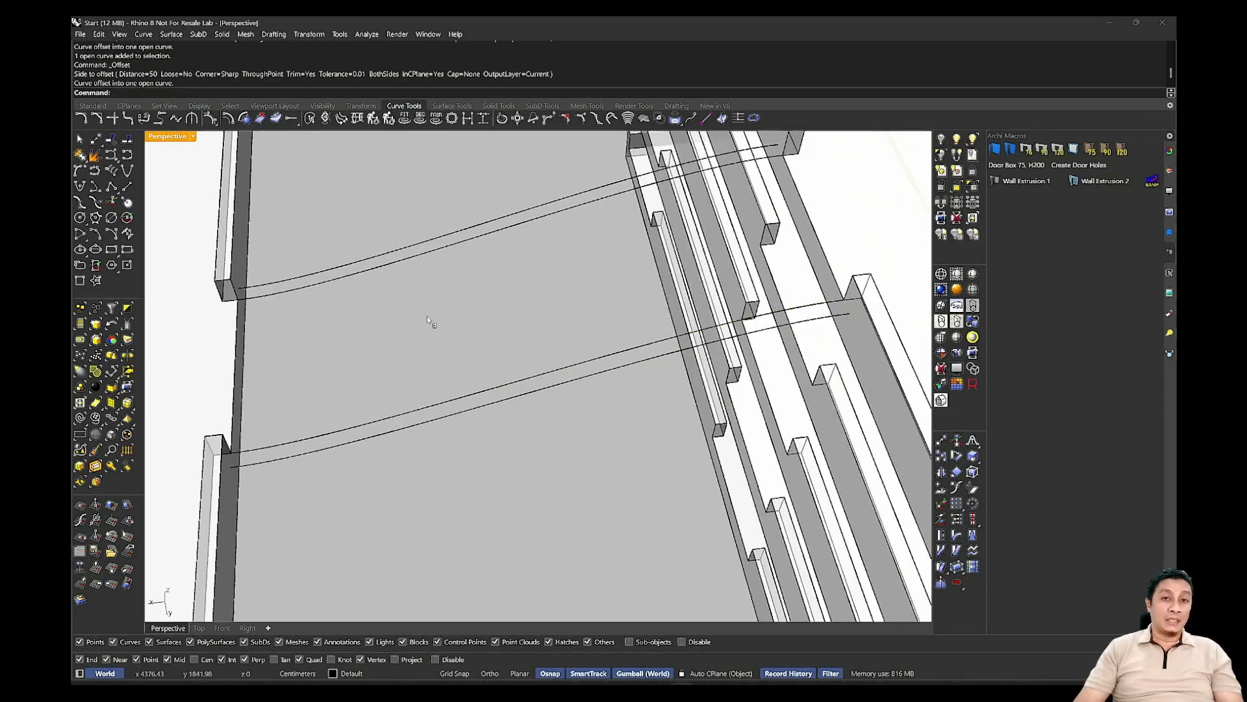
# Create an edge-curve surface between each pair of offset curves to form the bridge's two parapet strips.
pyautogui.middleClick(426, 315)
pyautogui.click(457, 316)
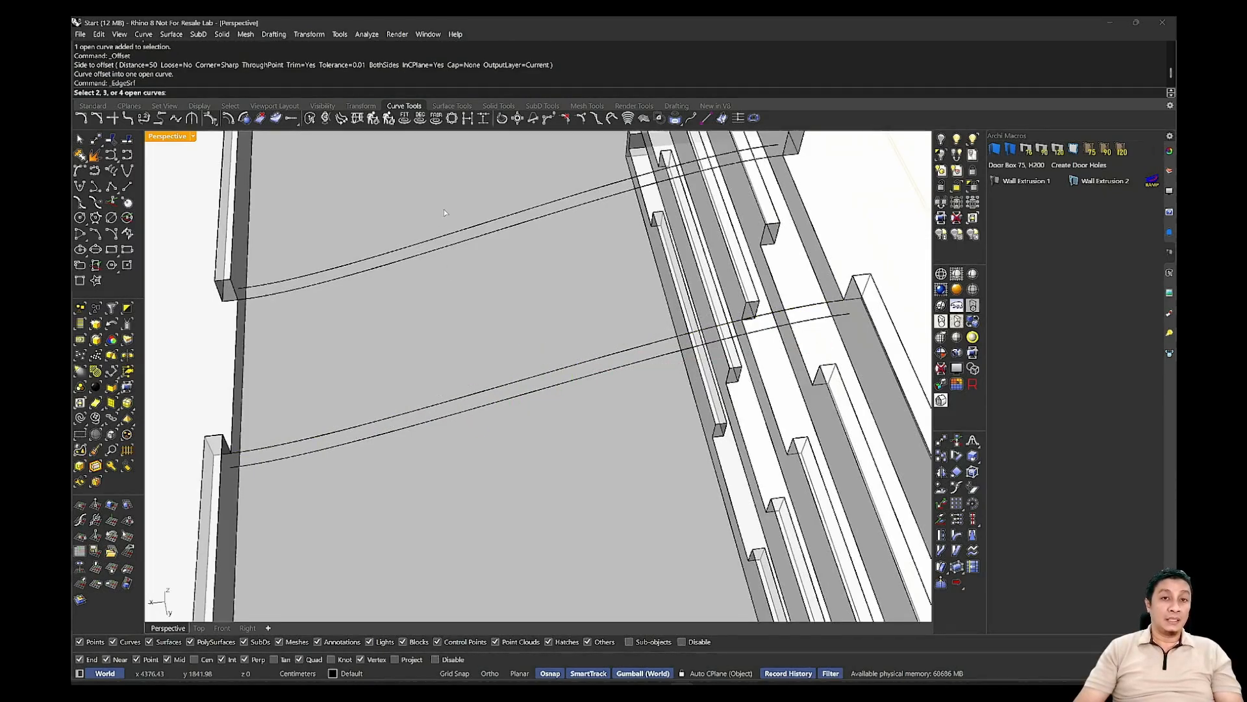
pyautogui.moveTo(444, 212); pyautogui.dragTo(422, 257)
pyautogui.press('Return')
pyautogui.moveTo(437, 393); pyautogui.dragTo(402, 456)
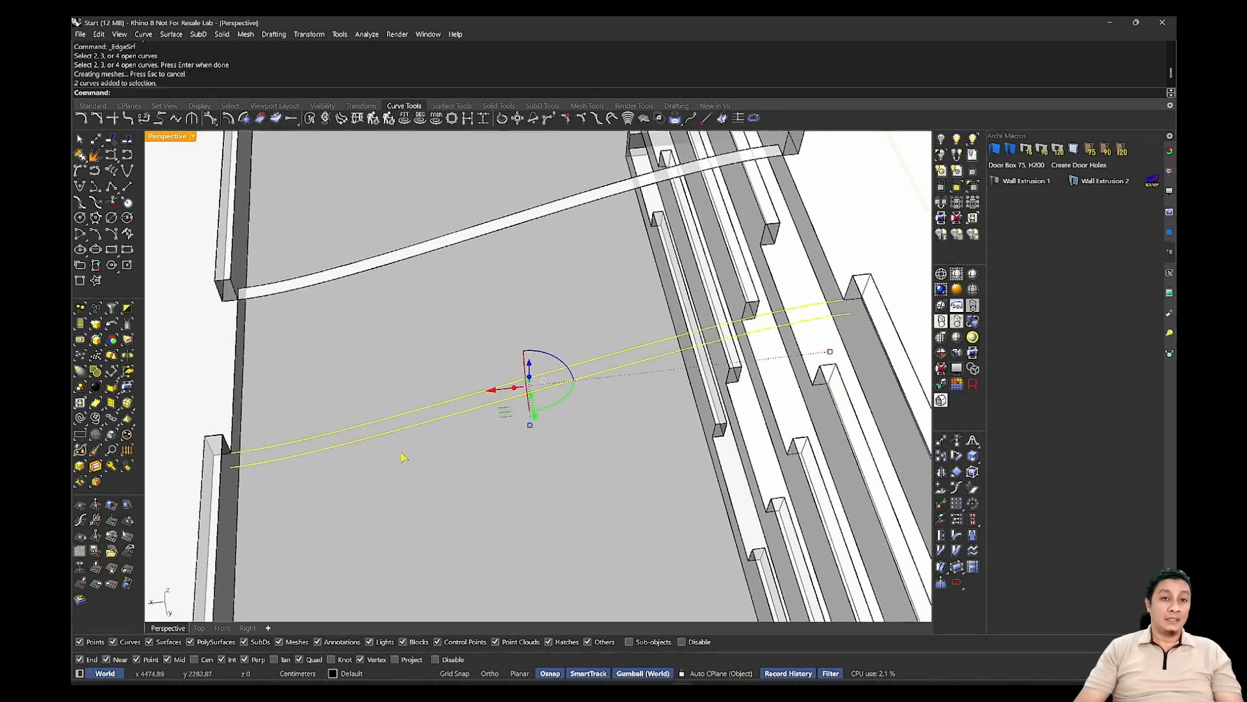
pyautogui.press('Return')
# Select all curves in the model and delete them, keeping the two strip surfaces.
pyautogui.click(442, 447)
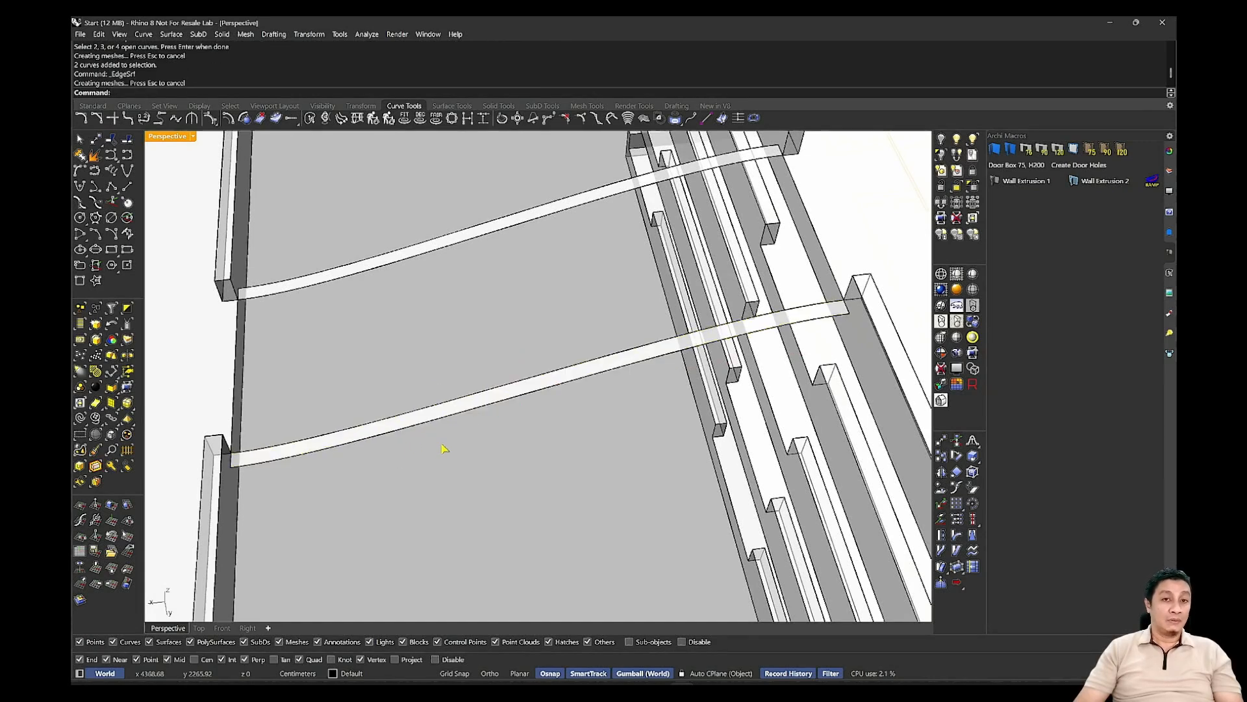
pyautogui.click(79, 420)
pyautogui.press('Delete')
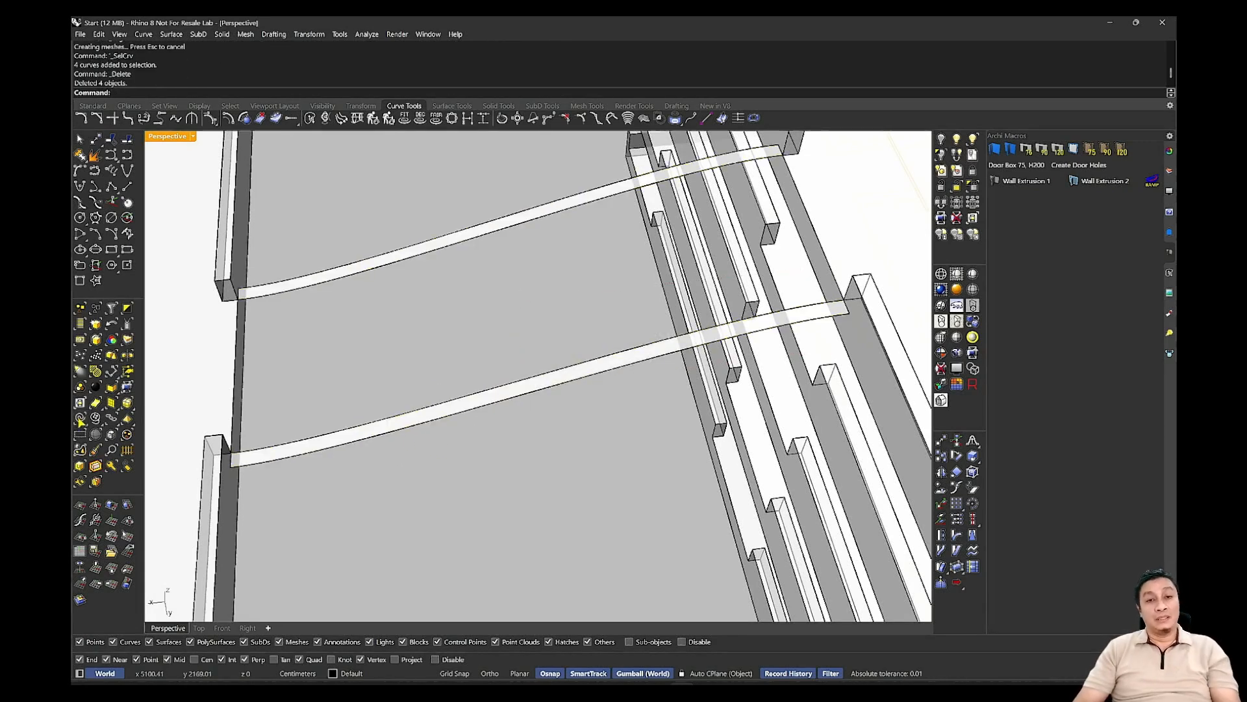
pyautogui.click(640, 382)
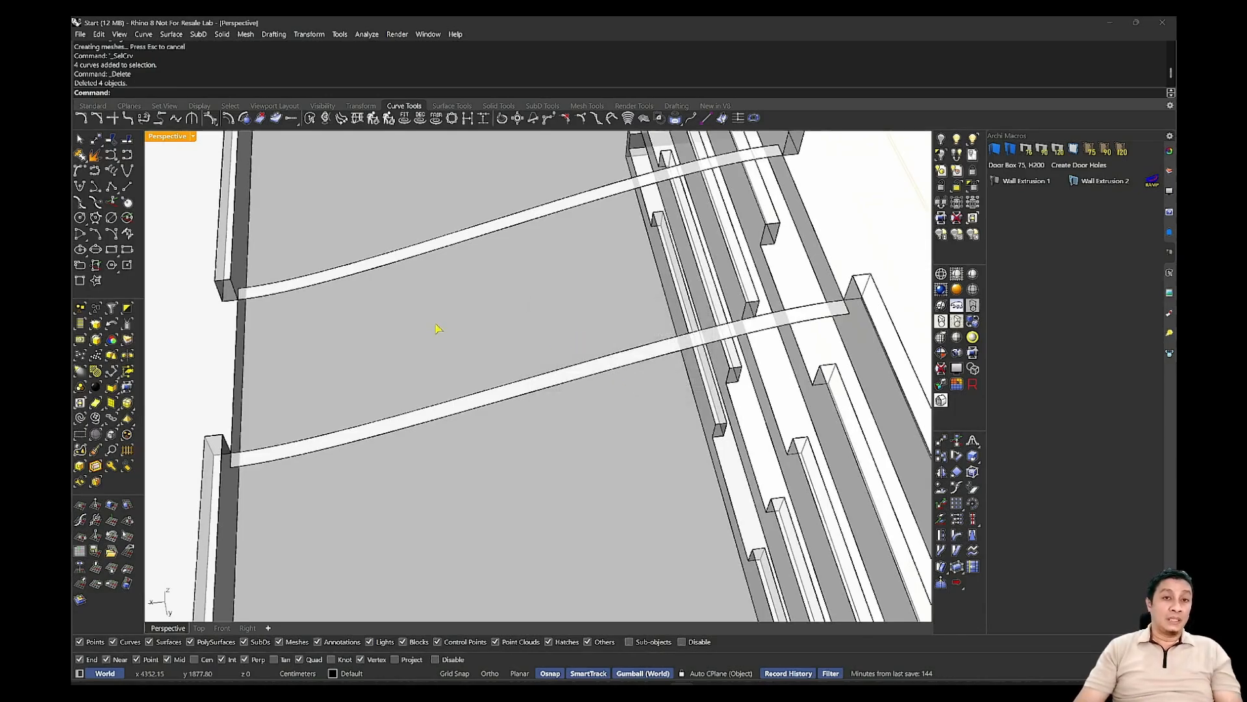
pyautogui.press('Return')
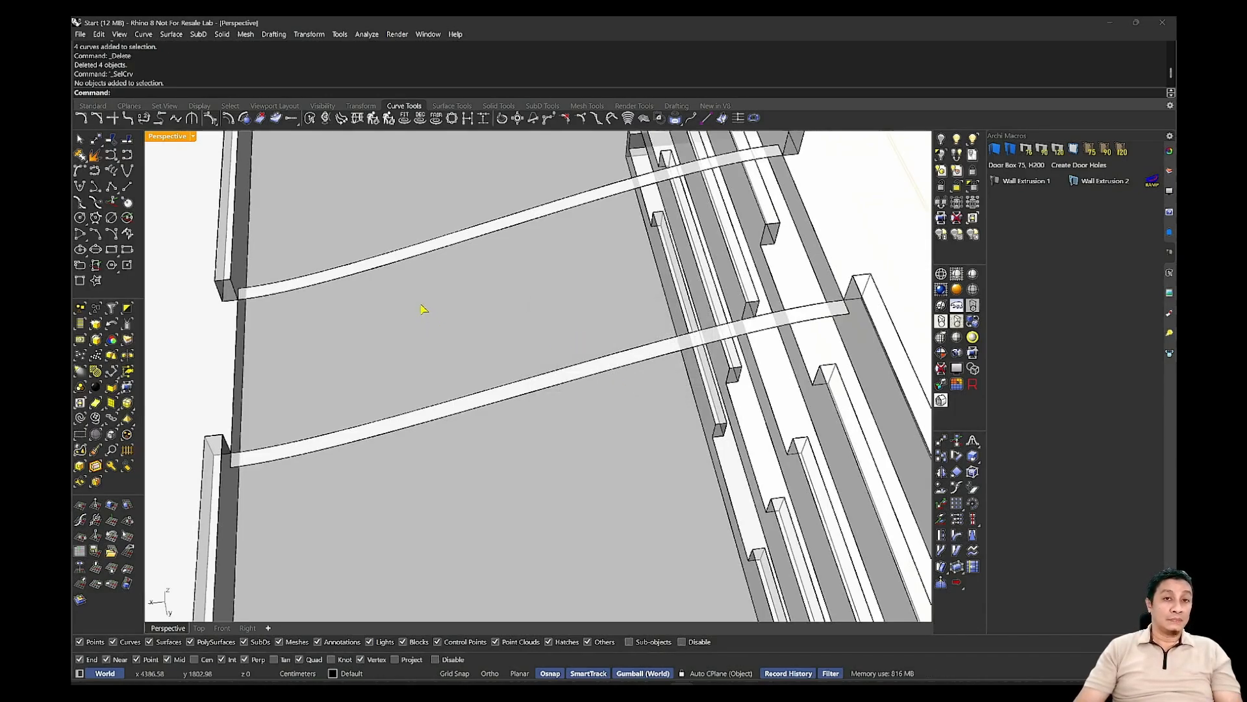
# Create the bridge deck surface from the outer long edges of the two parapet strips.
pyautogui.click(422, 241)
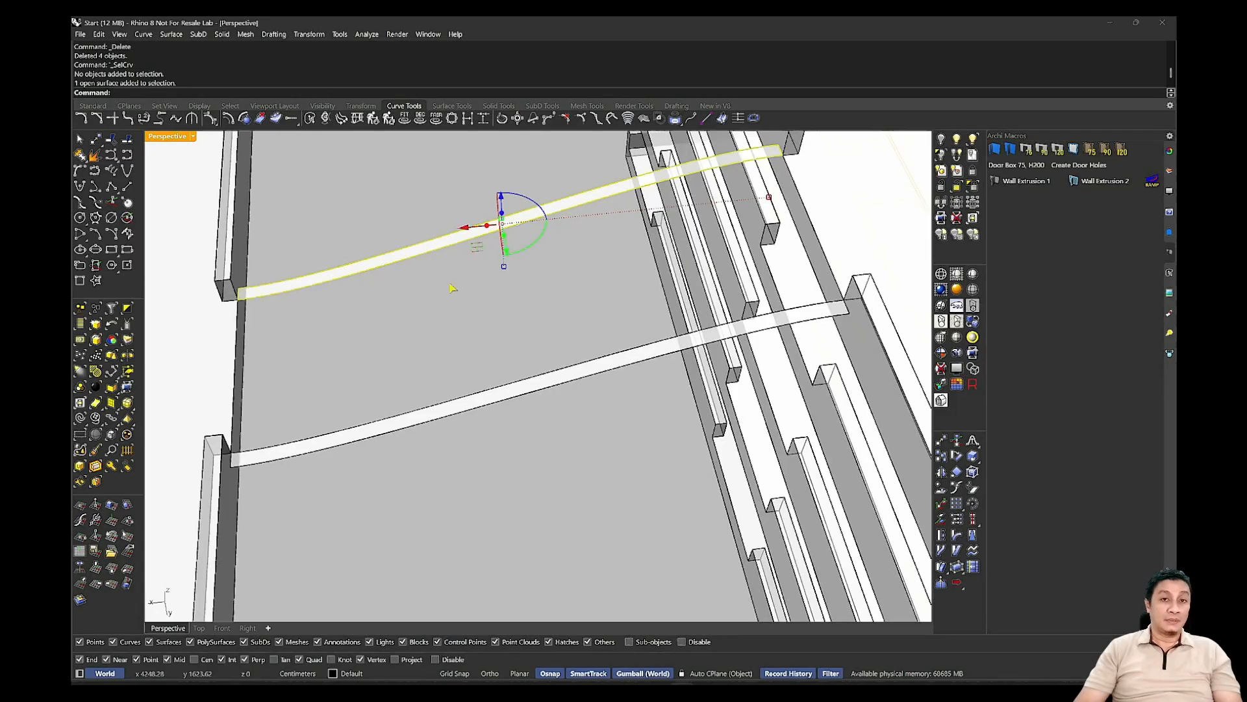
pyautogui.press('Escape')
pyautogui.middleClick(435, 317)
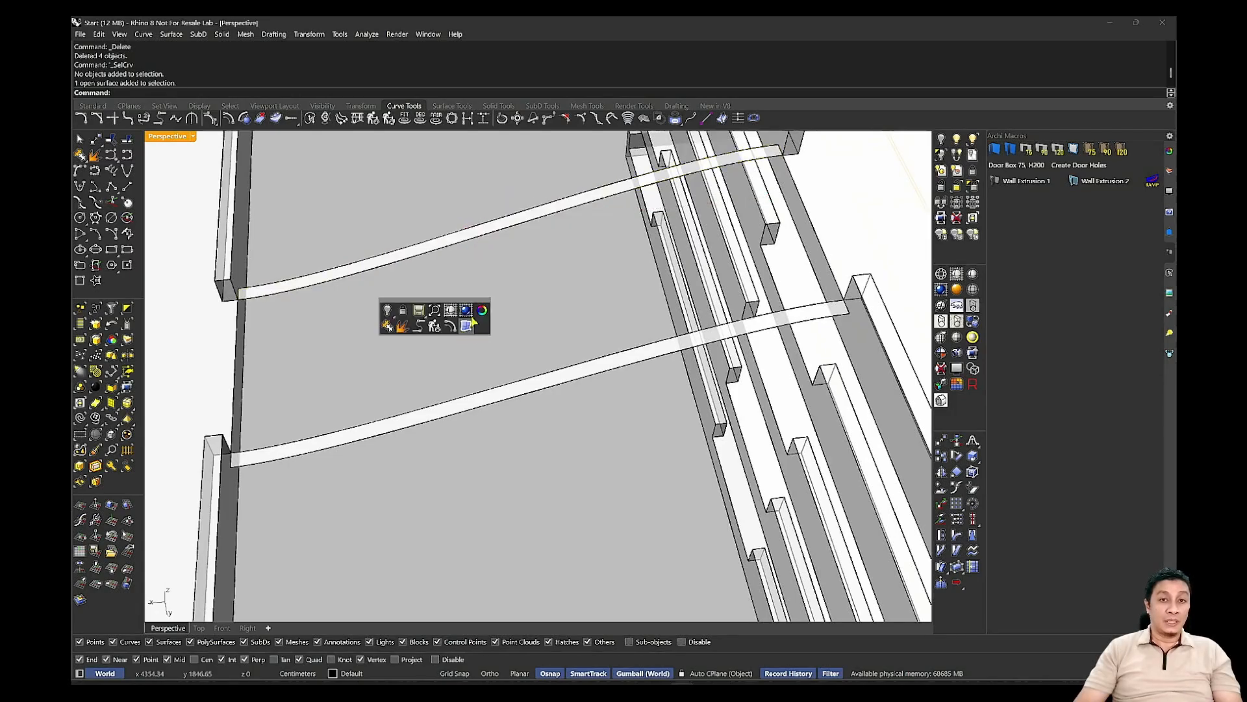
pyautogui.click(423, 317)
pyautogui.click(422, 245)
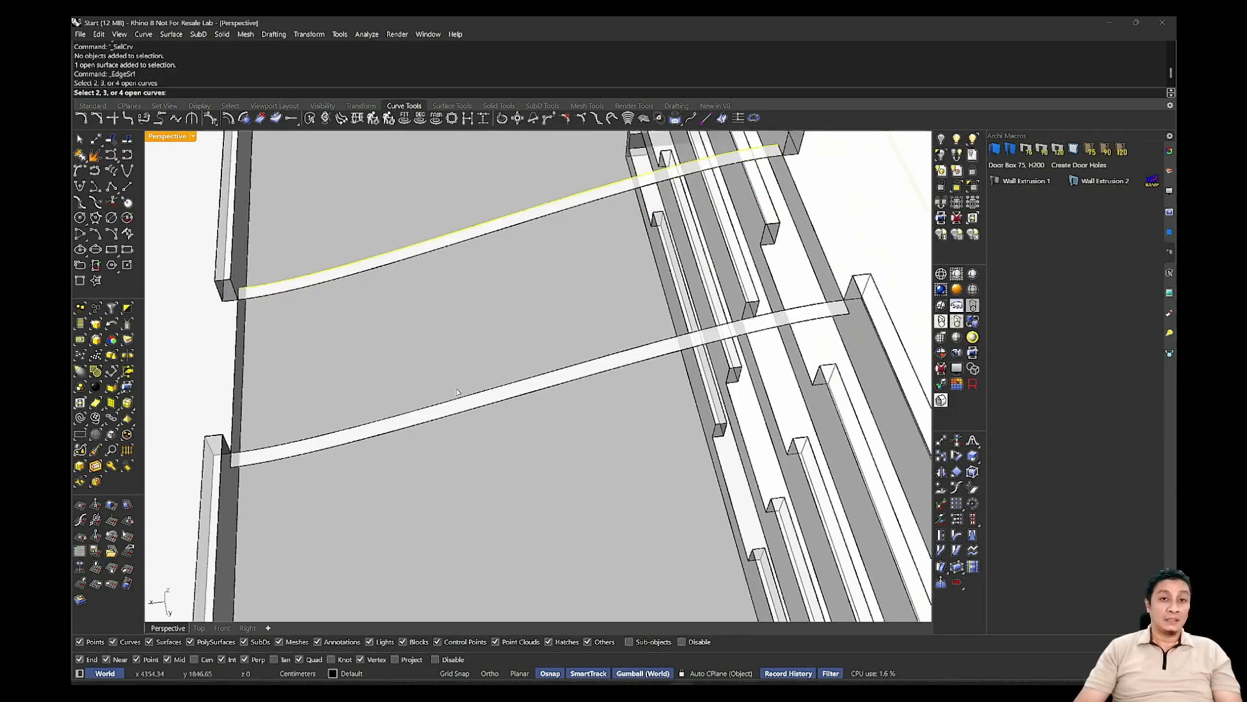
pyautogui.click(469, 408)
pyautogui.rightClick(472, 406)
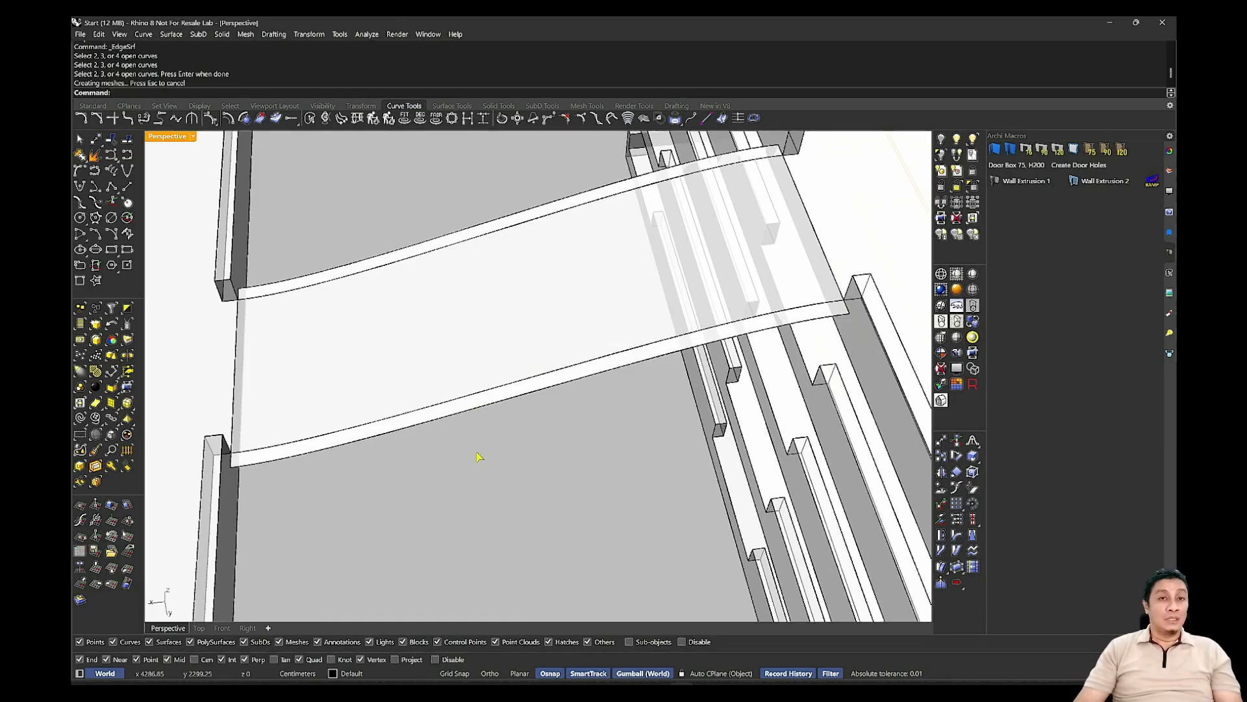
# Extrude the two parapet strips 100 upward along Z.
pyautogui.click(422, 258)
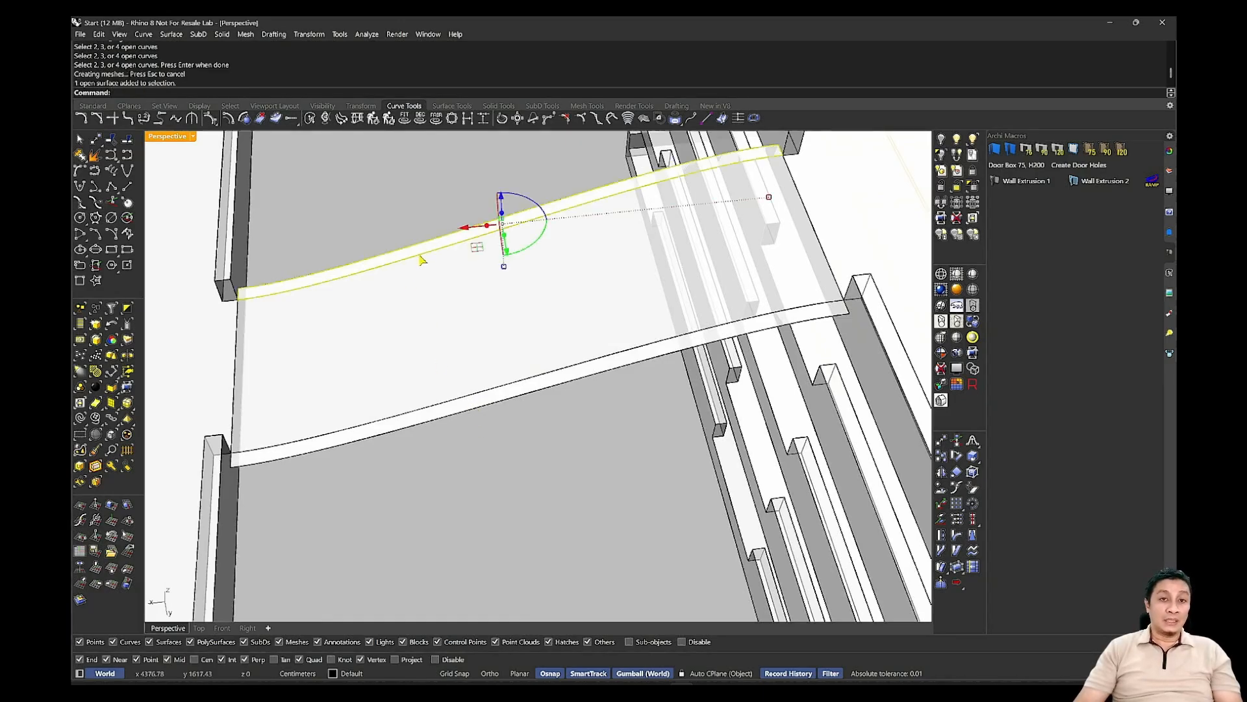
pyautogui.keyDown('shift'); pyautogui.click(466, 396); pyautogui.keyUp('shift')
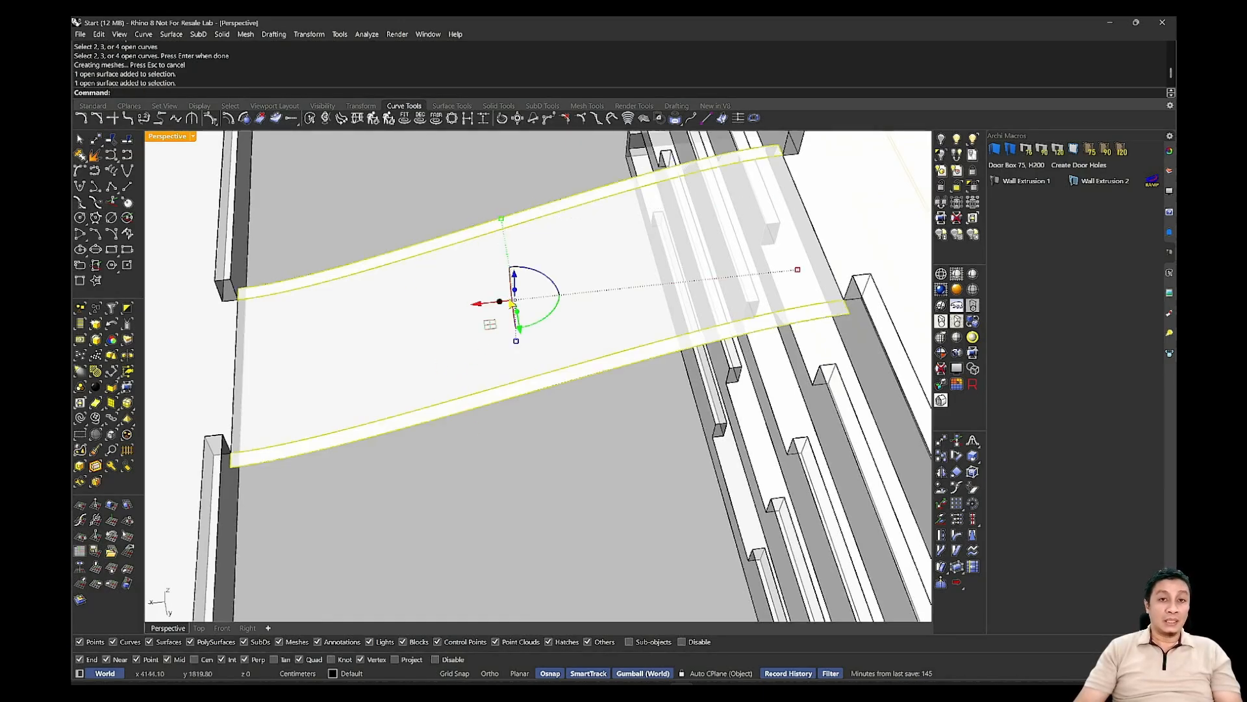
pyautogui.click(516, 292)
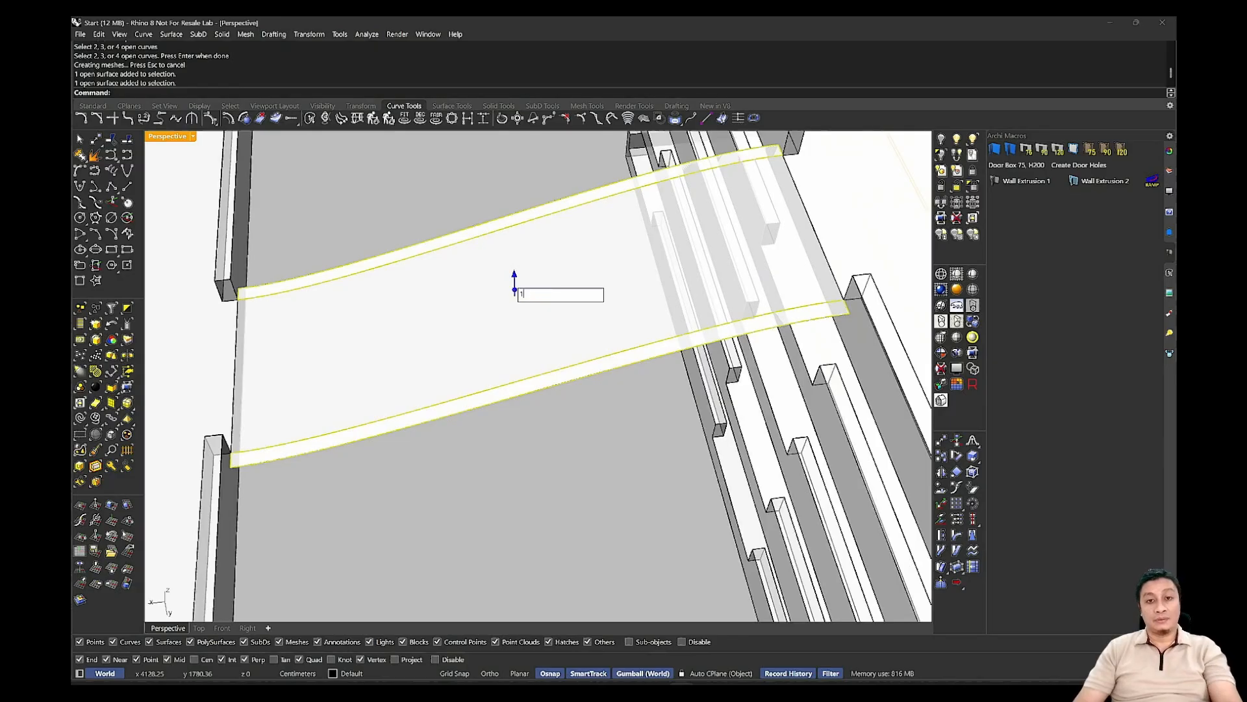
pyautogui.write('100')
pyautogui.press('Return')
# Extrude the bridge deck surface 100 downward along Z with a value of -100.
pyautogui.moveTo(436, 362); pyautogui.dragTo(435, 330, button='right')
pyautogui.click(434, 343)
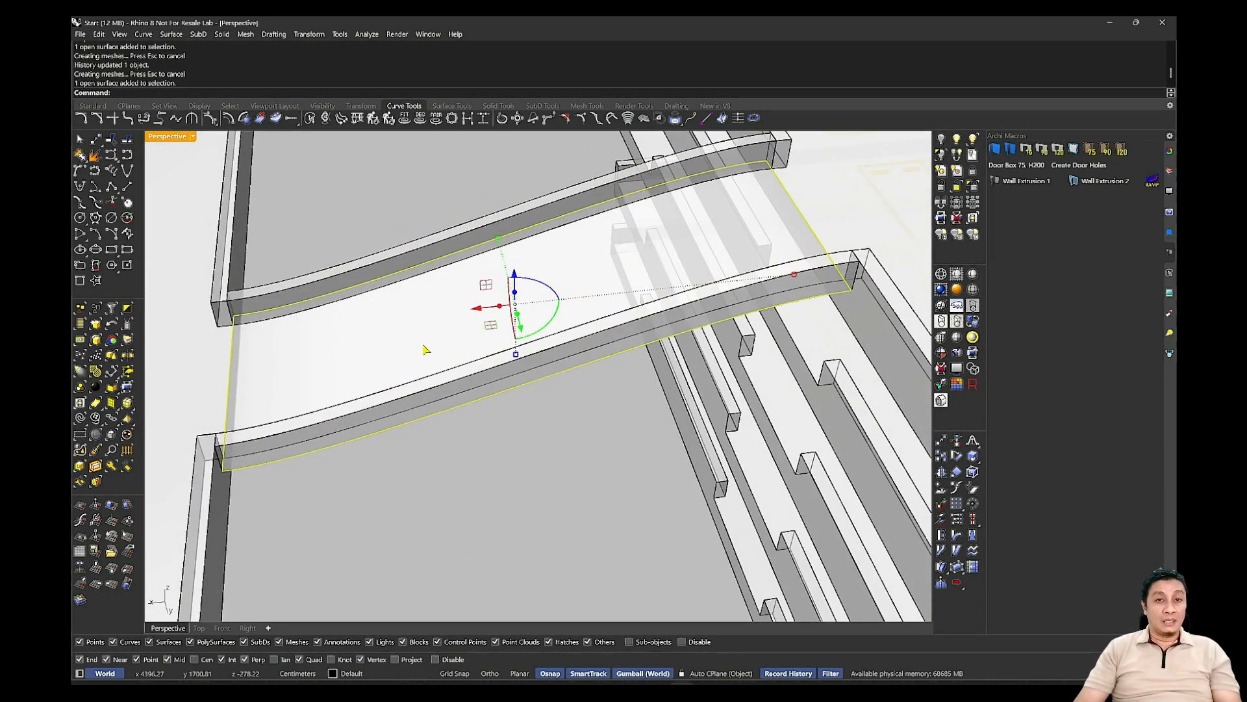
pyautogui.click(516, 292)
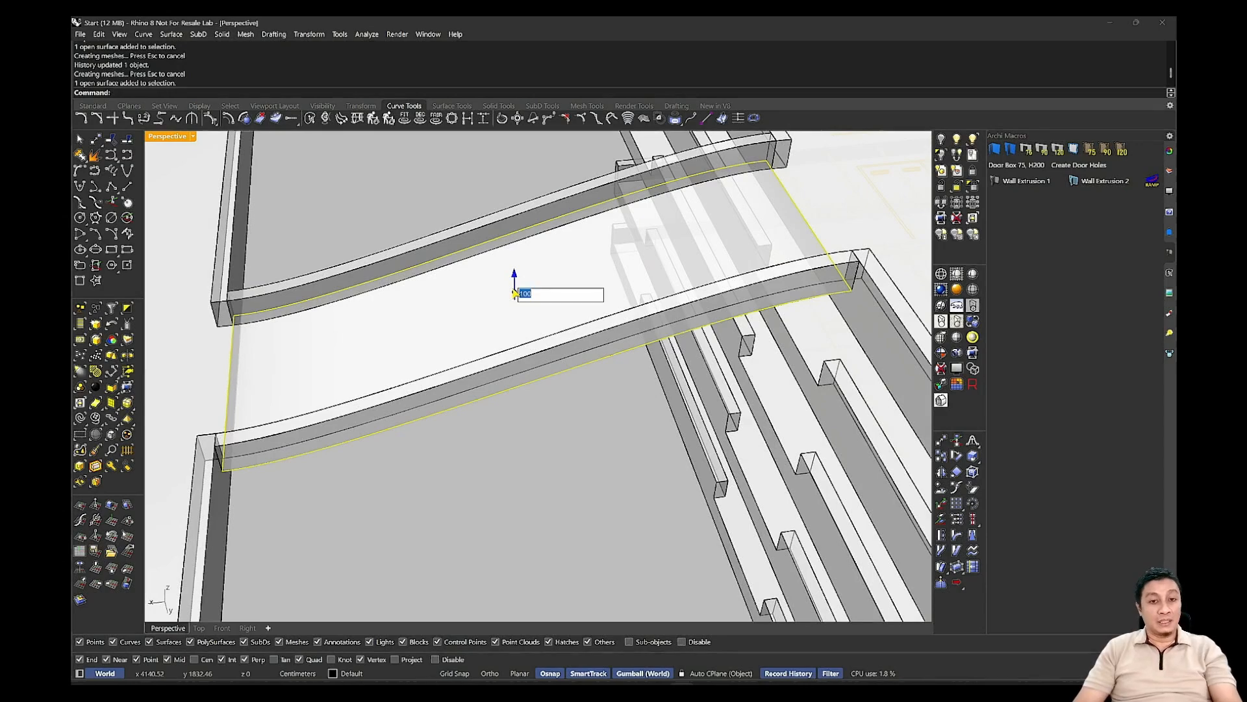
pyautogui.write('-100')
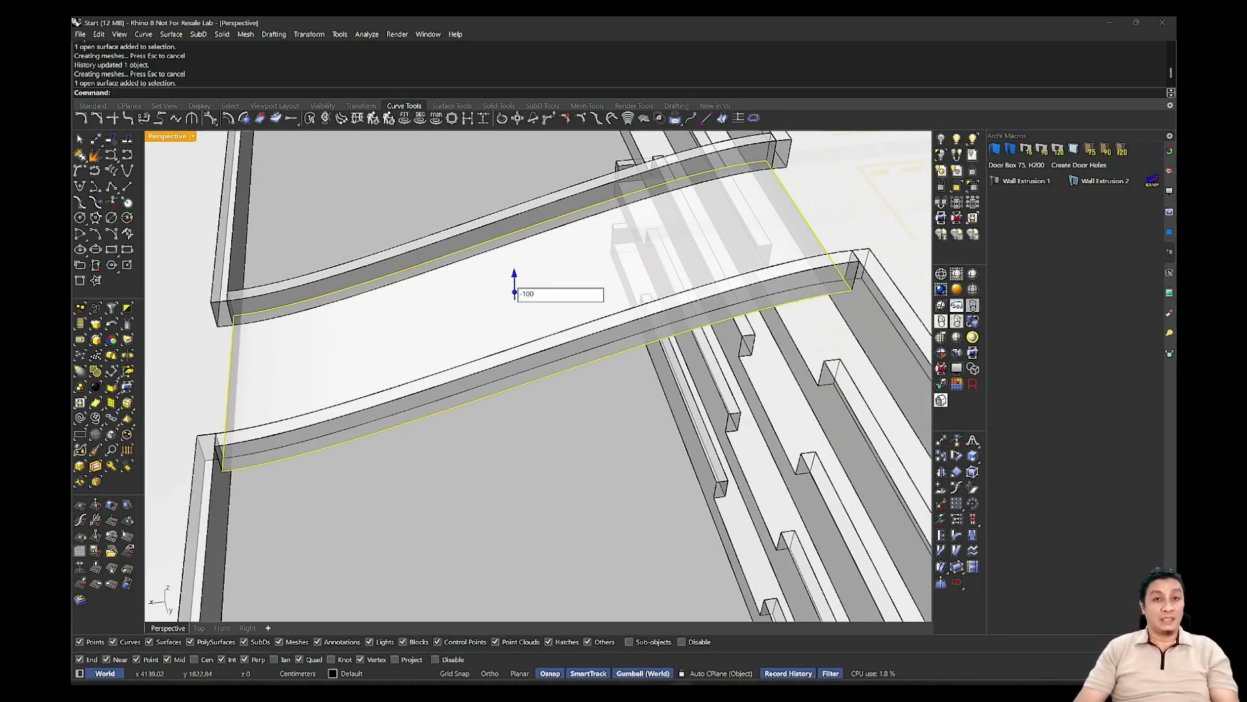
pyautogui.press('Return')
pyautogui.click(661, 386)
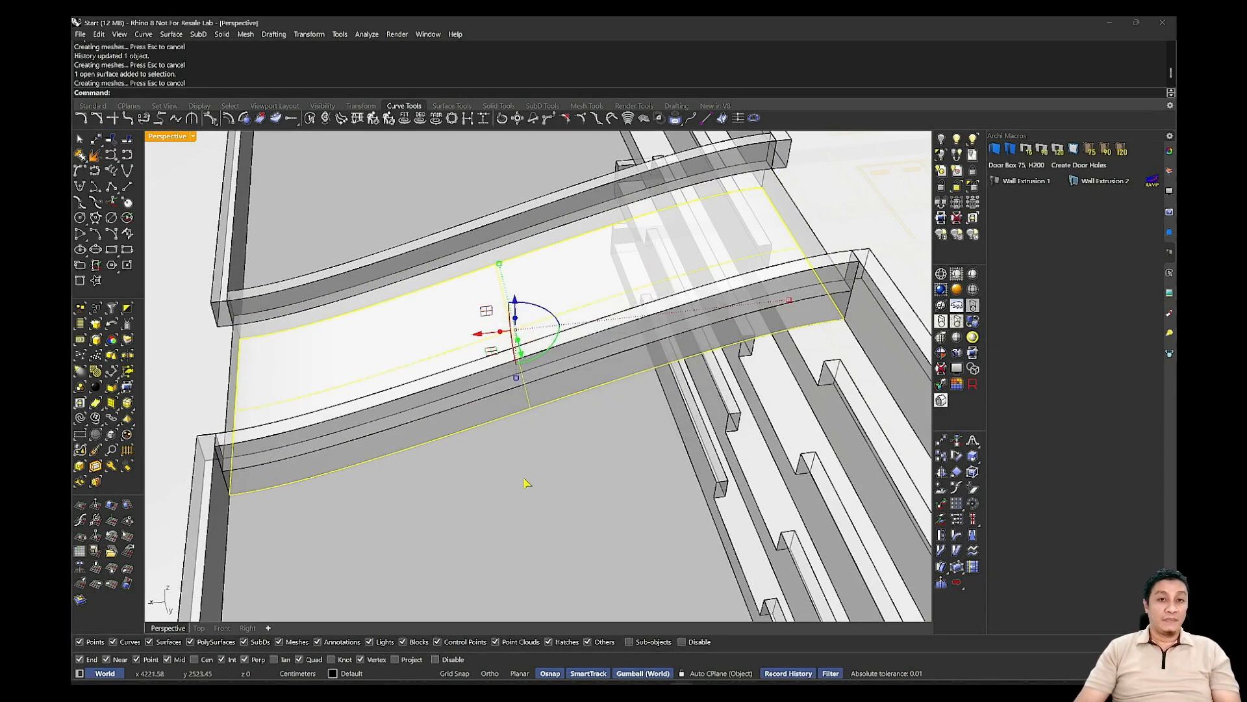
pyautogui.click(524, 480)
# Set the viewport display to Shaded and inspect how the curved bridge meets the openings at both ends.
pyautogui.moveTo(524, 481); pyautogui.dragTo(847, 340, button='right')
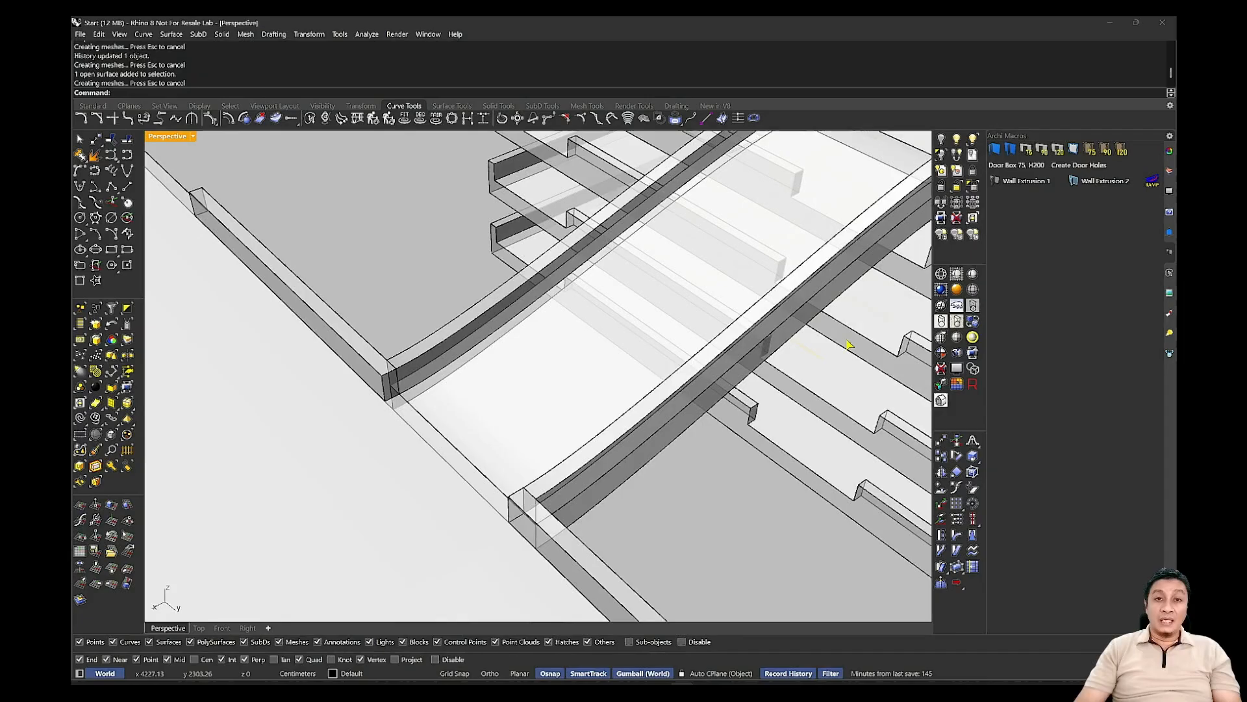
pyautogui.click(956, 276)
pyautogui.moveTo(799, 383)
pyautogui.mouseDown(button='right')
pyautogui.moveTo(639, 319)
pyautogui.moveTo(679, 315)
pyautogui.moveTo(743, 361)
pyautogui.moveTo(578, 300)
pyautogui.moveTo(593, 446)
pyautogui.moveTo(502, 489)
pyautogui.mouseUp(button='right')
pyautogui.moveTo(639, 494); pyautogui.dragTo(548, 485, button='right')
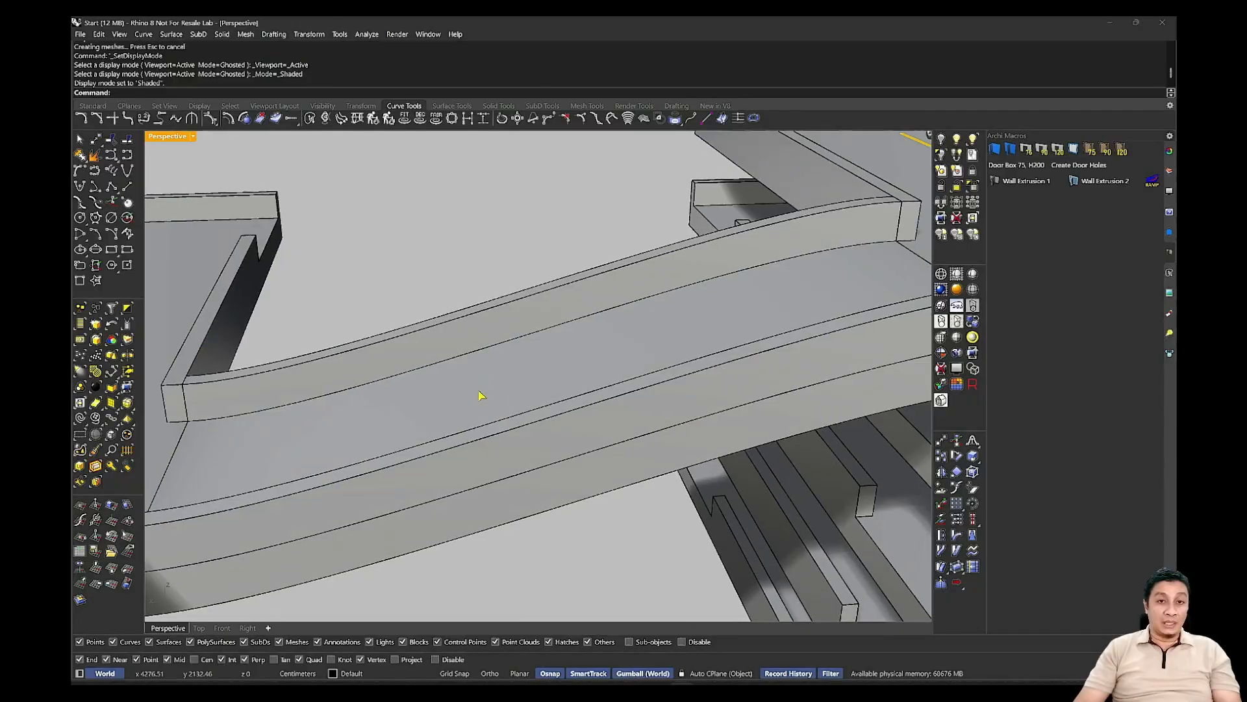
pyautogui.moveTo(723, 325); pyautogui.dragTo(538, 361, button='right')
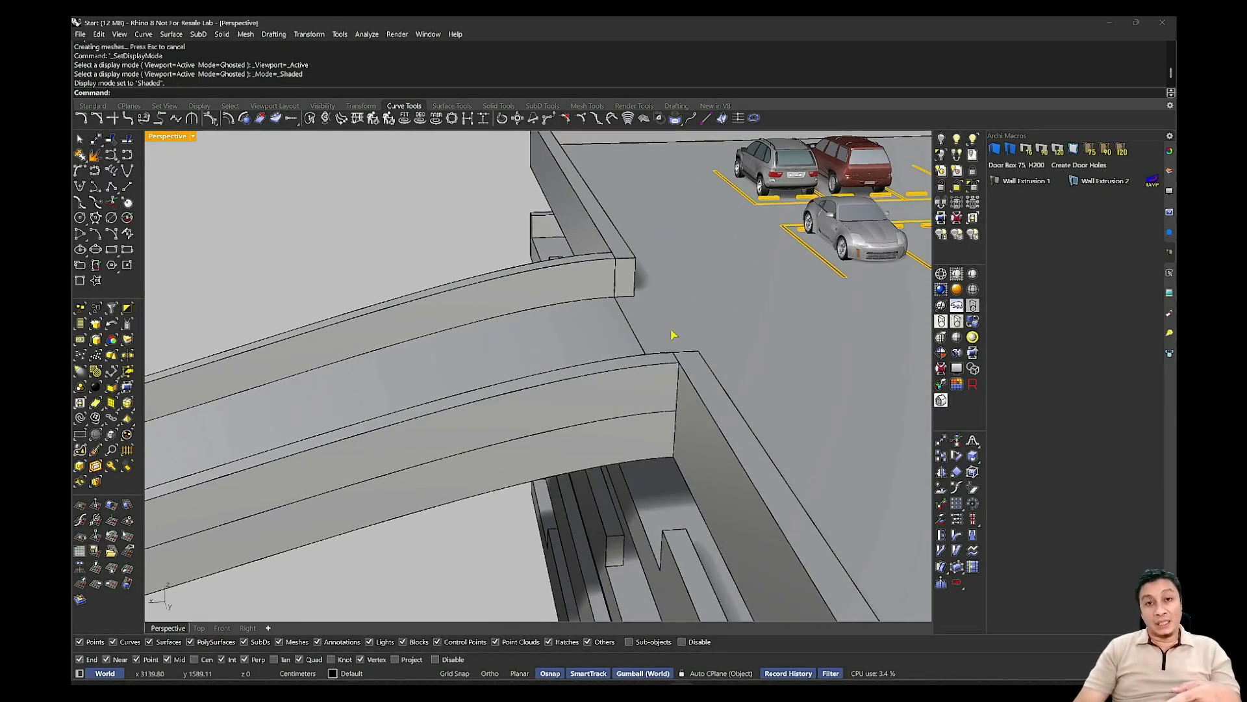
pyautogui.moveTo(667, 326); pyautogui.dragTo(734, 237, button='right')
# Start a rectangular array of the curved bridge and the adjacent building level, with 1 in X and Y and 3 in Z.
pyautogui.moveTo(697, 210); pyautogui.dragTo(645, 328)
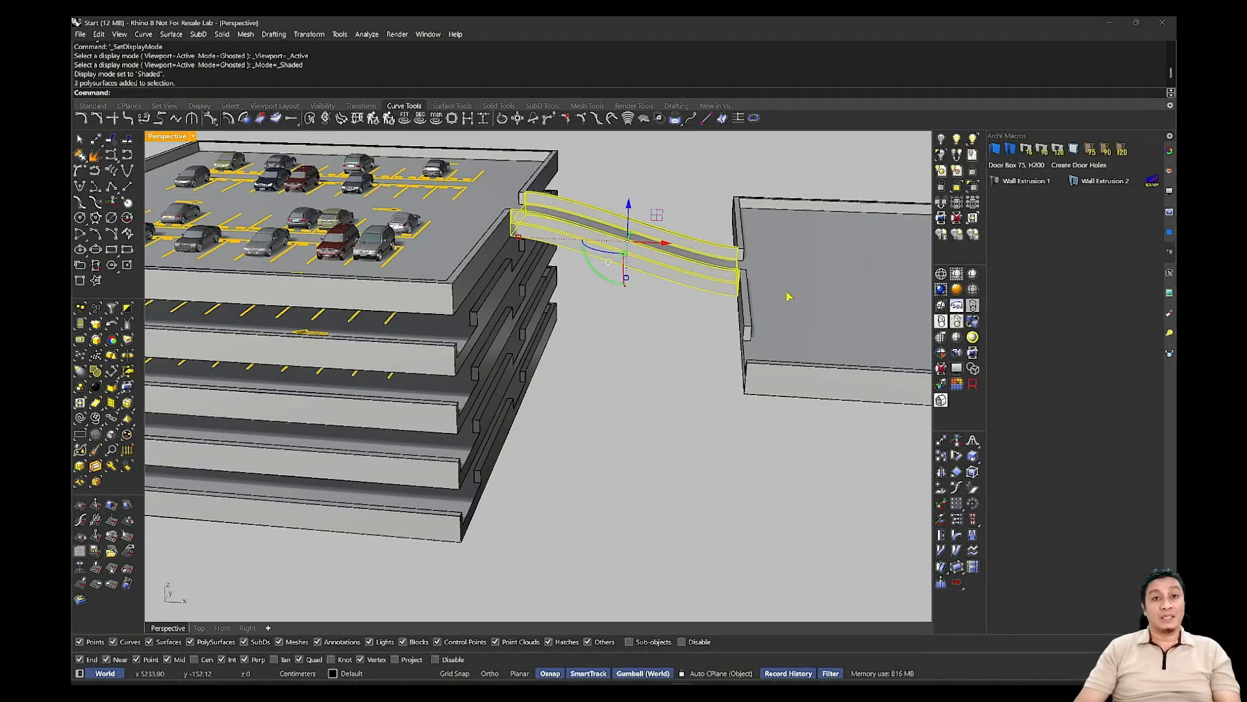
pyautogui.click(699, 387)
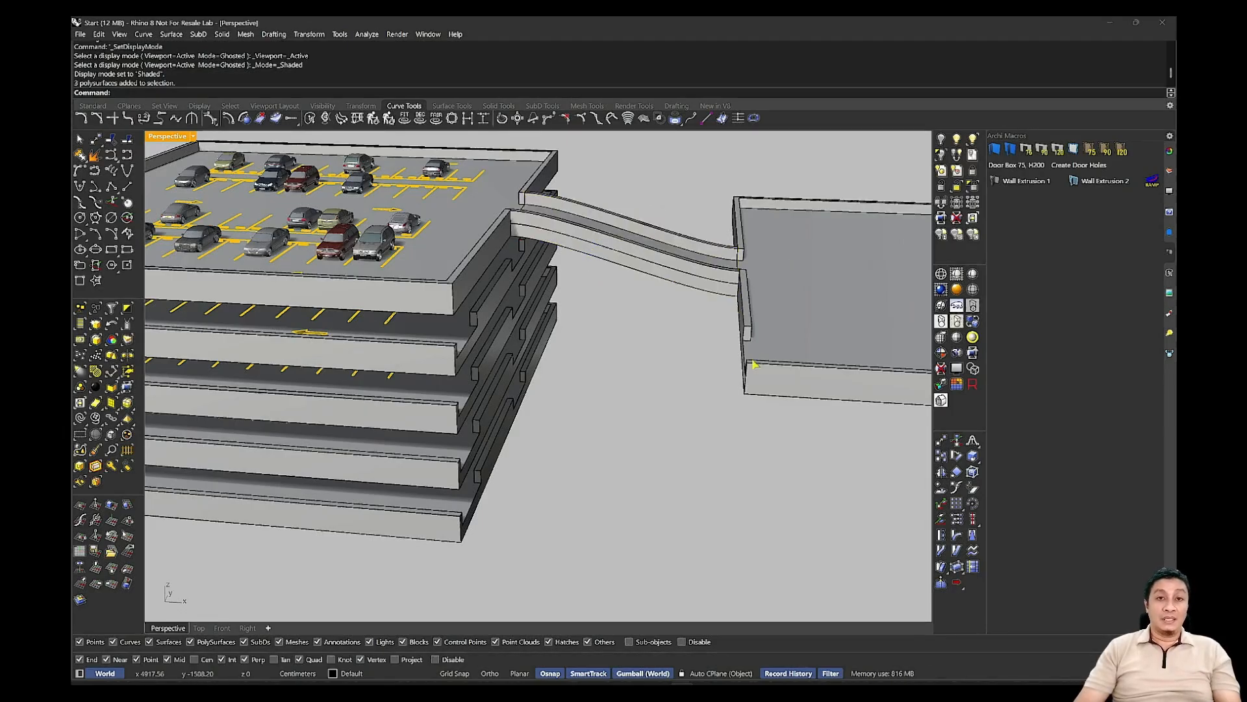
pyautogui.click(805, 340)
pyautogui.keyDown('shift'); pyautogui.moveTo(660, 190); pyautogui.dragTo(659, 389); pyautogui.keyUp('shift')
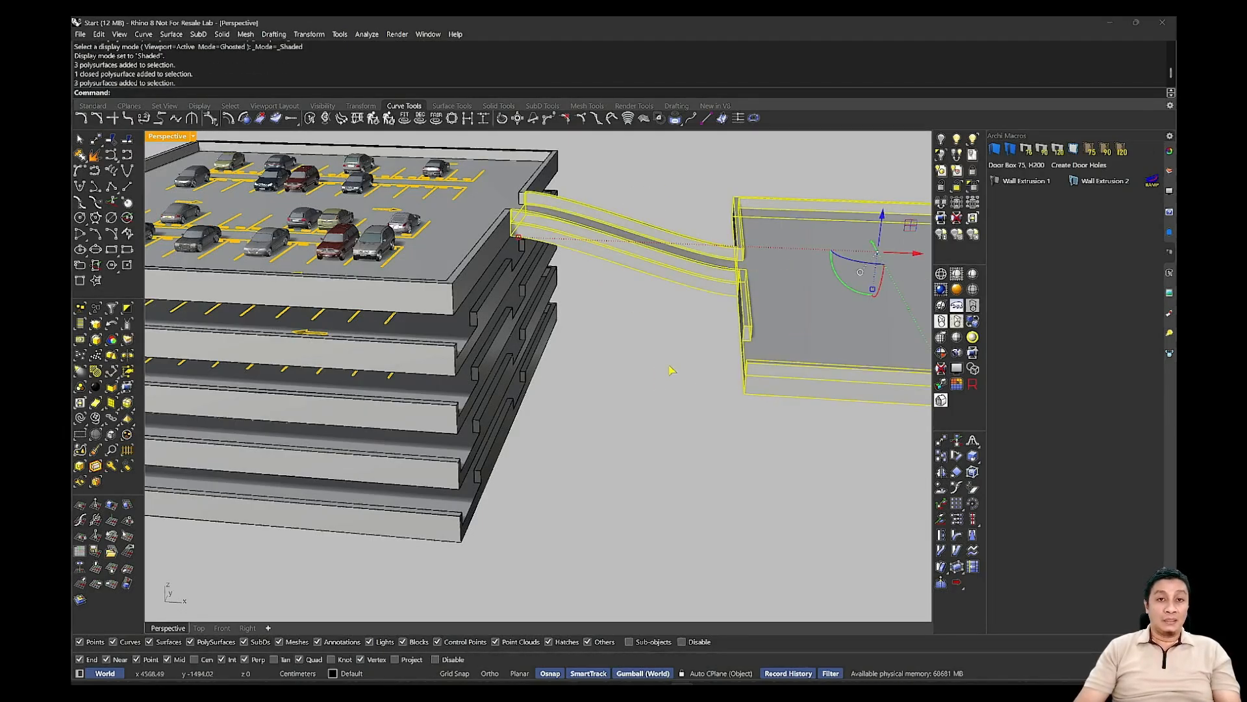
pyautogui.moveTo(669, 370); pyautogui.dragTo(656, 350, button='right')
pyautogui.click(963, 509)
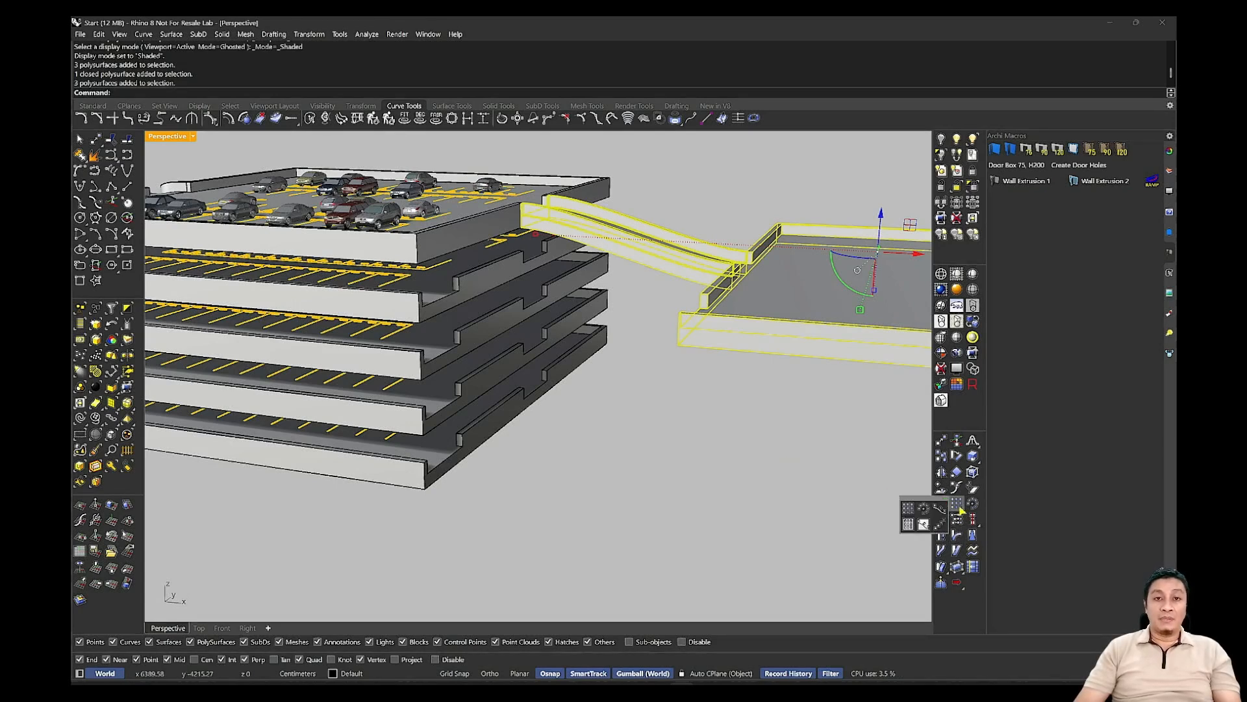
pyautogui.click(957, 506)
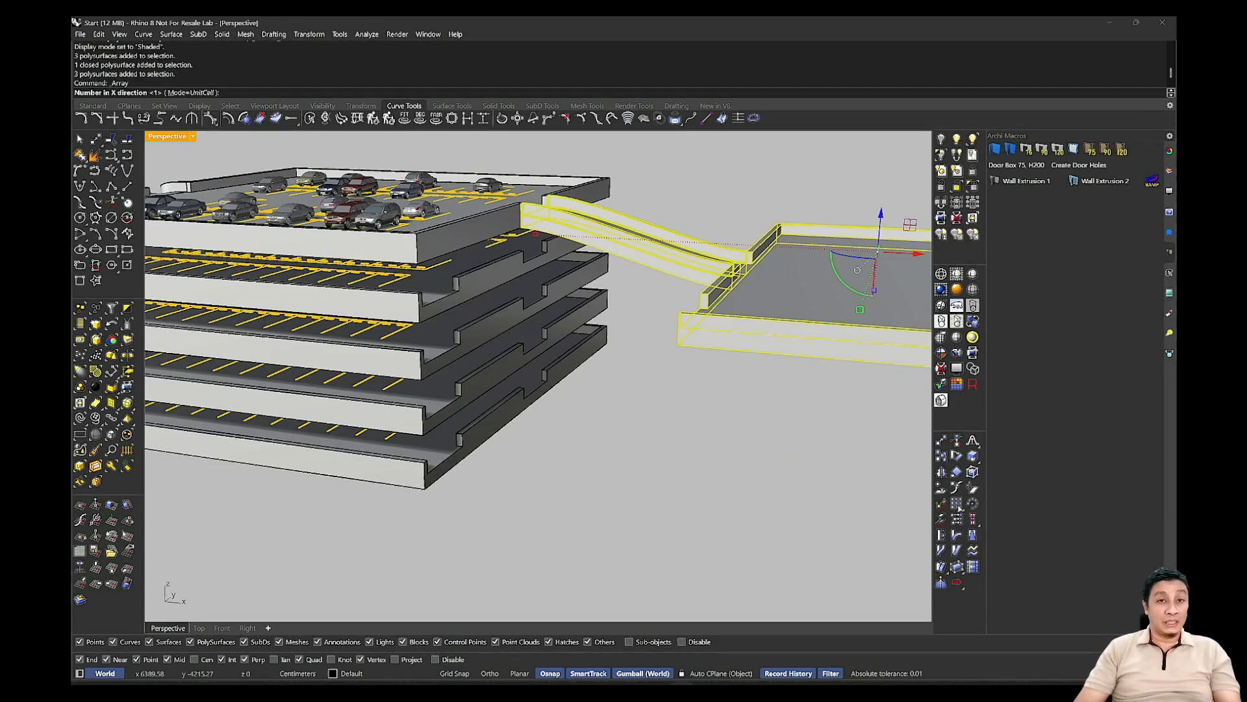
pyautogui.click(959, 507)
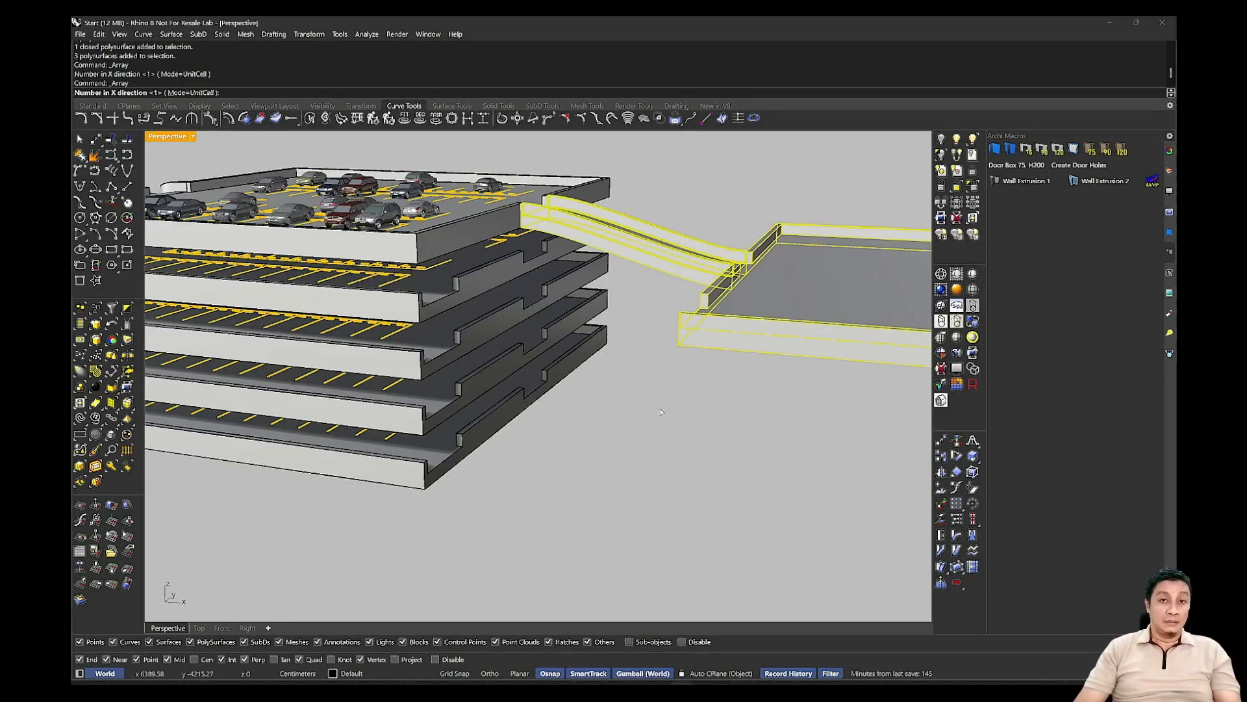
pyautogui.press('Return')
pyautogui.press('Return')
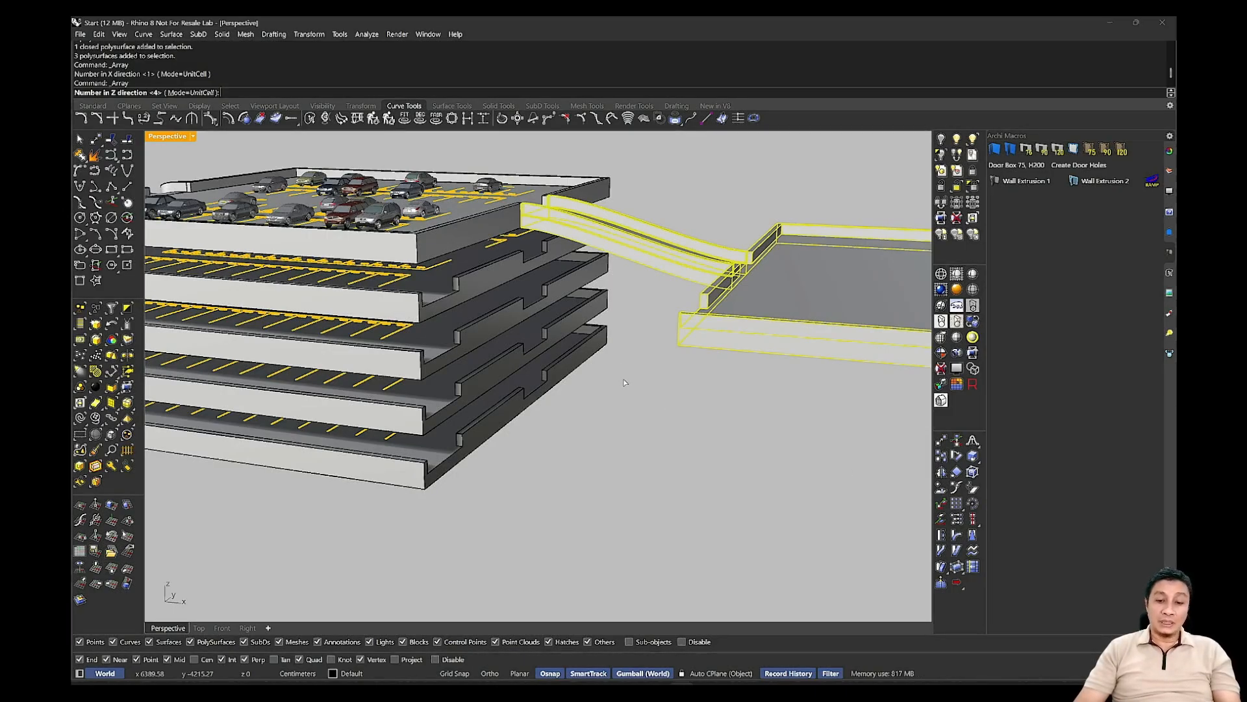
pyautogui.write('3')
pyautogui.press('Return')
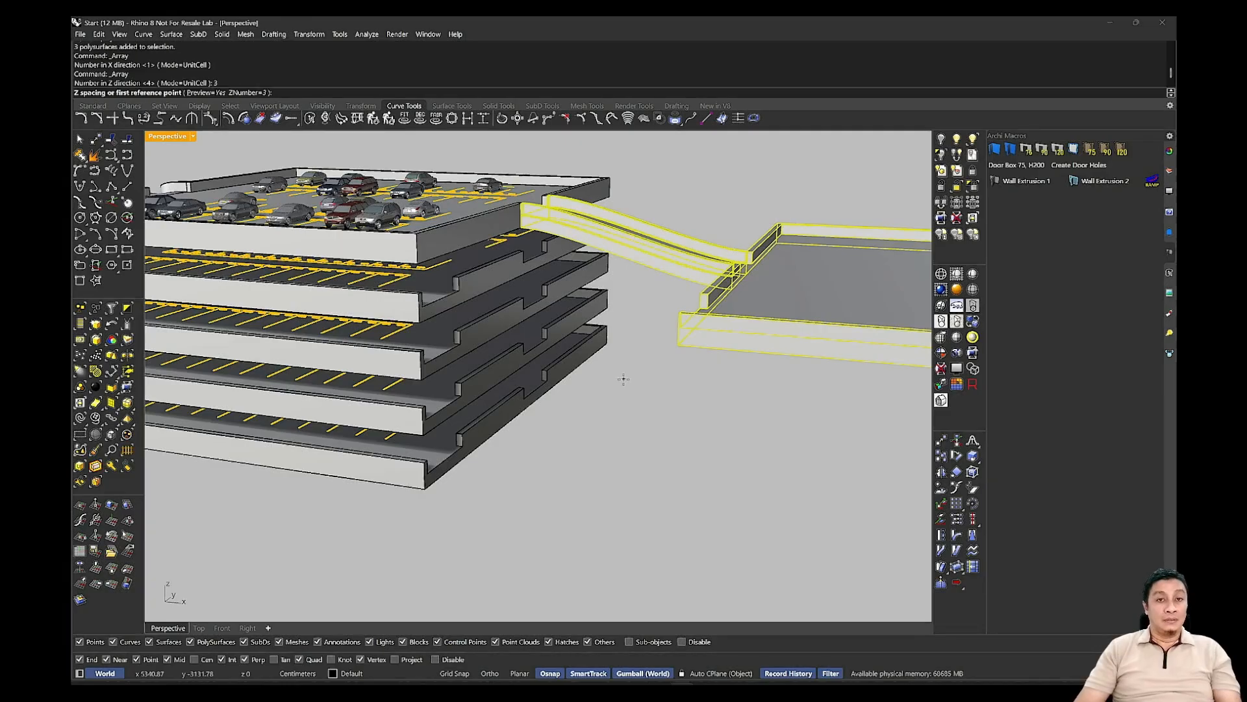
# Set the array's Z spacing to -400 by picking matching parapet corners on the top two parking levels, accept it and inspect the stacked bridges.
pyautogui.scroll(6, 572, 389)
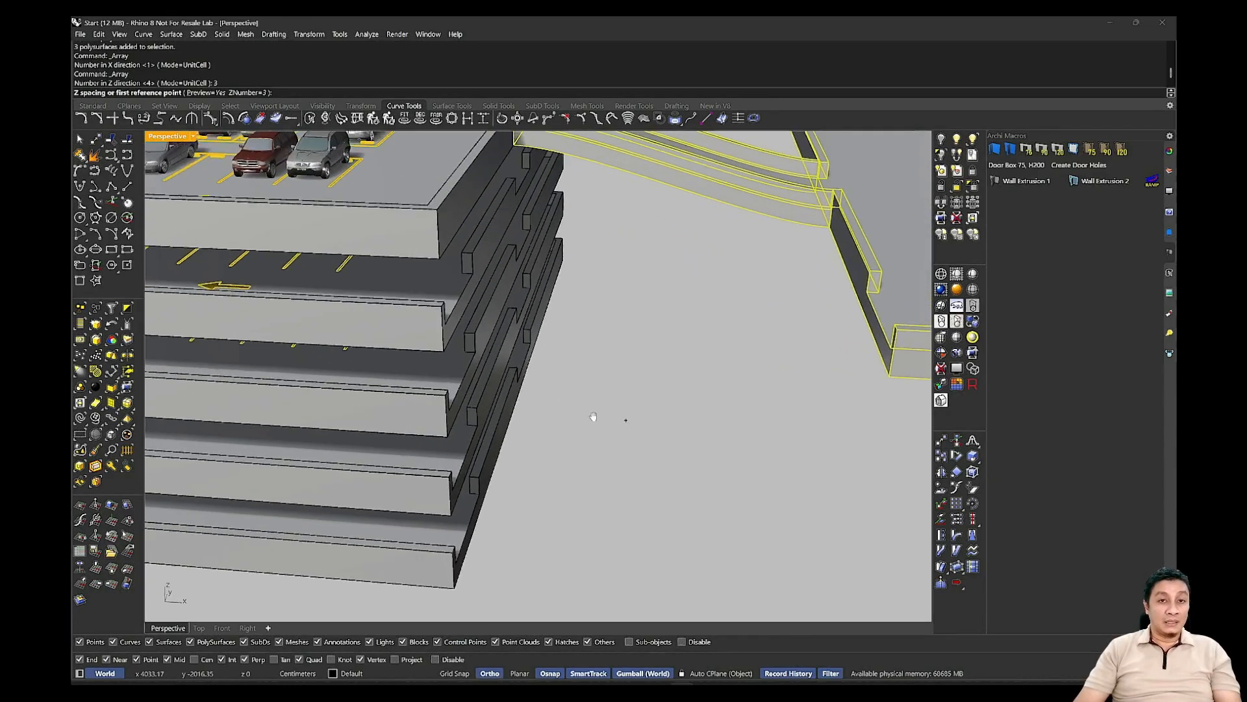
pyautogui.click(467, 236)
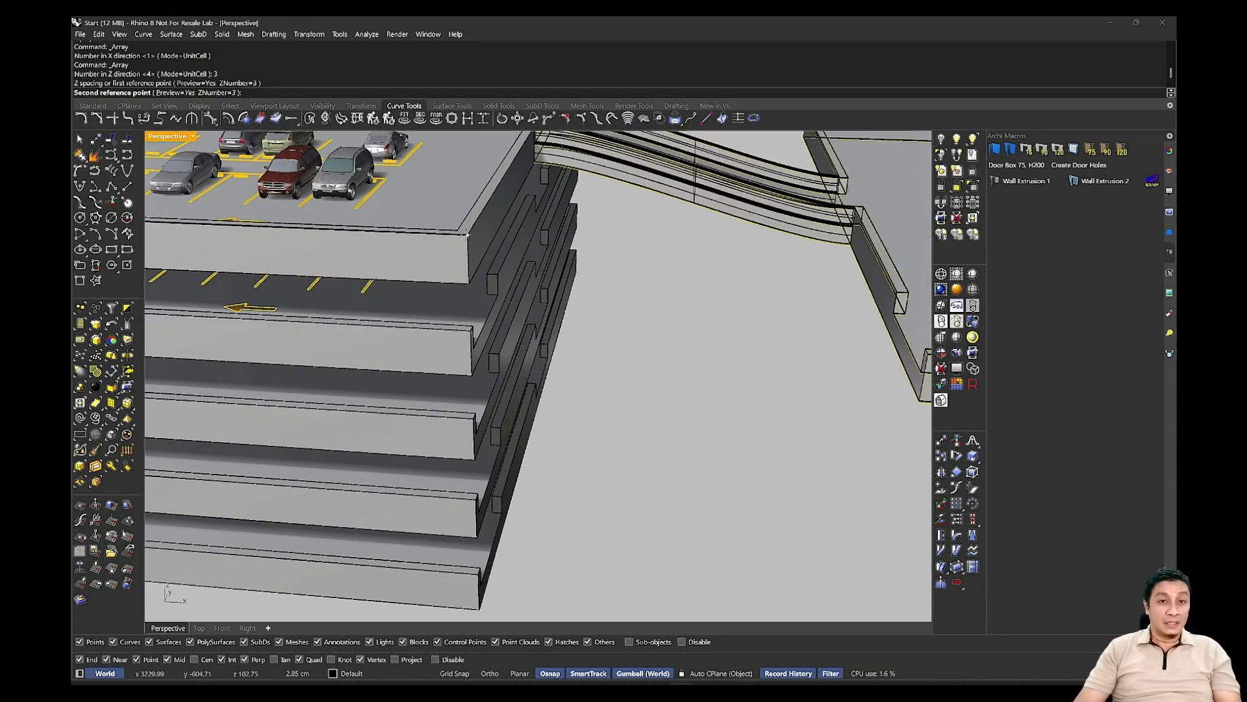
pyautogui.click(471, 320)
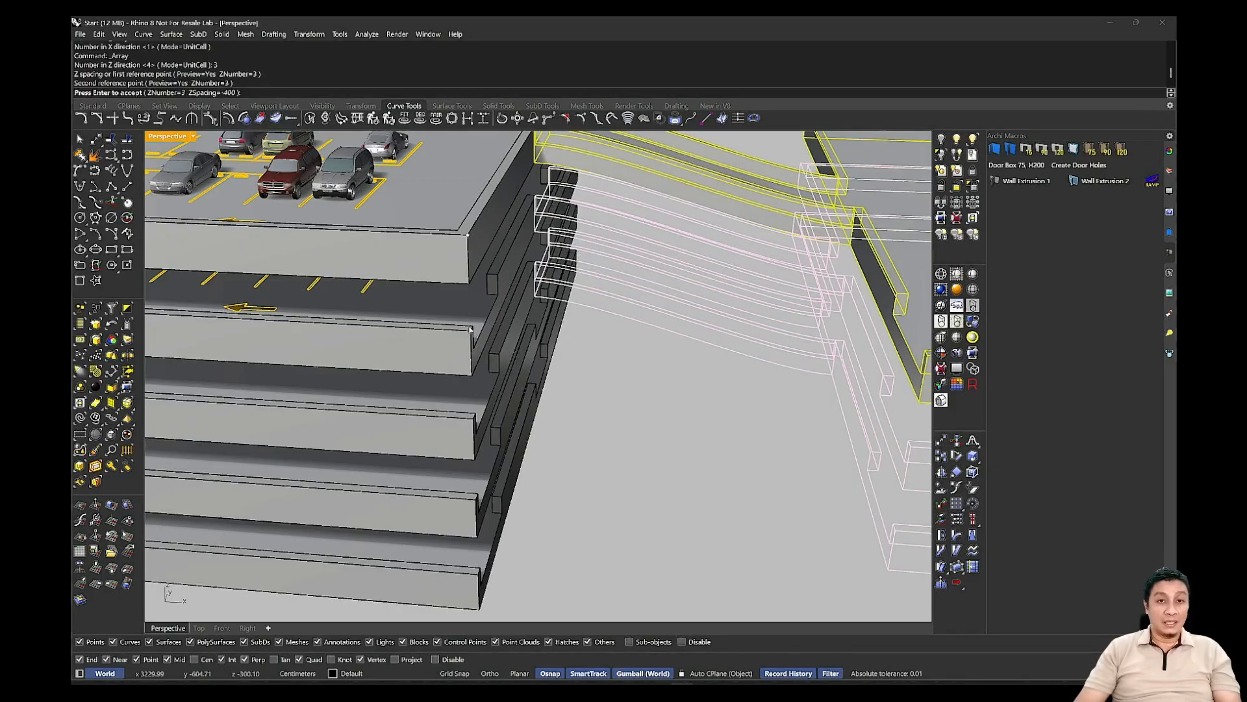
pyautogui.scroll(-2, 649, 409)
pyautogui.scroll(-3, 649, 409)
pyautogui.moveTo(649, 409)
pyautogui.mouseDown(button='right')
pyautogui.moveTo(674, 447)
pyautogui.moveTo(657, 458)
pyautogui.moveTo(444, 440)
pyautogui.moveTo(656, 432)
pyautogui.mouseUp(button='right')
pyautogui.press('Return')
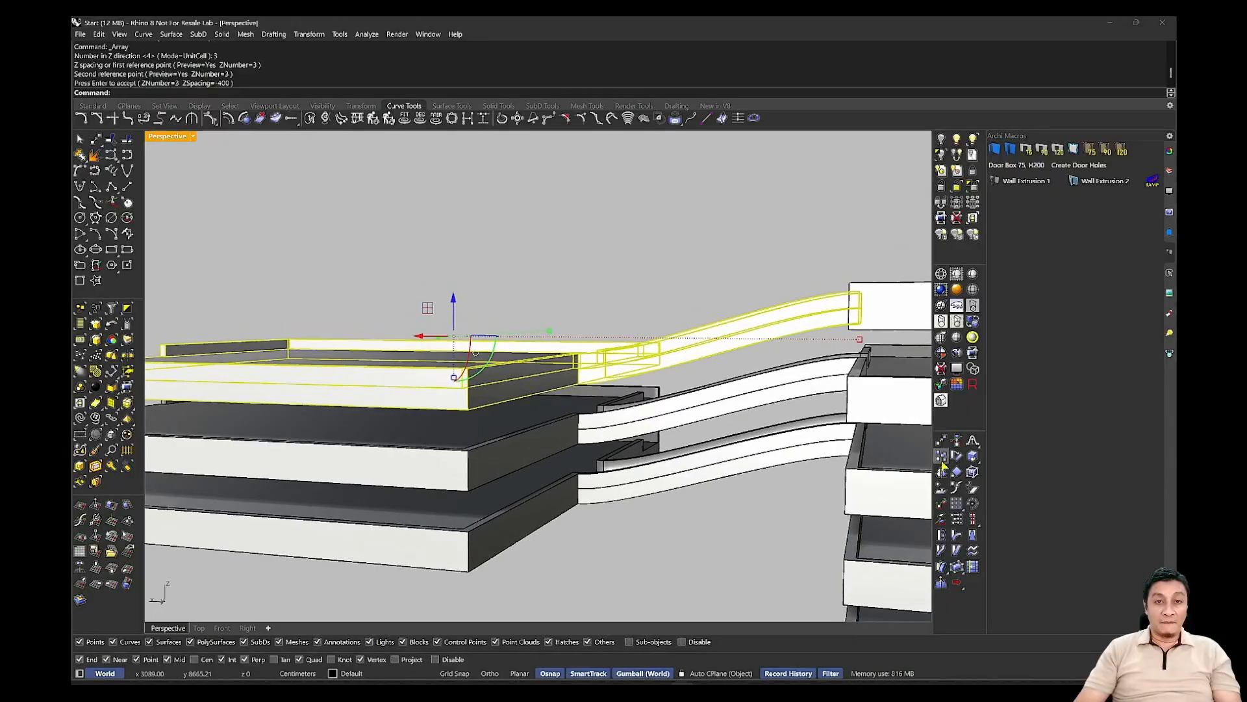
pyautogui.moveTo(803, 484); pyautogui.dragTo(698, 365, button='right')
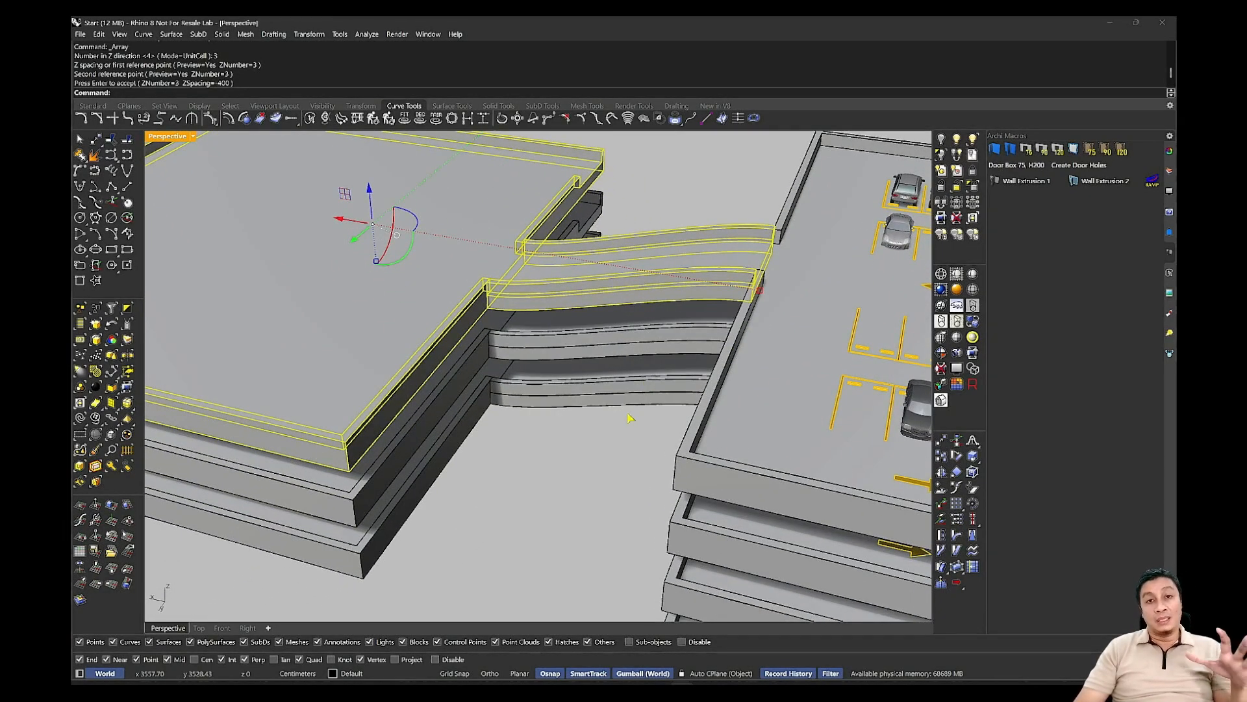
pyautogui.press('Escape')
pyautogui.moveTo(596, 430); pyautogui.dragTo(650, 412, button='right')
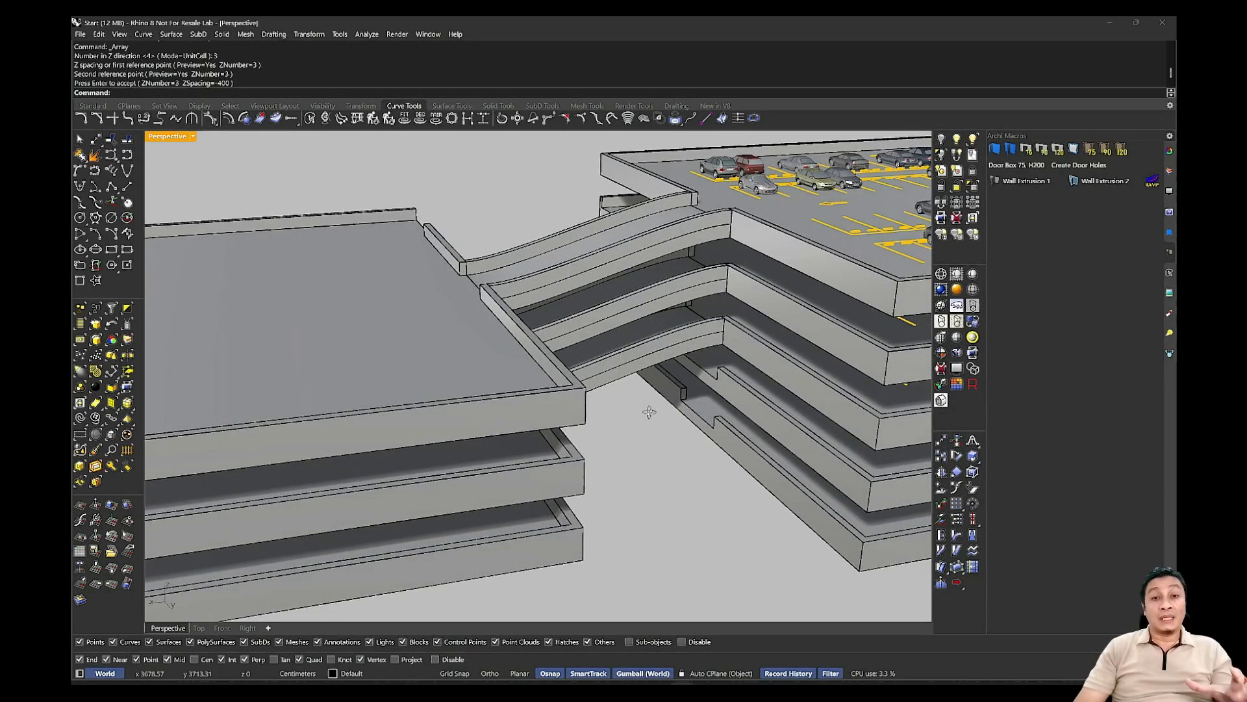
pyautogui.moveTo(650, 413); pyautogui.dragTo(404, 411, button='right')
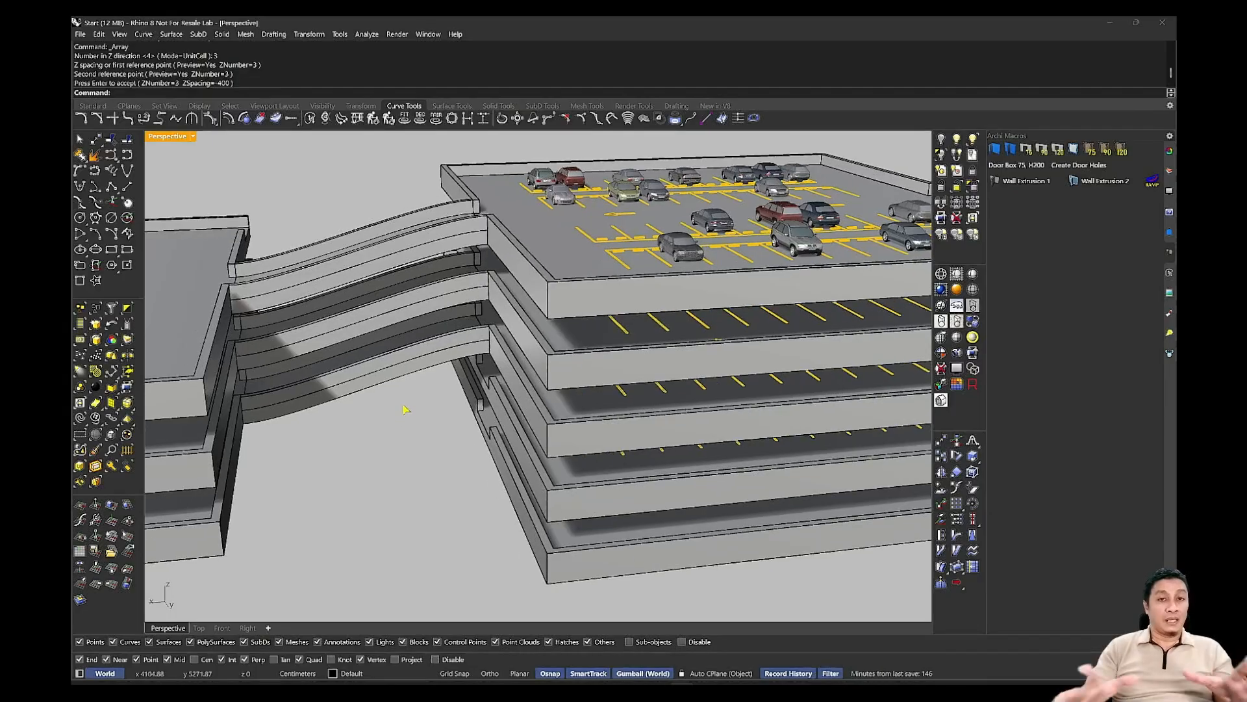